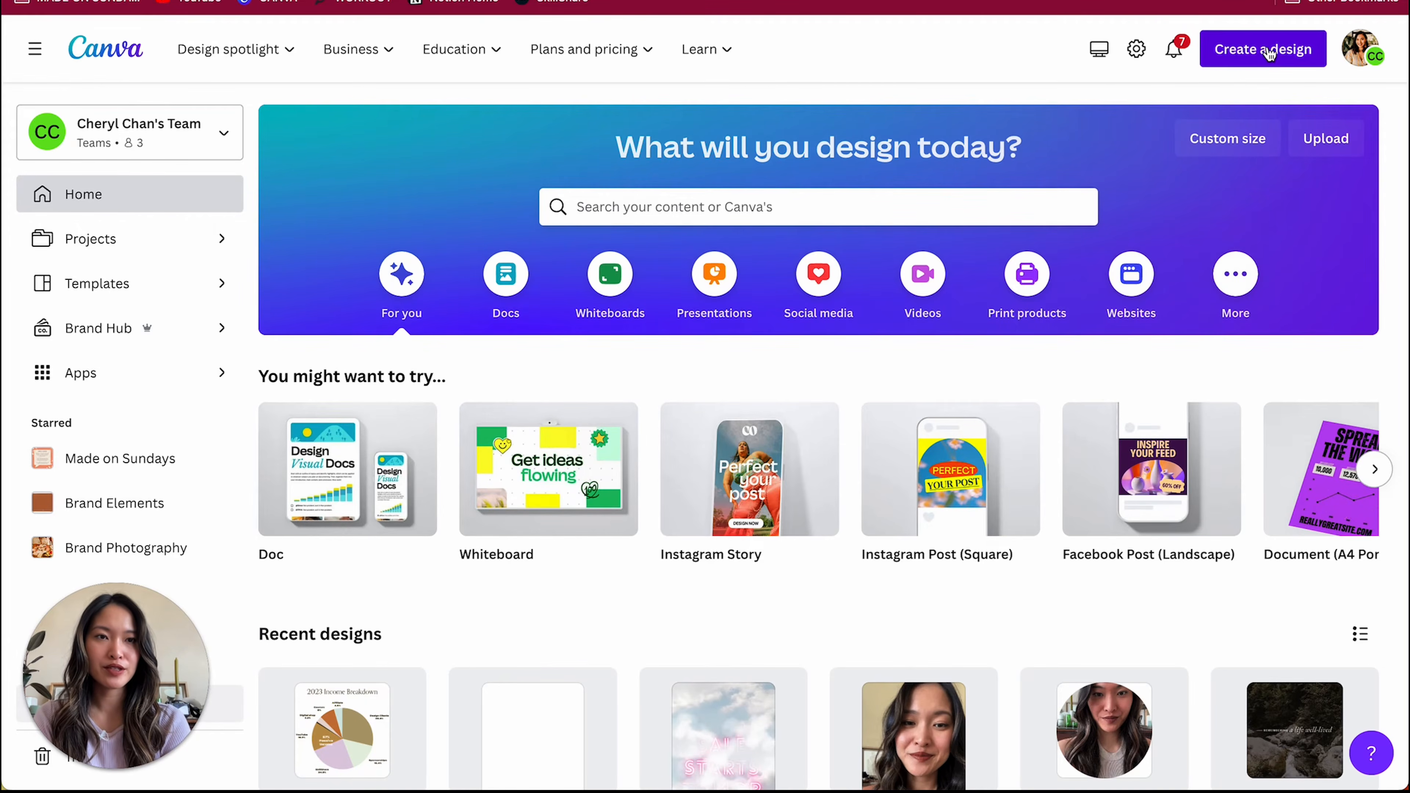
# - Start a new design and search the design types for "square video"
pyautogui.click(1288, 60)
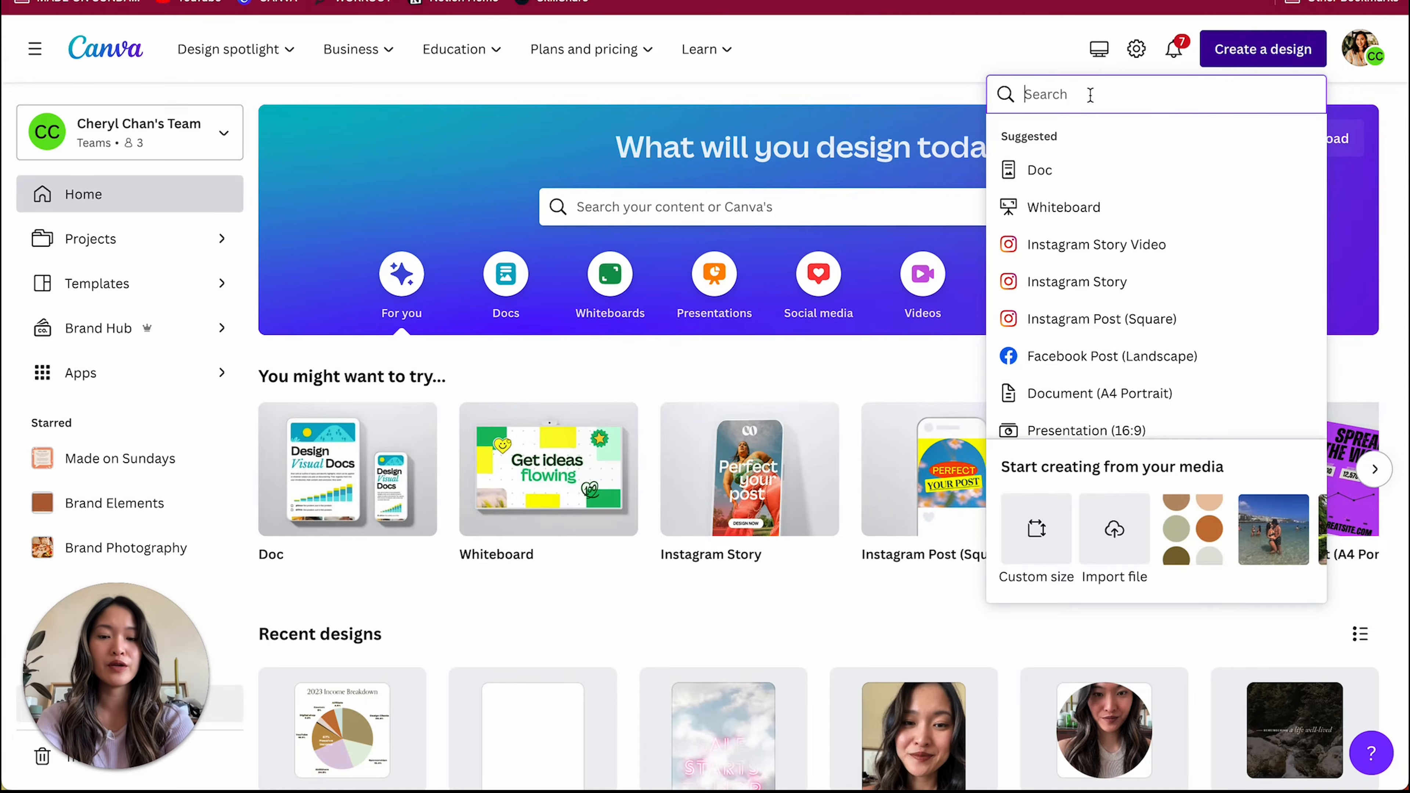
pyautogui.write('squar')
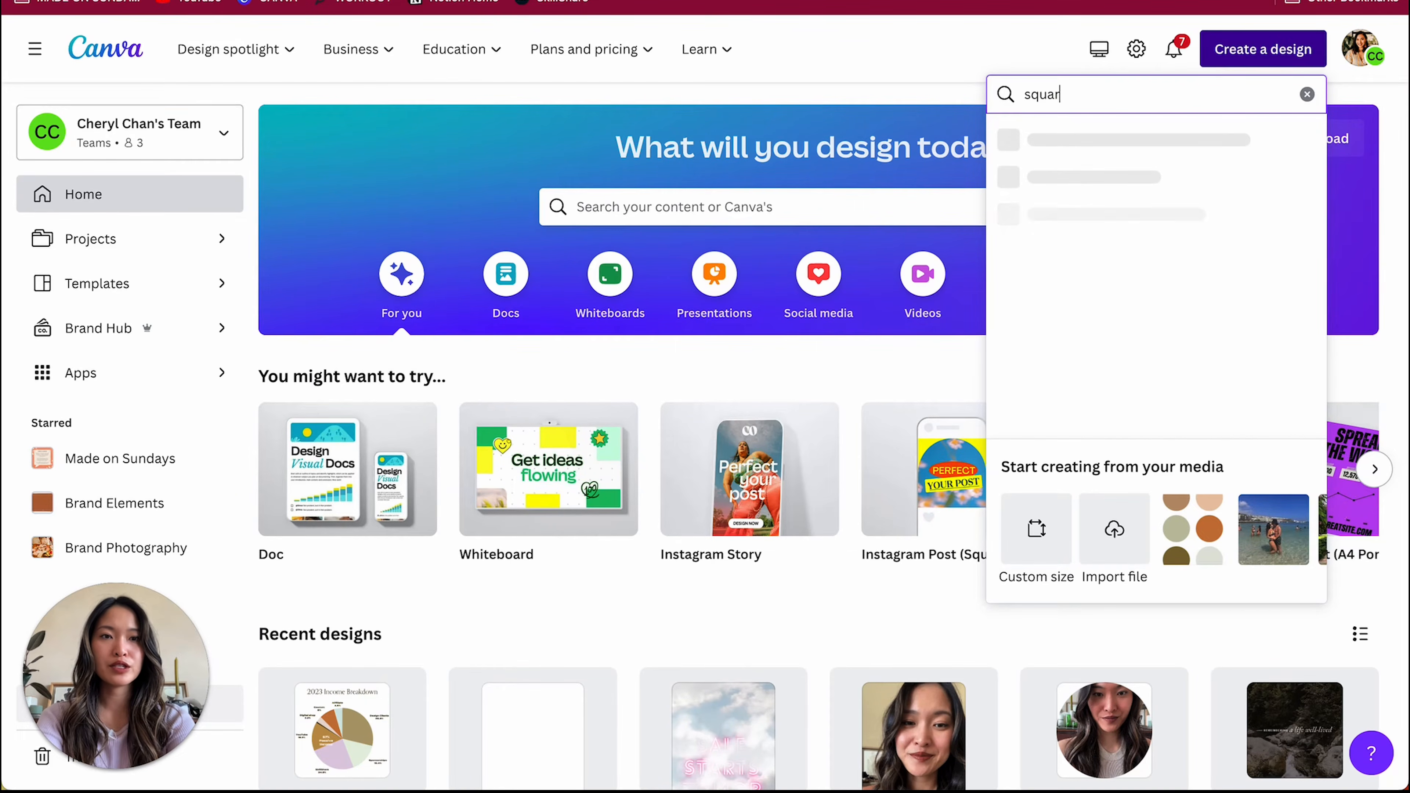
pyautogui.write('e video')
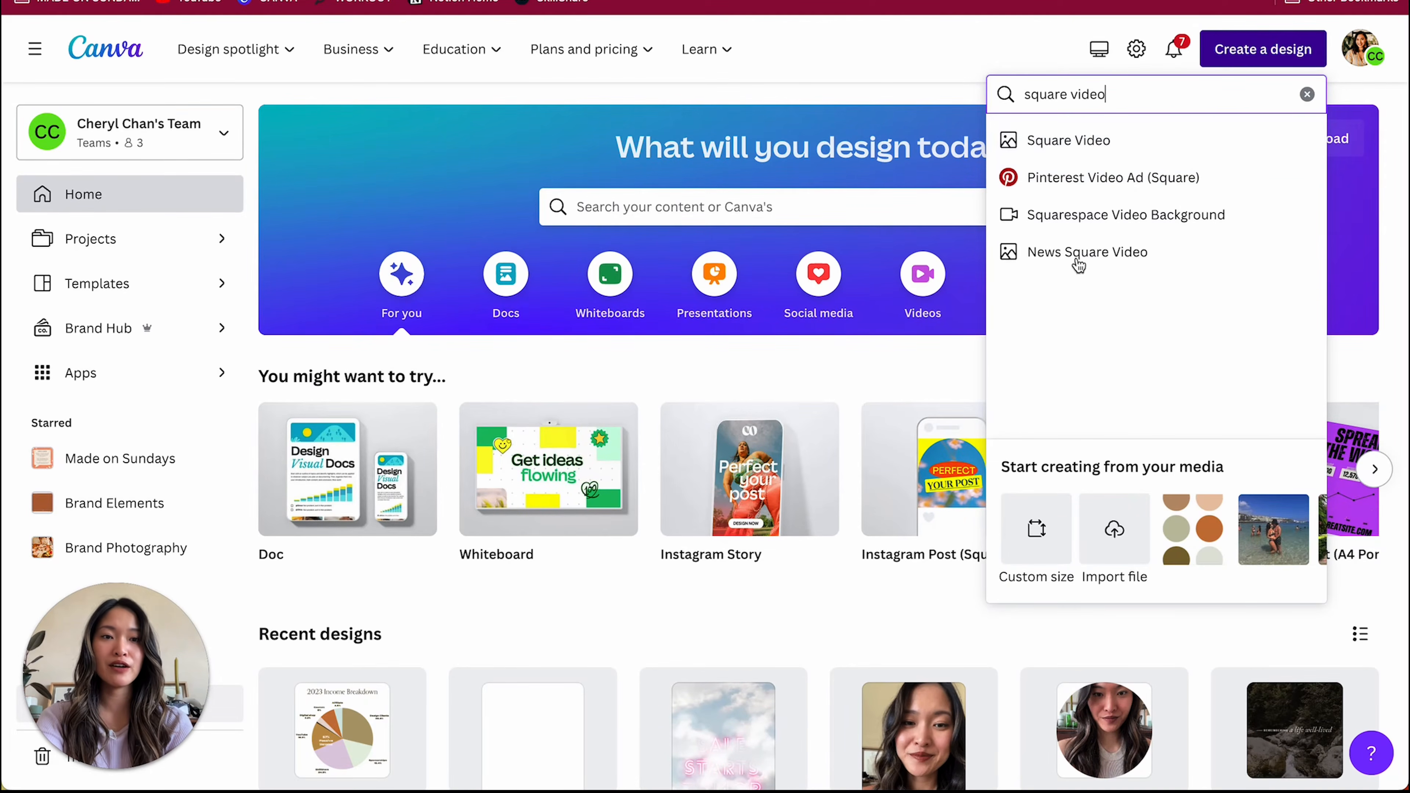
pyautogui.click(1307, 94)
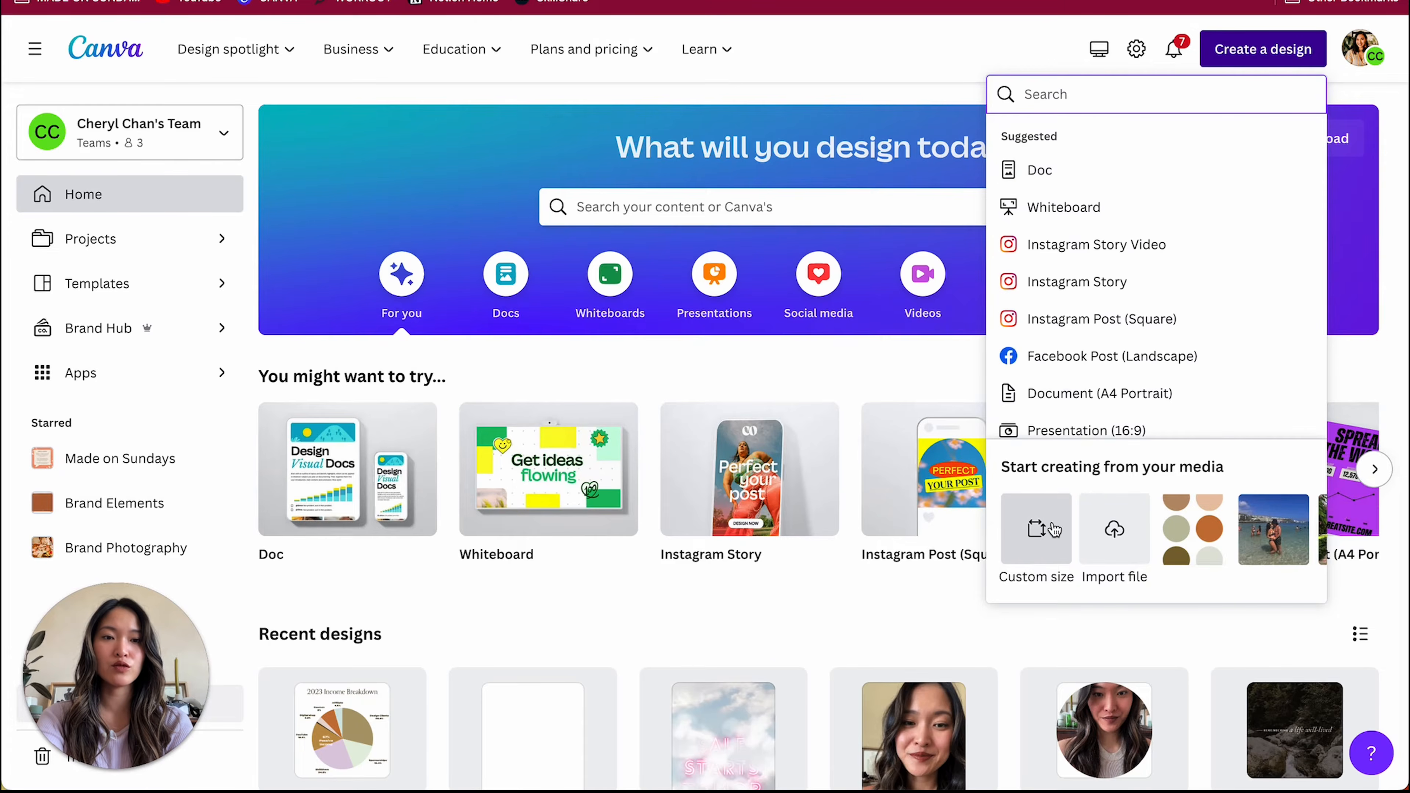
pyautogui.click(1028, 547)
pyautogui.click(1038, 176)
pyautogui.write('800')
pyautogui.click(1246, 98)
pyautogui.click(1306, 100)
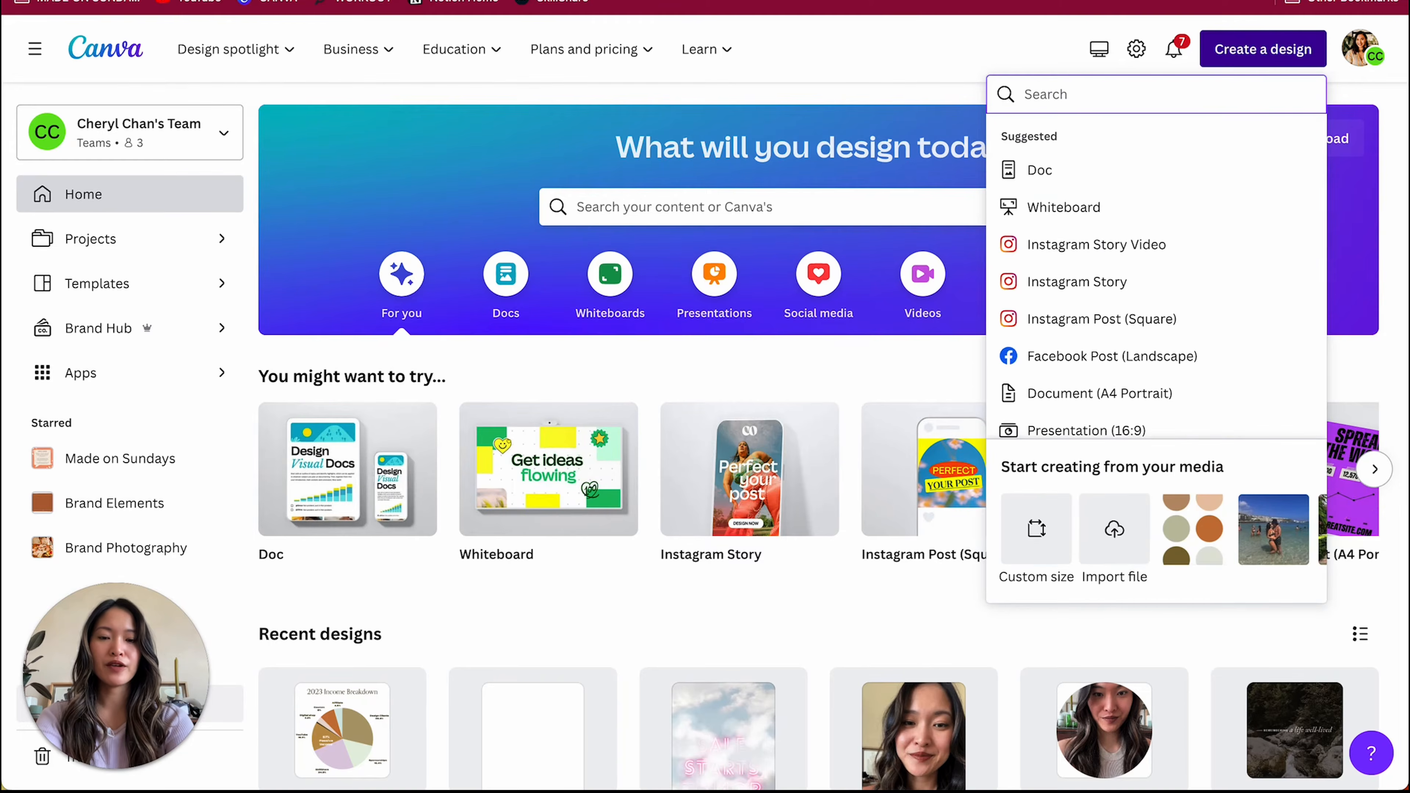
# - Search the design types for "square video" and create a blank 800 × 800 px Square Video design
pyautogui.write('square')
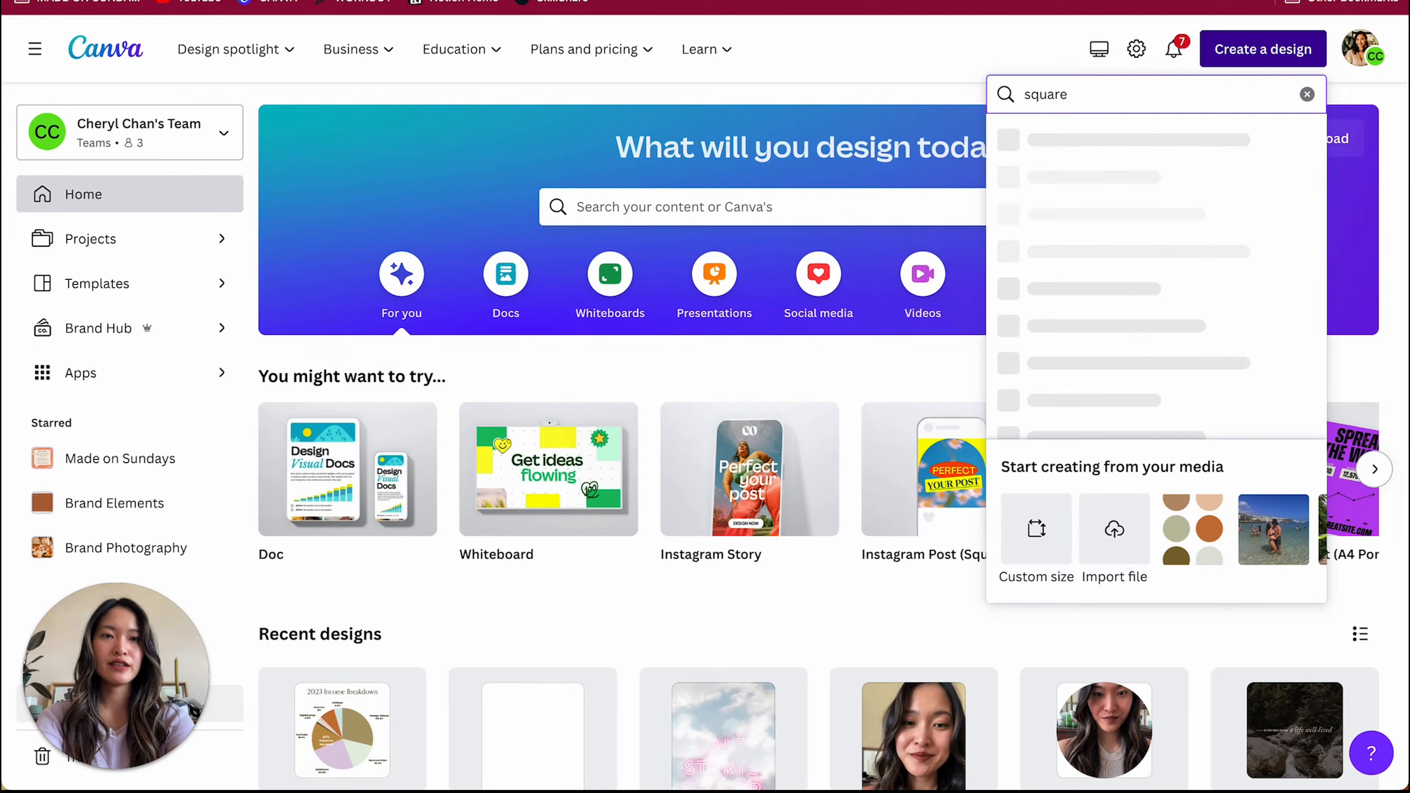
pyautogui.write(' video')
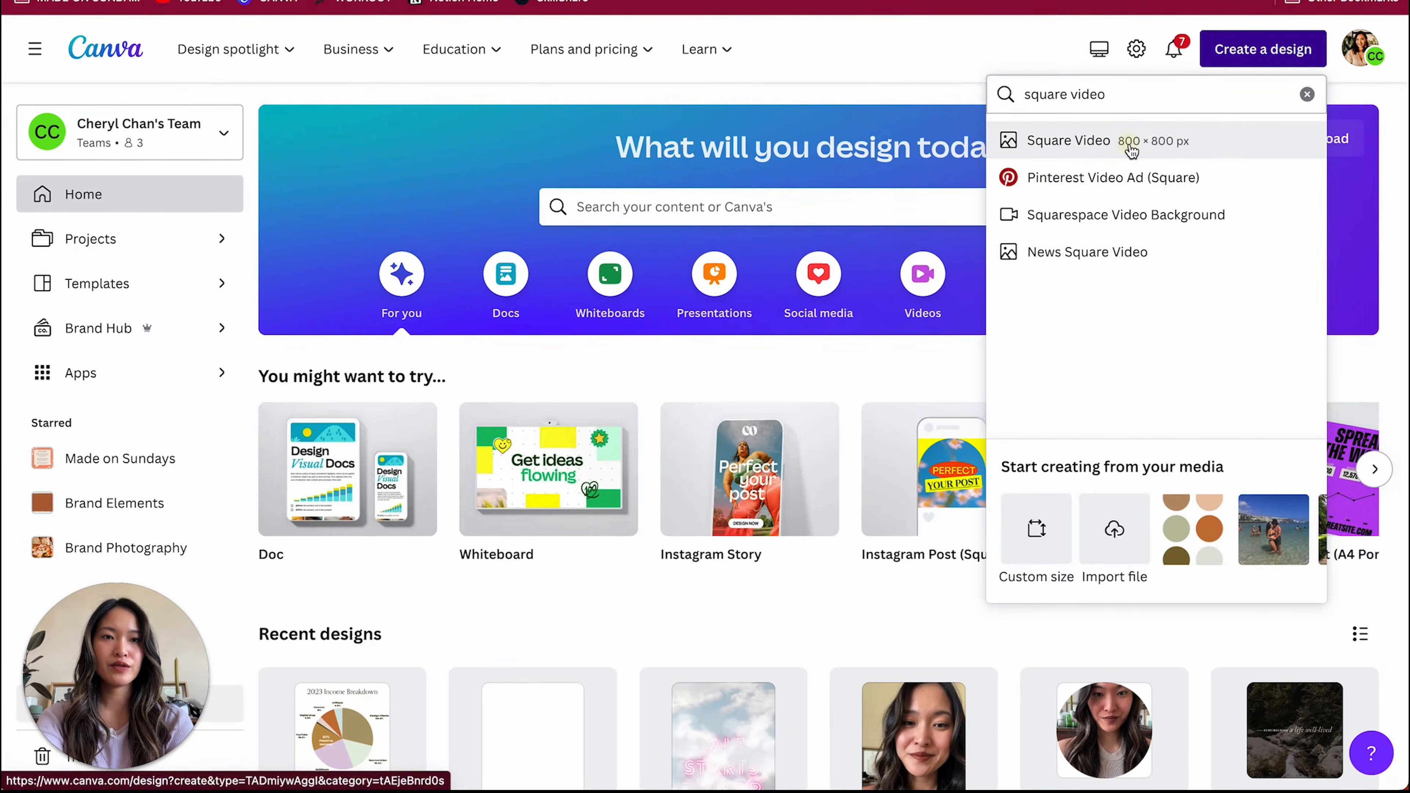
pyautogui.click(1140, 155)
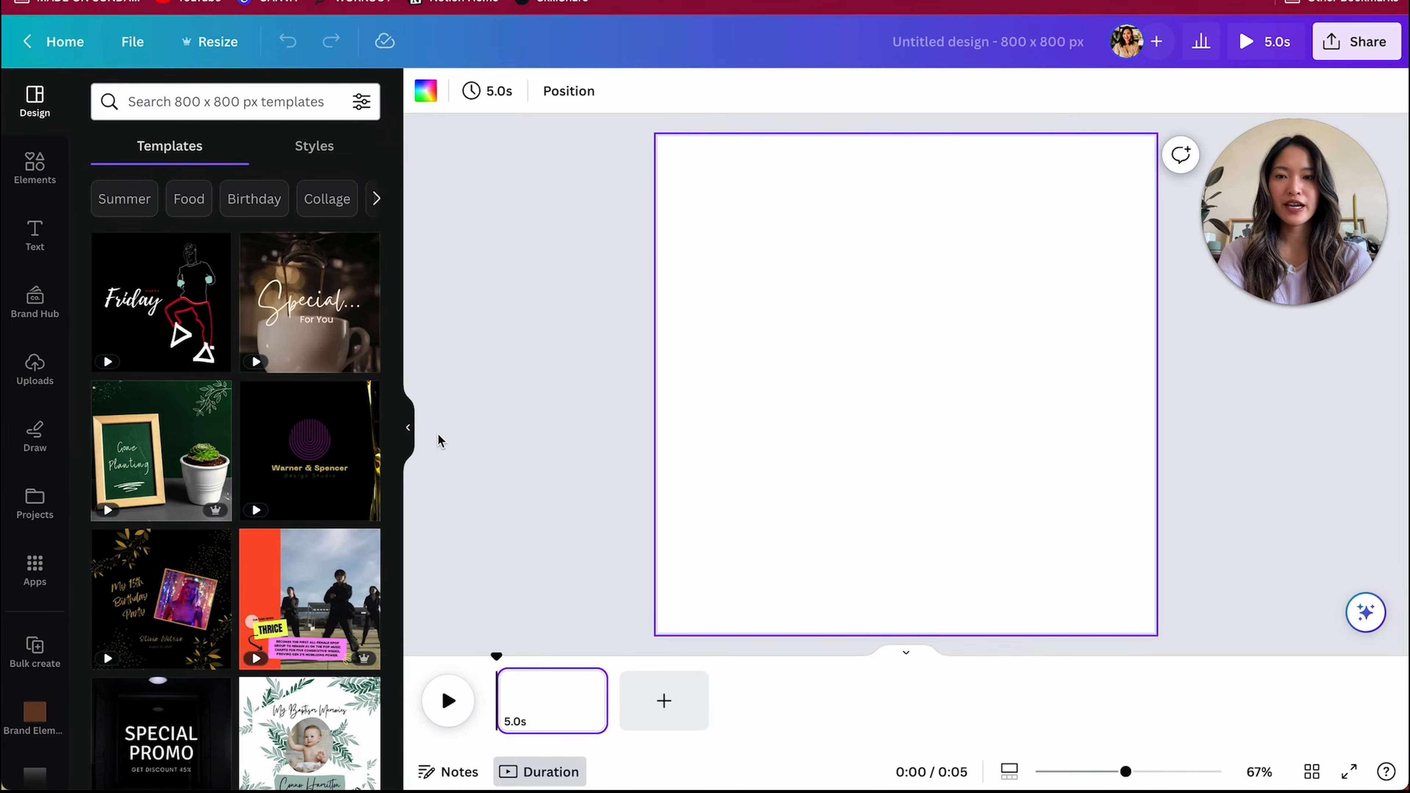
# - Add a circle frame to the blank page and enlarge it to fill the whole canvas
pyautogui.click(409, 428)
pyautogui.click(35, 167)
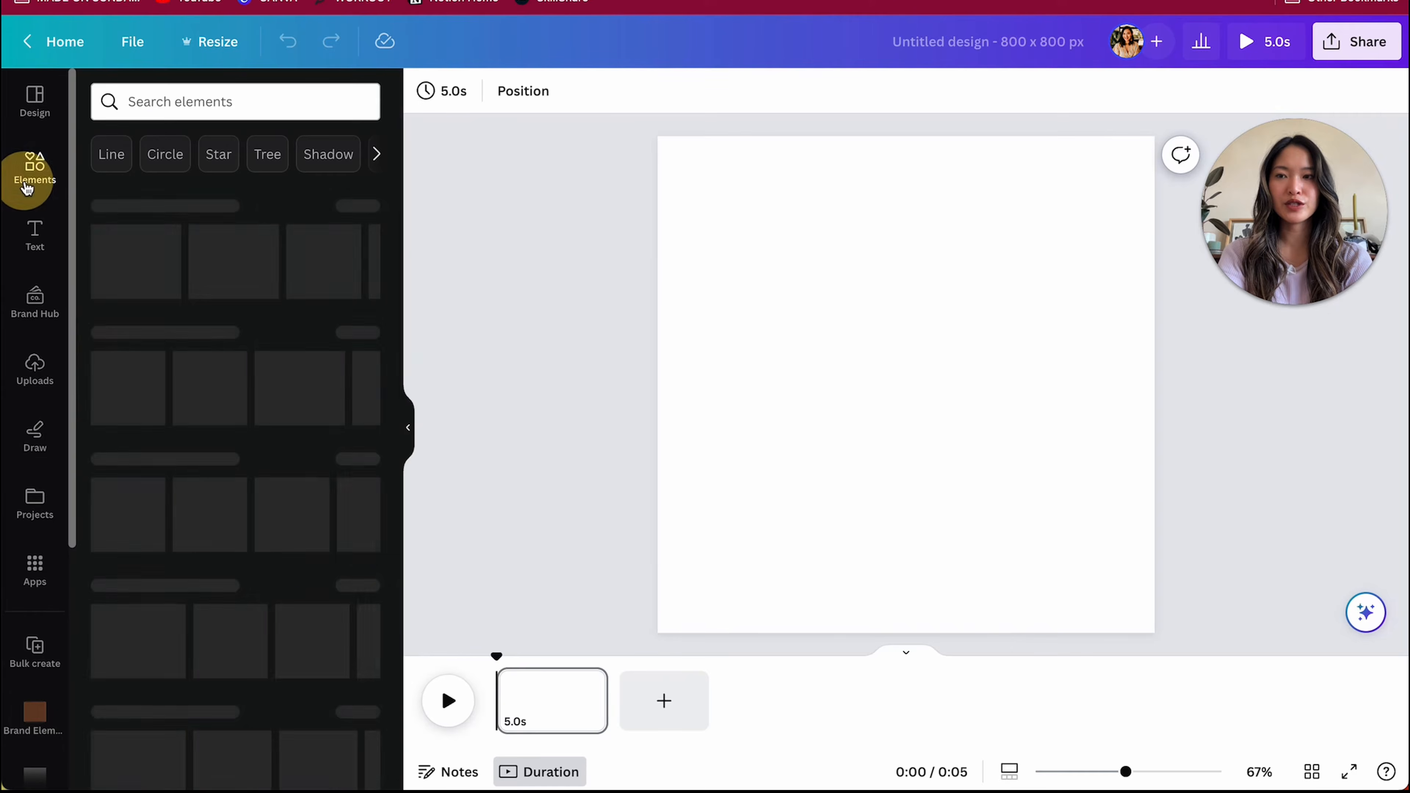
pyautogui.scroll(-15, 197, 455)
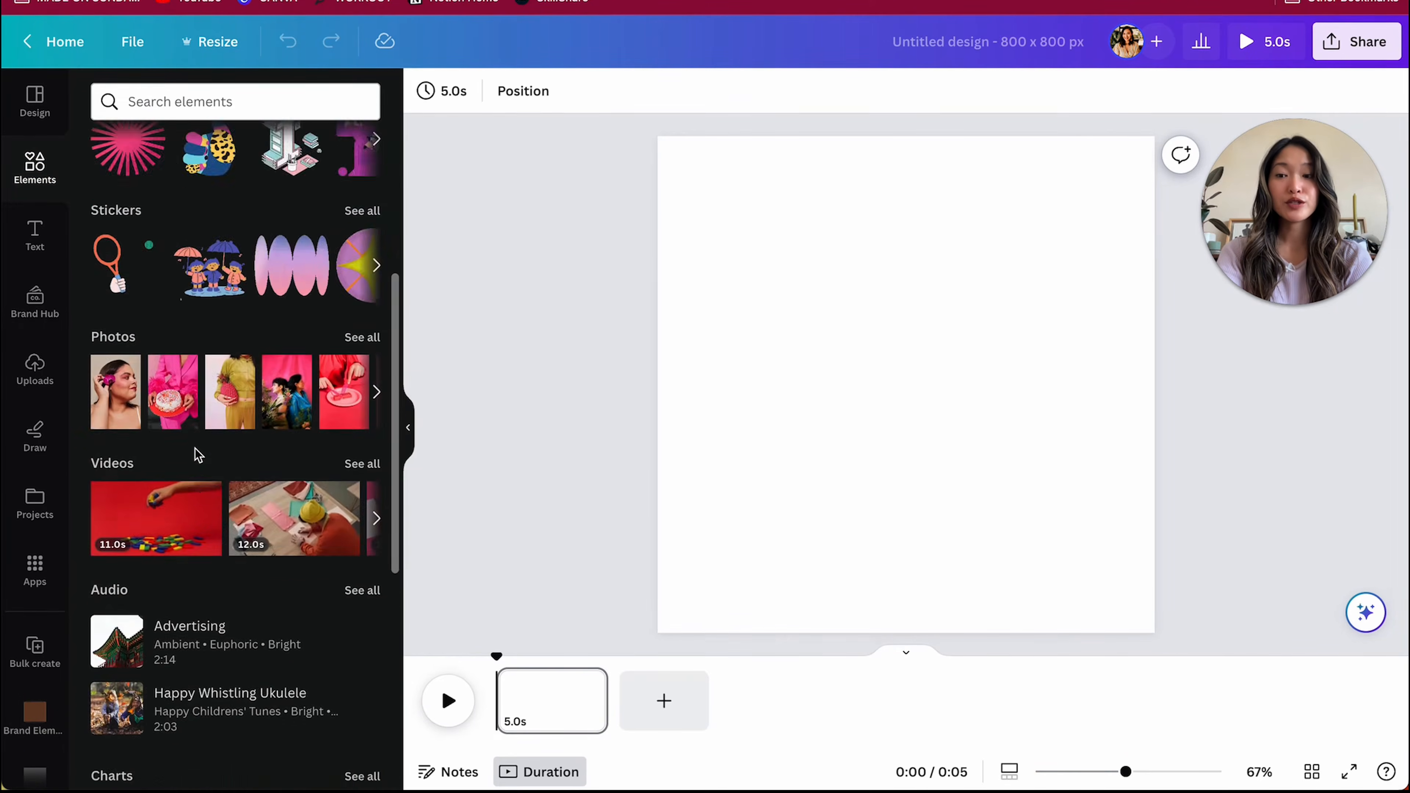
pyautogui.scroll(-2, 197, 455)
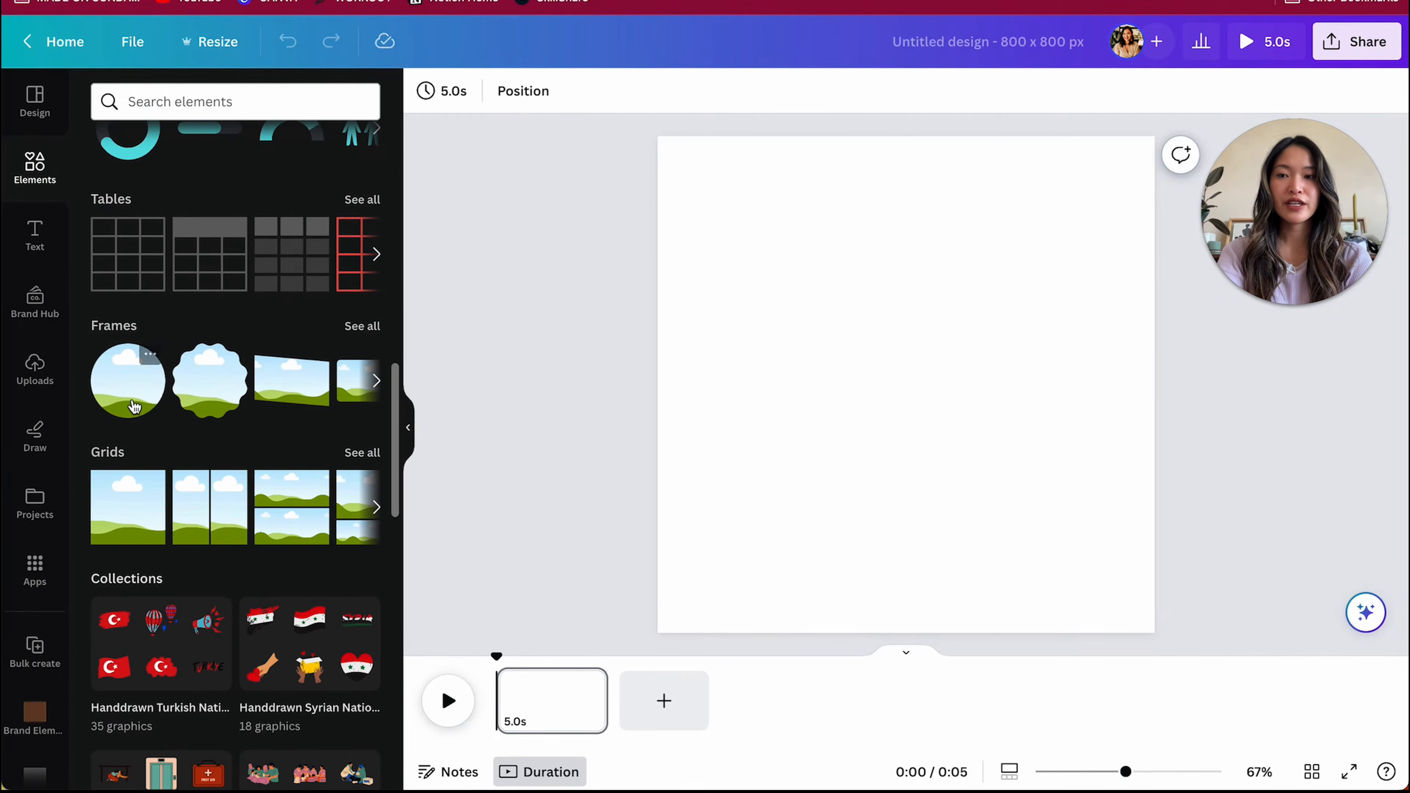
pyautogui.click(147, 361)
pyautogui.moveTo(955, 414); pyautogui.dragTo(834, 292)
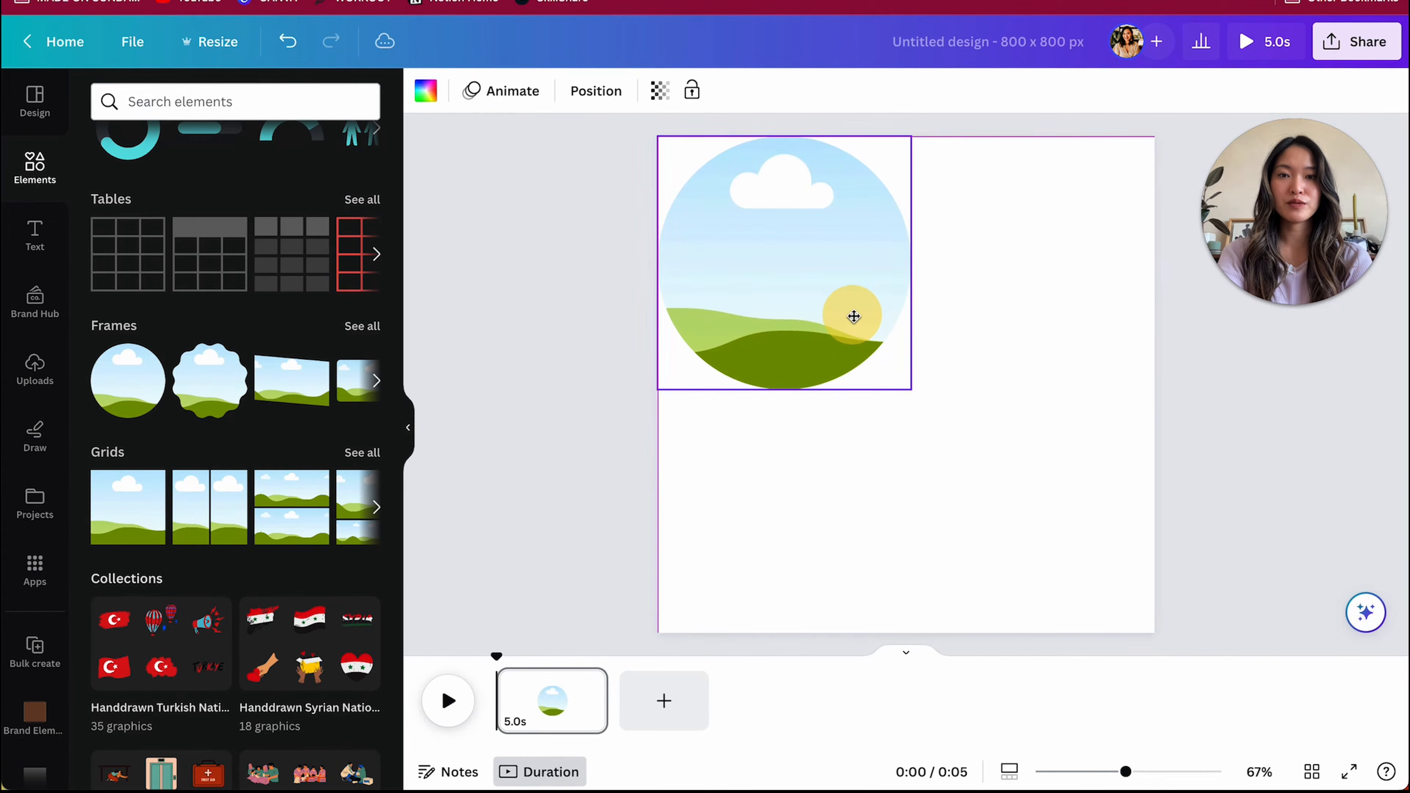
pyautogui.moveTo(912, 391); pyautogui.dragTo(1126, 664)
pyautogui.click(1306, 387)
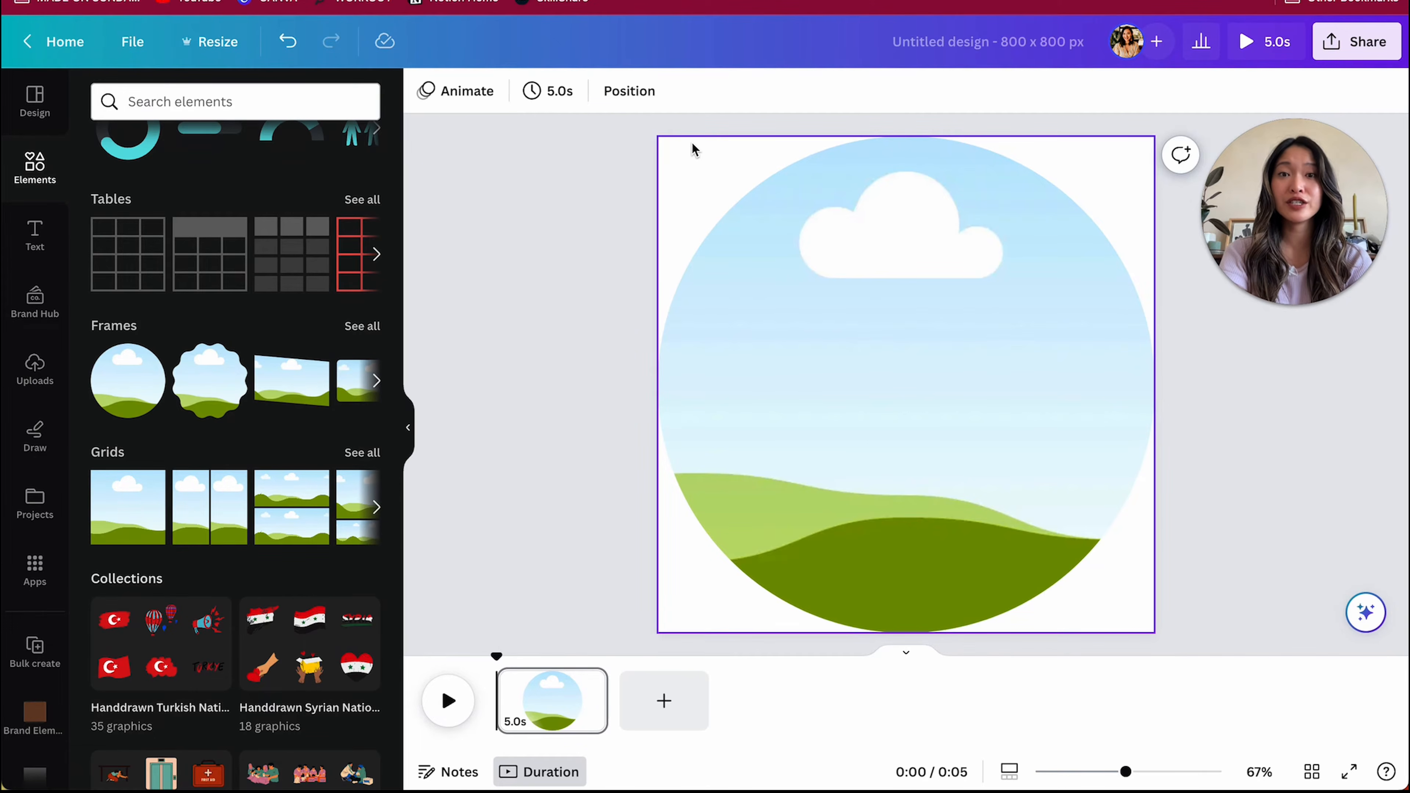
# - Delete the circle frame from the page
pyautogui.click(564, 224)
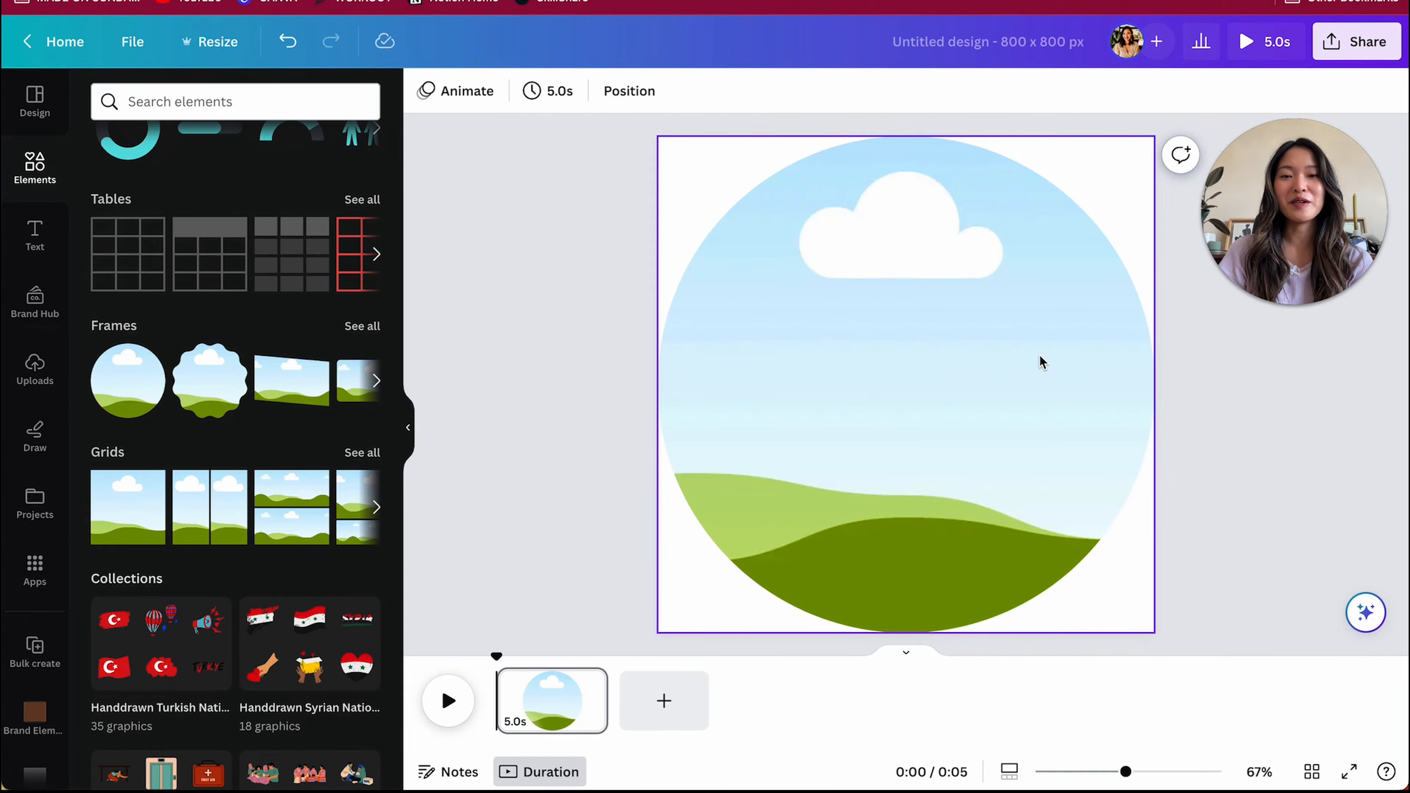
pyautogui.scroll(15, 339, 412)
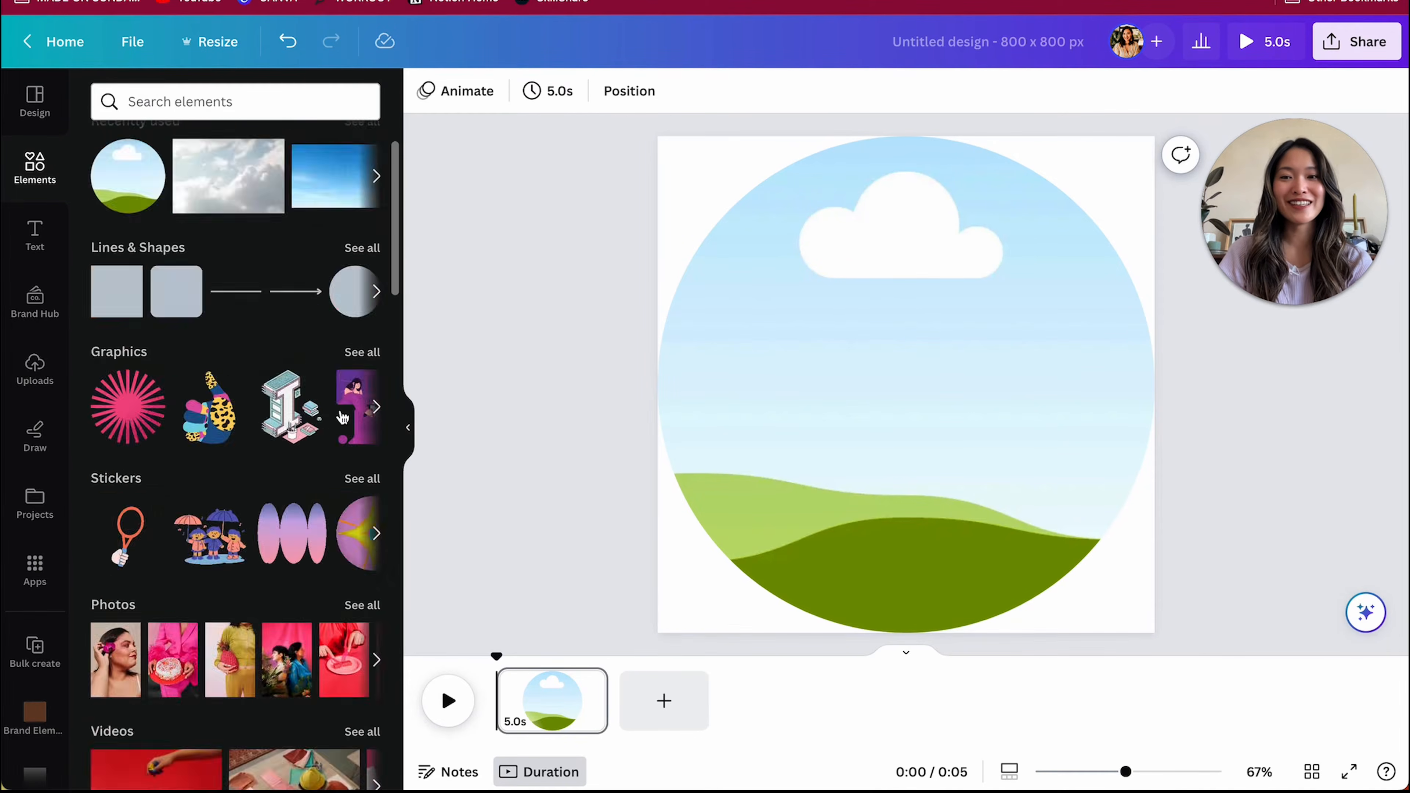
pyautogui.click(1001, 400)
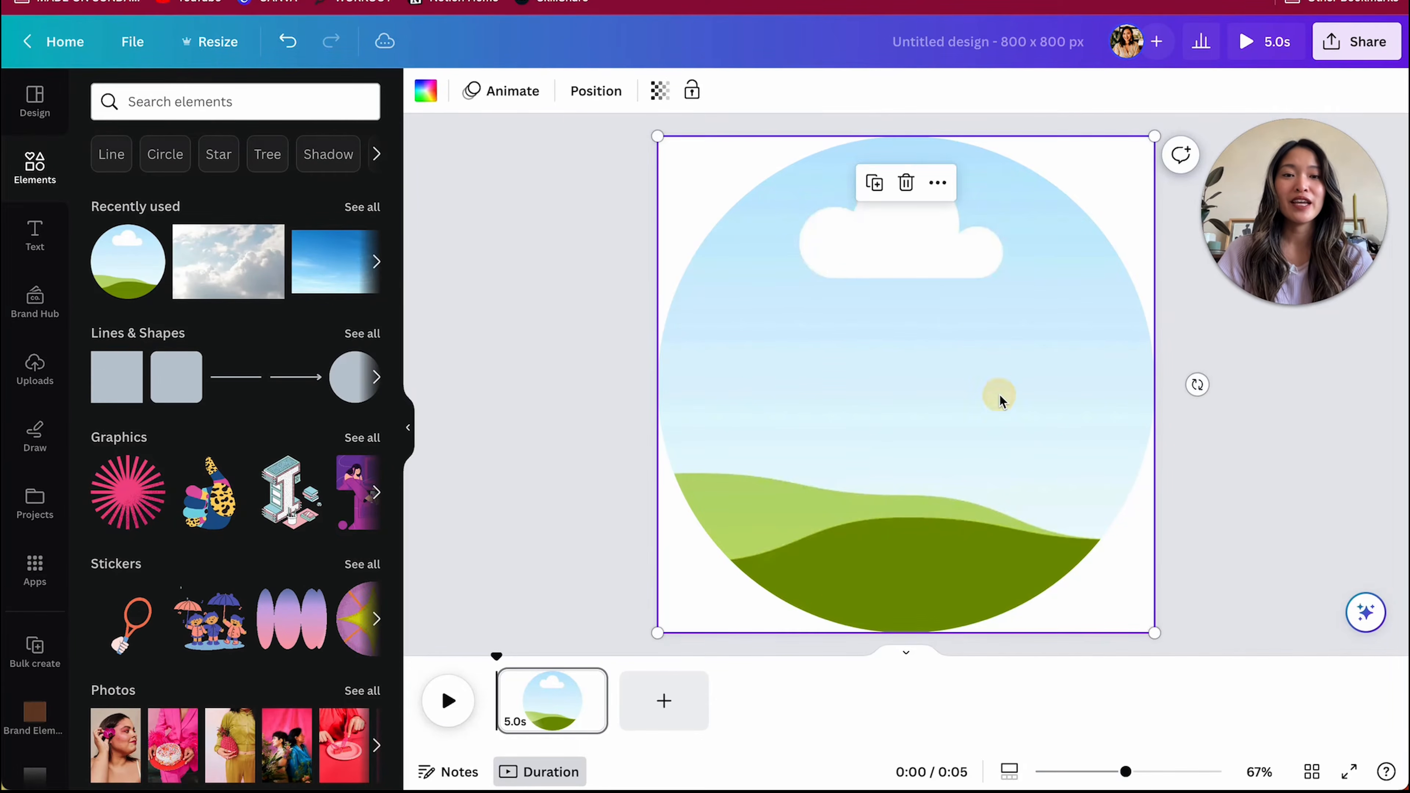
pyautogui.press('Delete')
# - Add the single-image grid so that it fills the whole page
pyautogui.scroll(-9, 212, 507)
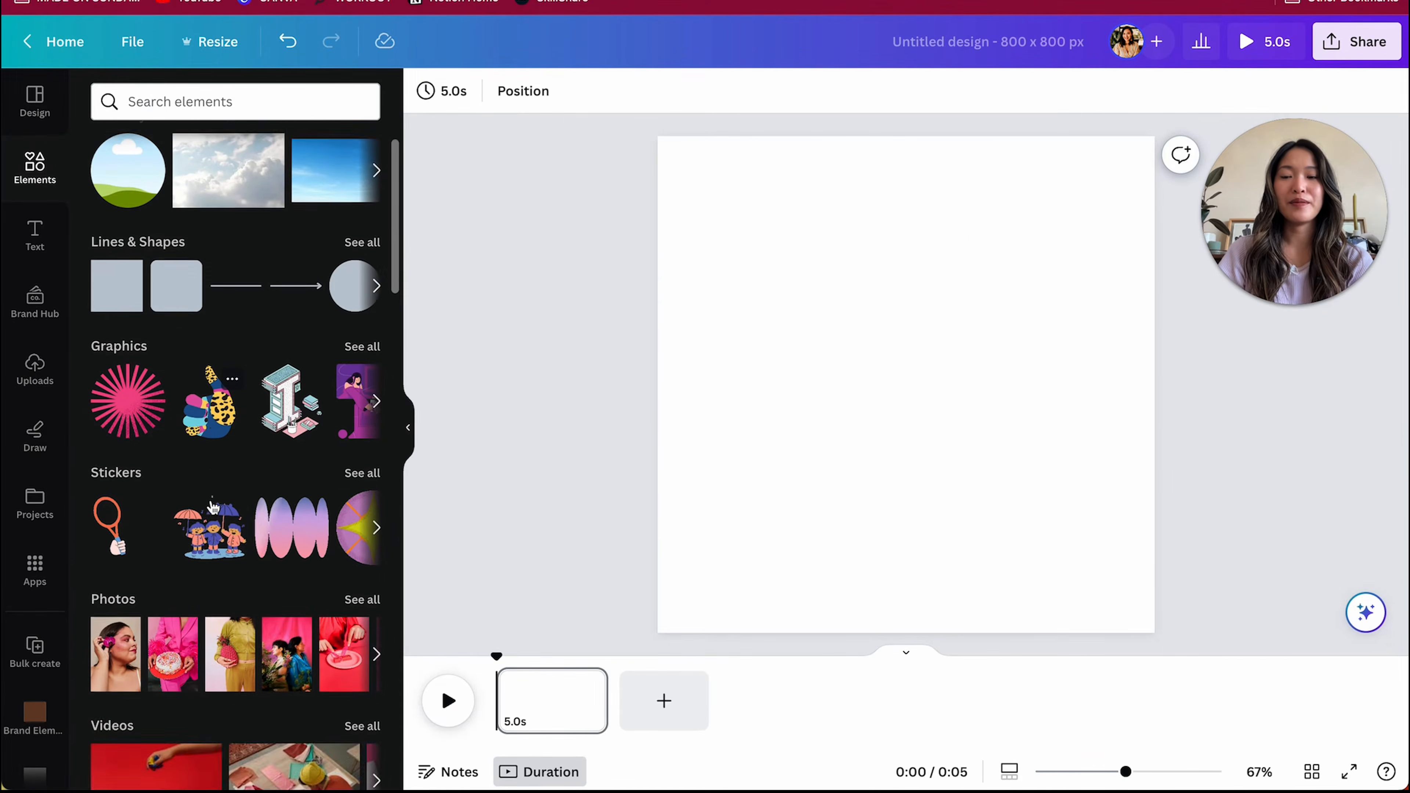
pyautogui.scroll(-7, 211, 507)
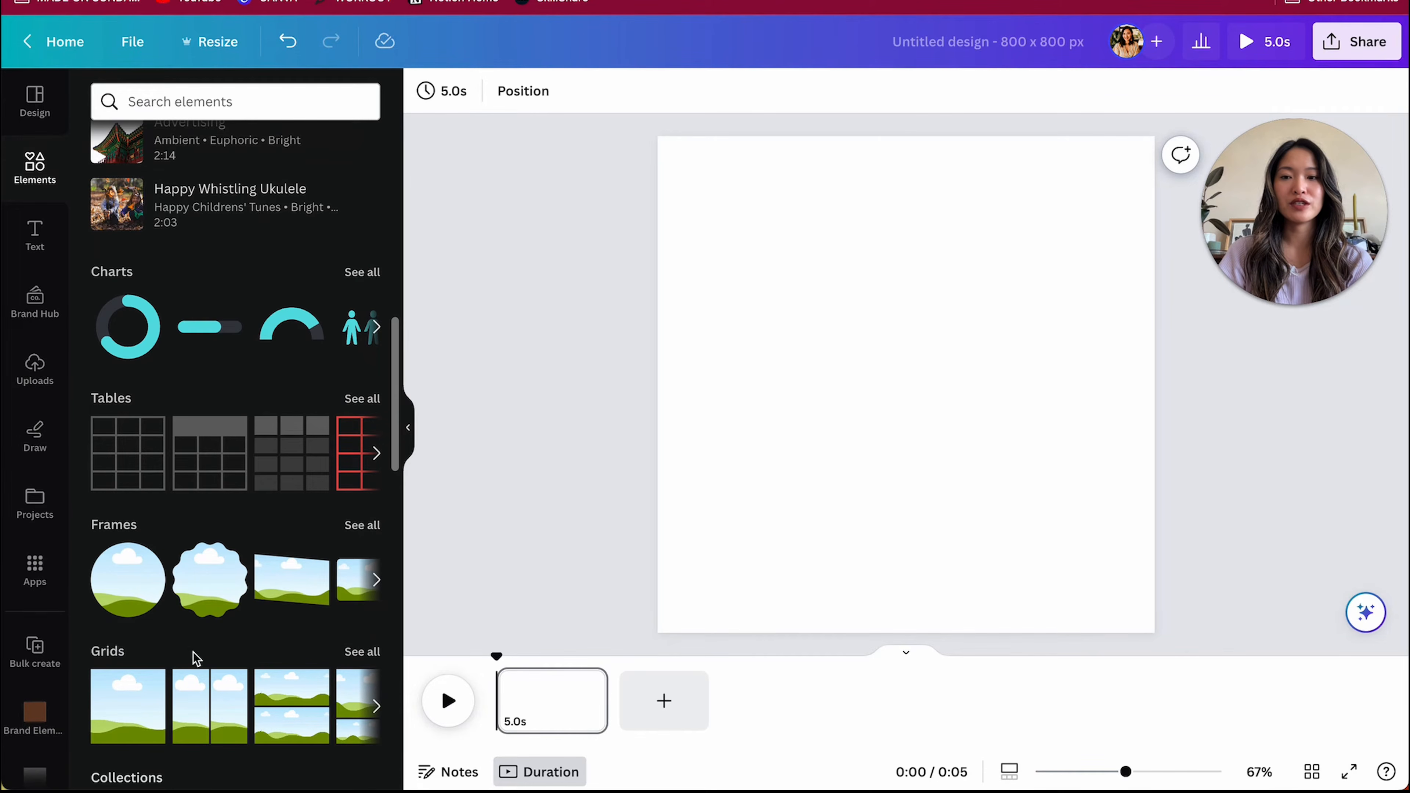
pyautogui.click(135, 701)
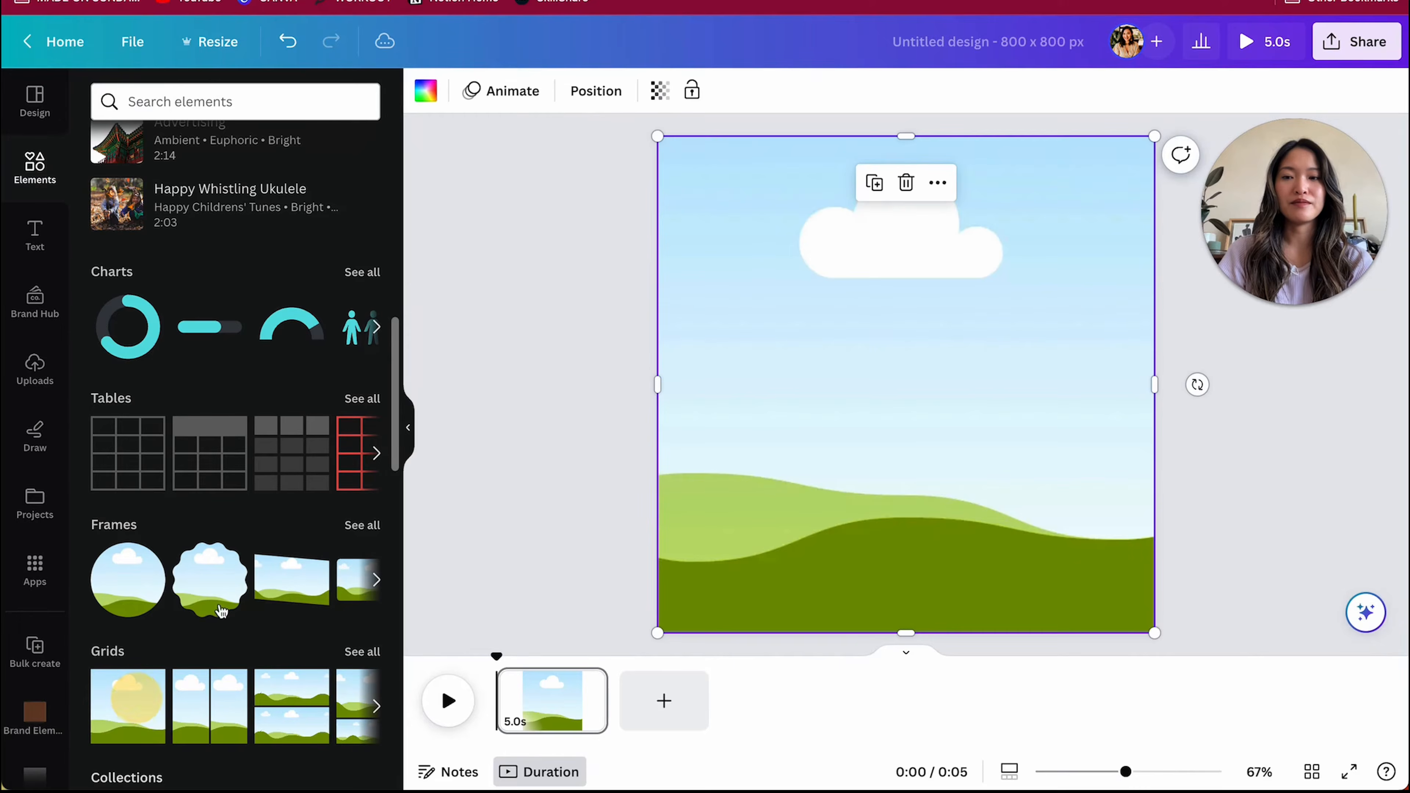
pyautogui.click(1216, 477)
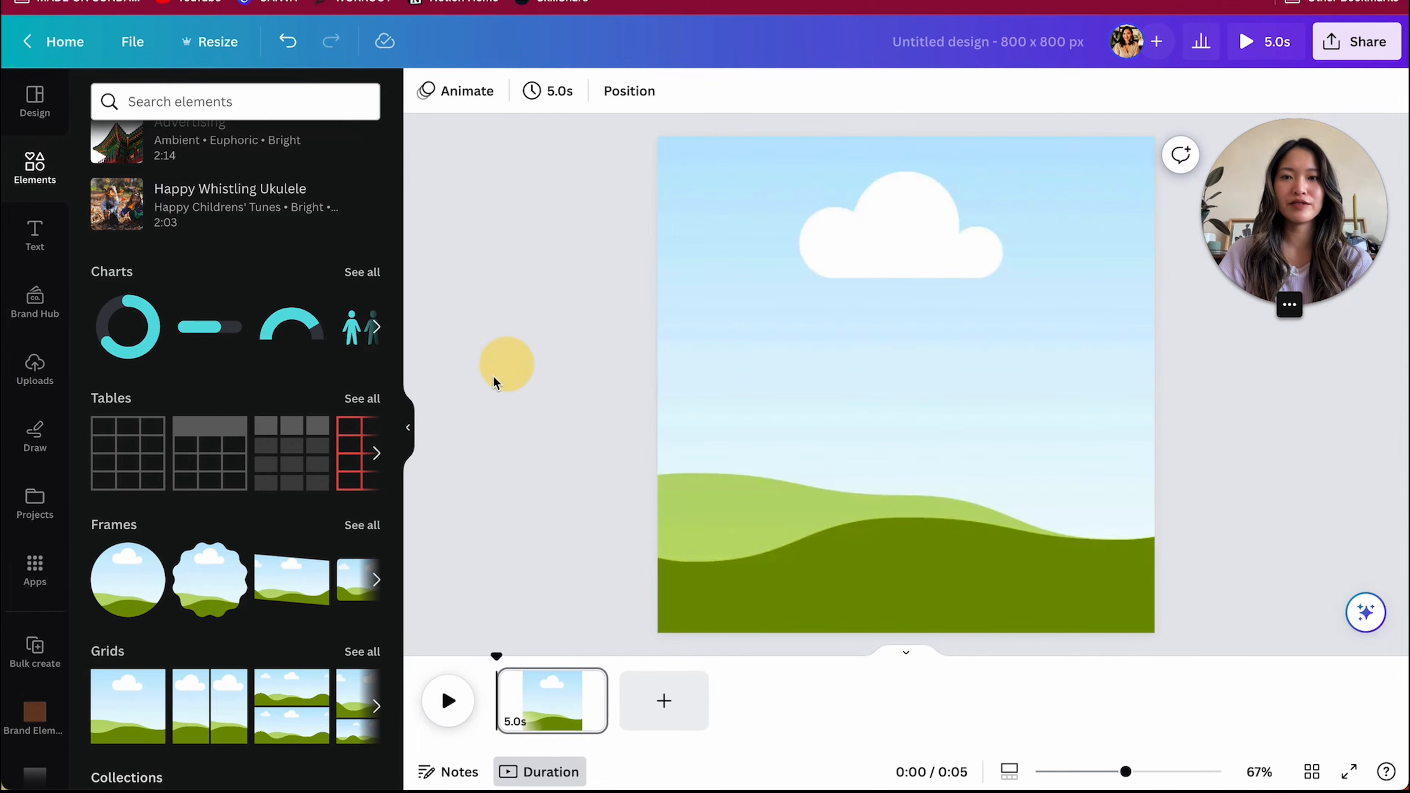
# - Place the first uploaded video clip into the grid on the page
pyautogui.click(408, 428)
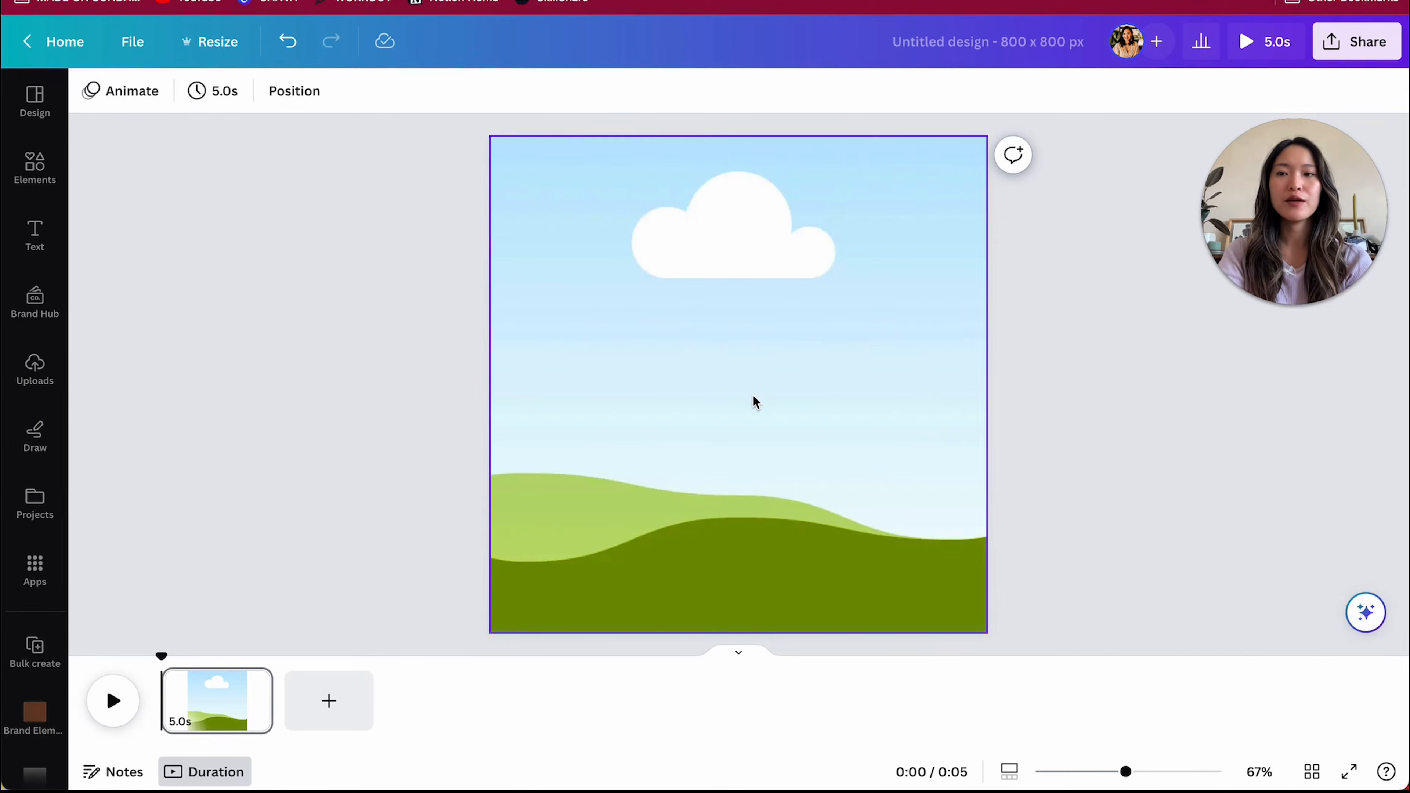
pyautogui.click(34, 369)
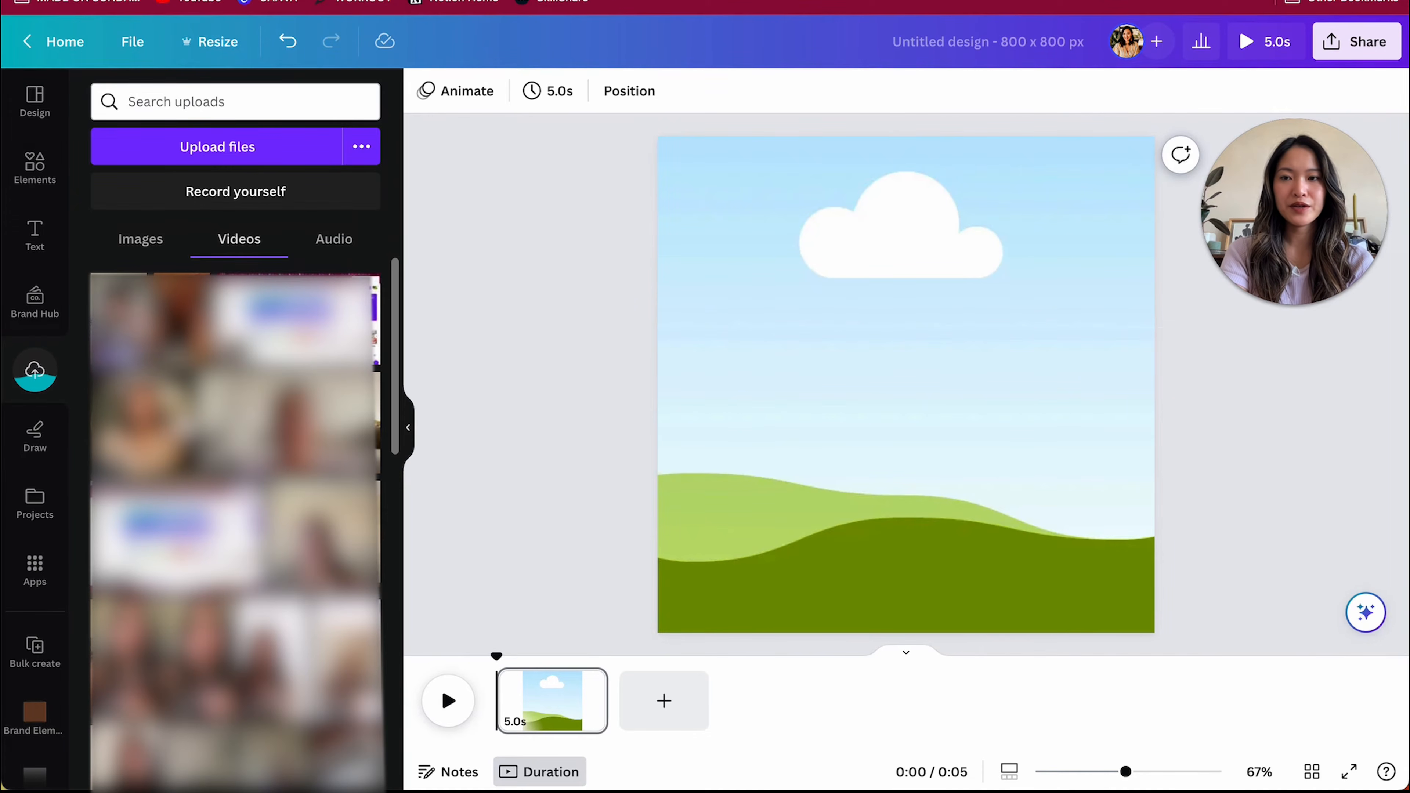
pyautogui.moveTo(127, 325); pyautogui.dragTo(887, 315)
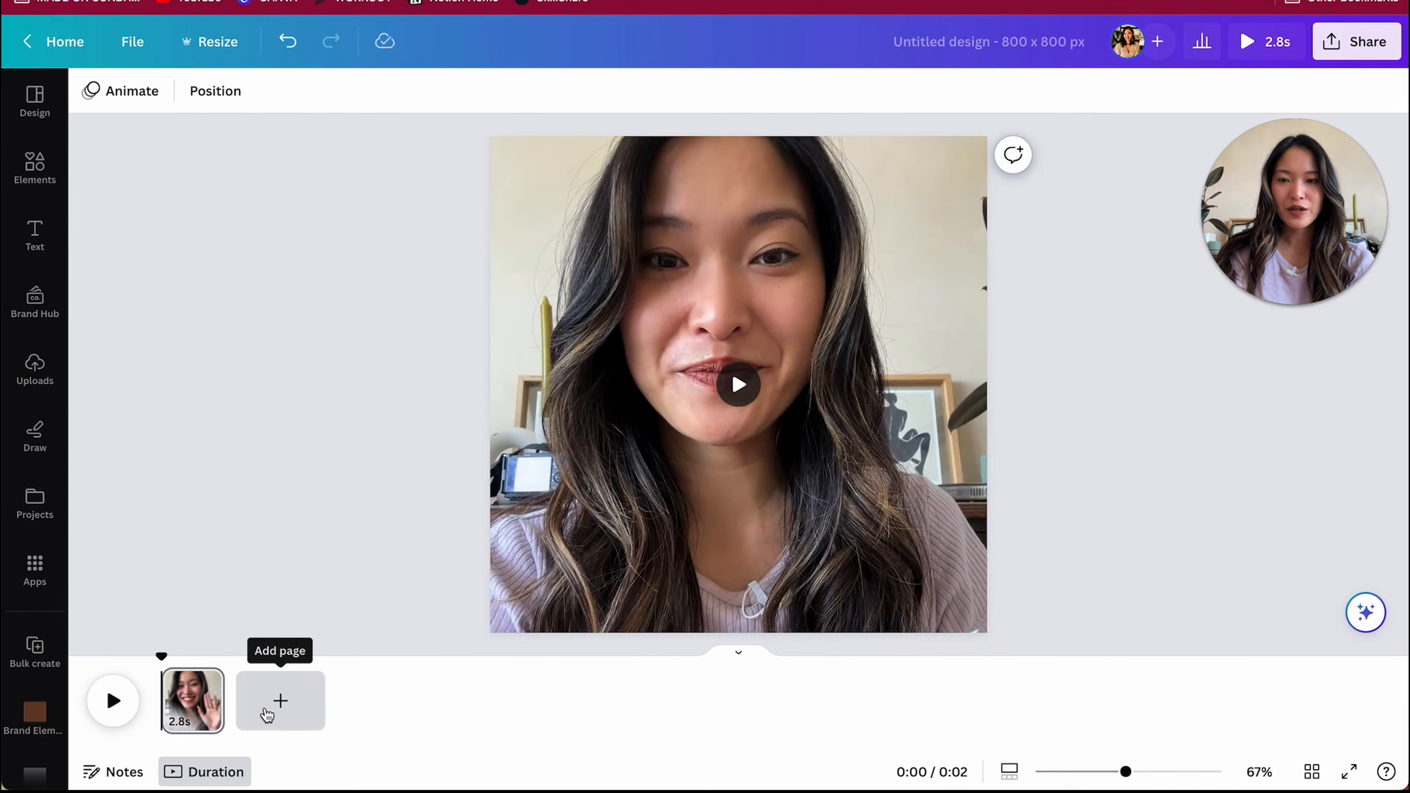
# - Add a blank second page after the video page
pyautogui.click(282, 704)
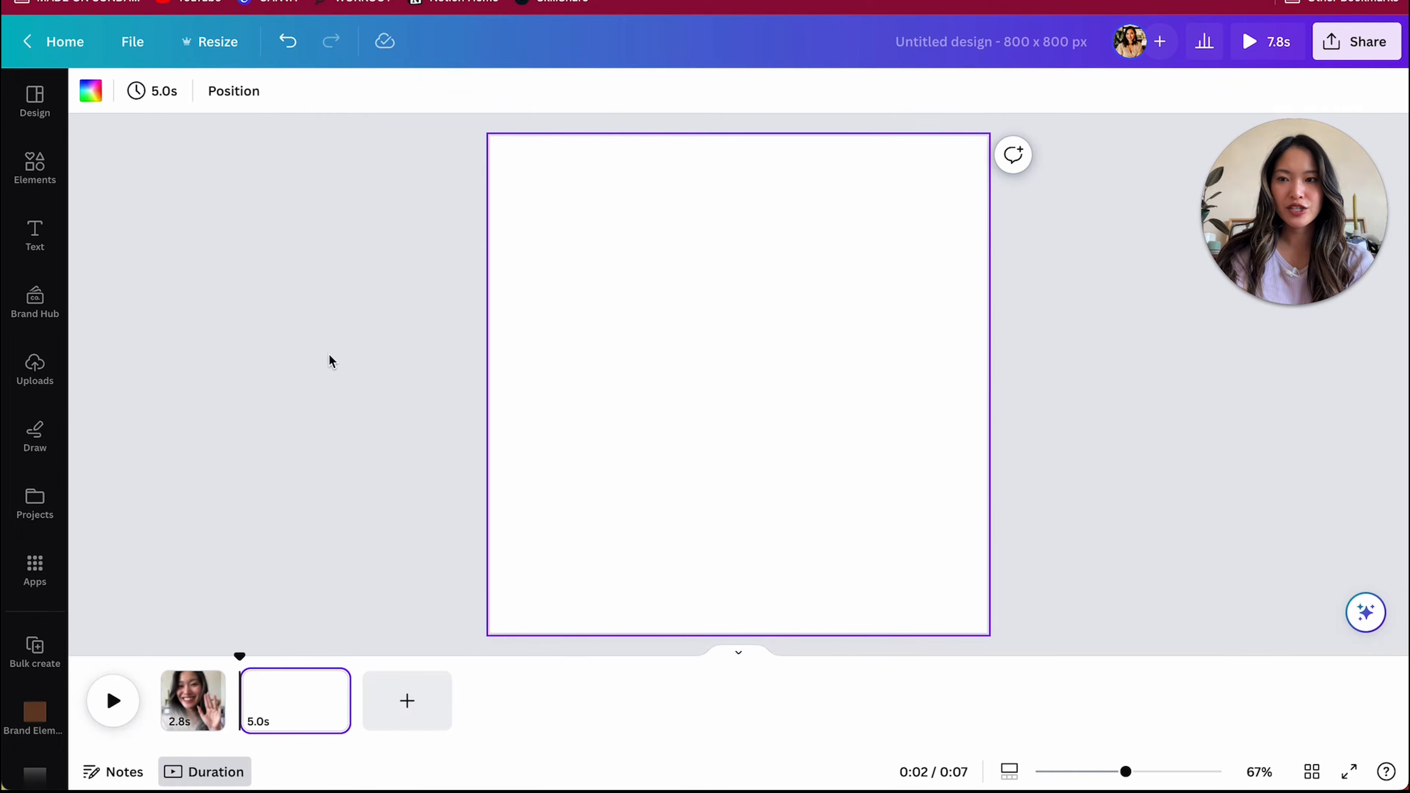
pyautogui.click(301, 341)
pyautogui.click(813, 312)
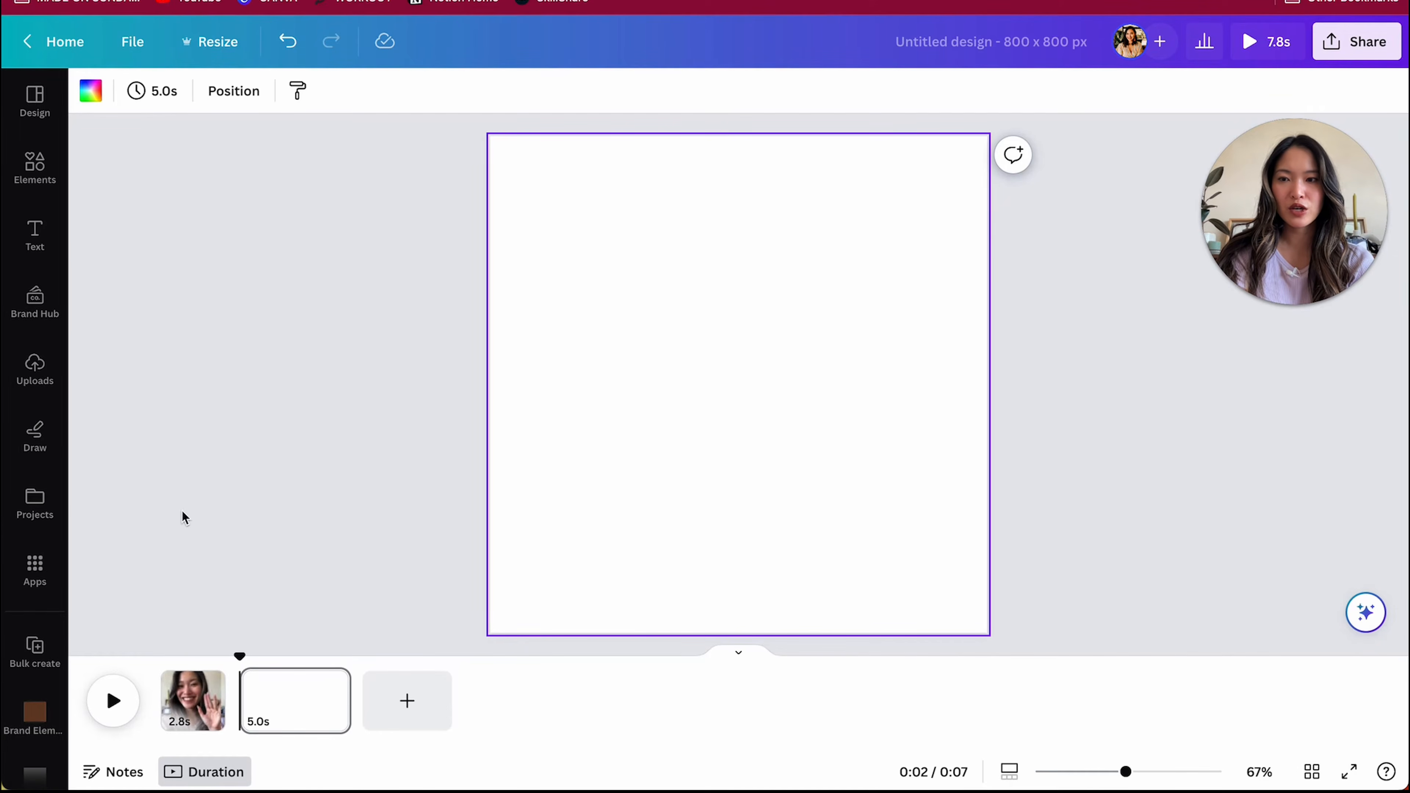
# - Fill the second page with the beige and orange brush-stroke pattern image from the Made on Sundays folder
pyautogui.scroll(-5, 35, 558)
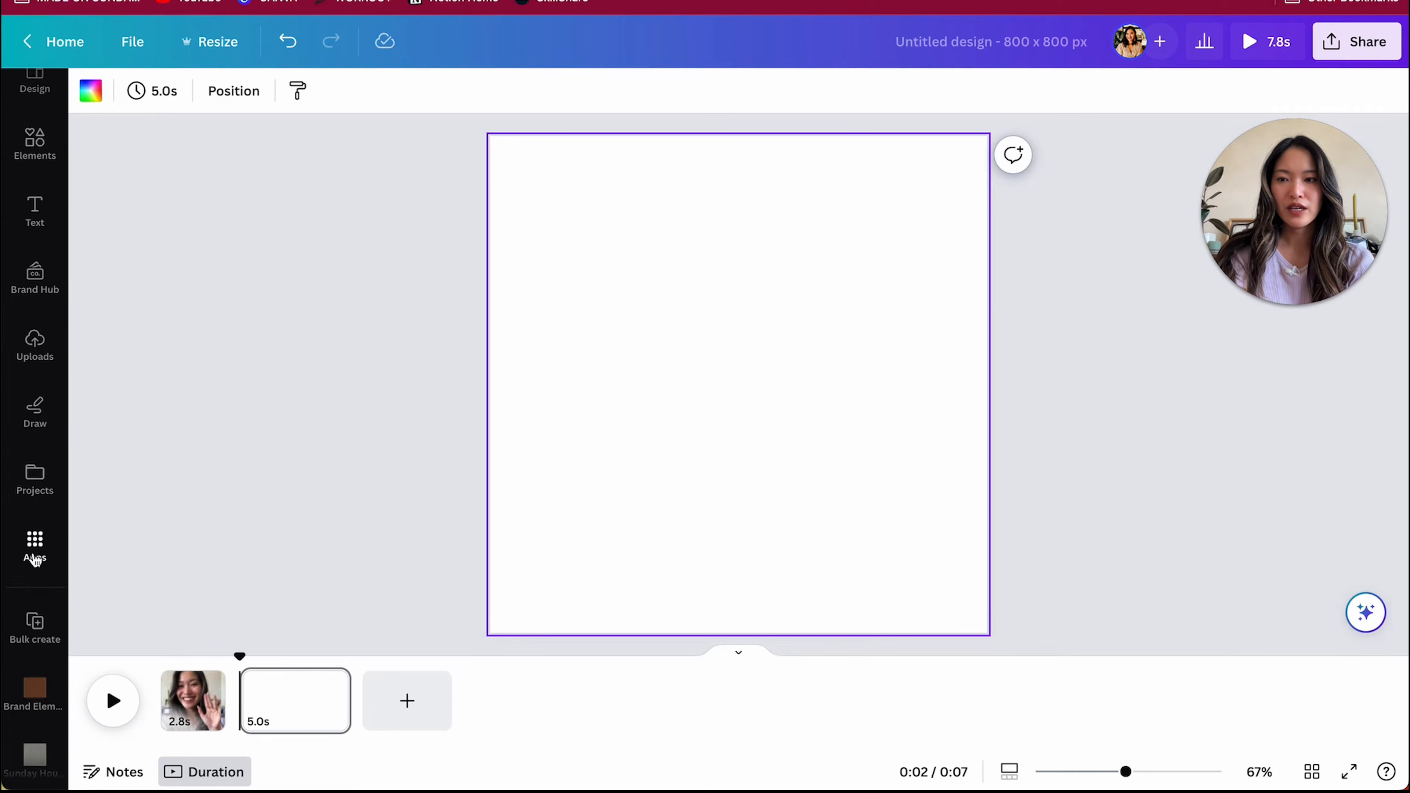
pyautogui.scroll(-1, 35, 560)
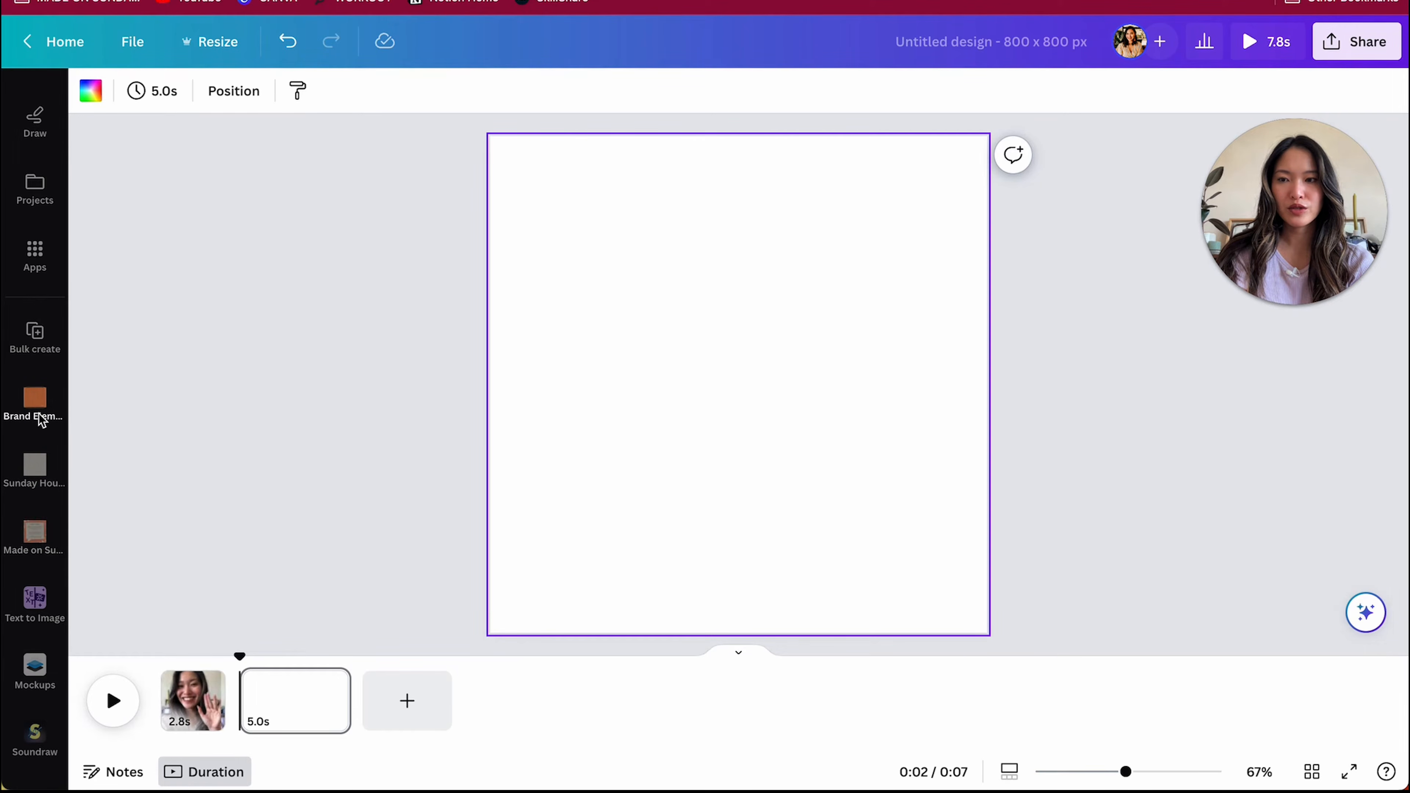
pyautogui.click(34, 401)
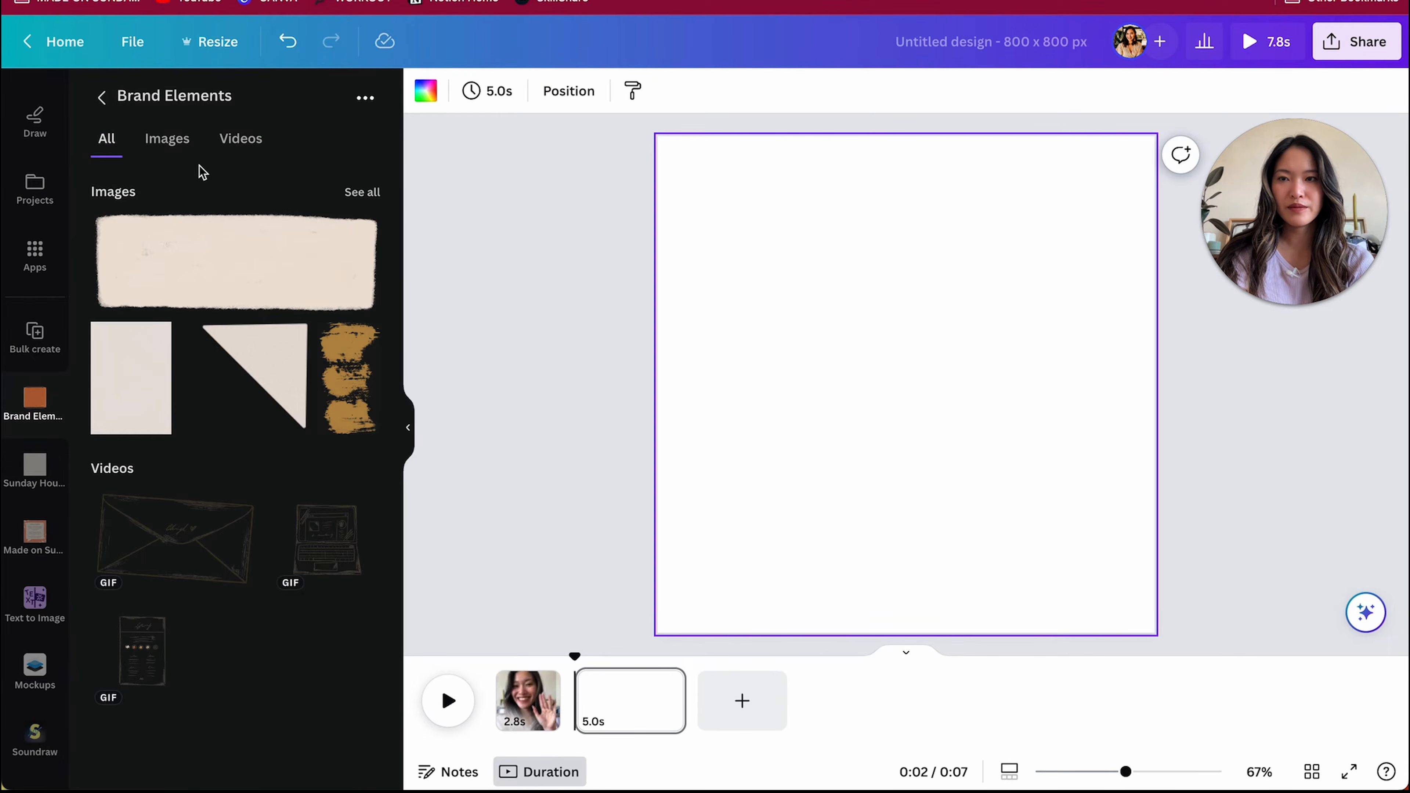
pyautogui.click(169, 140)
pyautogui.click(35, 536)
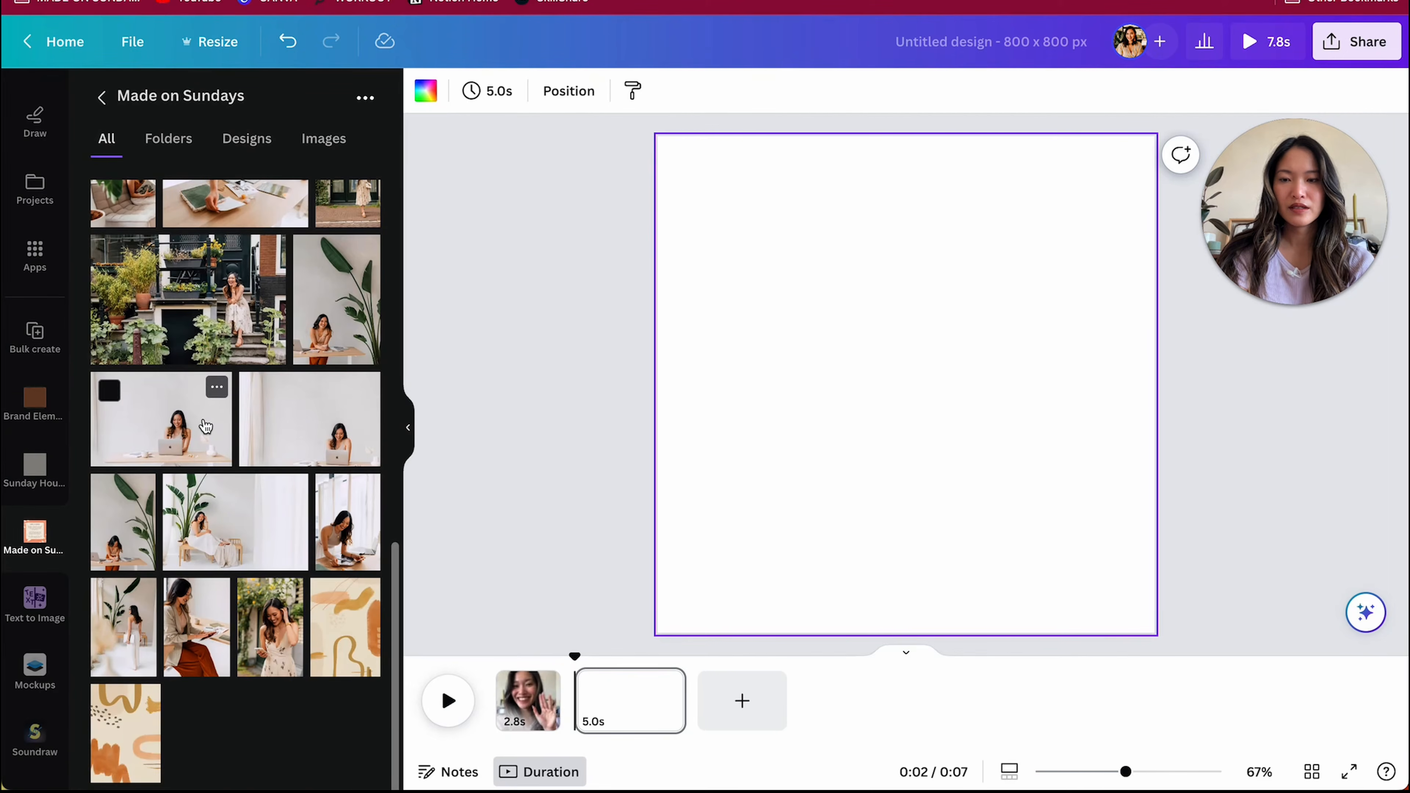
pyautogui.click(916, 314)
pyautogui.moveTo(916, 309); pyautogui.dragTo(690, 226)
pyautogui.click(599, 302)
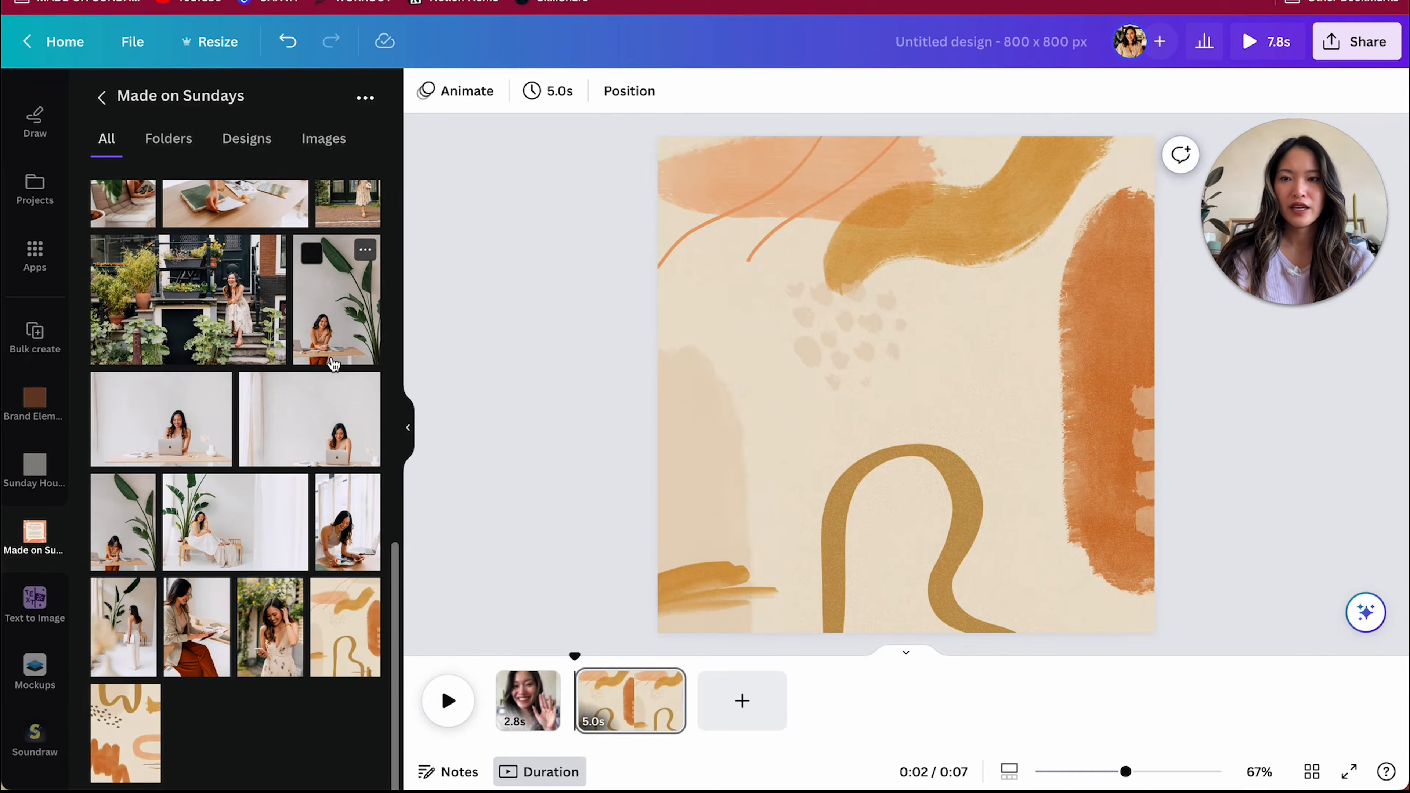
# - Add the round patterned logo with the white S from the brand logos to the second page
pyautogui.scroll(10, 333, 364)
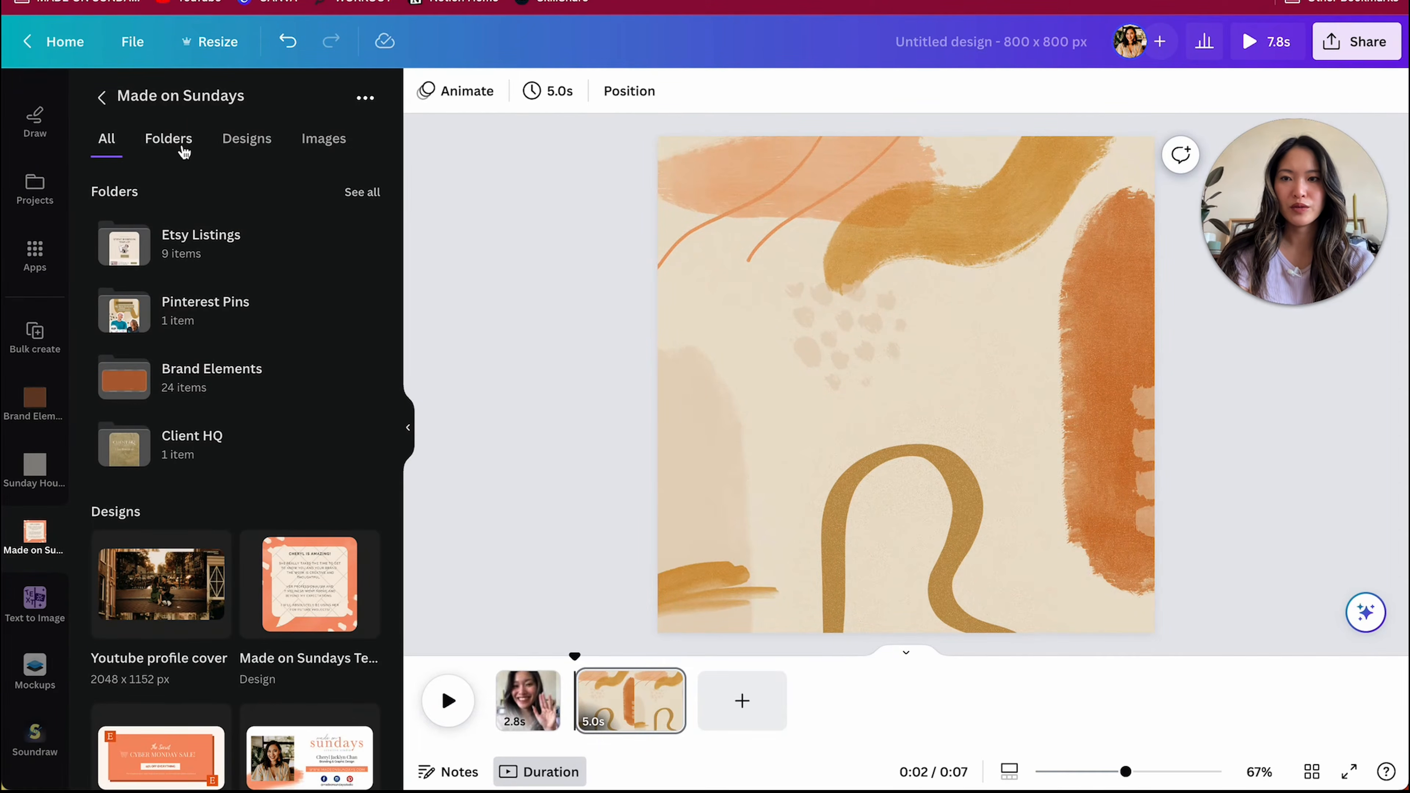
pyautogui.click(183, 149)
pyautogui.scroll(-4, 266, 356)
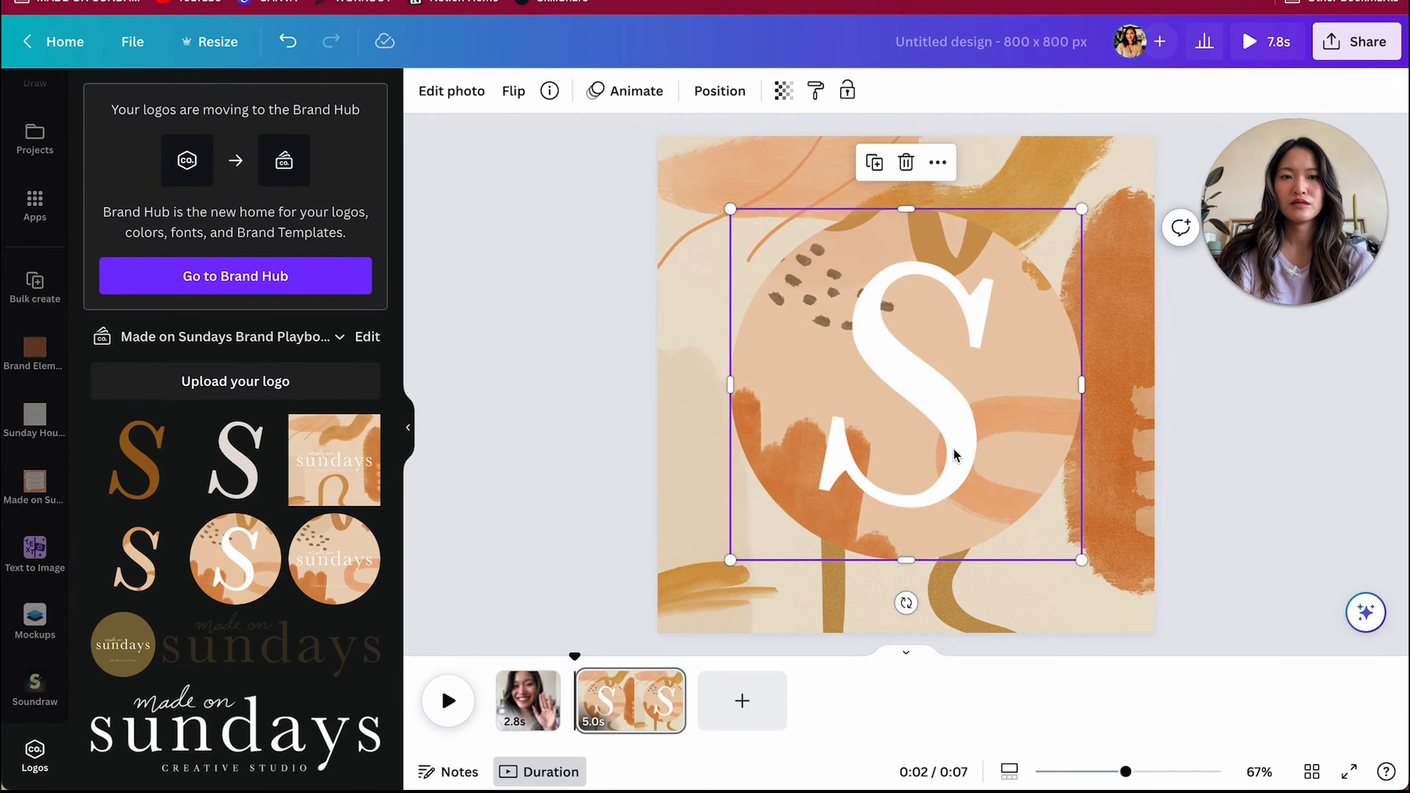
# - Enlarge the round S logo to about 713 × 713 and centre it on the patterned background
pyautogui.click(1205, 505)
pyautogui.click(976, 488)
pyautogui.moveTo(976, 488); pyautogui.dragTo(938, 450)
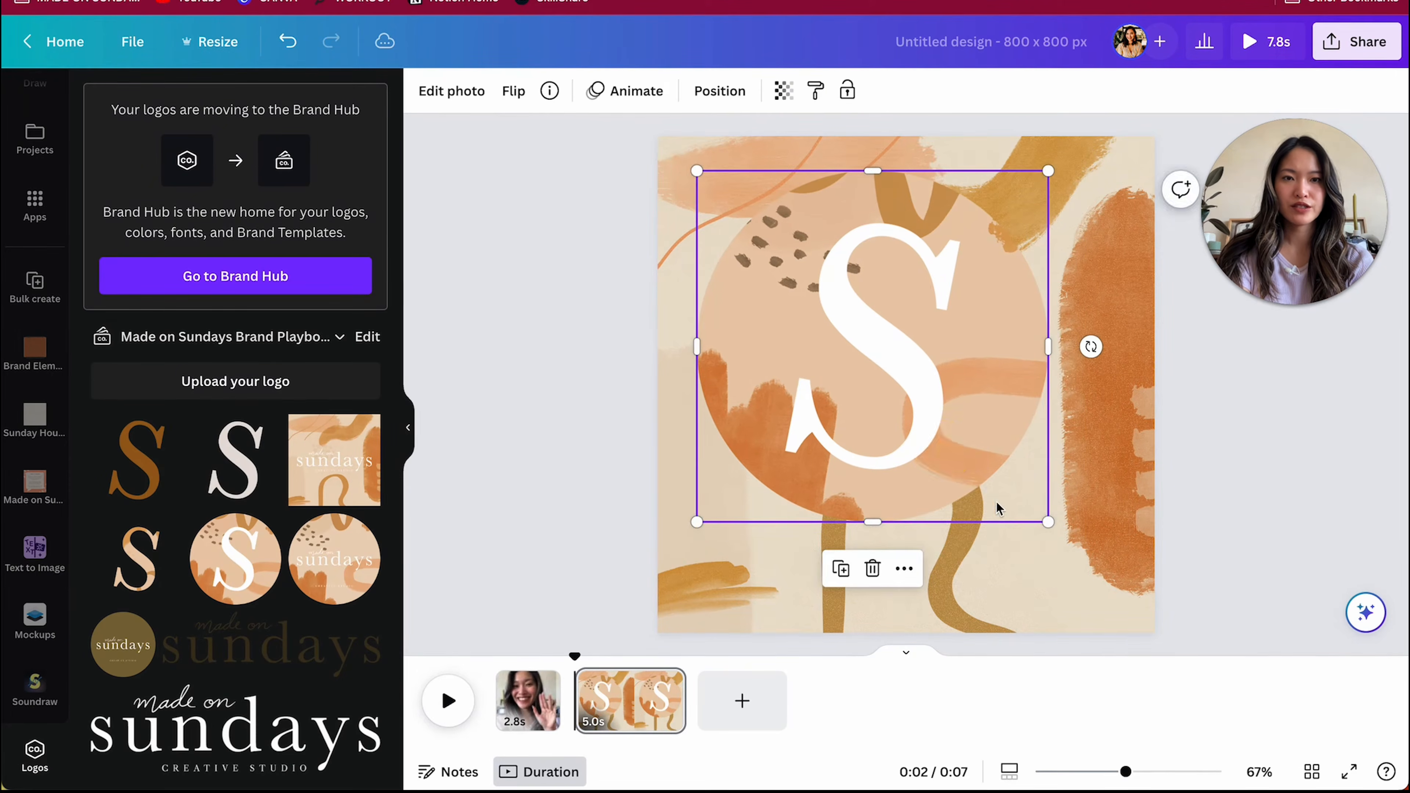
pyautogui.moveTo(1043, 521); pyautogui.dragTo(1138, 613)
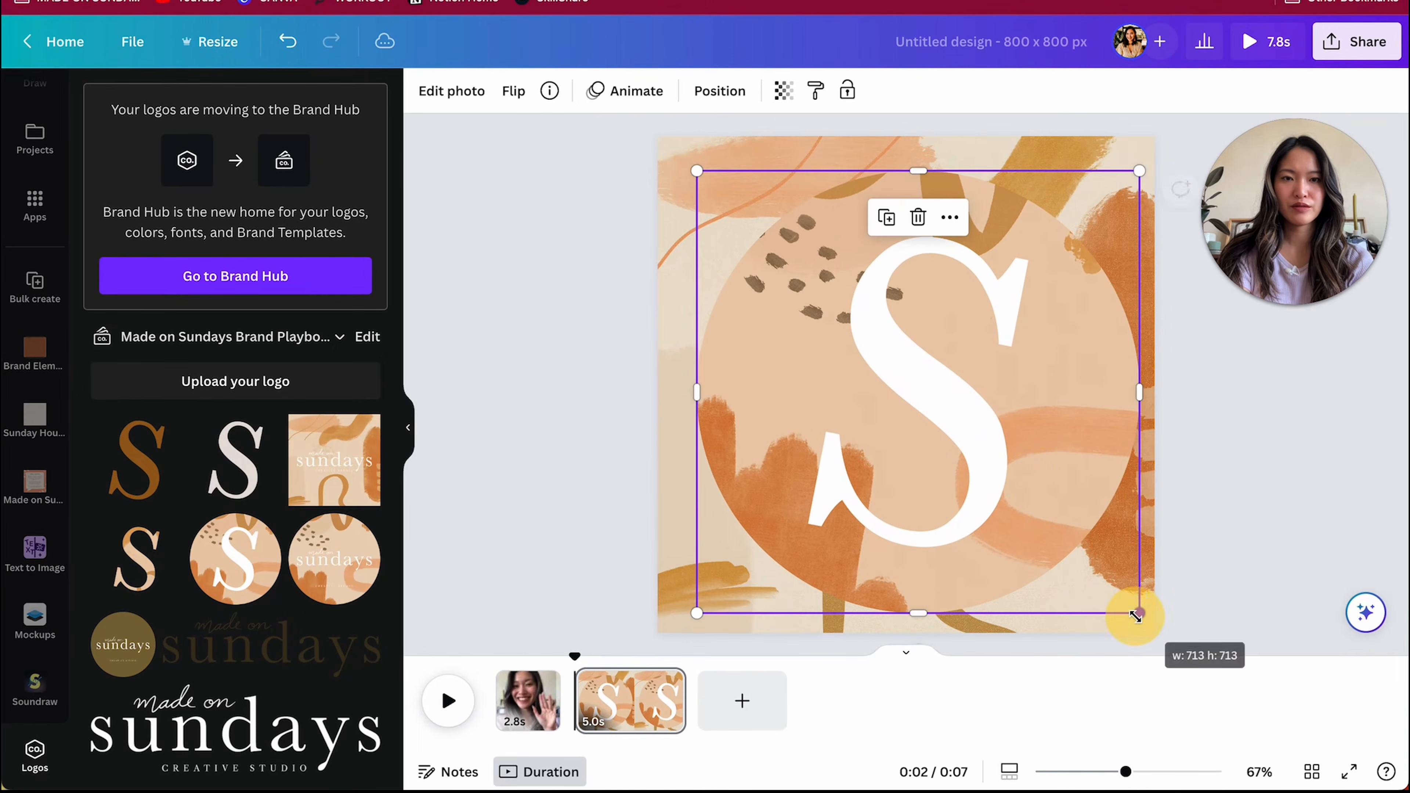
pyautogui.moveTo(1011, 482); pyautogui.dragTo(993, 474)
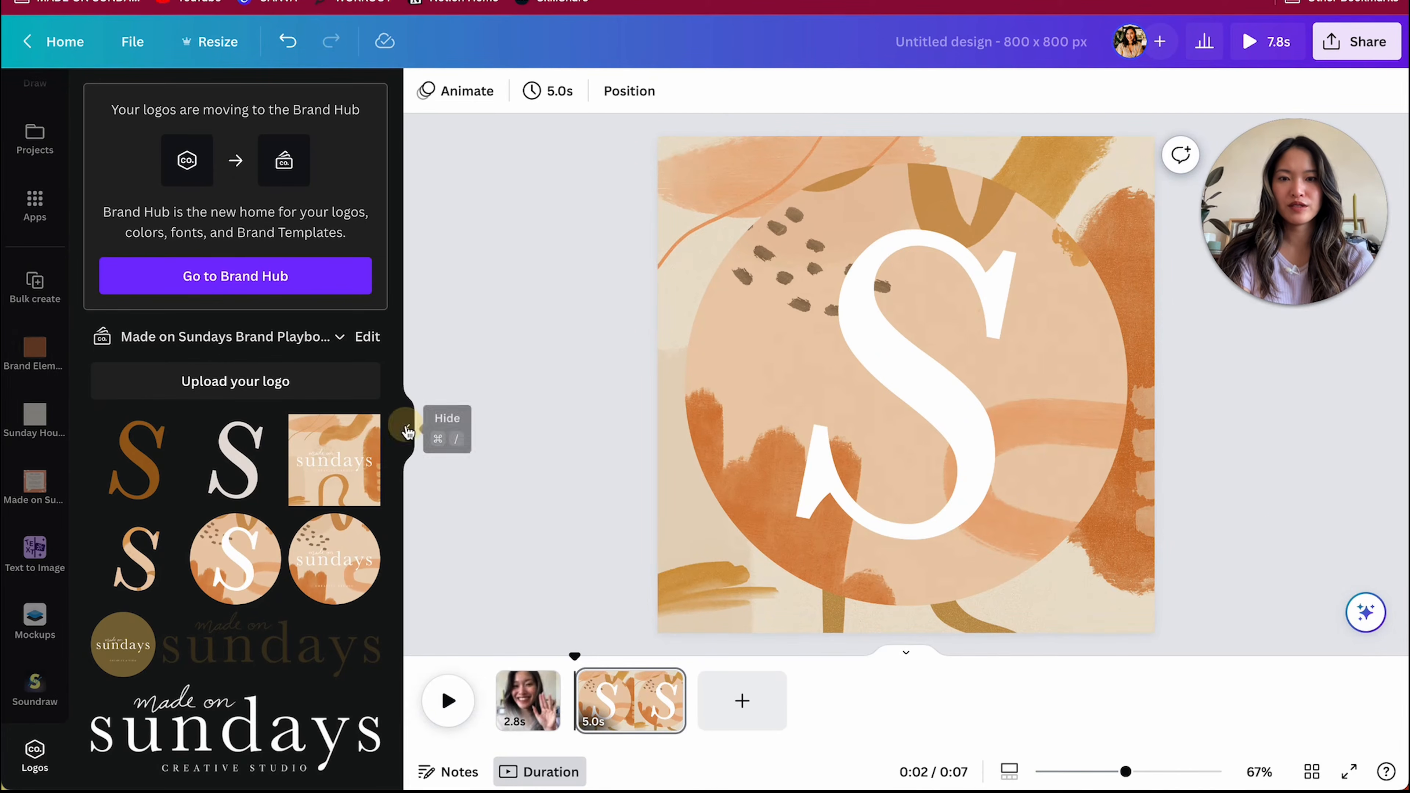
# - Add a Dissolve transition between the video page and the logo page
pyautogui.click(415, 428)
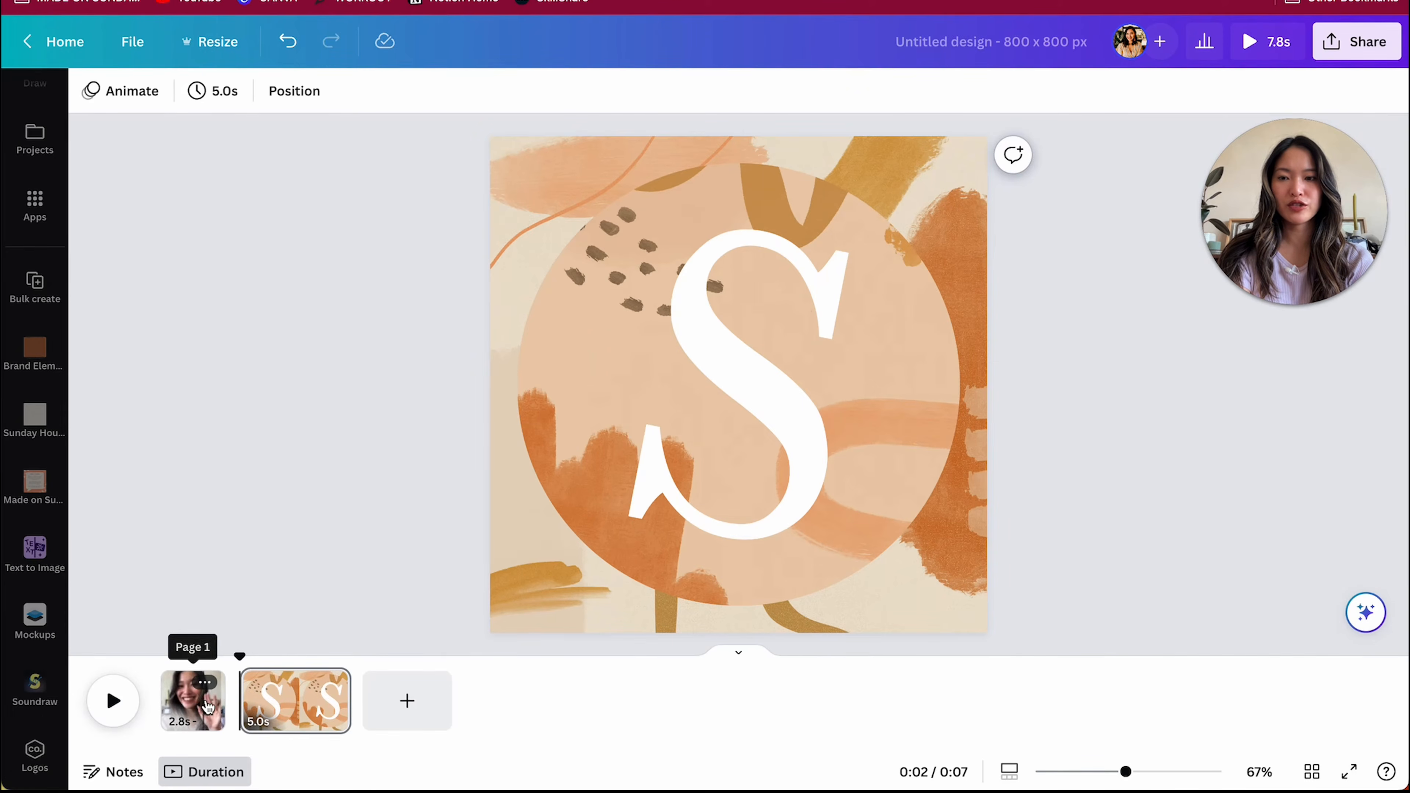
pyautogui.click(204, 713)
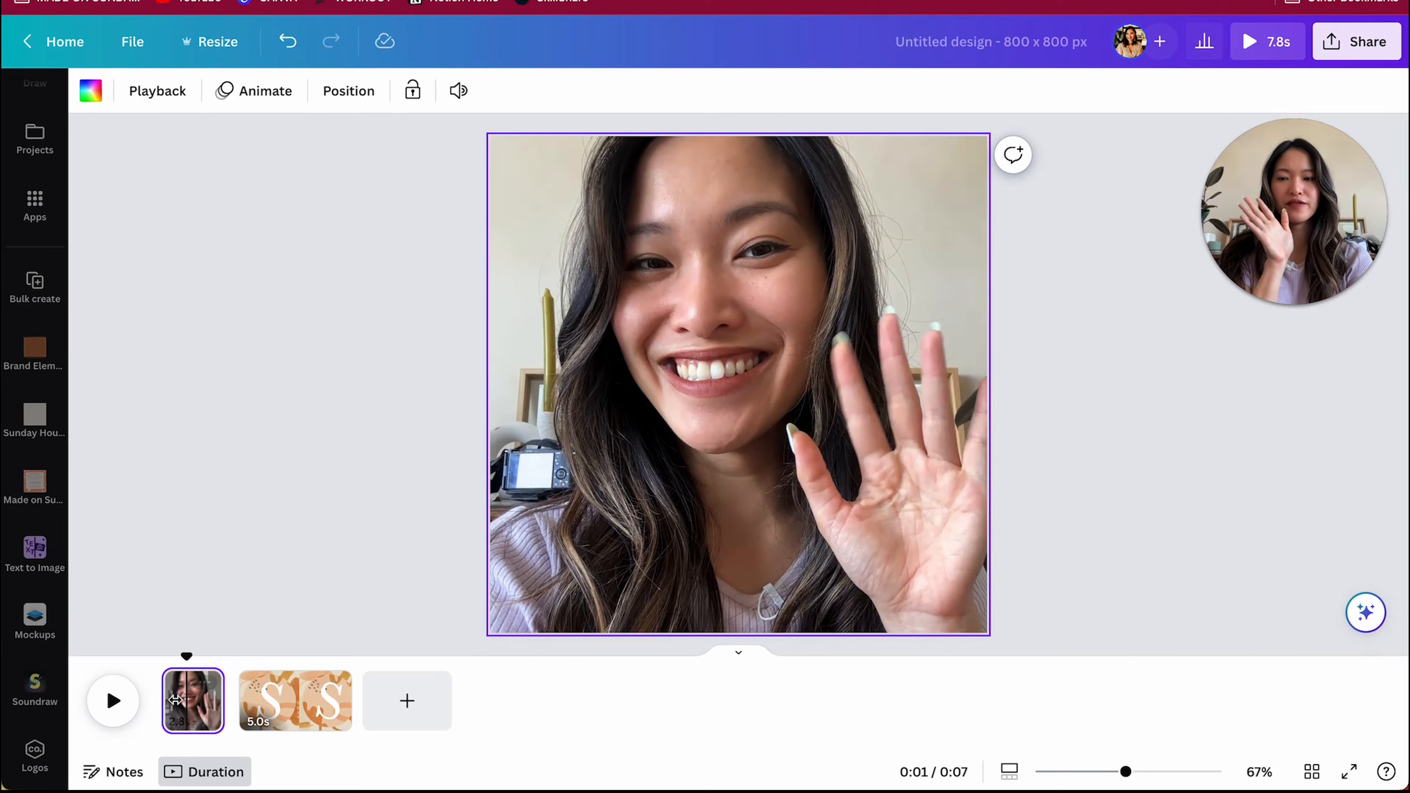
pyautogui.click(309, 705)
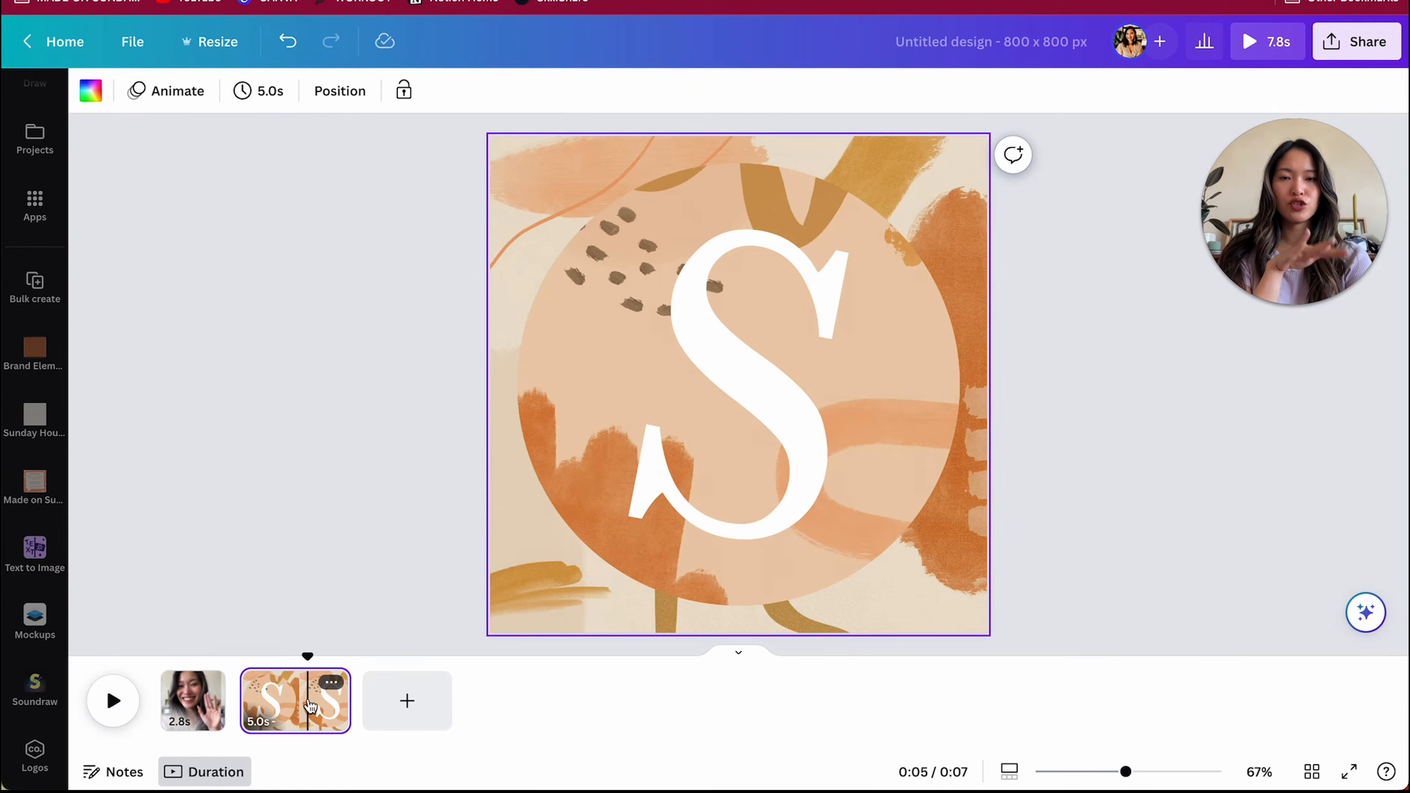
pyautogui.moveTo(232, 702)
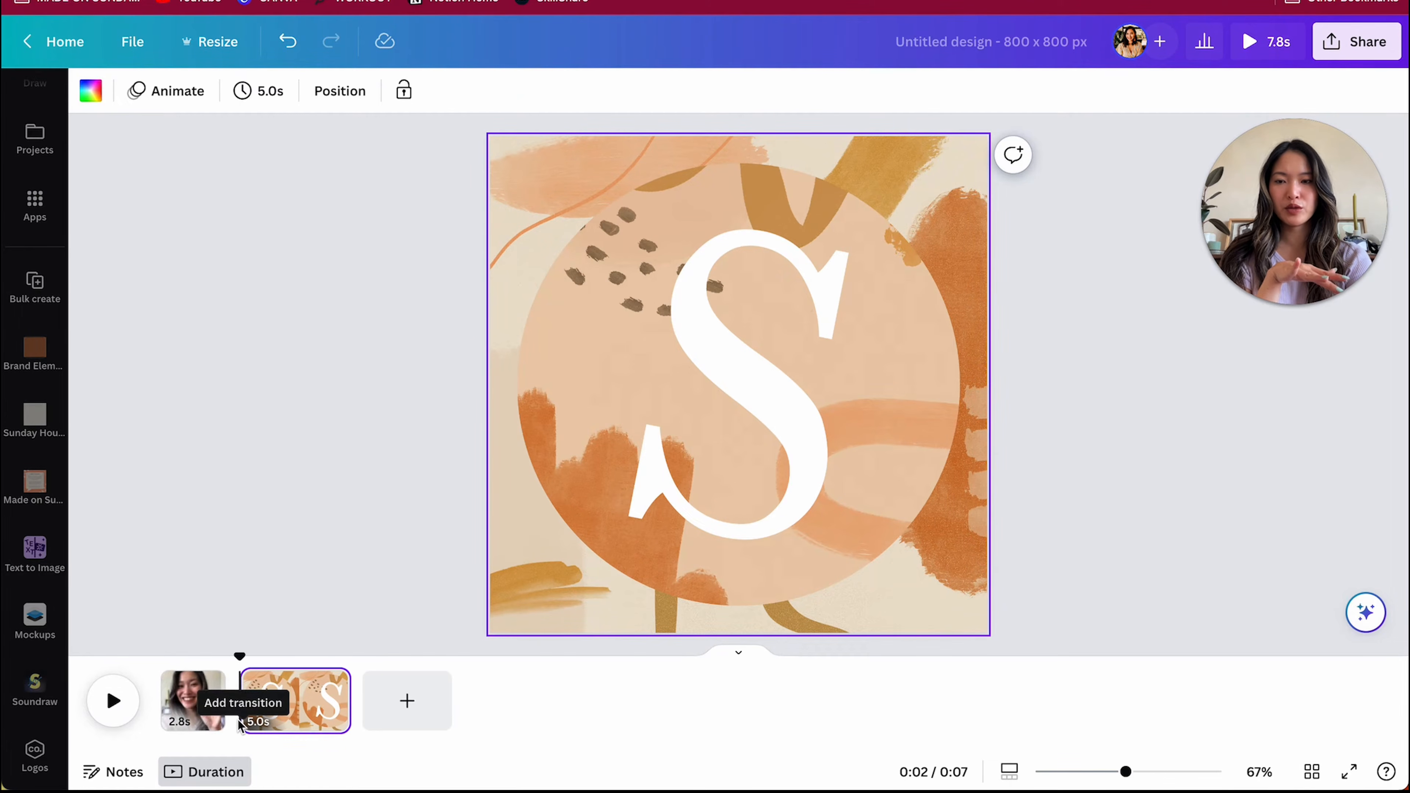
pyautogui.click(222, 722)
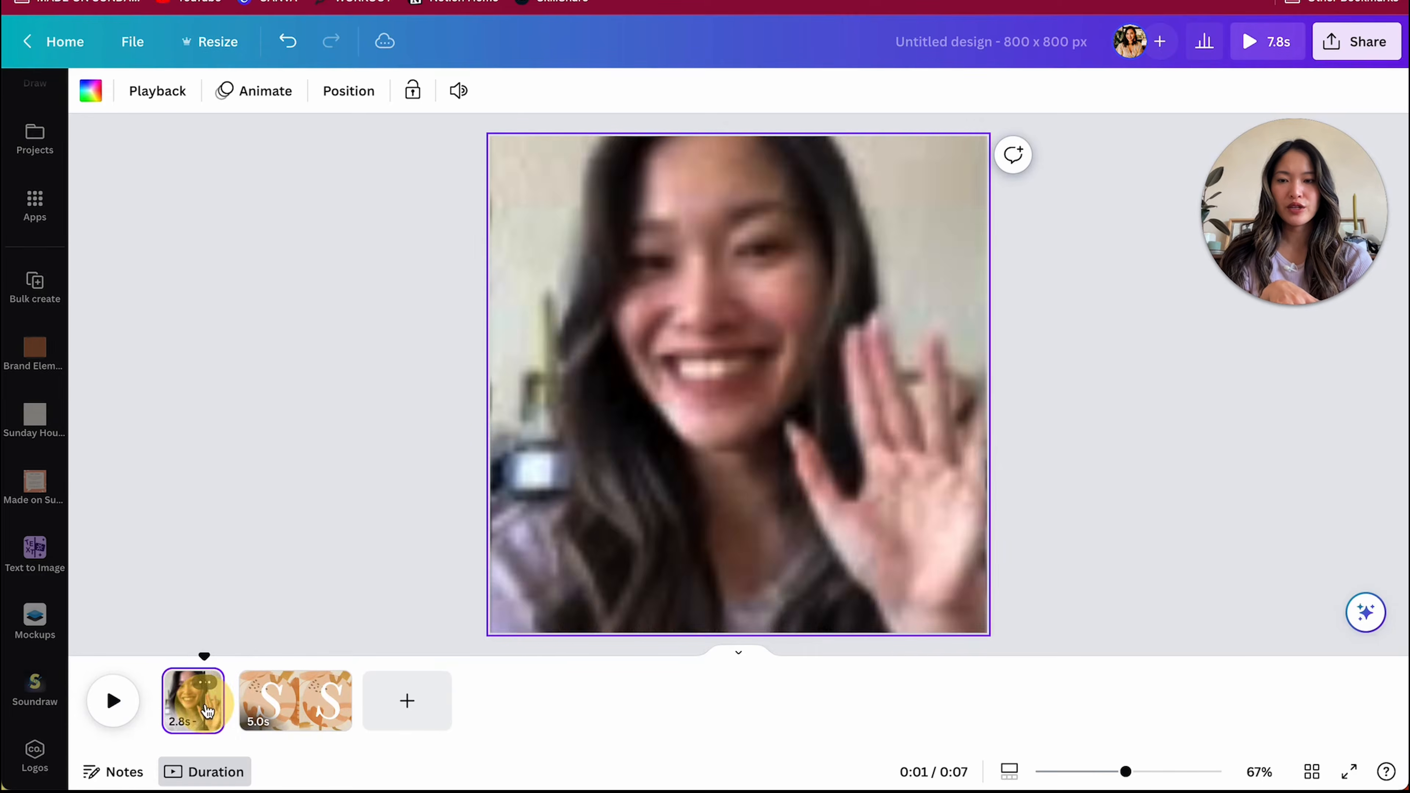
pyautogui.click(244, 718)
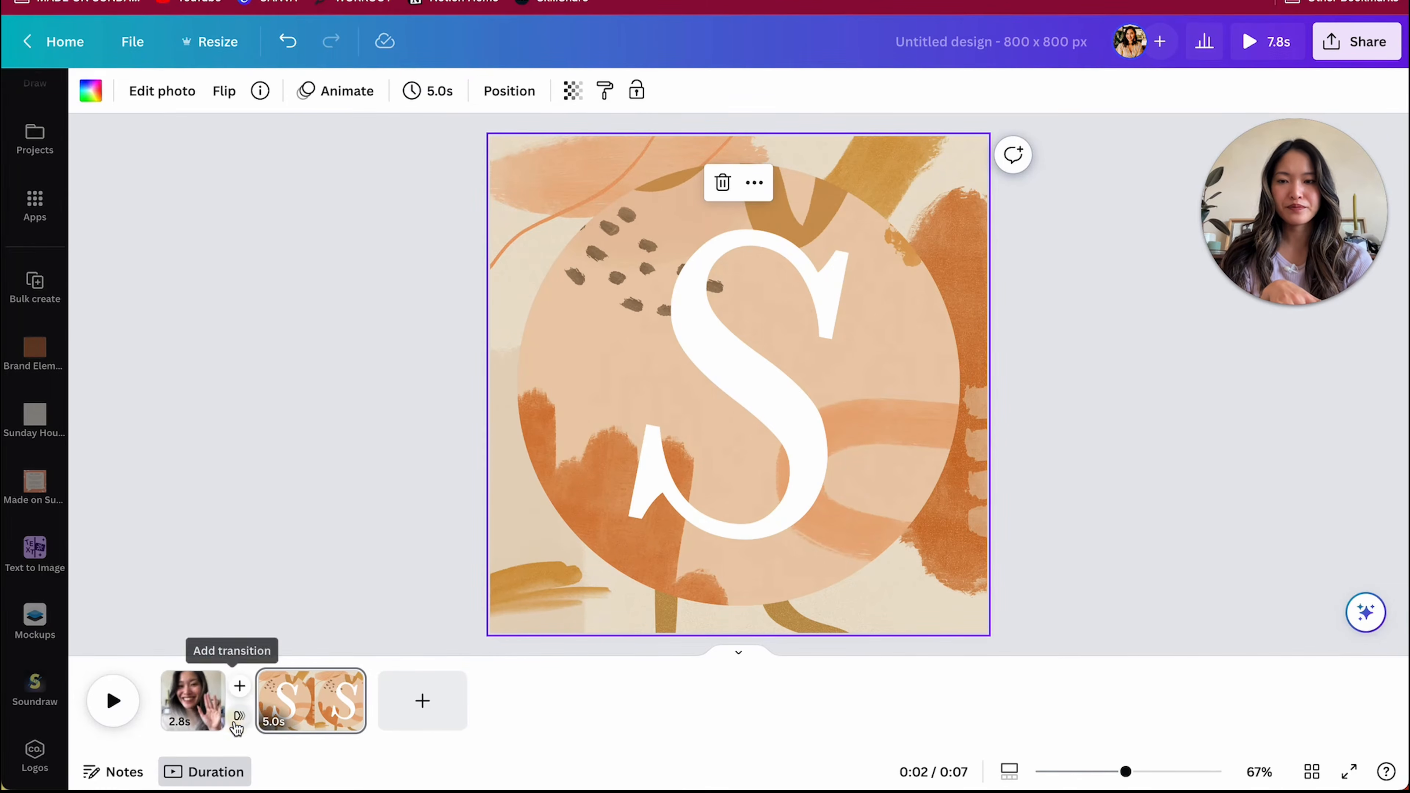
pyautogui.click(242, 721)
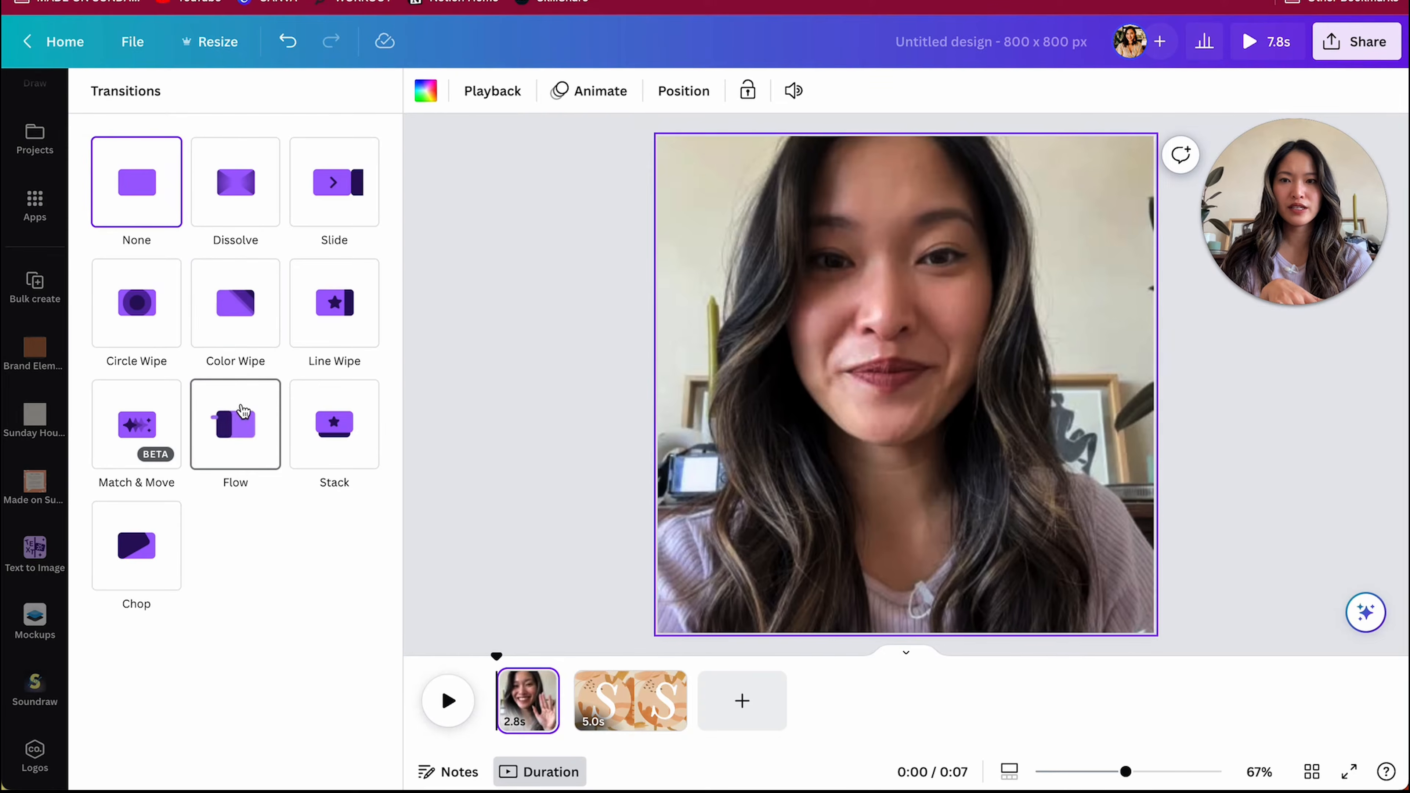
pyautogui.click(251, 221)
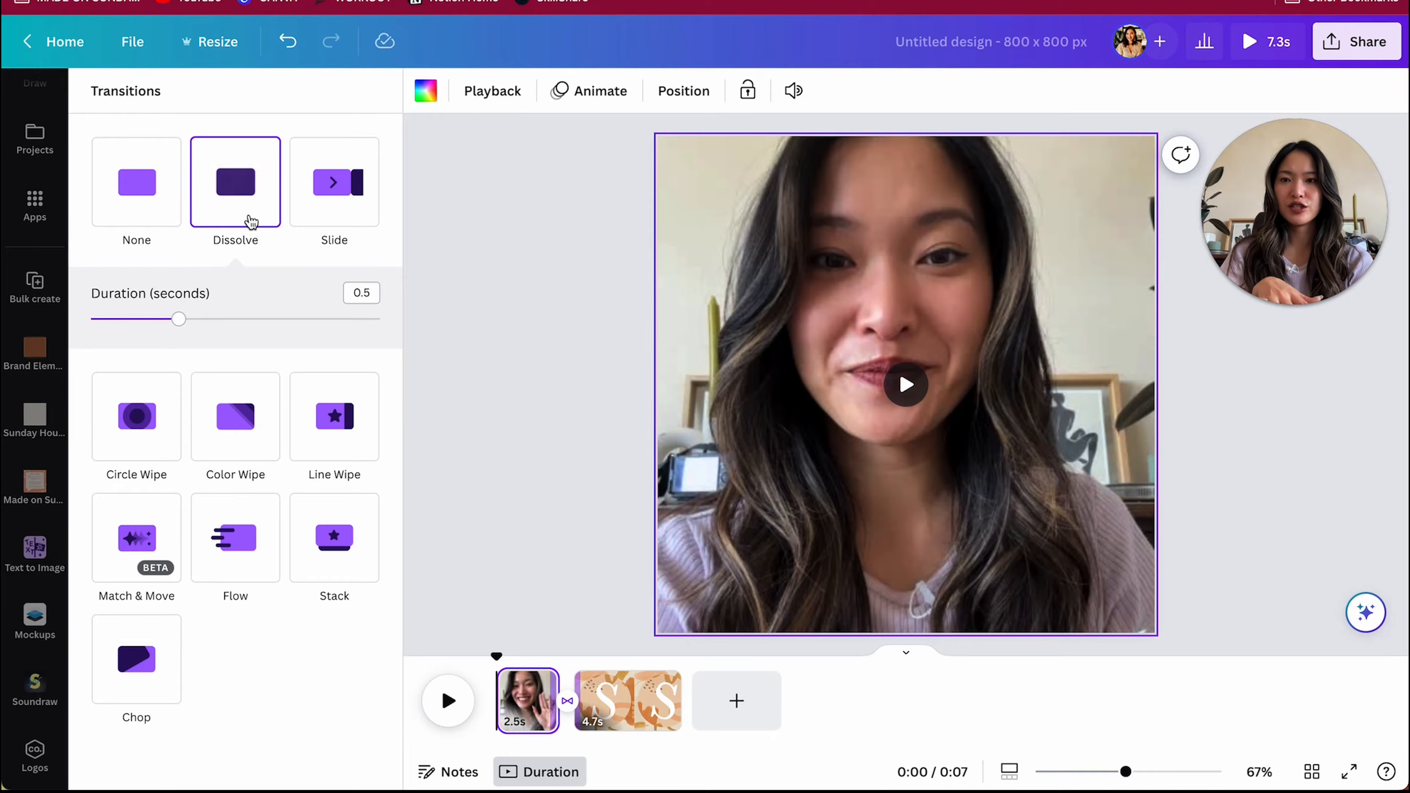
# - Shorten the Dissolve transition to 0.4 seconds and preview the whole video in full view
pyautogui.moveTo(182, 324)
pyautogui.mouseDown()
pyautogui.moveTo(132, 319)
pyautogui.moveTo(157, 318)
pyautogui.mouseUp()
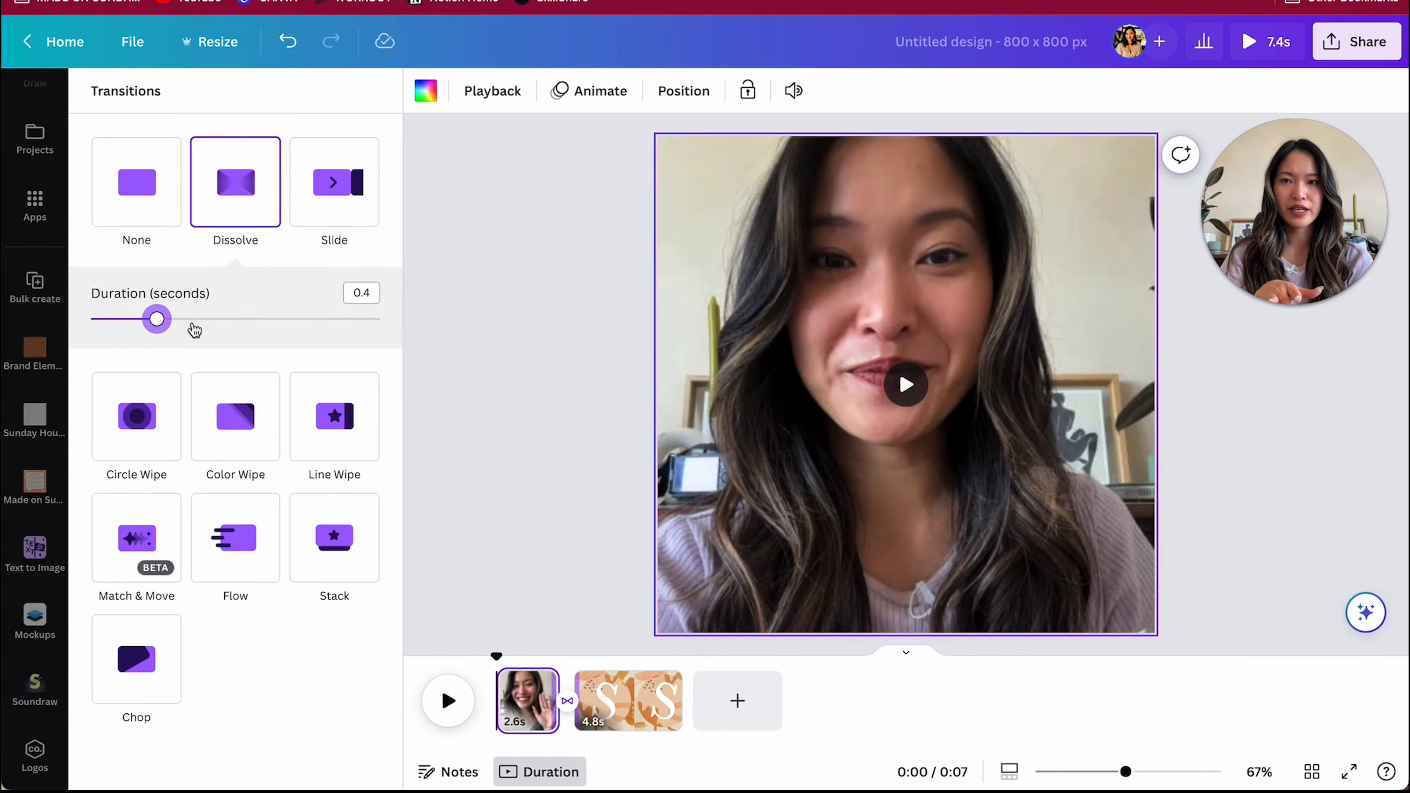
pyautogui.click(254, 175)
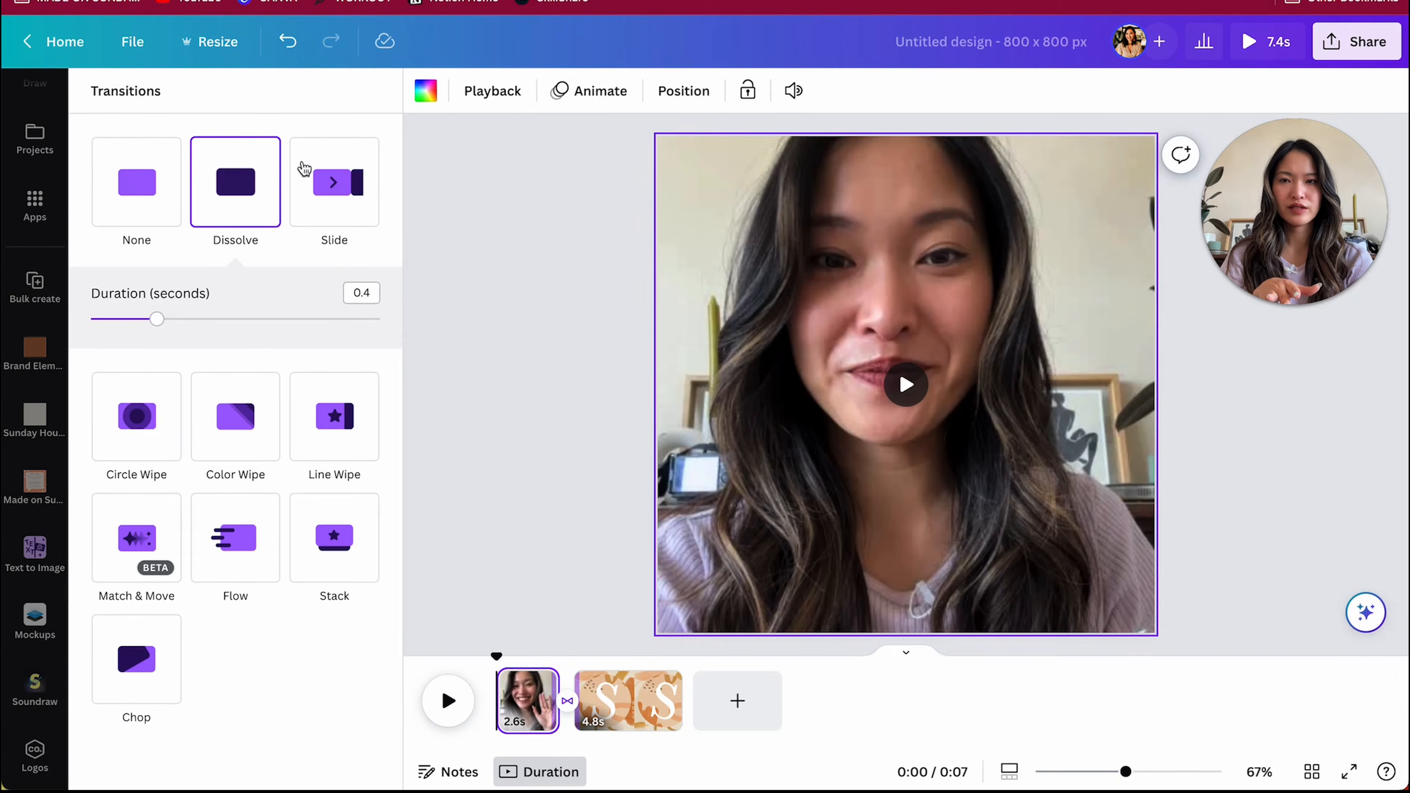
pyautogui.click(522, 375)
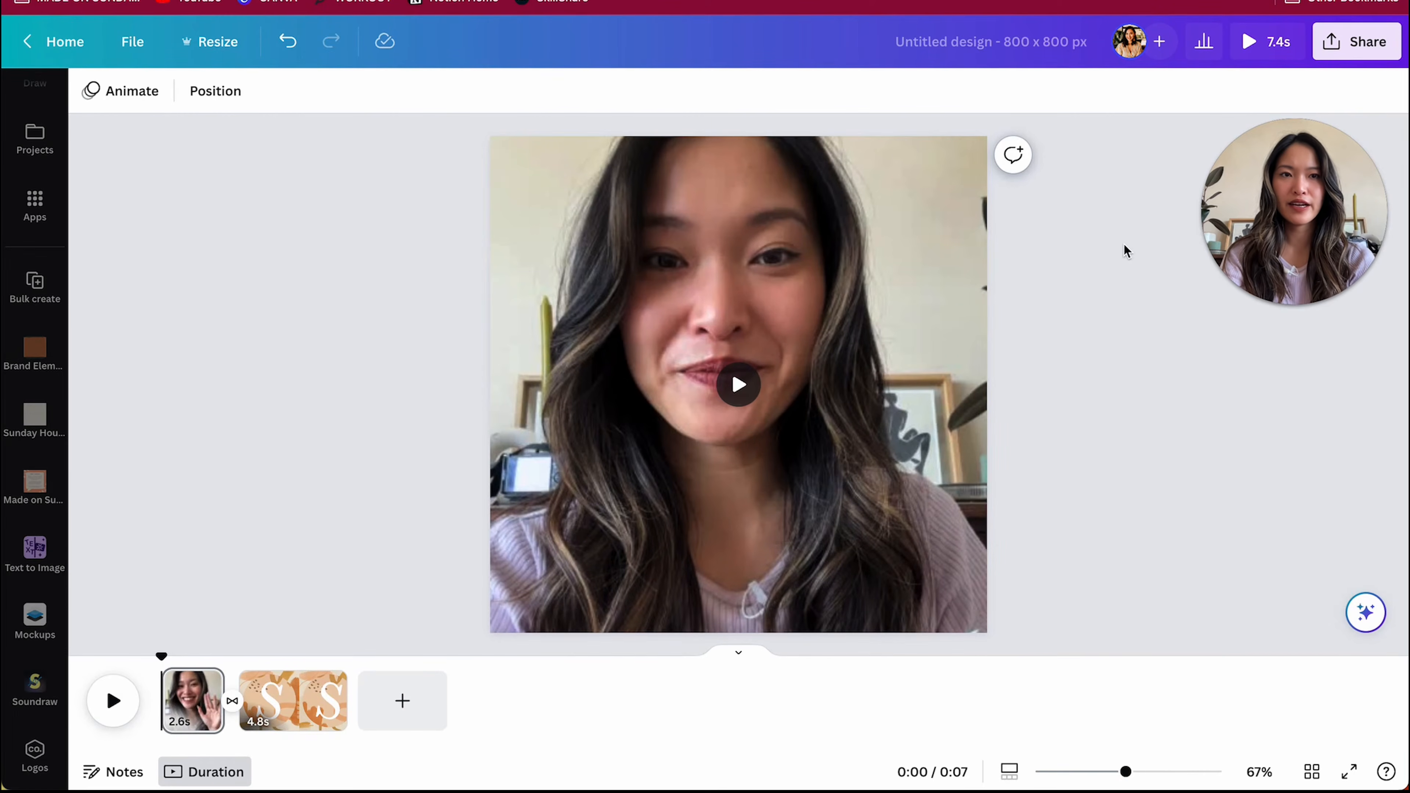
pyautogui.click(1257, 41)
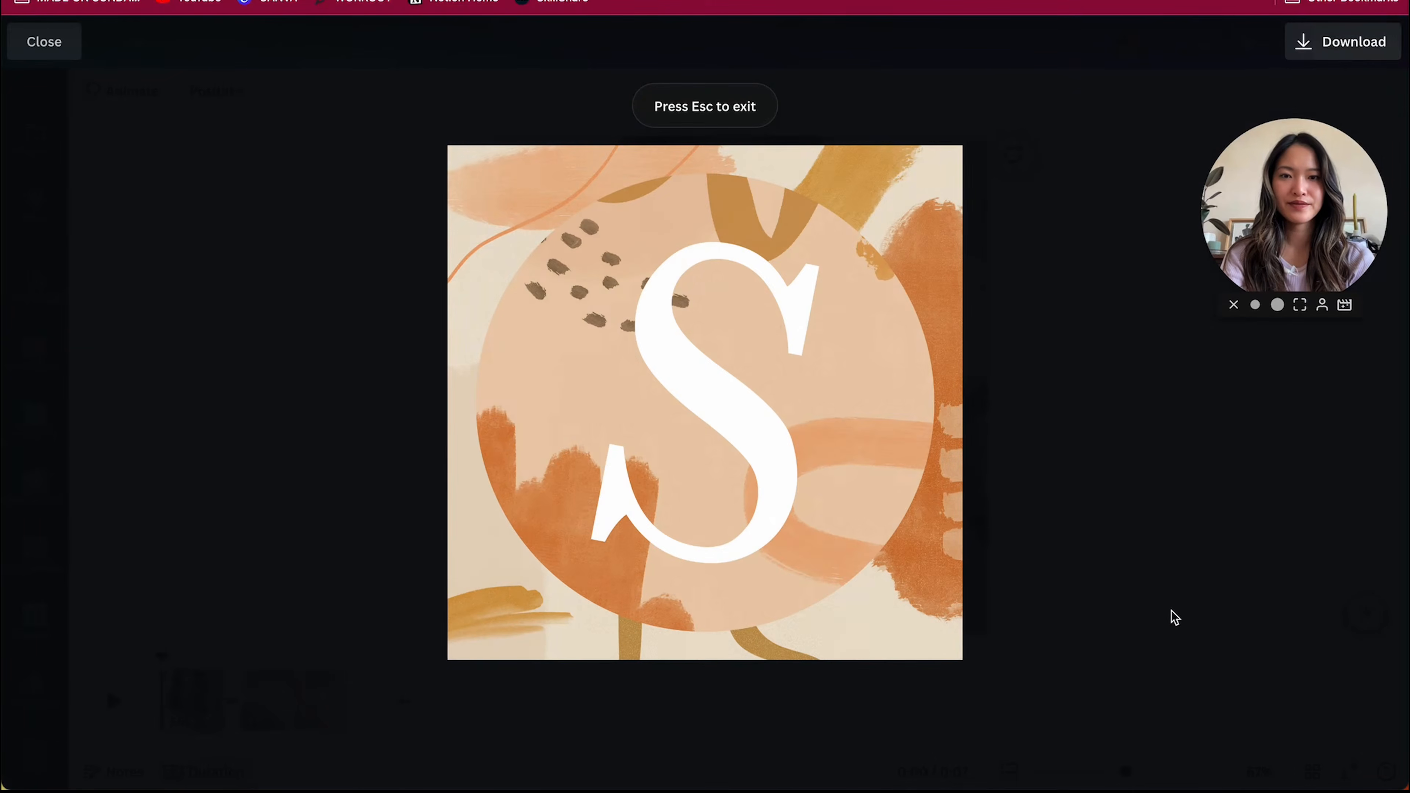
pyautogui.press('Escape')
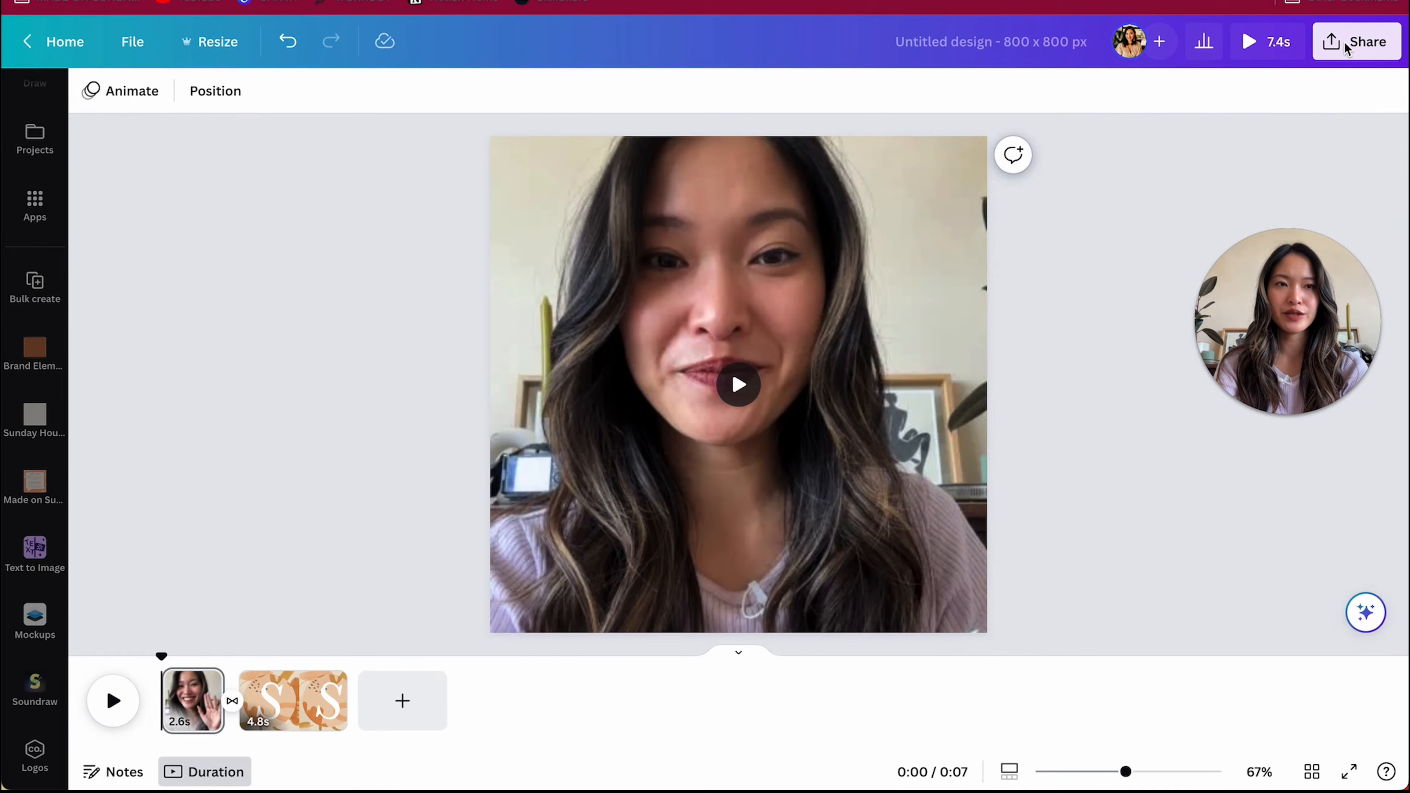
# - Download all pages of the design as a GIF at 800 × 800 px
pyautogui.click(1353, 54)
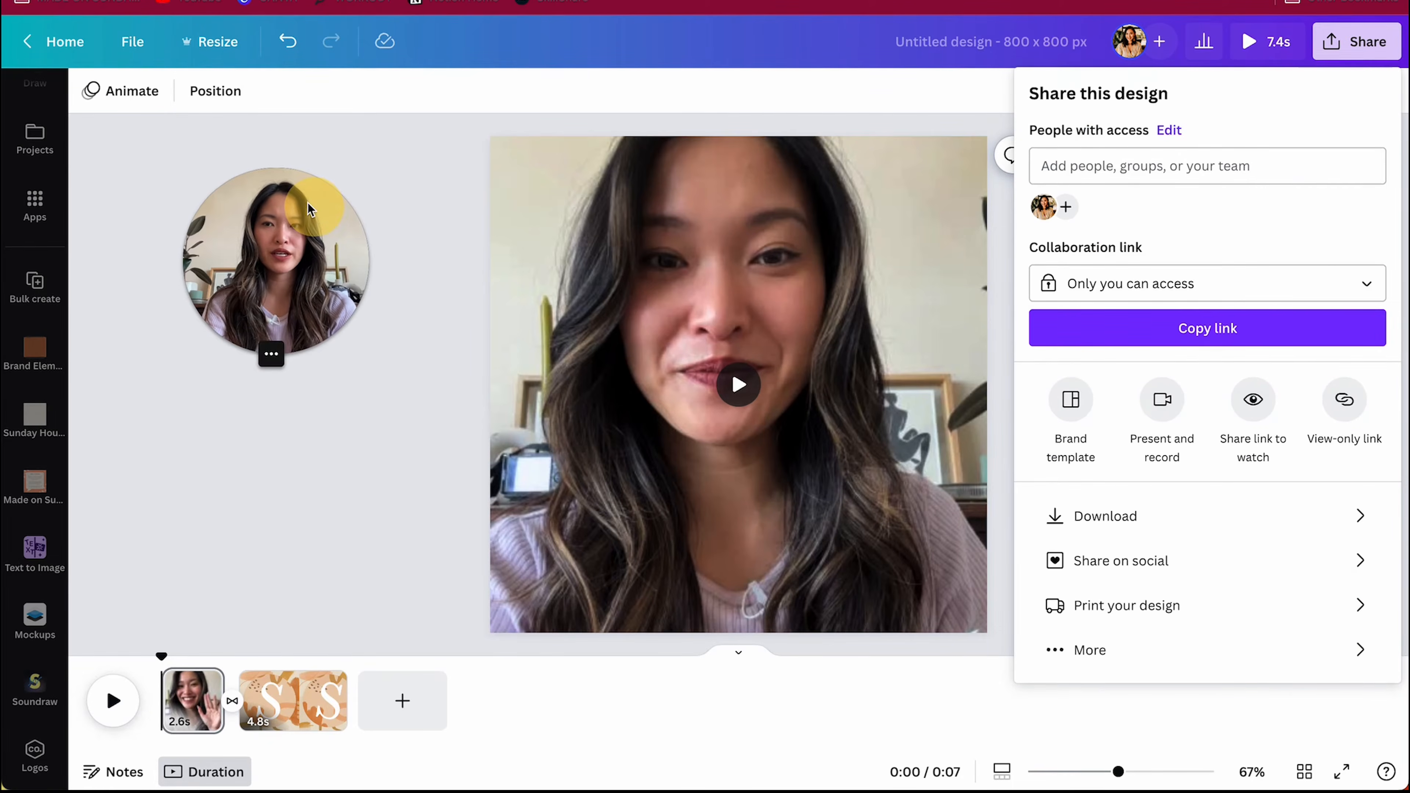
pyautogui.click(1120, 517)
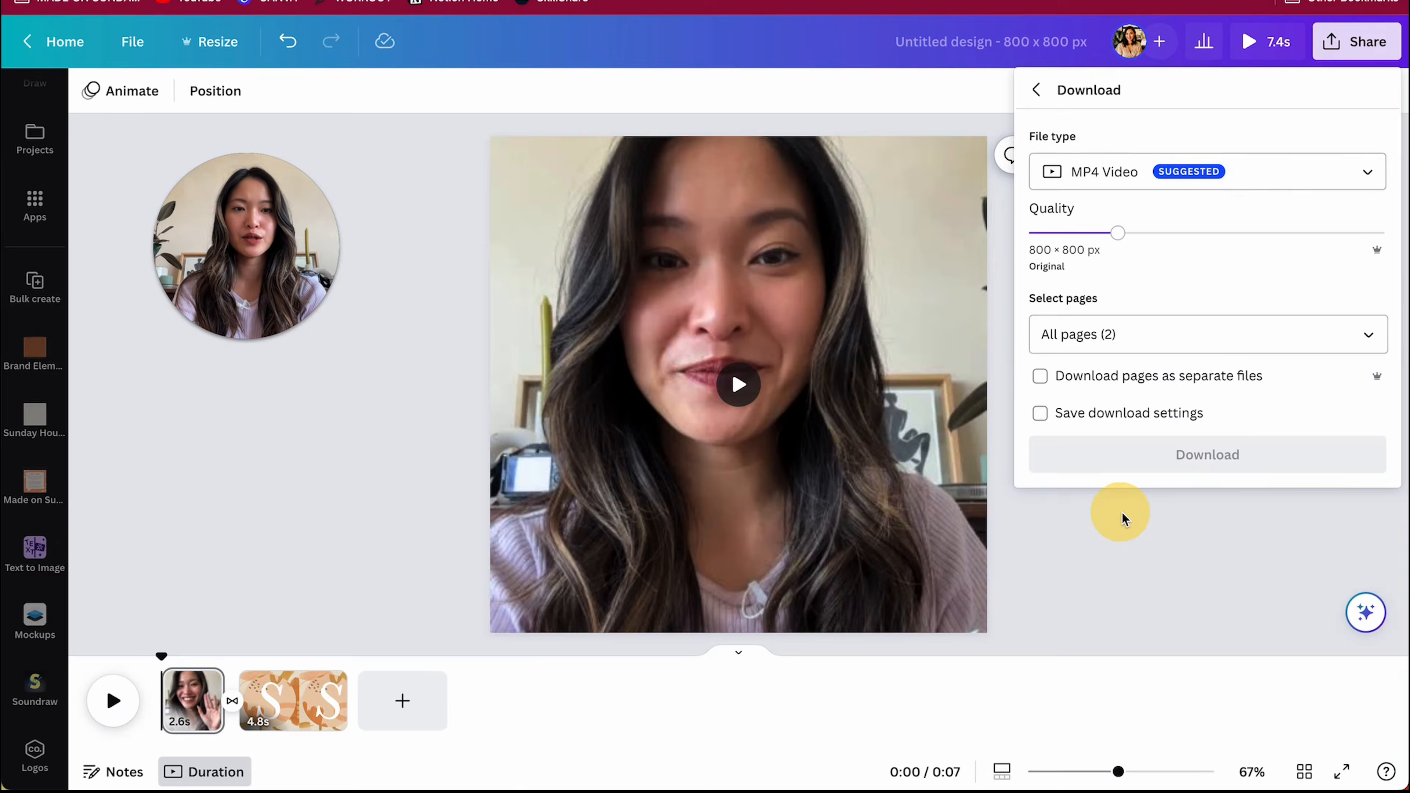
pyautogui.click(1232, 172)
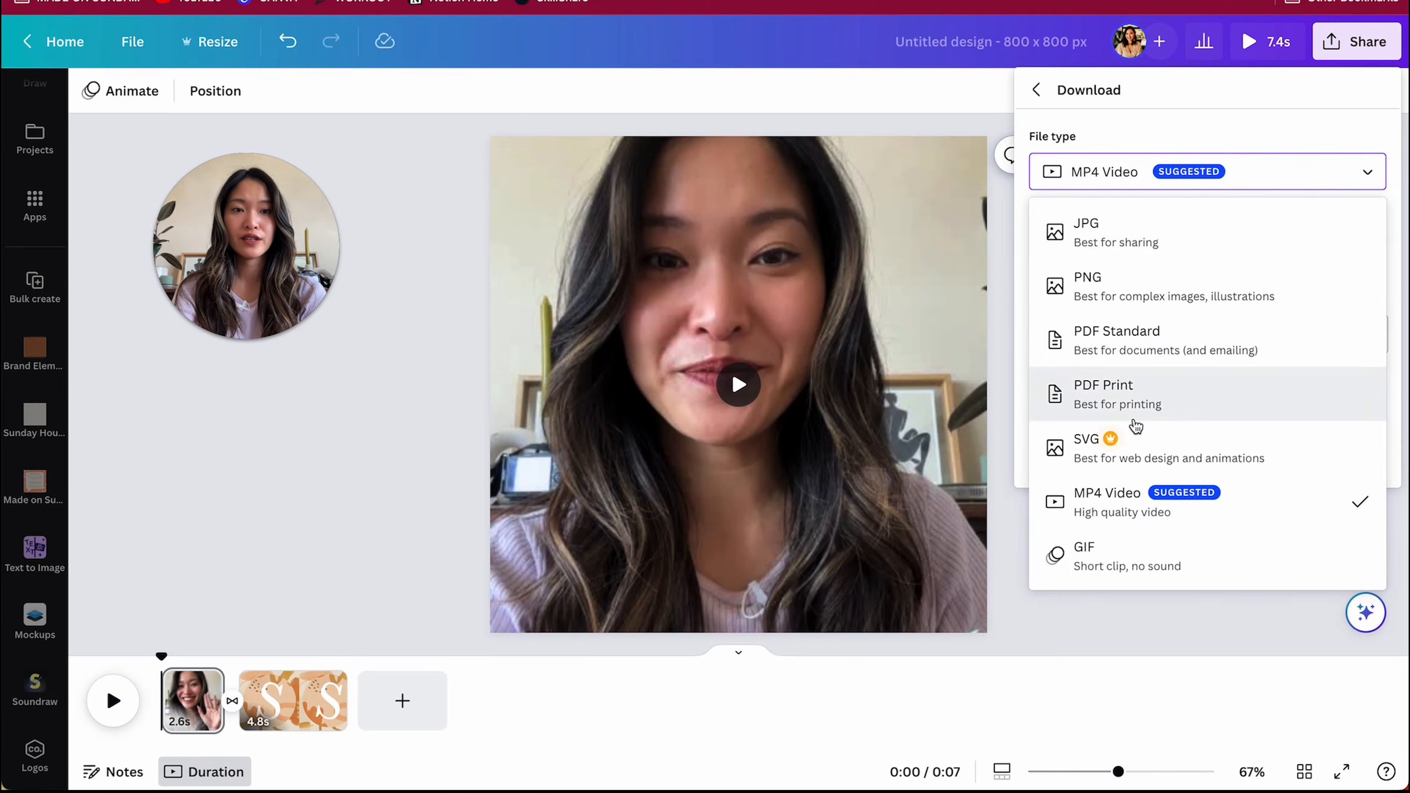
pyautogui.click(1112, 558)
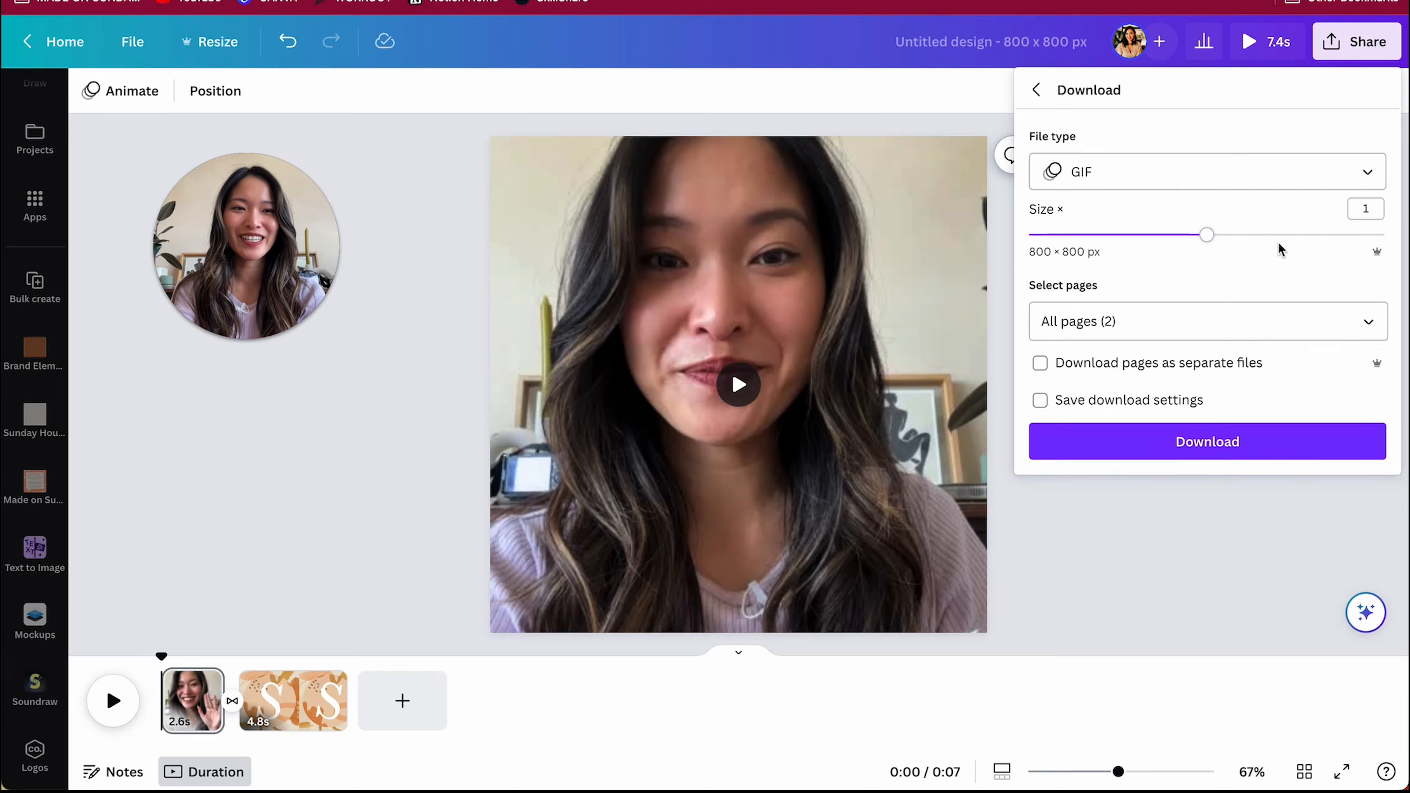
pyautogui.click(1173, 440)
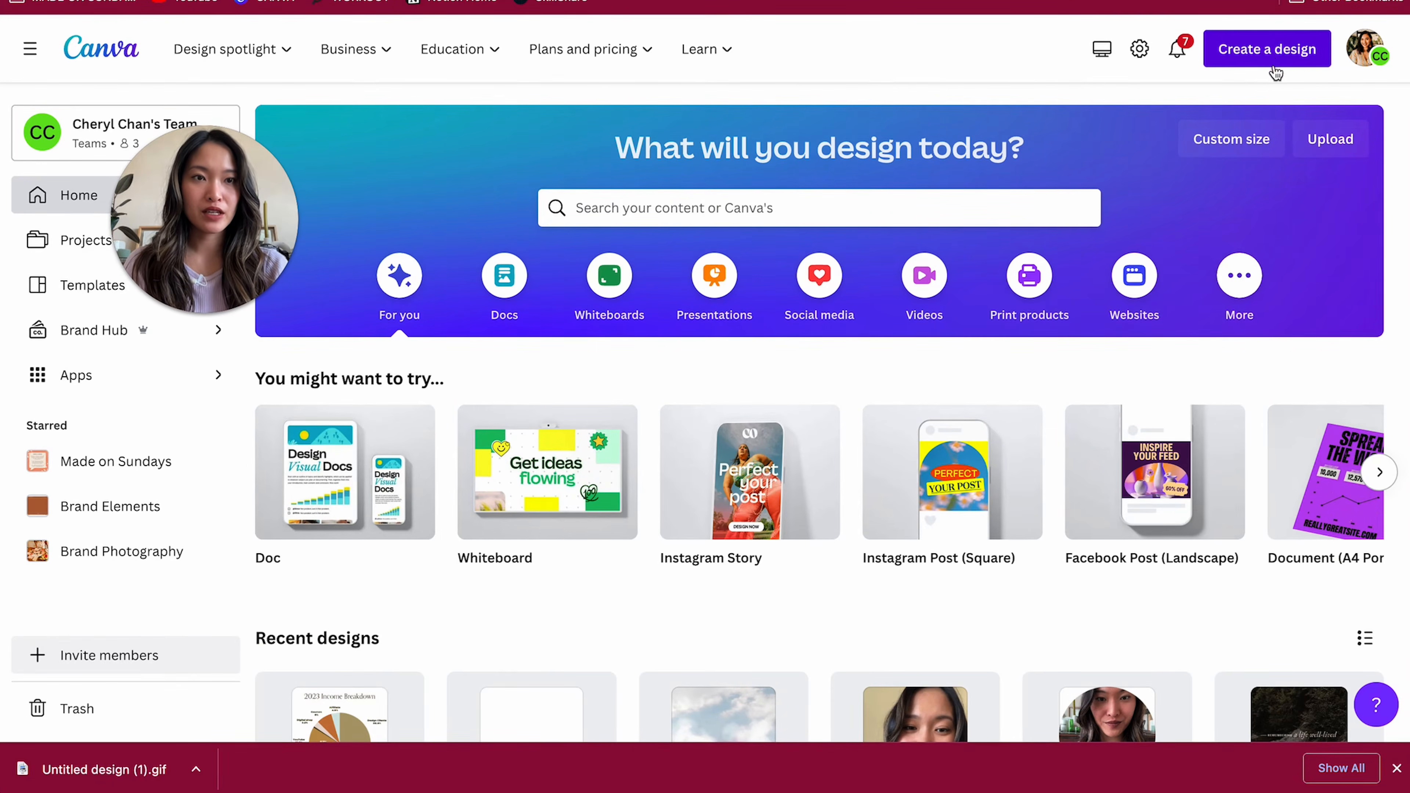
# - Create a new blank design with a custom size of 500 × 500 px
pyautogui.click(1272, 53)
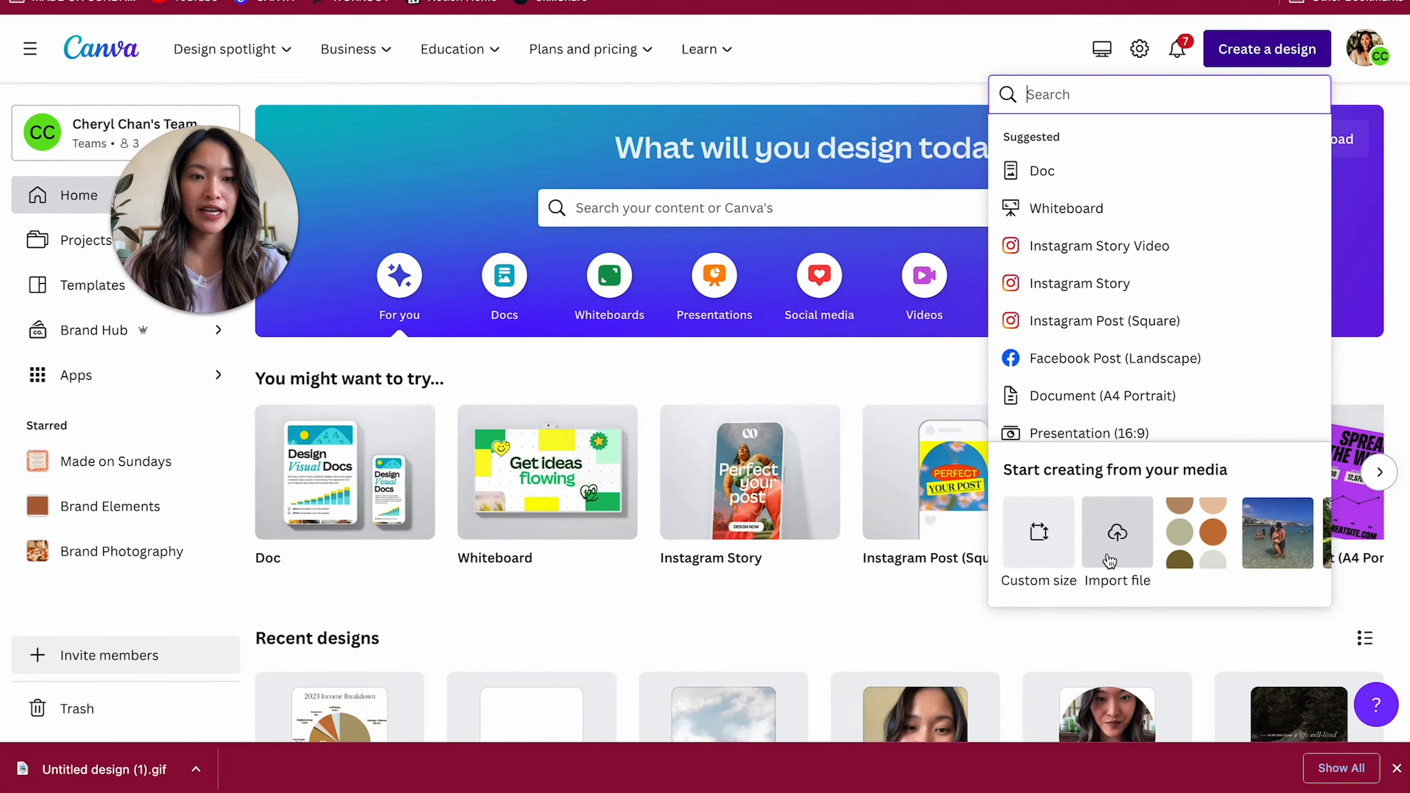
pyautogui.click(1039, 556)
pyautogui.moveTo(1066, 177); pyautogui.dragTo(909, 179)
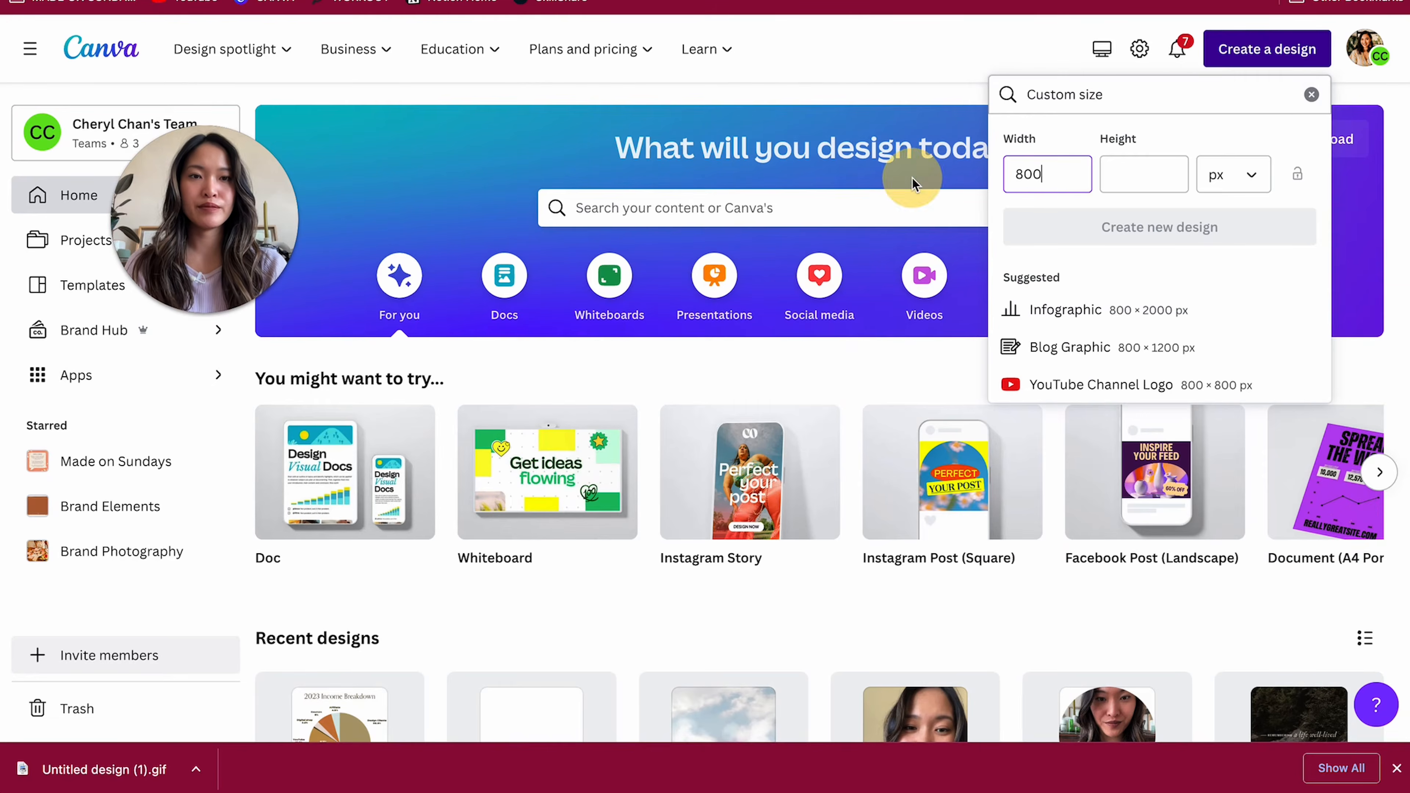
pyautogui.write('500')
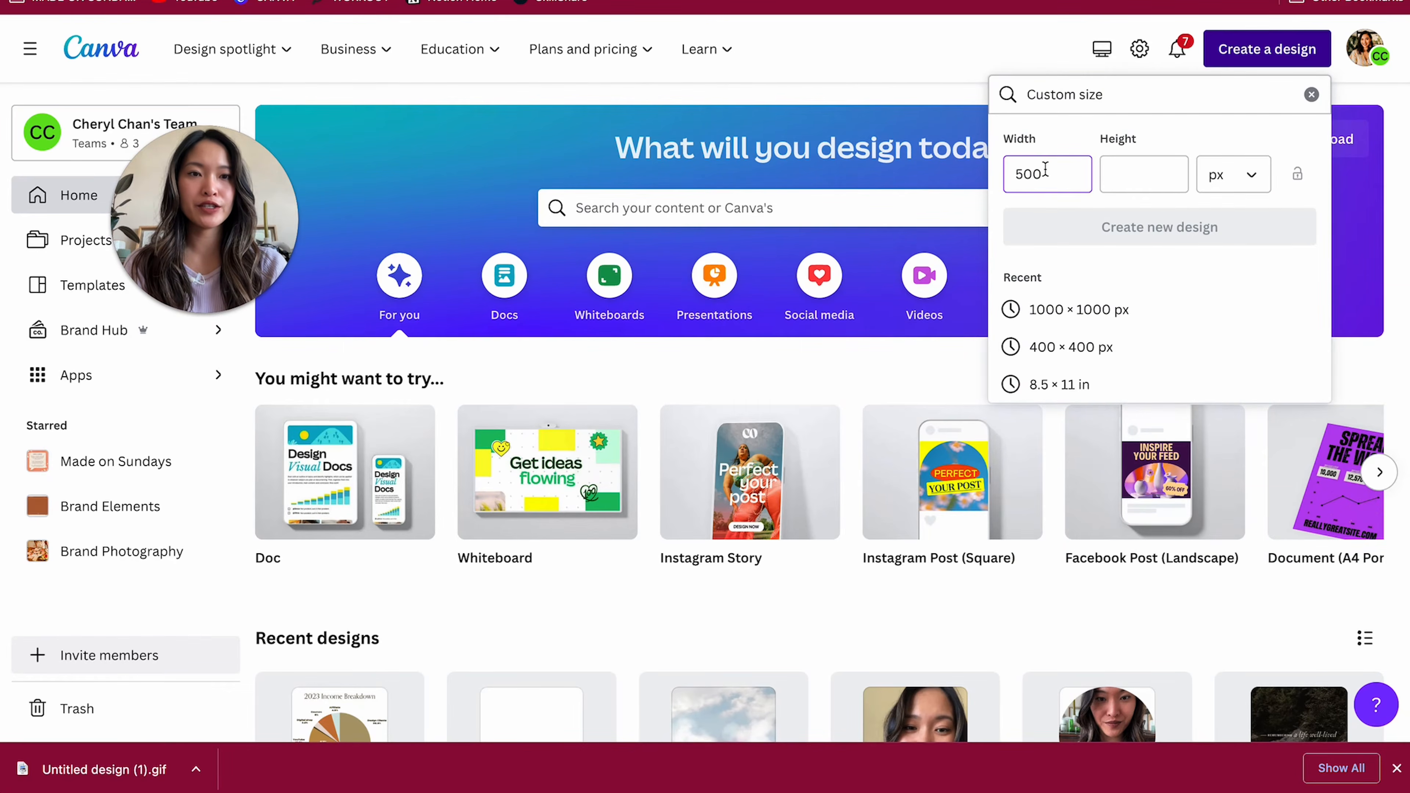
pyautogui.click(1139, 173)
pyautogui.write('500')
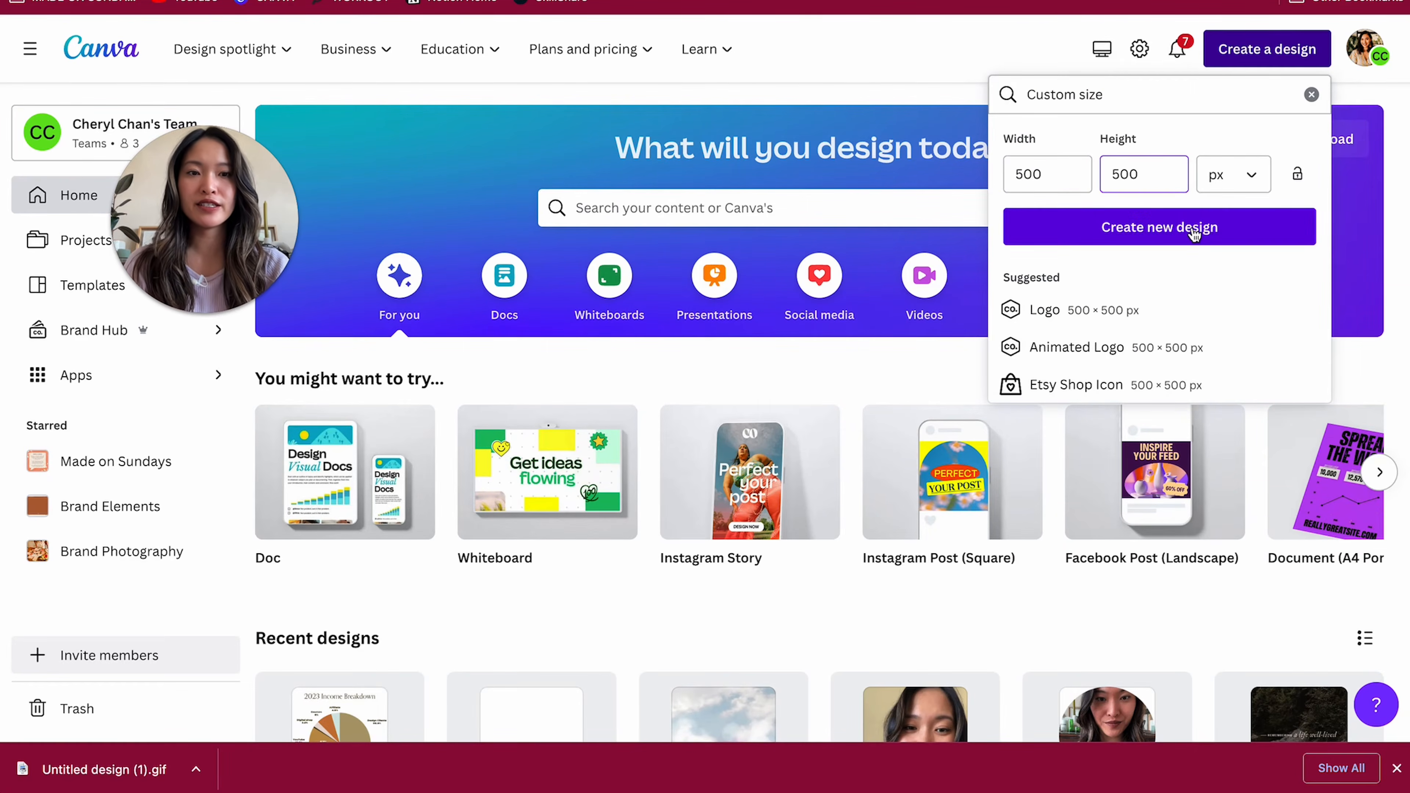
pyautogui.click(1180, 227)
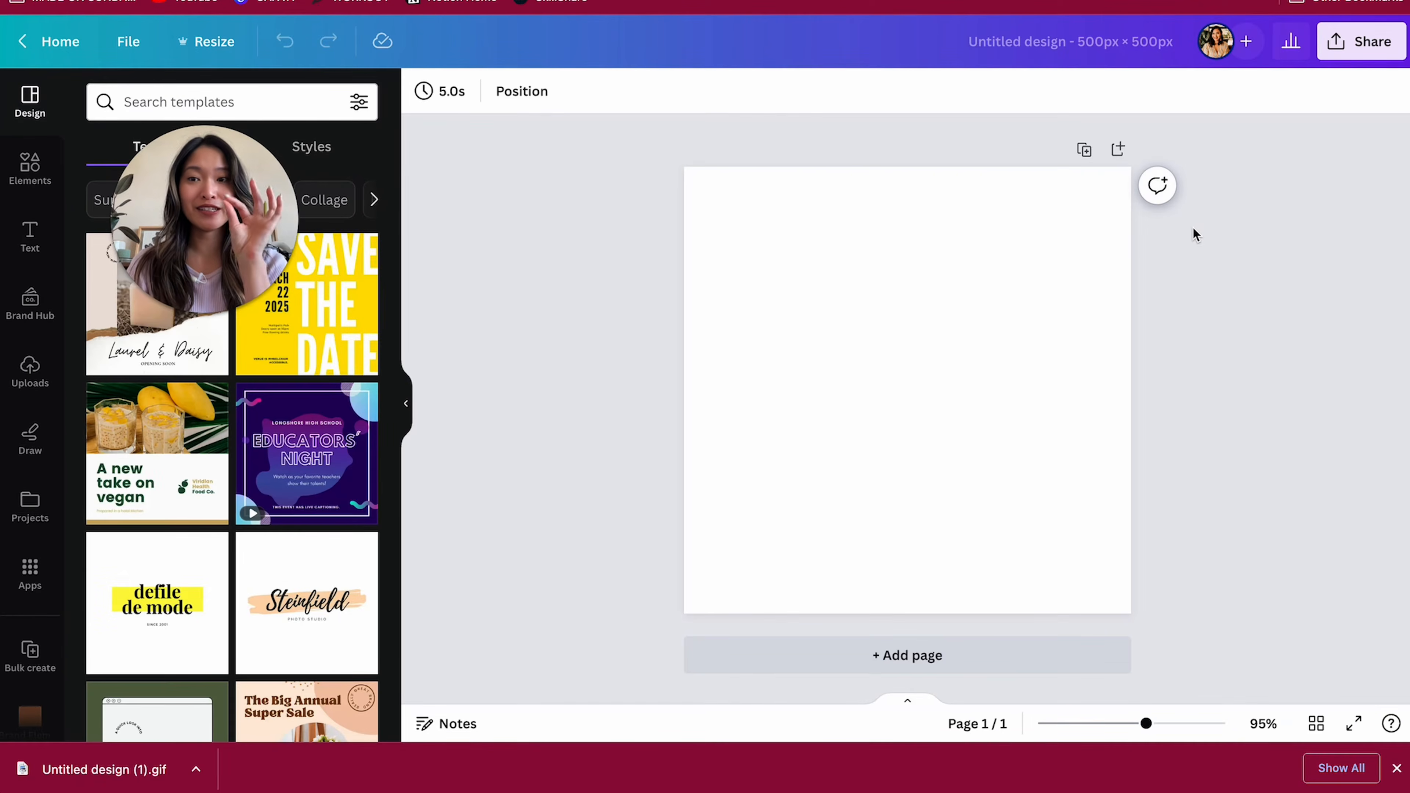
pyautogui.moveTo(1093, 214); pyautogui.dragTo(1289, 216)
pyautogui.click(655, 310)
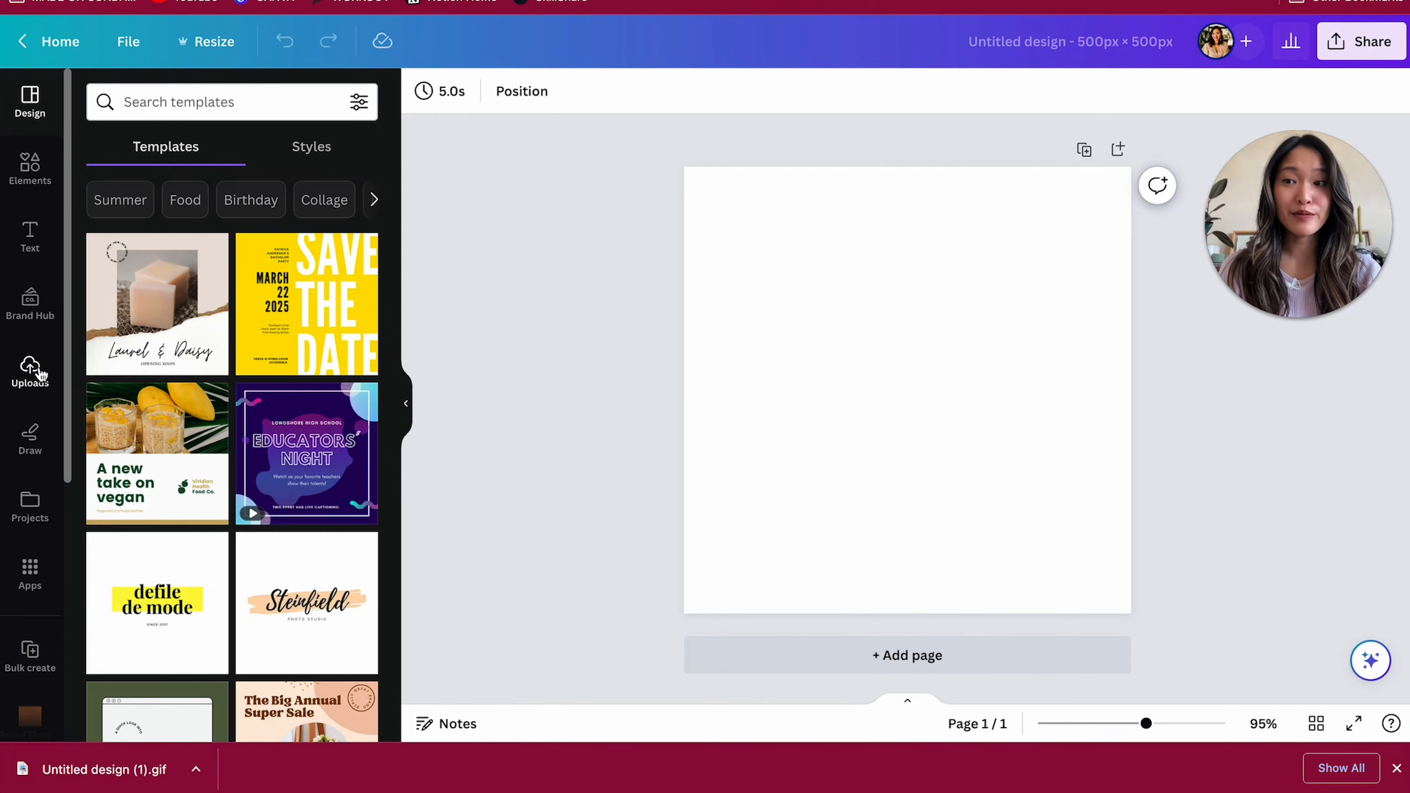
# - Add the recently used circular frame to the blank page and enlarge it to span the page's full width and height
pyautogui.click(34, 387)
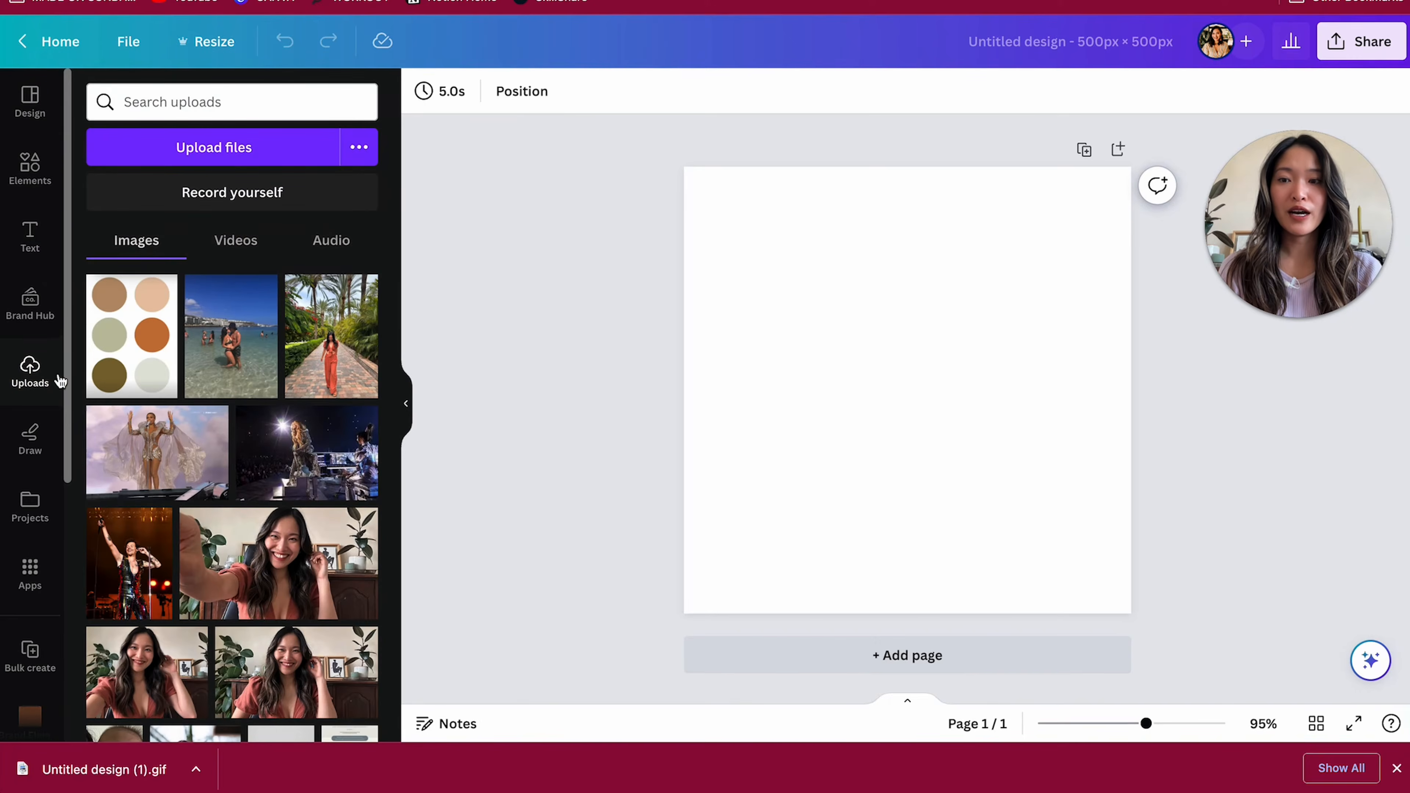
pyautogui.click(28, 169)
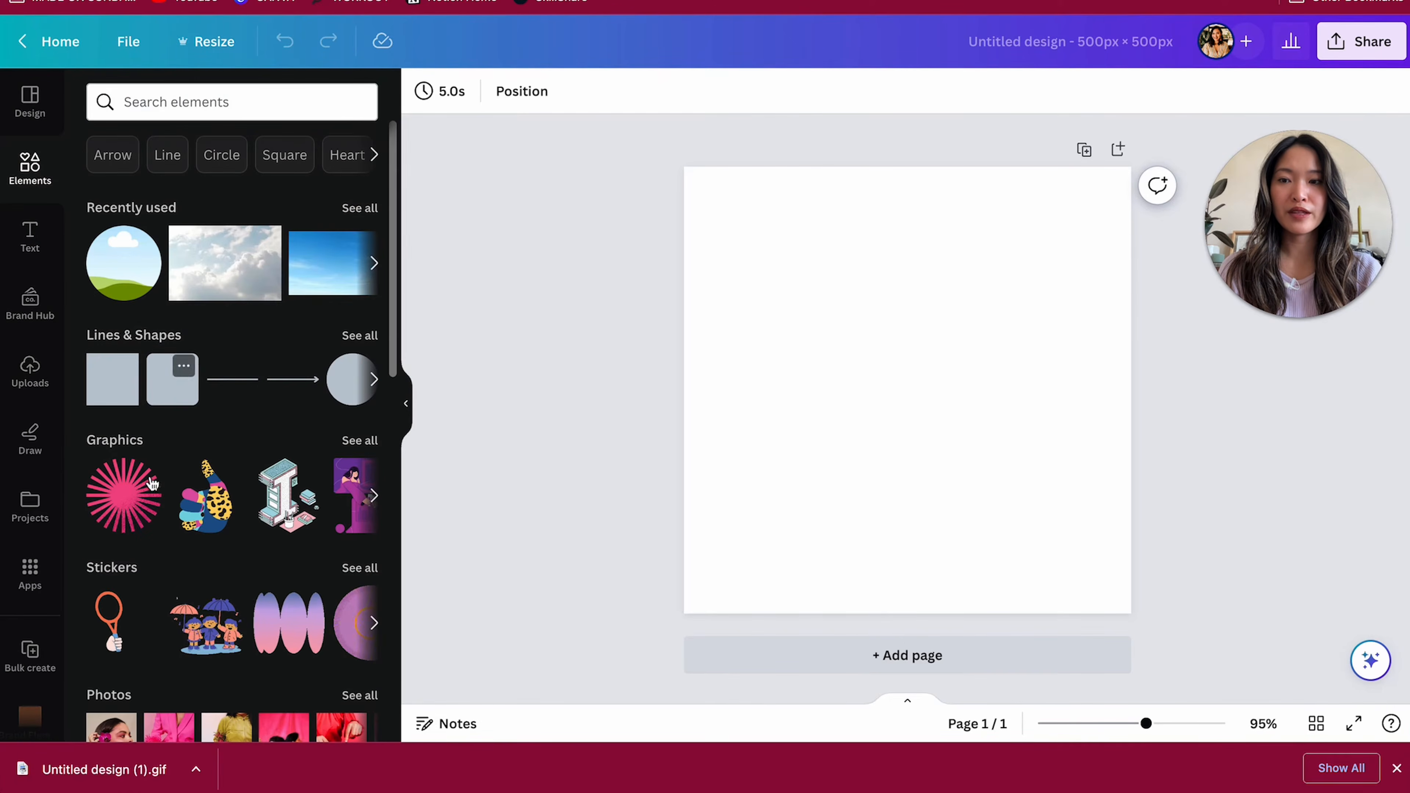
pyautogui.scroll(-5, 152, 483)
pyautogui.scroll(5, 152, 483)
pyautogui.moveTo(124, 262); pyautogui.dragTo(845, 372)
pyautogui.moveTo(953, 425); pyautogui.dragTo(839, 264)
pyautogui.moveTo(913, 394); pyautogui.dragTo(1121, 632)
pyautogui.click(611, 371)
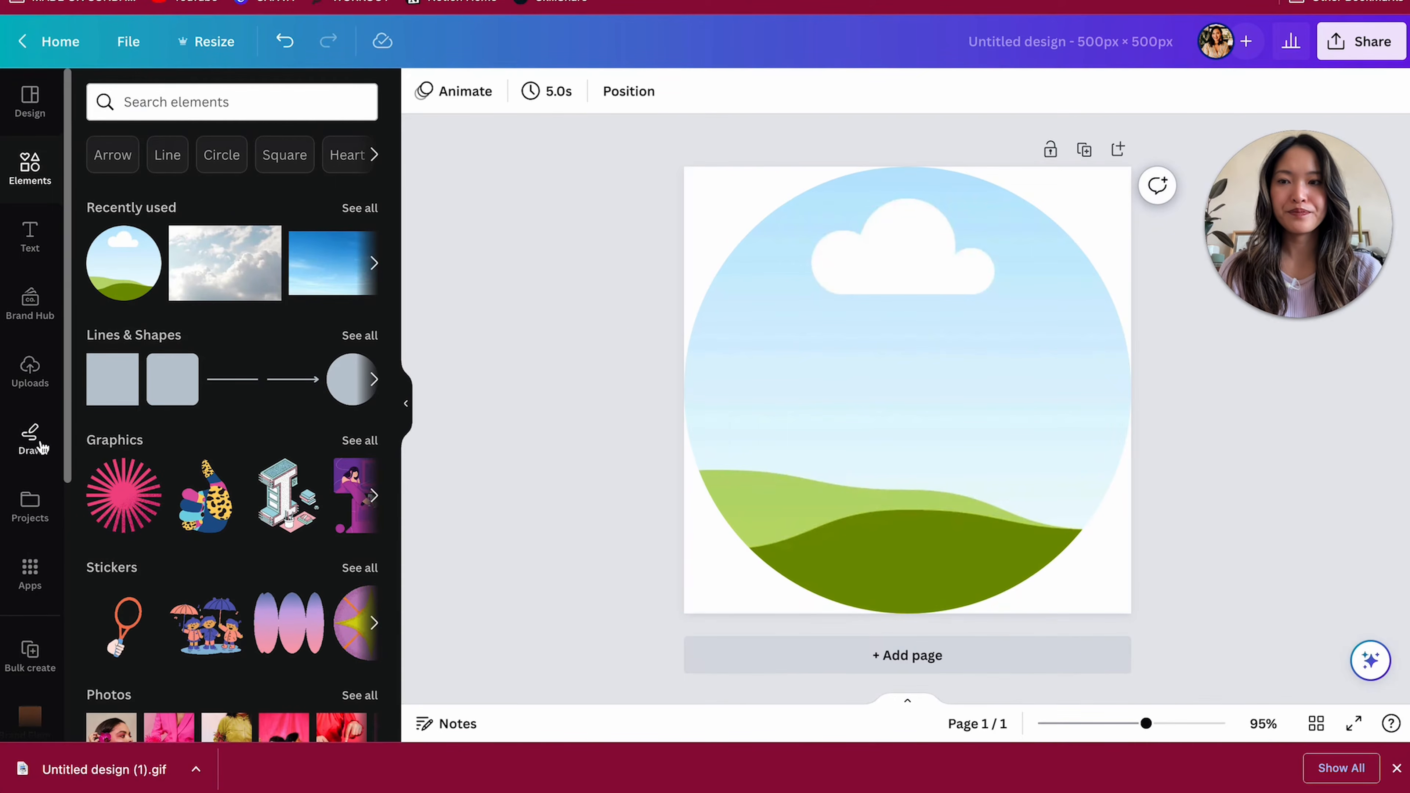
# - Fill the circular frame with the beige and orange brush-stroke pattern image from the Made on Sundays folder
pyautogui.scroll(-3, 24, 684)
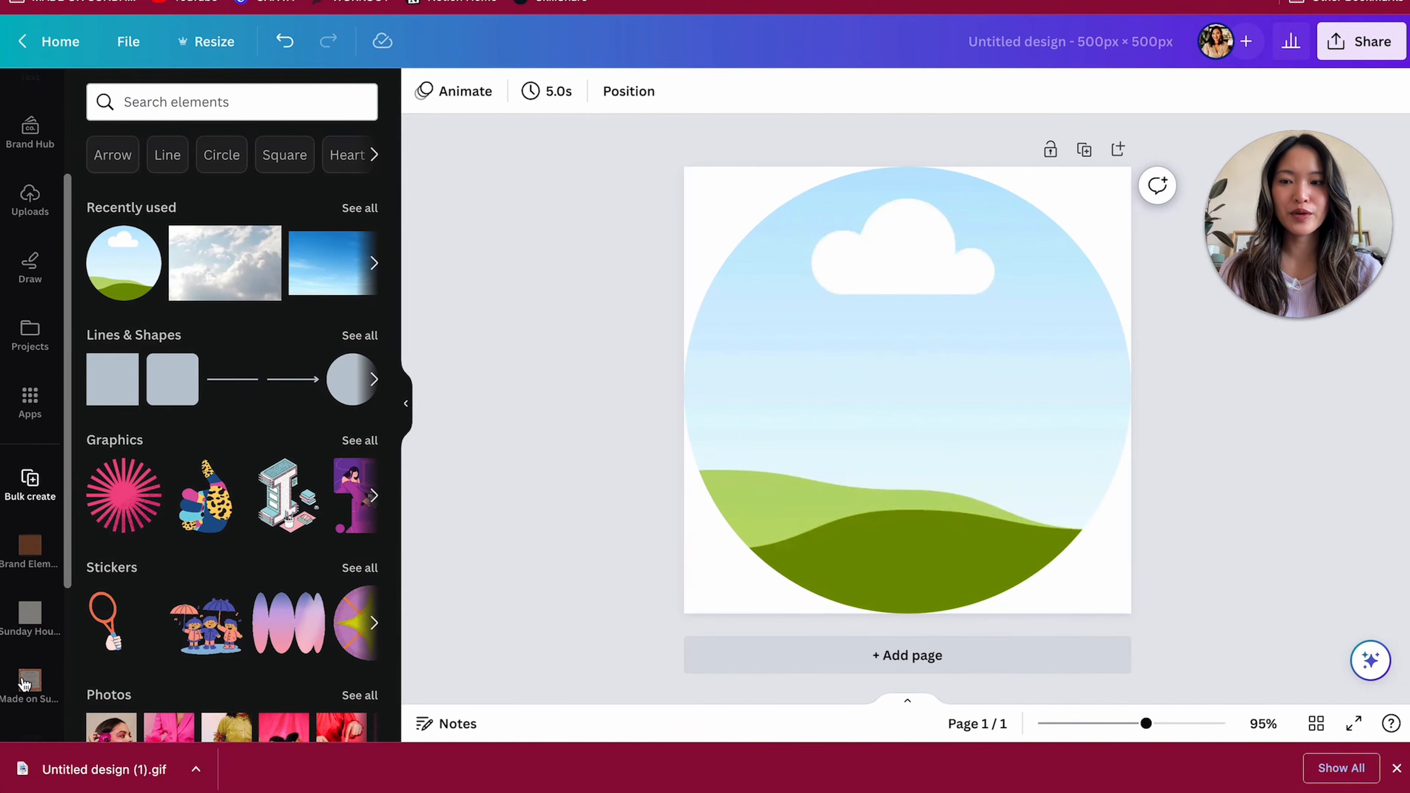
pyautogui.click(31, 569)
pyautogui.click(188, 143)
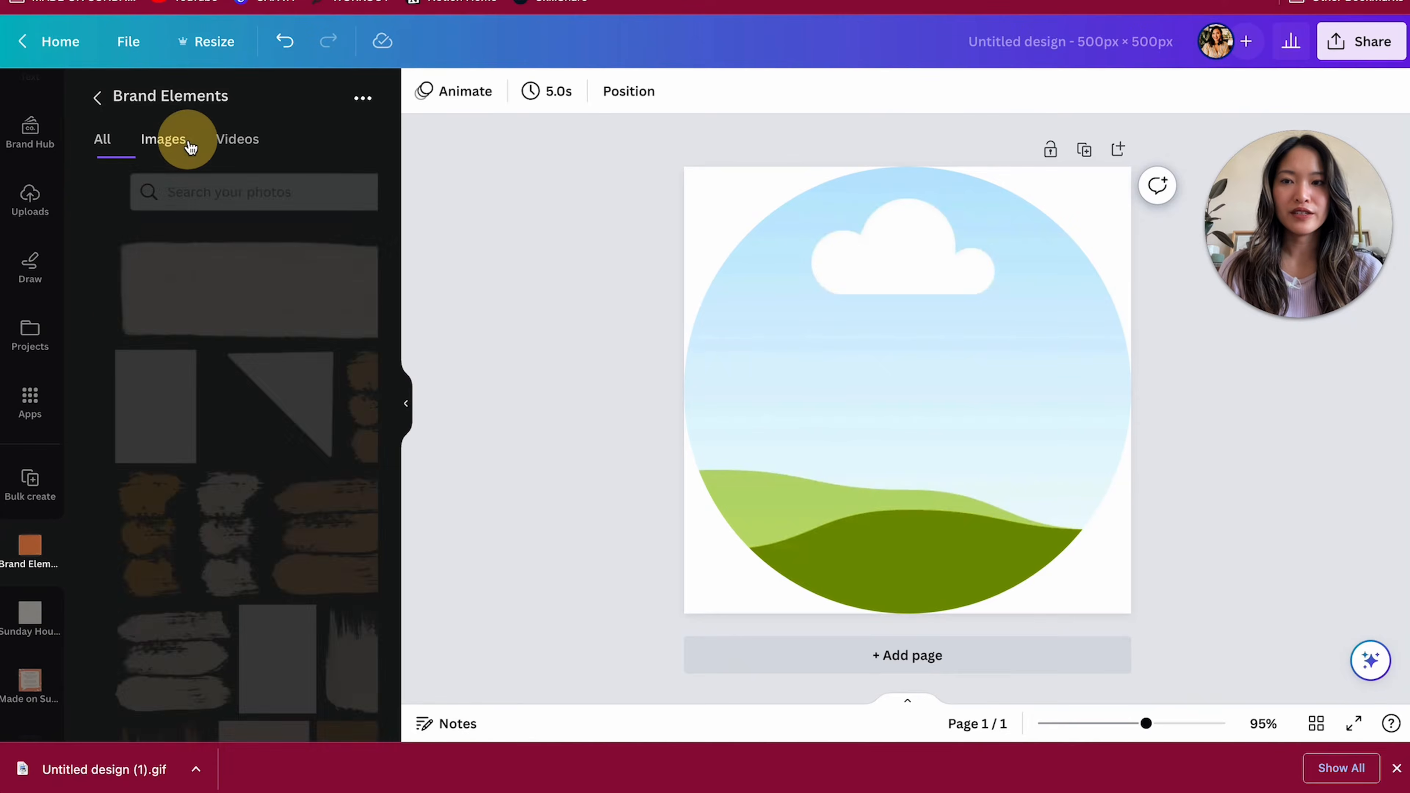
pyautogui.scroll(-15, 293, 347)
pyautogui.scroll(15, 295, 346)
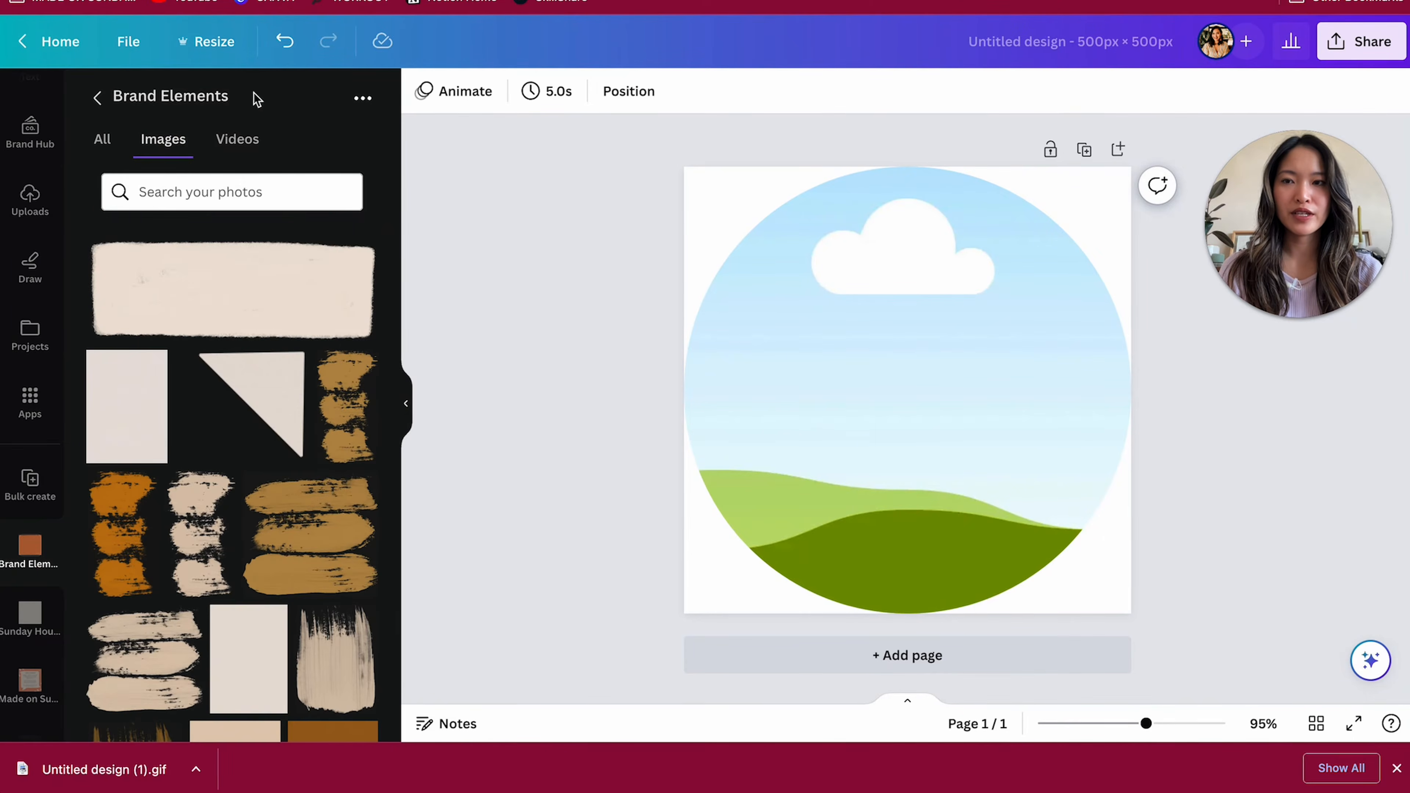
pyautogui.click(99, 97)
pyautogui.scroll(-10, 240, 409)
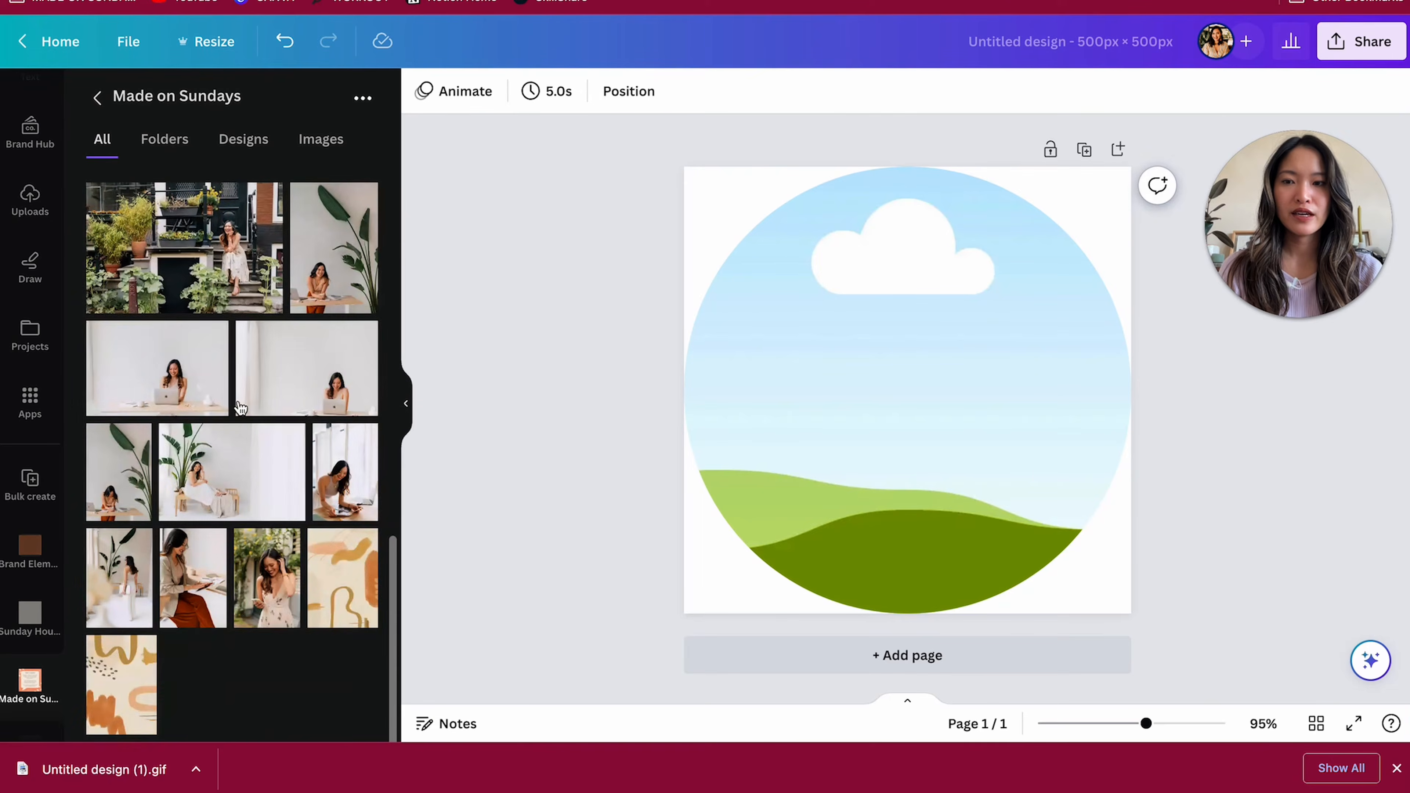
pyautogui.moveTo(114, 718); pyautogui.dragTo(998, 466)
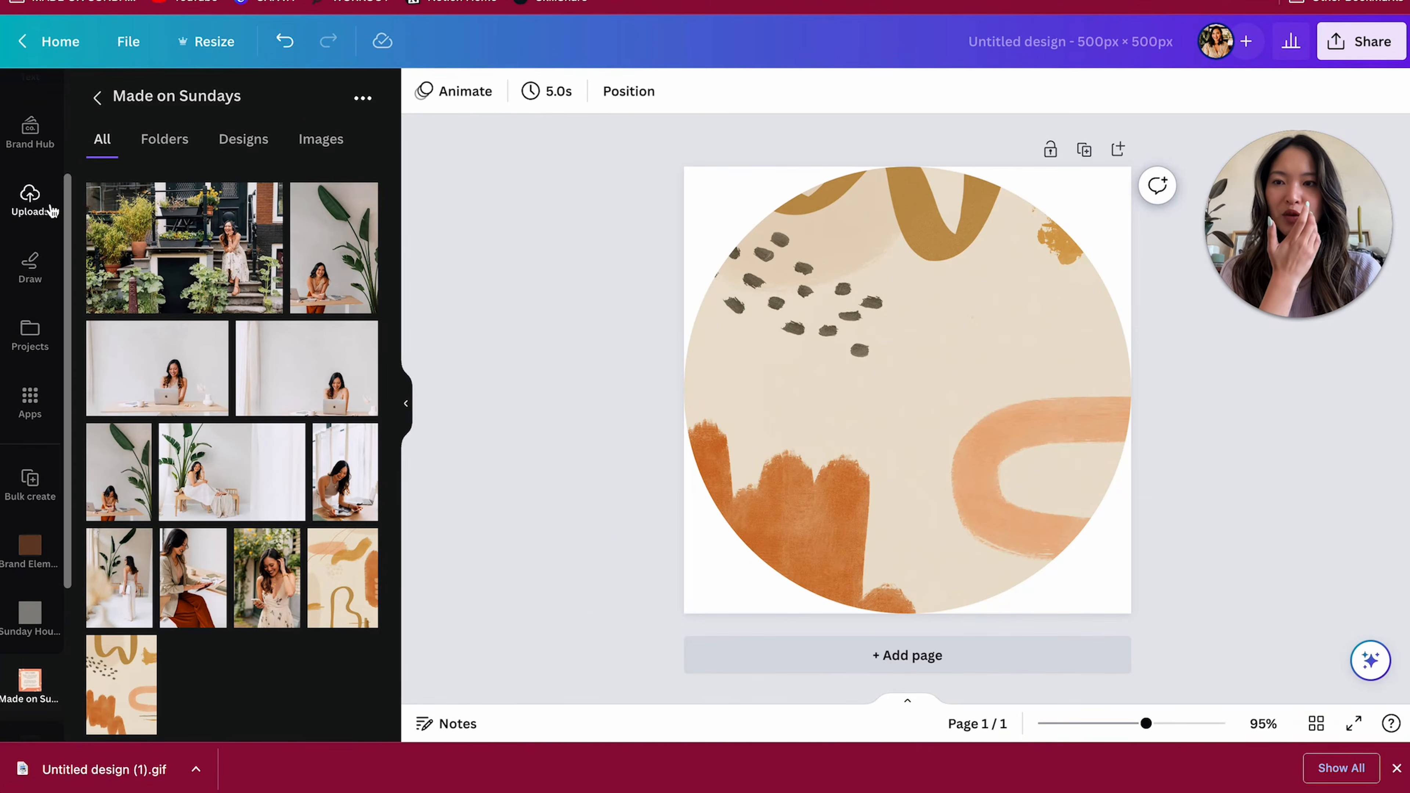
# - Search the elements for "instagram" and add the rounded-square outline Instagram icon from the graphics results to the page
pyautogui.scroll(3, 50, 228)
pyautogui.click(31, 167)
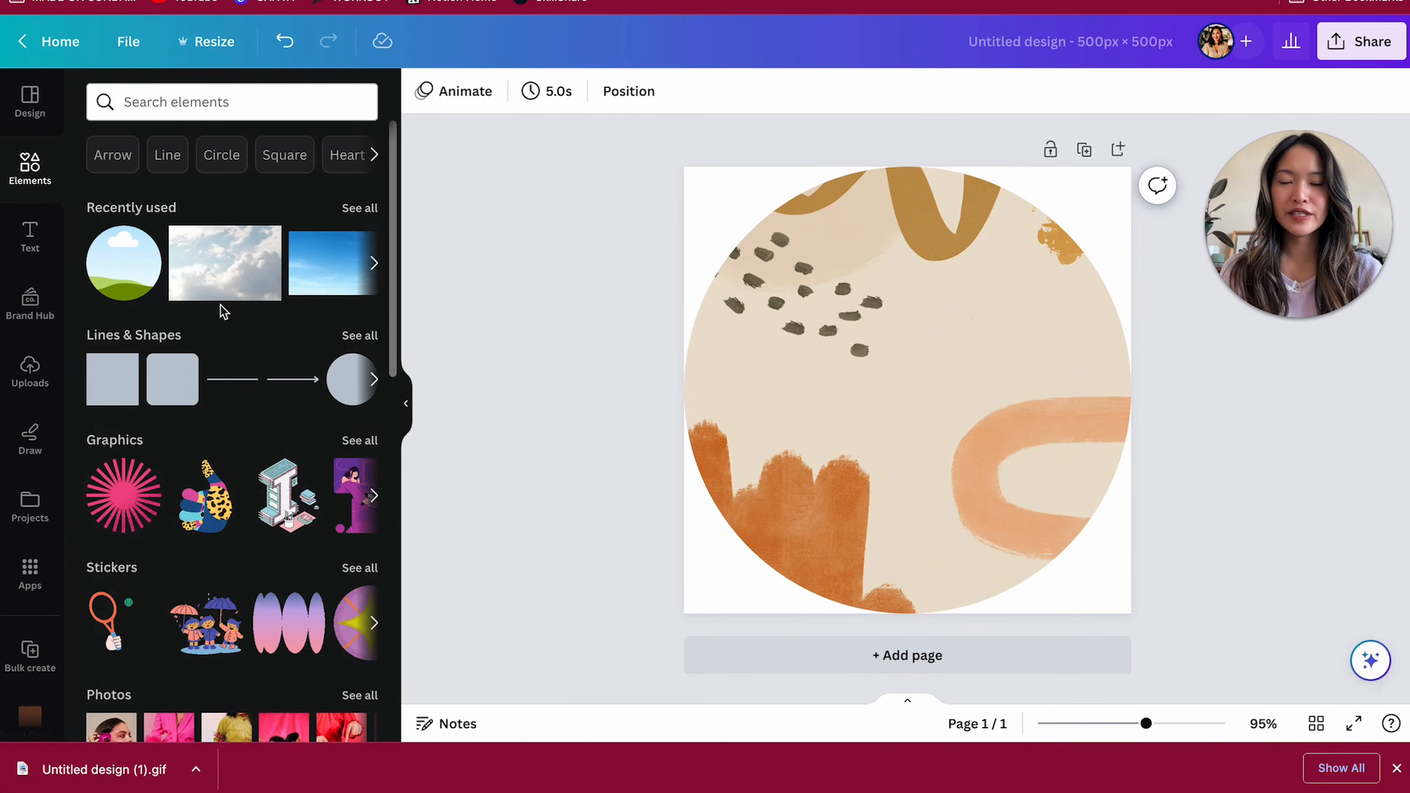
pyautogui.scroll(-2, 189, 344)
pyautogui.scroll(2, 177, 369)
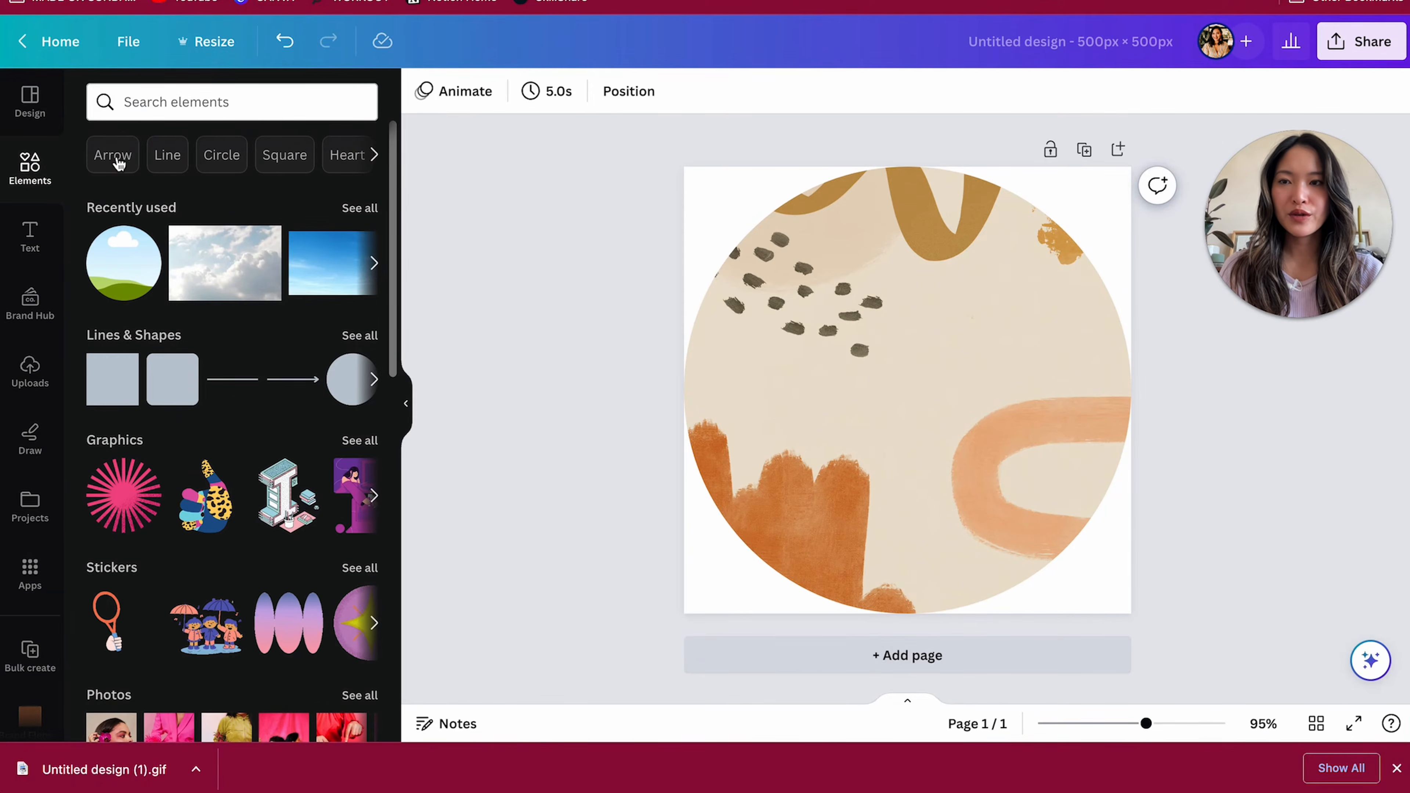
pyautogui.click(169, 104)
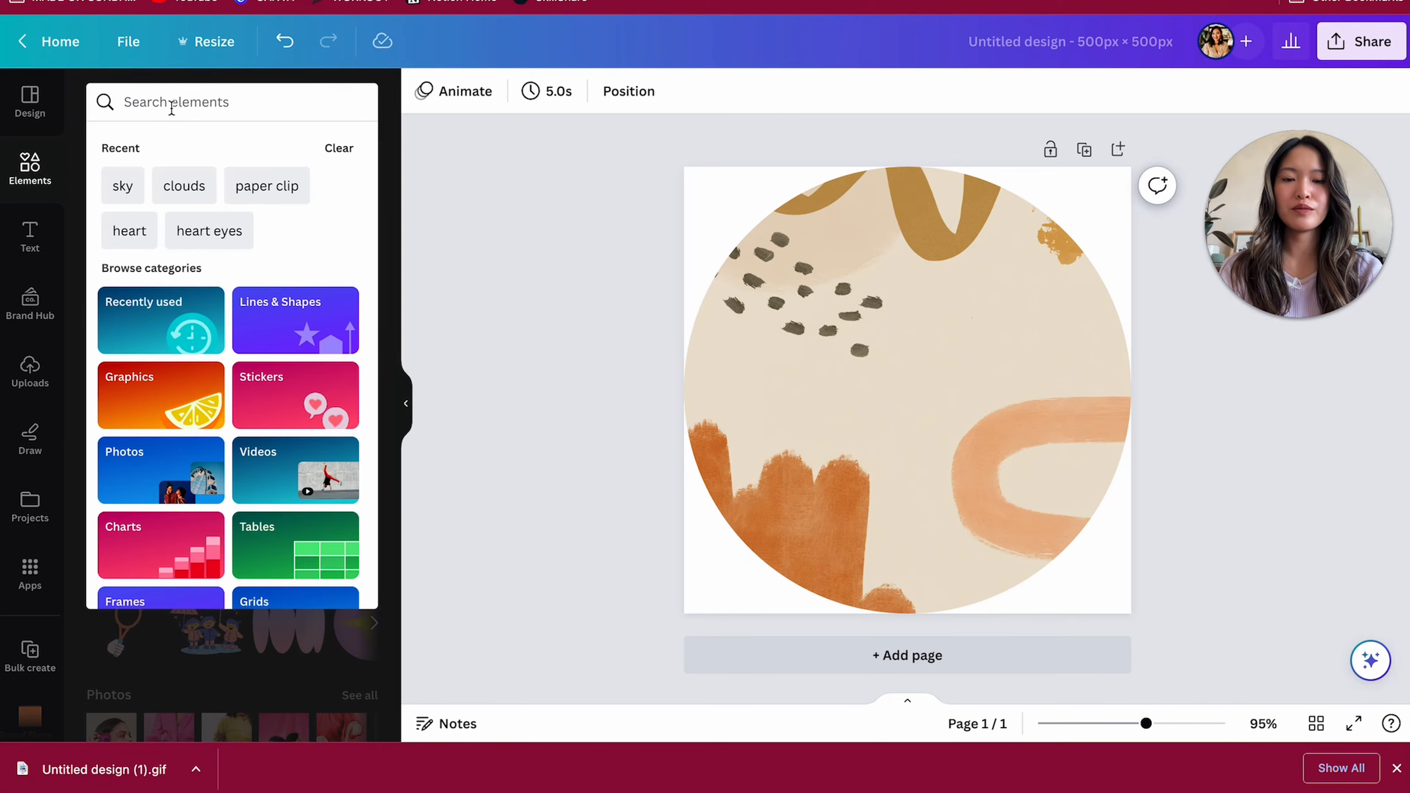
pyautogui.write('in')
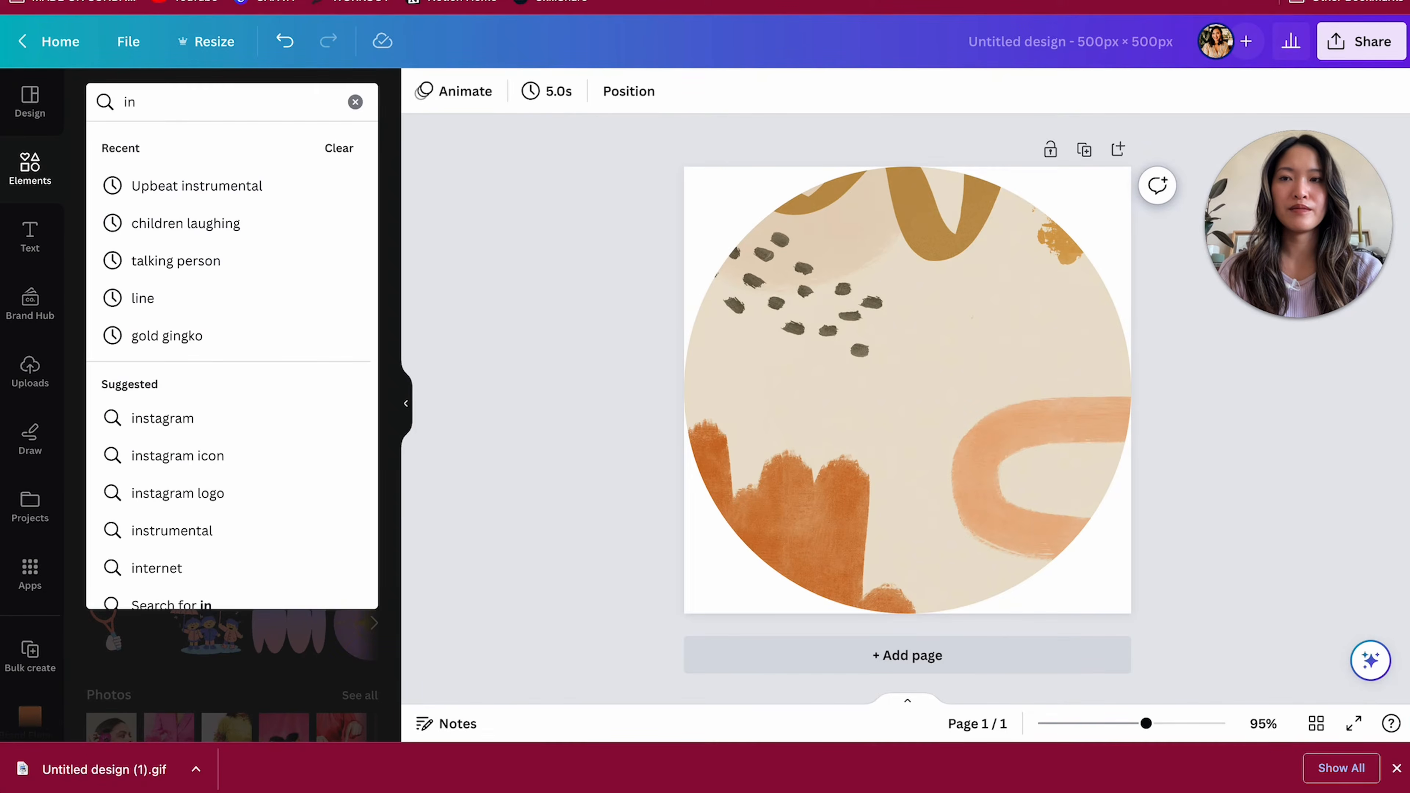
pyautogui.write('stagram')
pyautogui.press('Return')
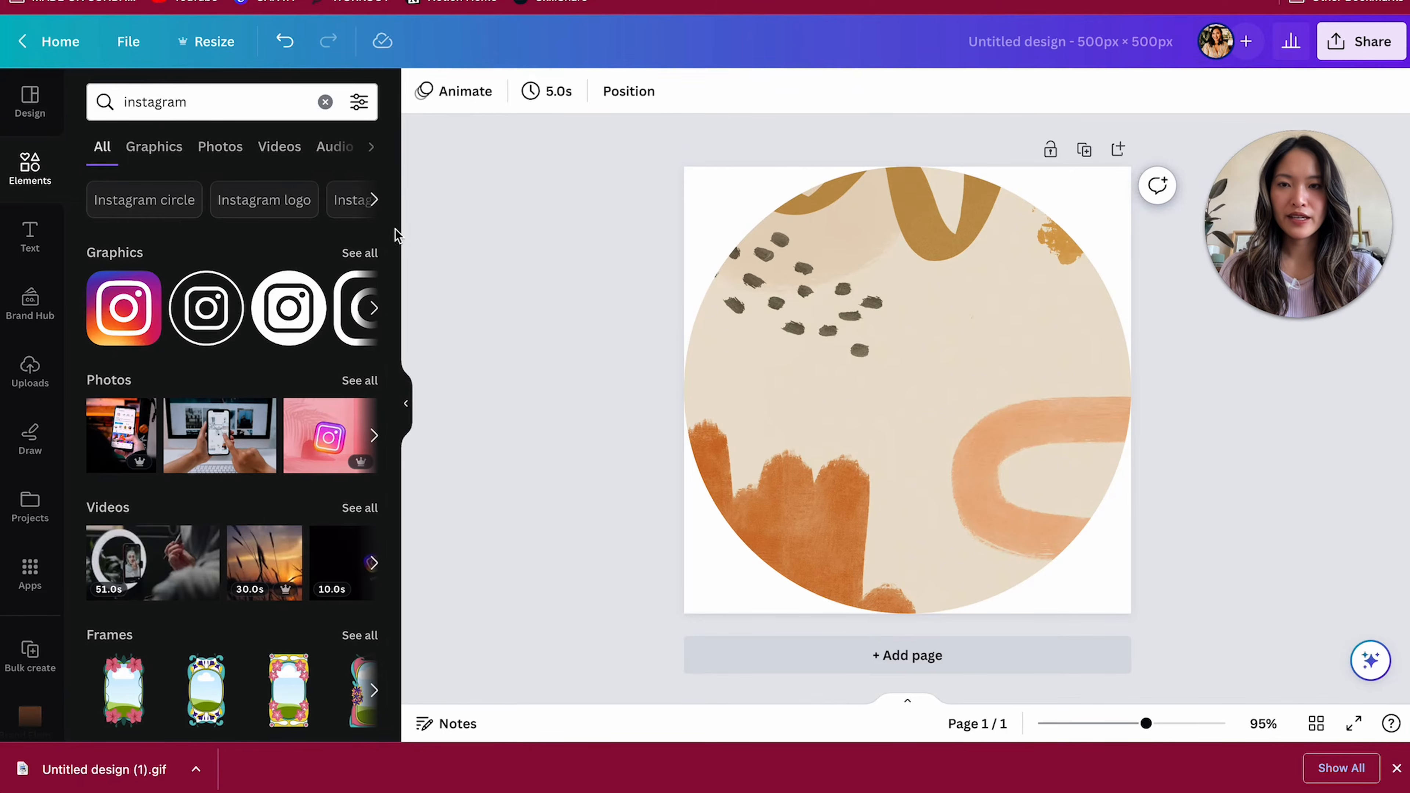
pyautogui.click(359, 252)
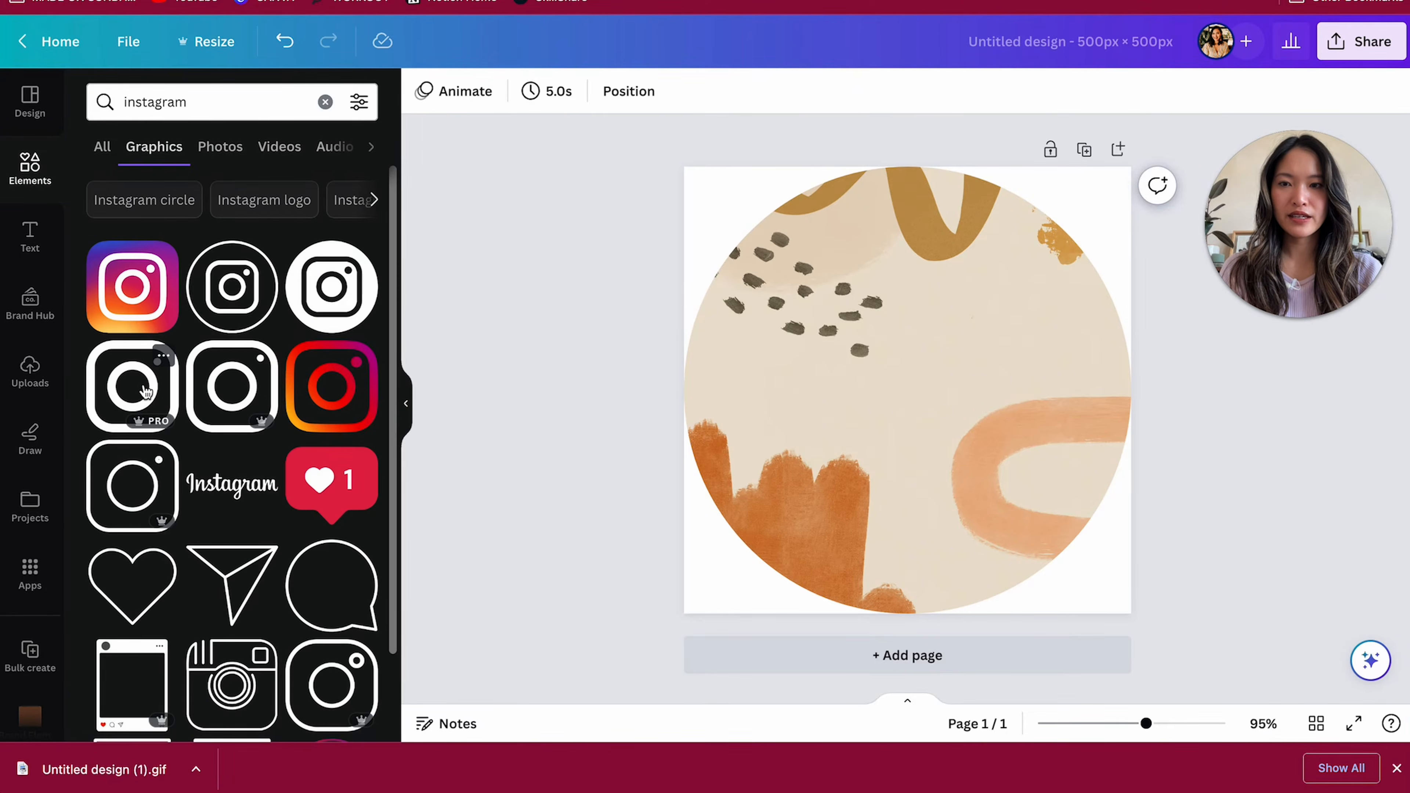
pyautogui.click(146, 392)
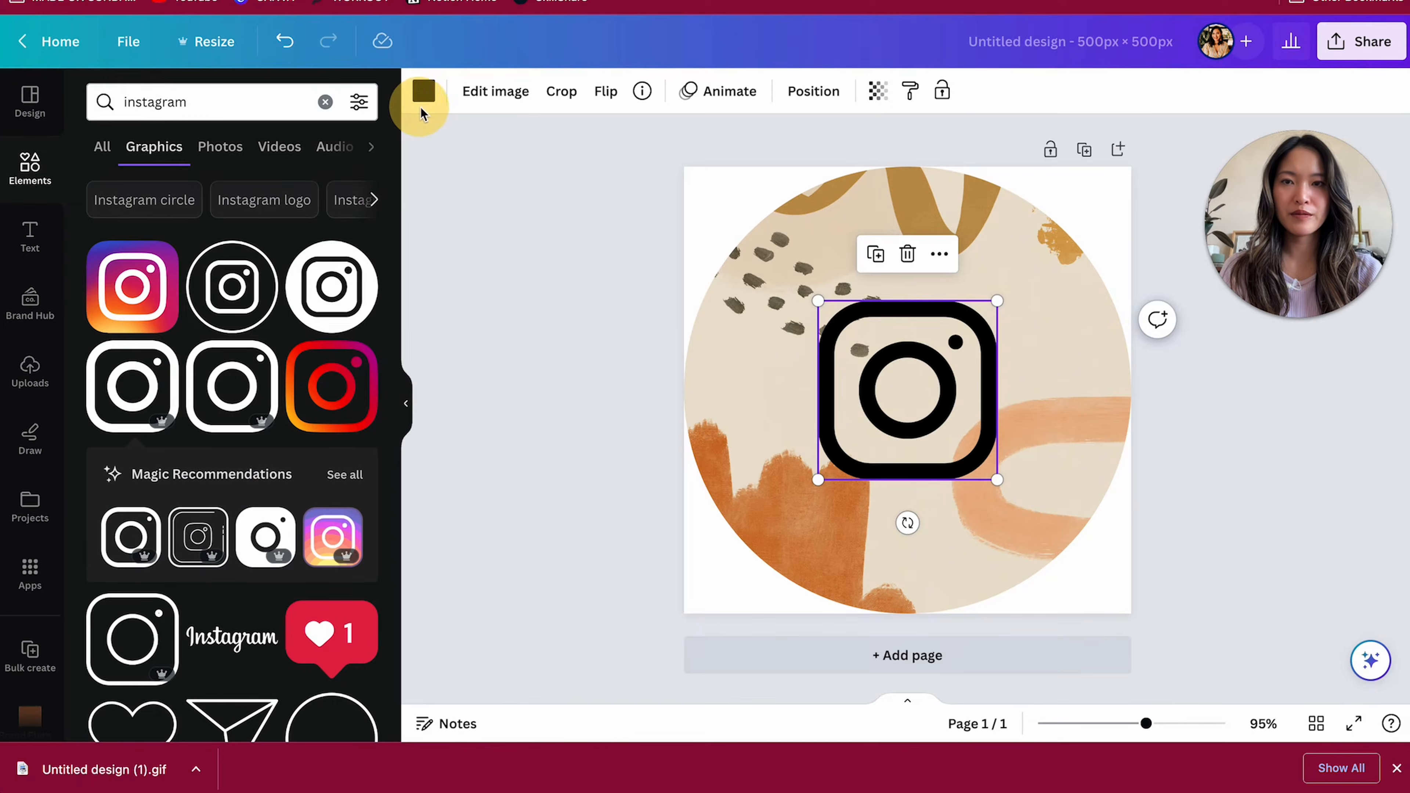
# - Recolor the Instagram icon white, then enlarge it to about two-thirds of the page width and center it on the circle
pyautogui.click(424, 91)
pyautogui.click(210, 209)
pyautogui.moveTo(975, 431); pyautogui.dragTo(972, 419)
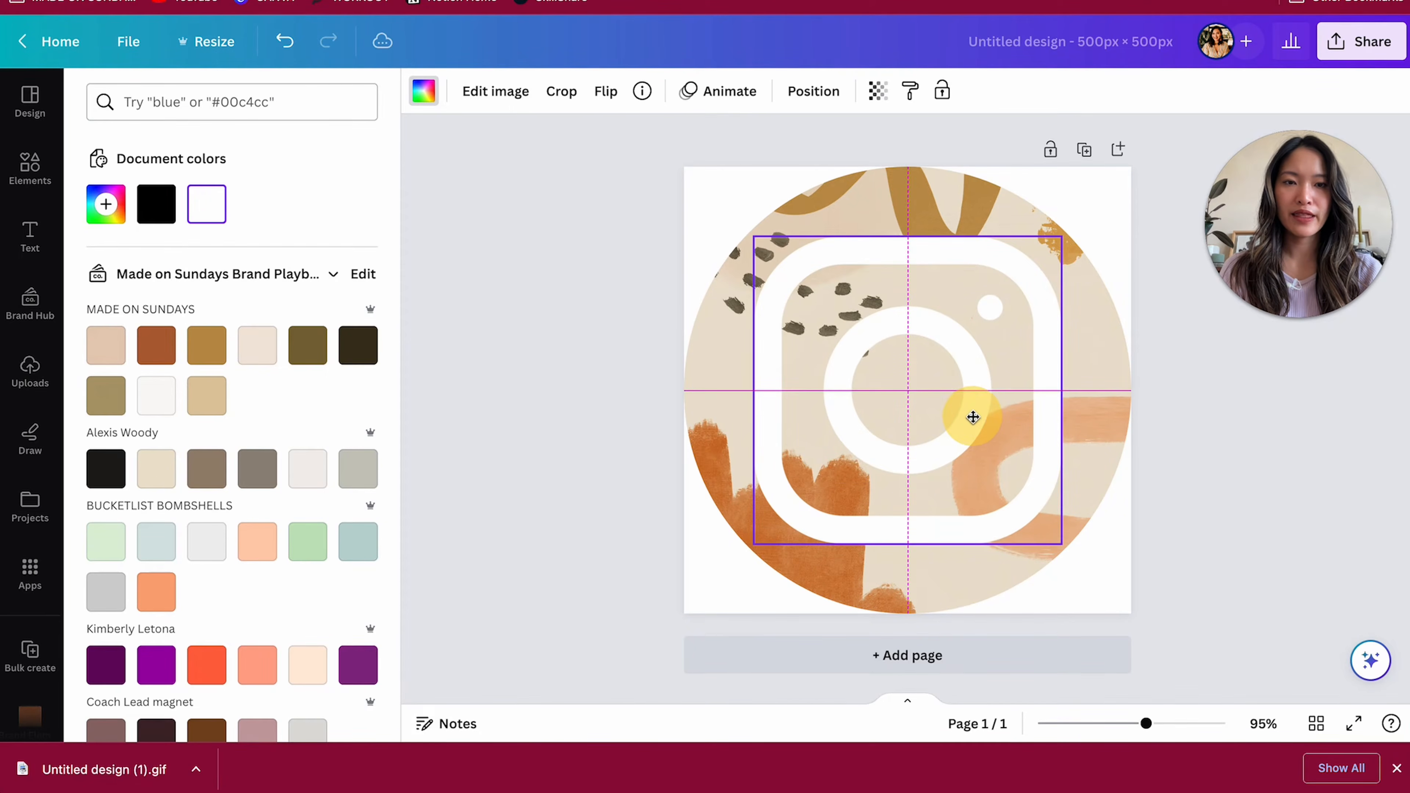
pyautogui.click(1271, 510)
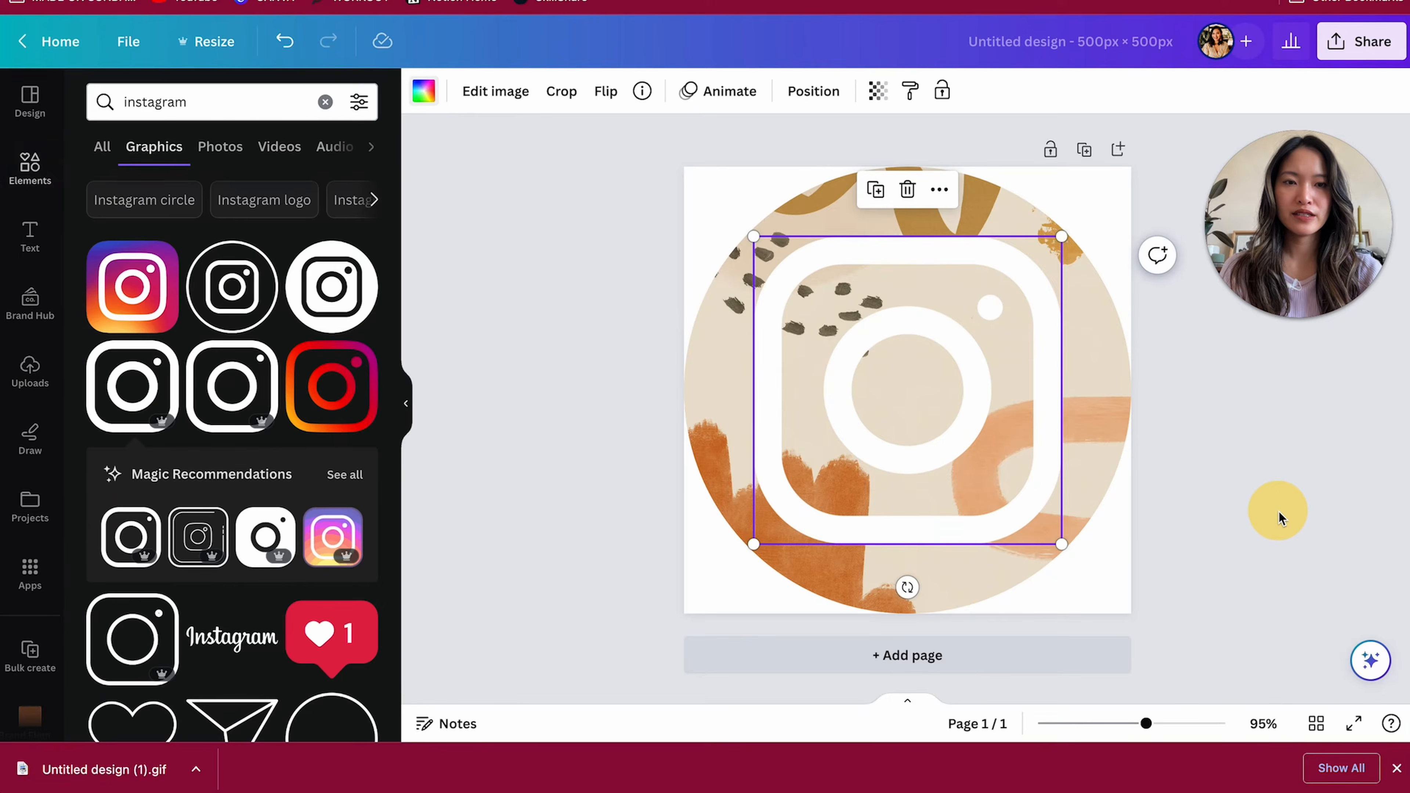
# - Duplicate the Instagram icon page and search the graphics for "pinterest"
pyautogui.click(1083, 149)
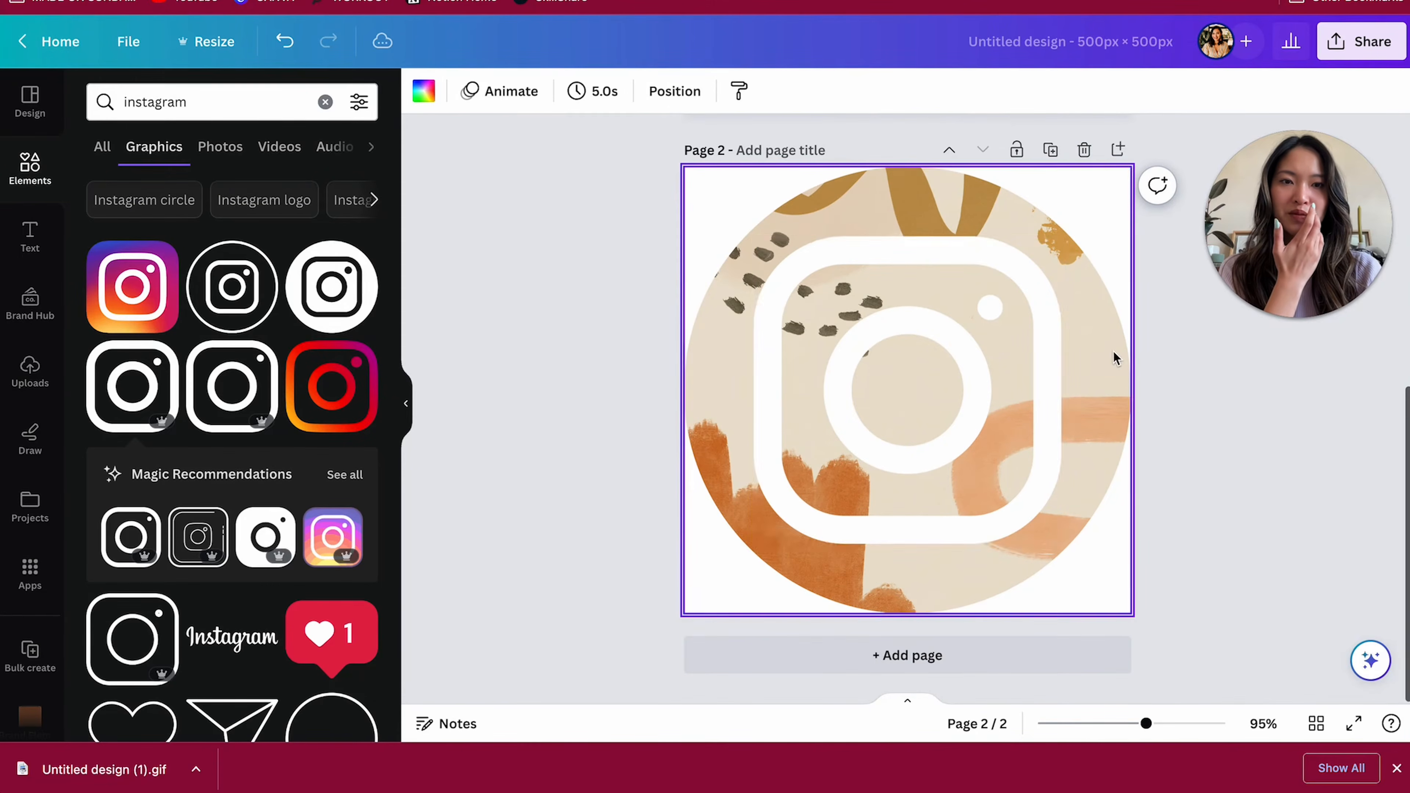
pyautogui.doubleClick(195, 101)
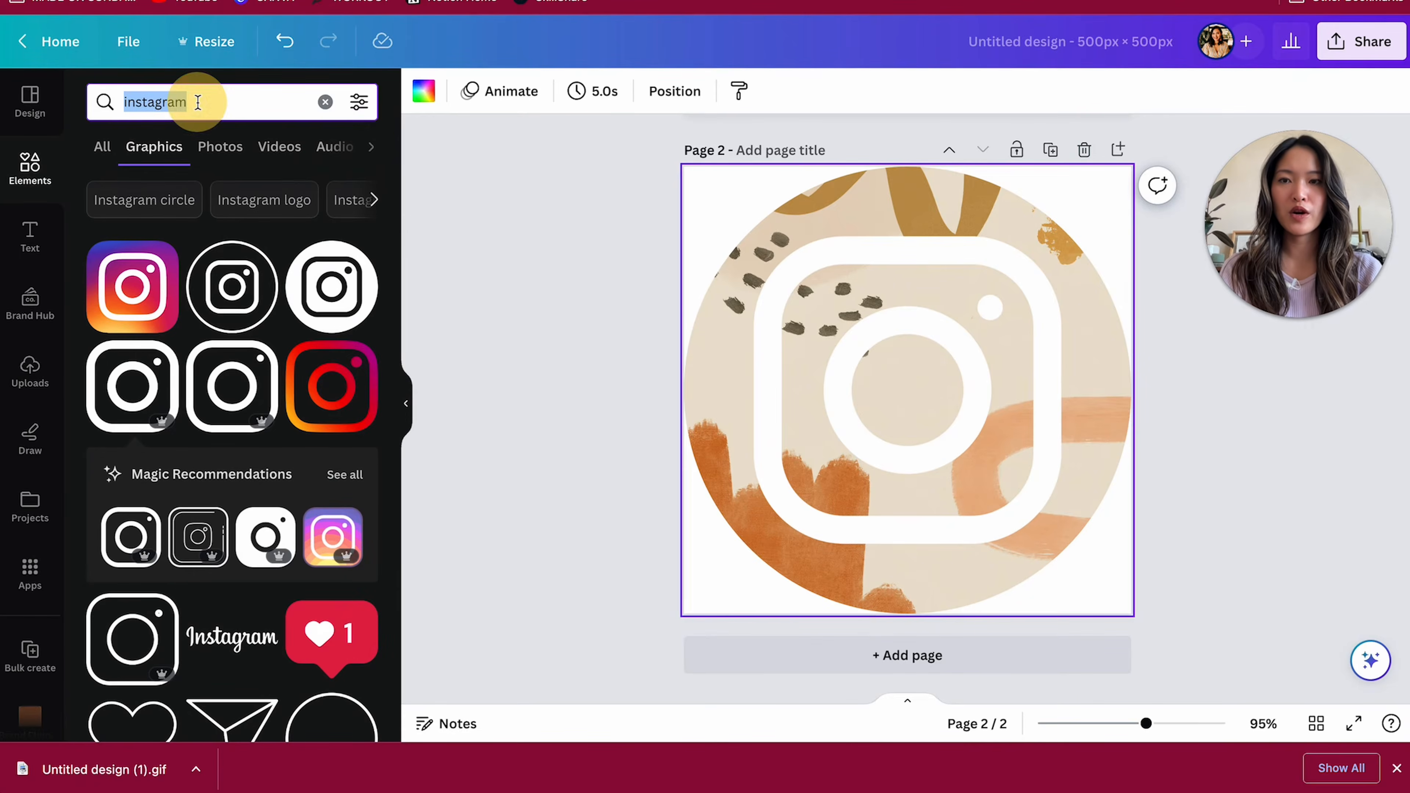
pyautogui.write('pinterest')
pyautogui.press('Return')
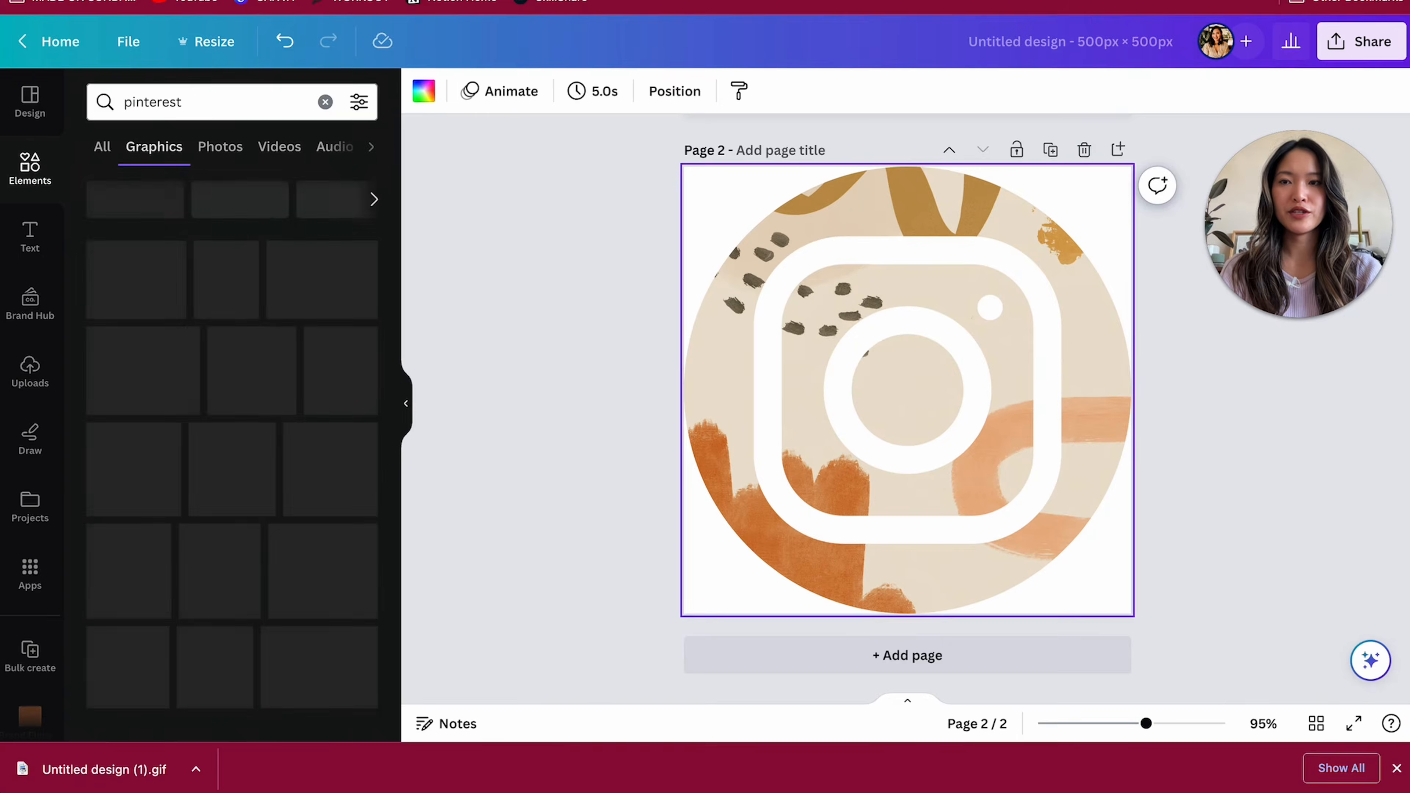
# - Replace the Instagram icon on page 2 with the circled outline Pinterest icon, placed in the upper-left part of the circle
pyautogui.click(992, 378)
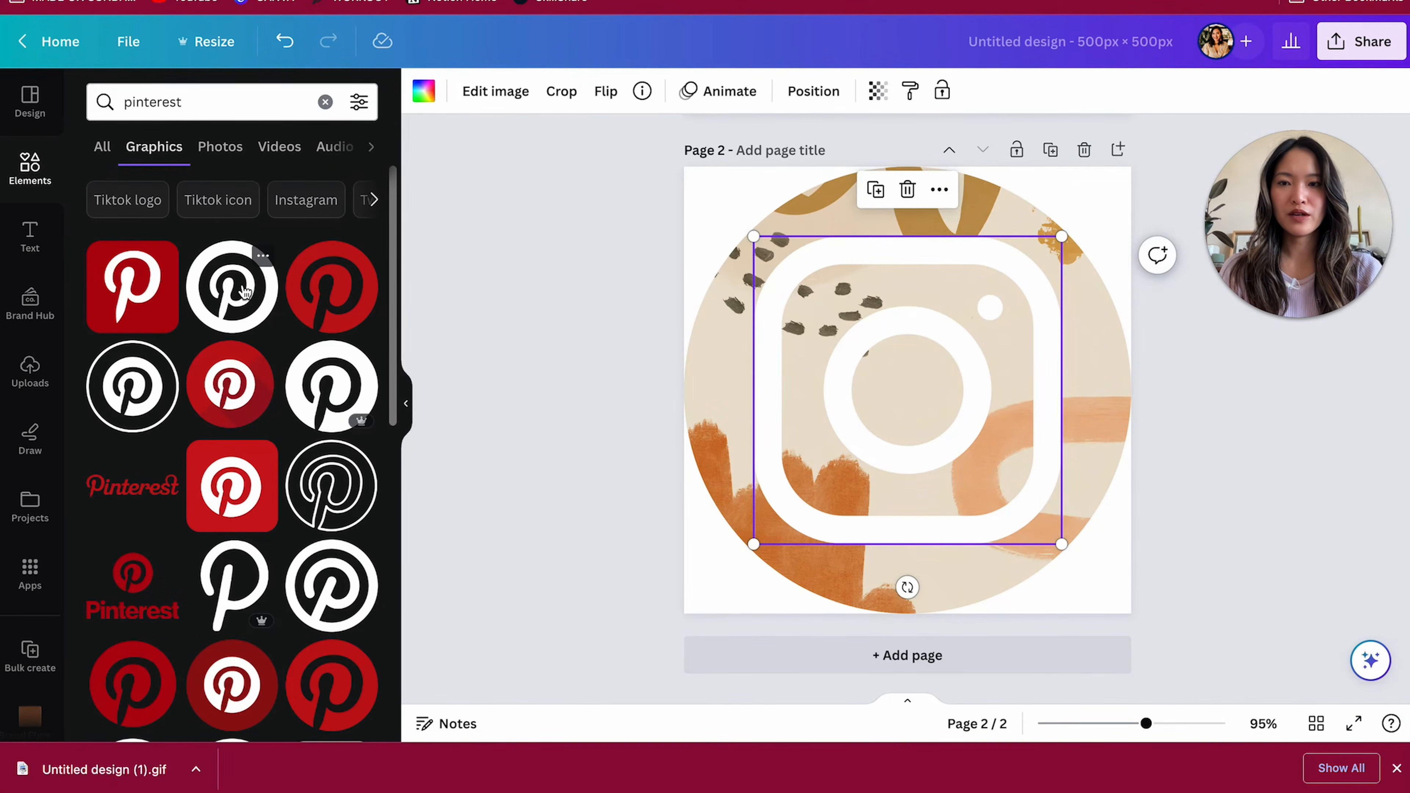
pyautogui.moveTo(333, 613); pyautogui.dragTo(918, 372)
pyautogui.click(1047, 392)
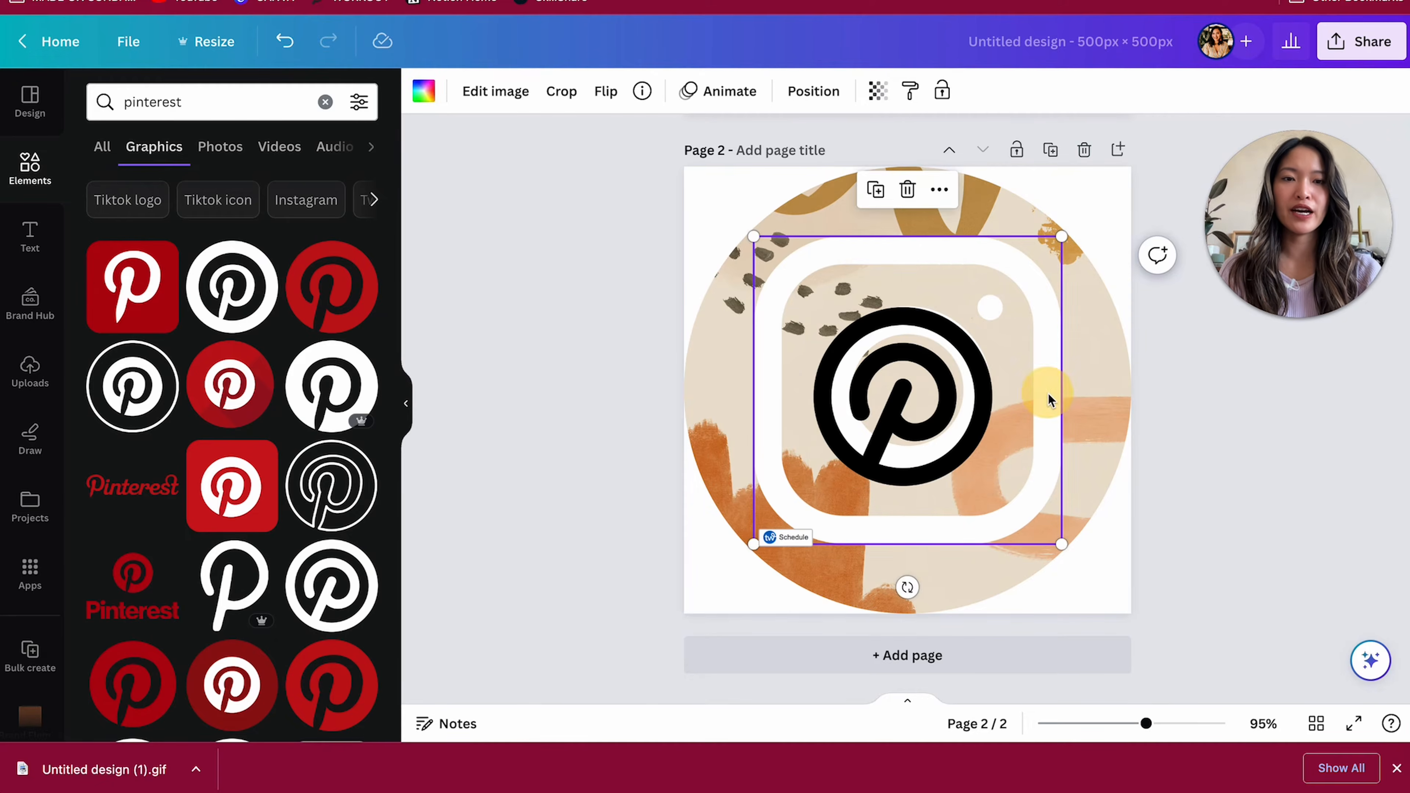
pyautogui.press('Delete')
pyautogui.moveTo(983, 396); pyautogui.dragTo(950, 344)
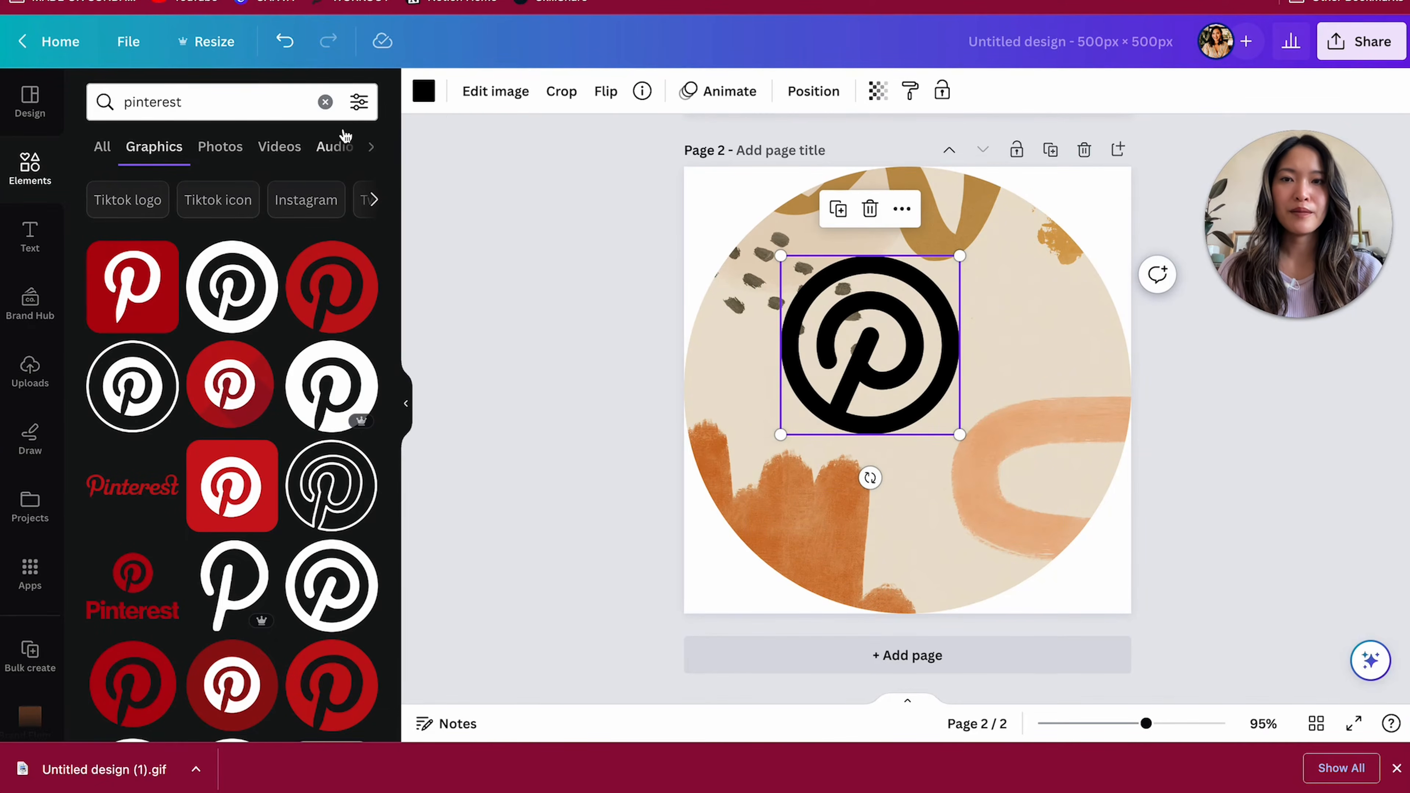
# - Recolor the Pinterest icon on page 2 white and compare the page with the Instagram page
pyautogui.click(424, 91)
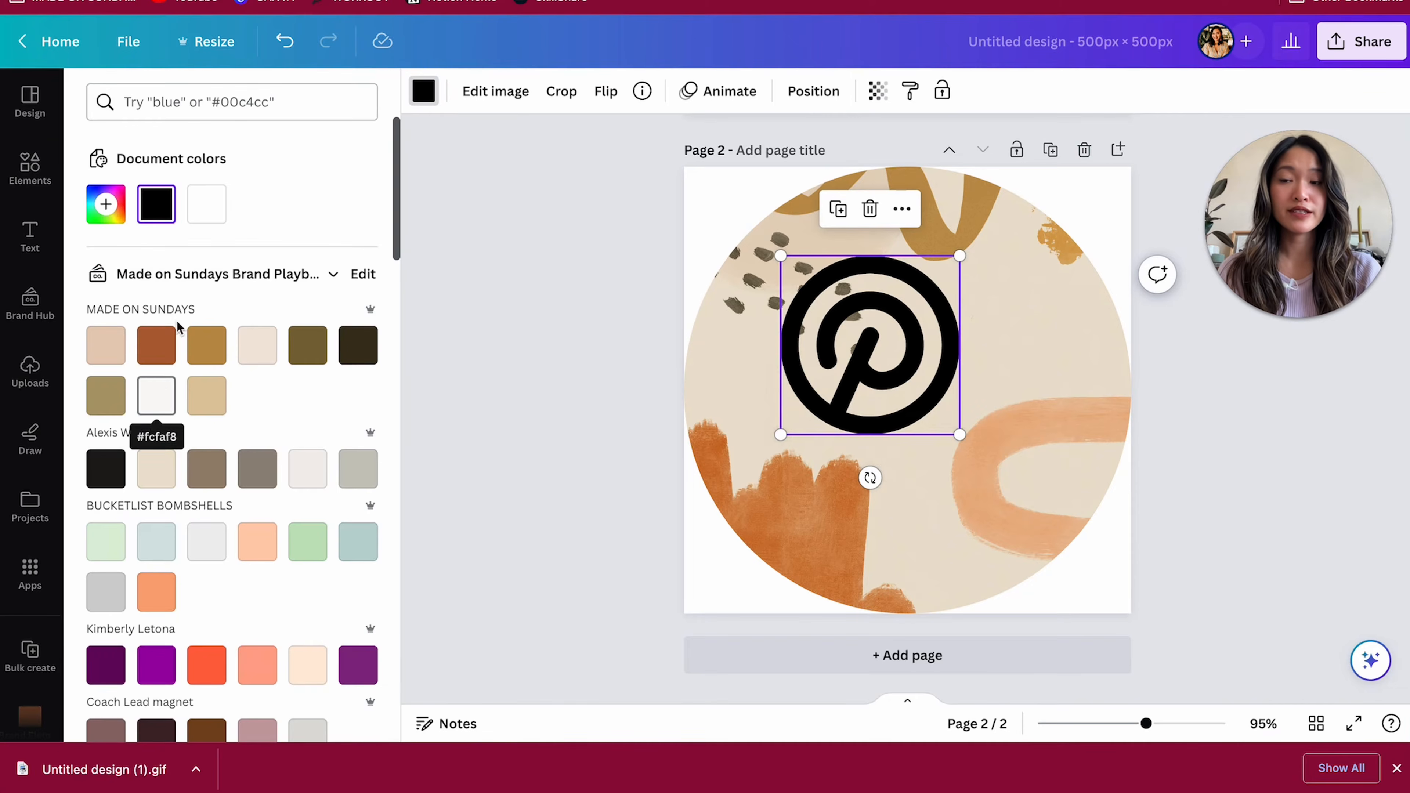
pyautogui.click(156, 394)
pyautogui.moveTo(966, 436)
pyautogui.mouseDown()
pyautogui.moveTo(1042, 538)
pyautogui.moveTo(966, 441)
pyautogui.mouseUp()
pyautogui.scroll(8, 967, 441)
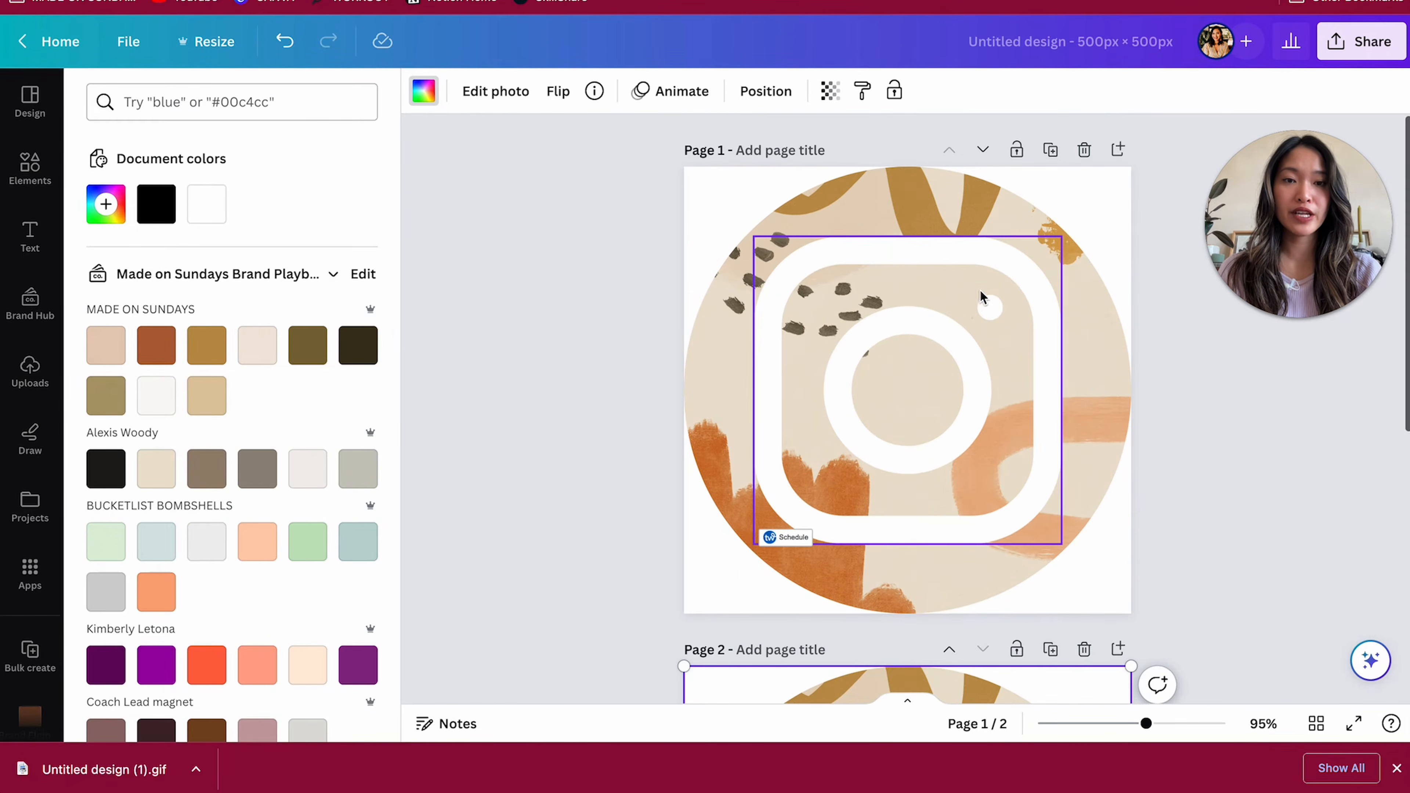
pyautogui.scroll(-1, 933, 406)
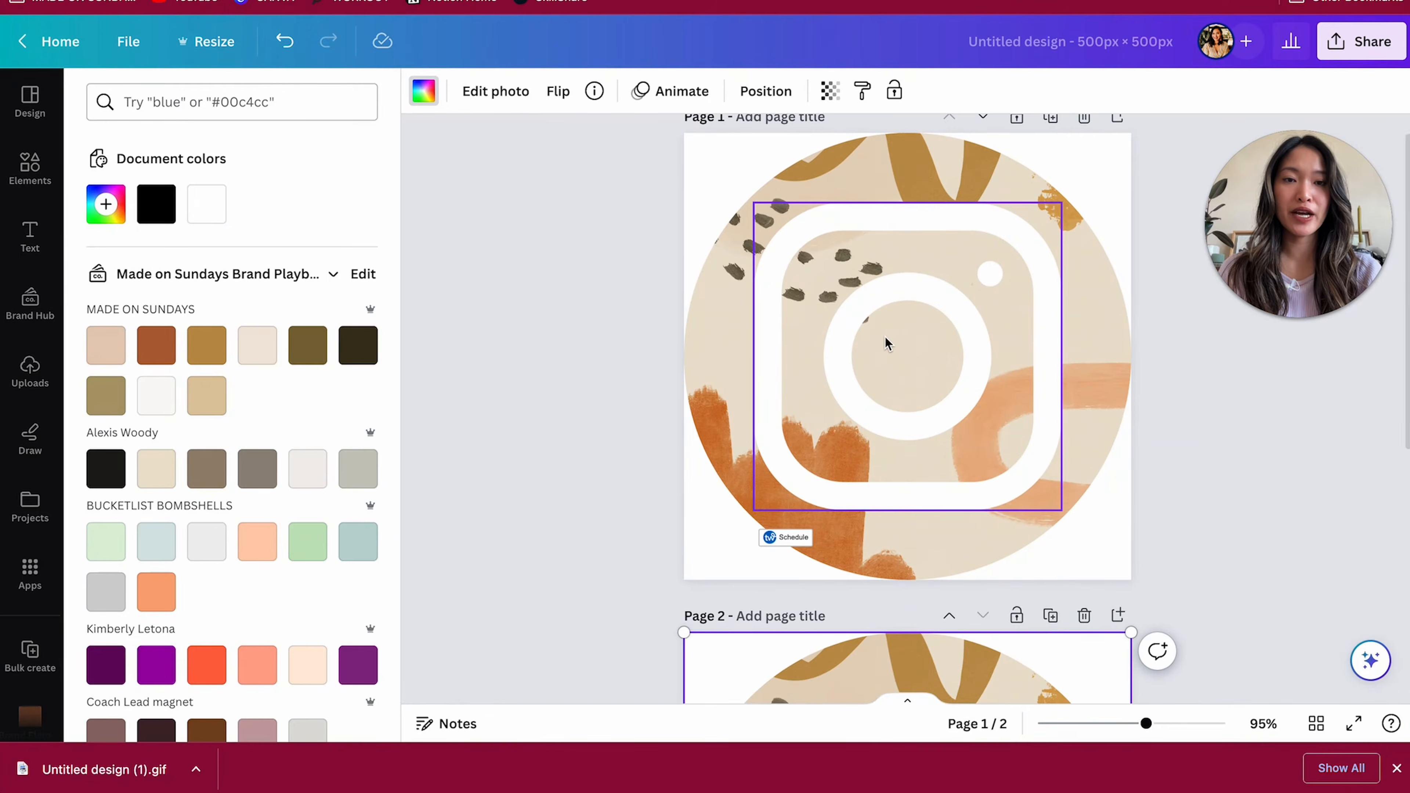
pyautogui.scroll(-6, 886, 344)
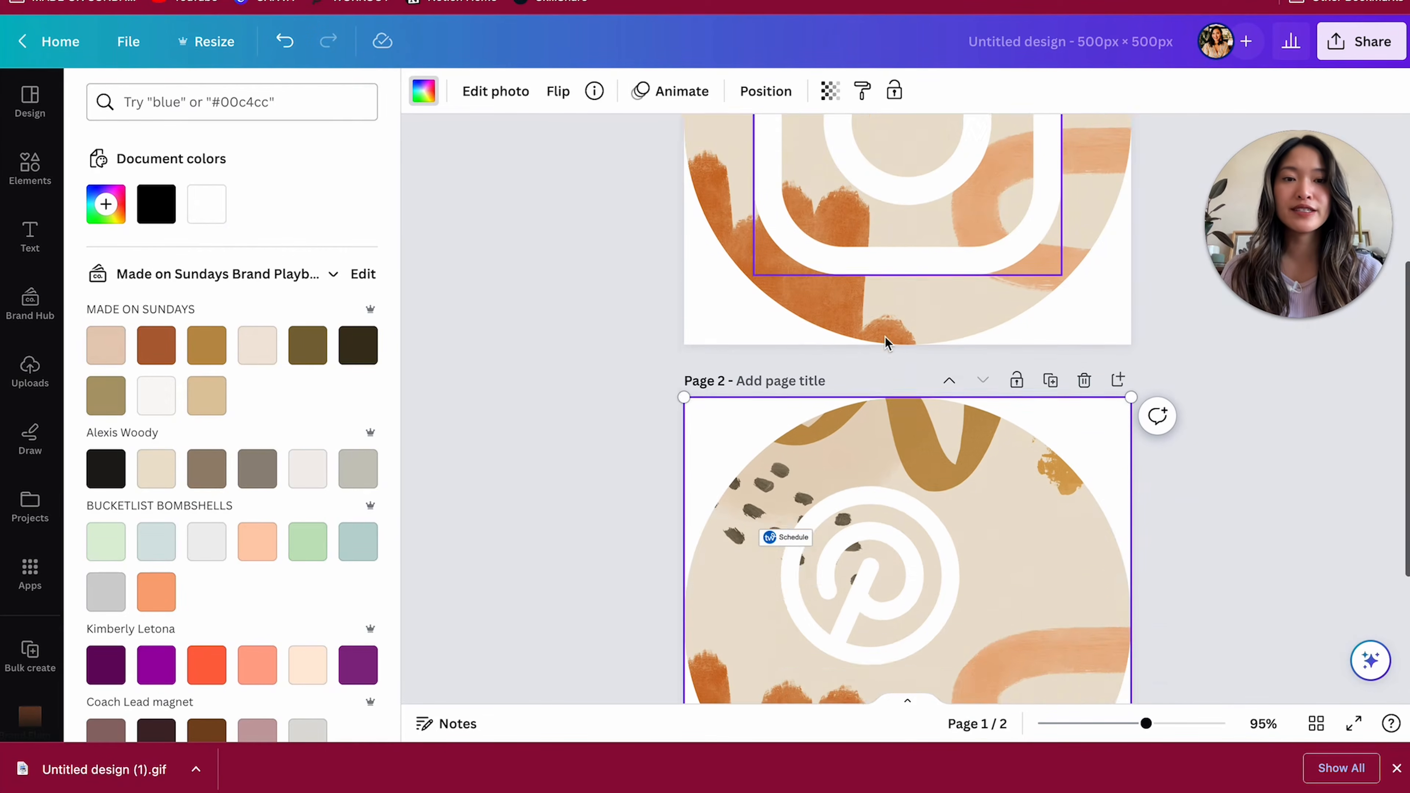
# - Enlarge the Pinterest icon to about 372 × 372 px and center it on the patterned circle
pyautogui.click(914, 472)
pyautogui.moveTo(914, 471); pyautogui.dragTo(889, 435)
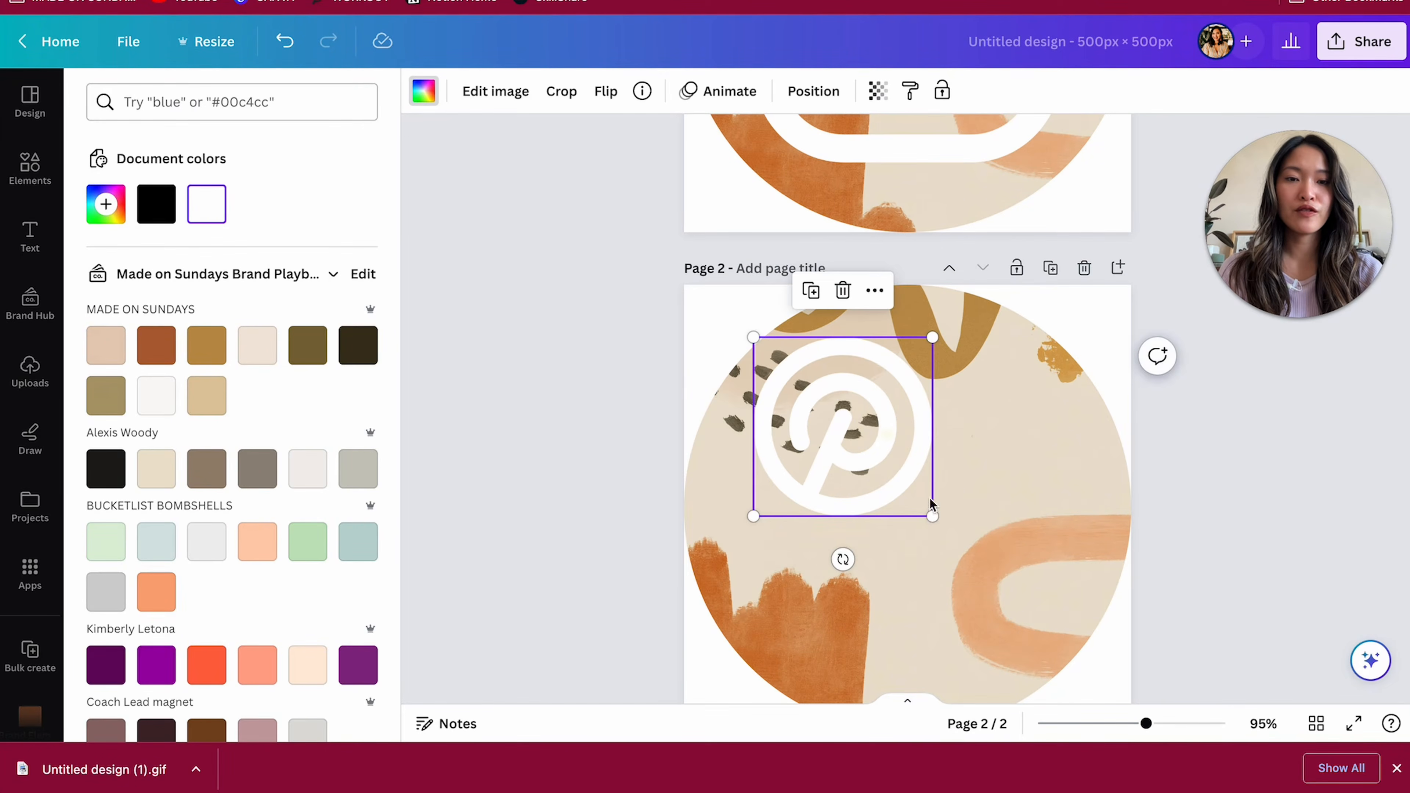
pyautogui.moveTo(931, 513); pyautogui.dragTo(1076, 674)
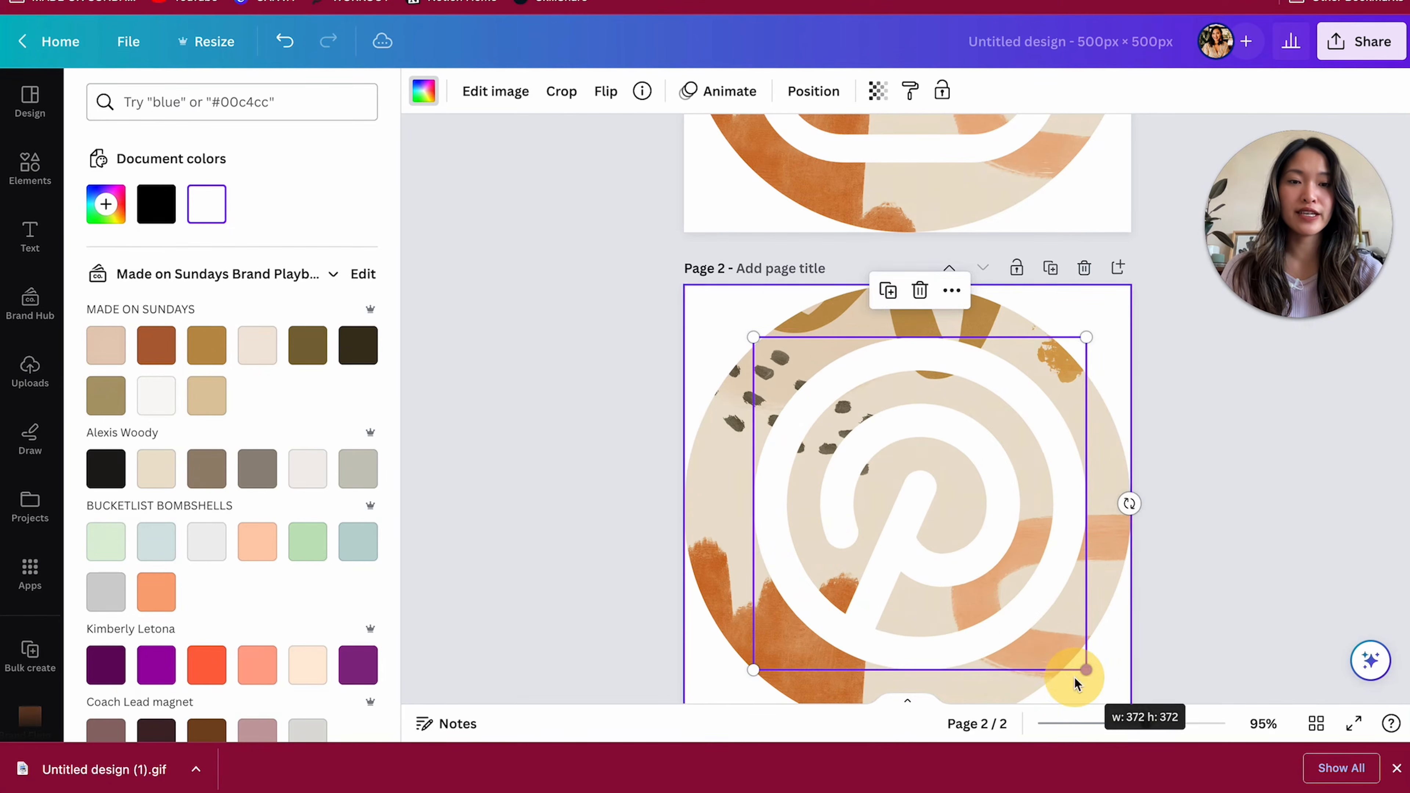
pyautogui.moveTo(1001, 535); pyautogui.dragTo(986, 536)
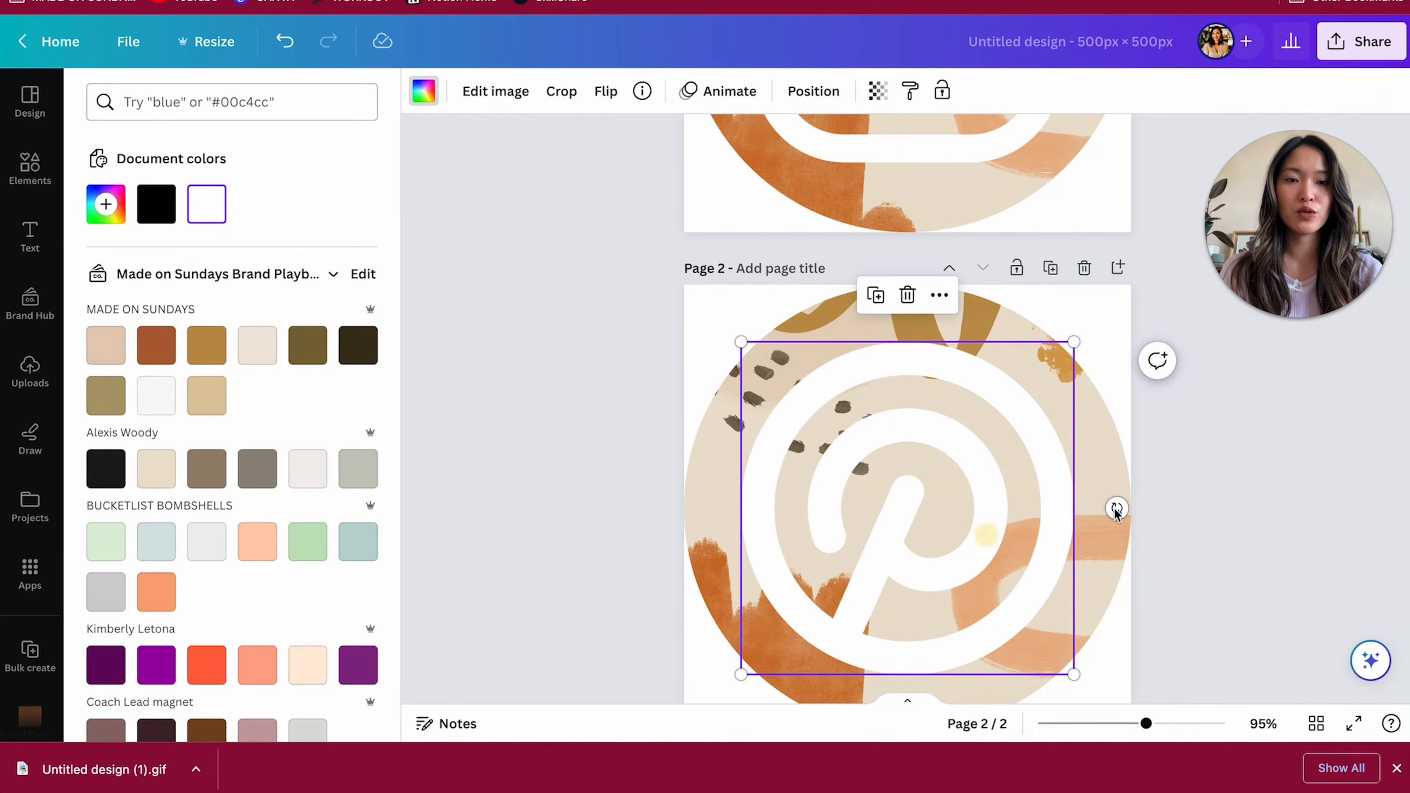
pyautogui.scroll(5, 1177, 538)
pyautogui.scroll(-5, 1177, 447)
pyautogui.scroll(-3, 1178, 447)
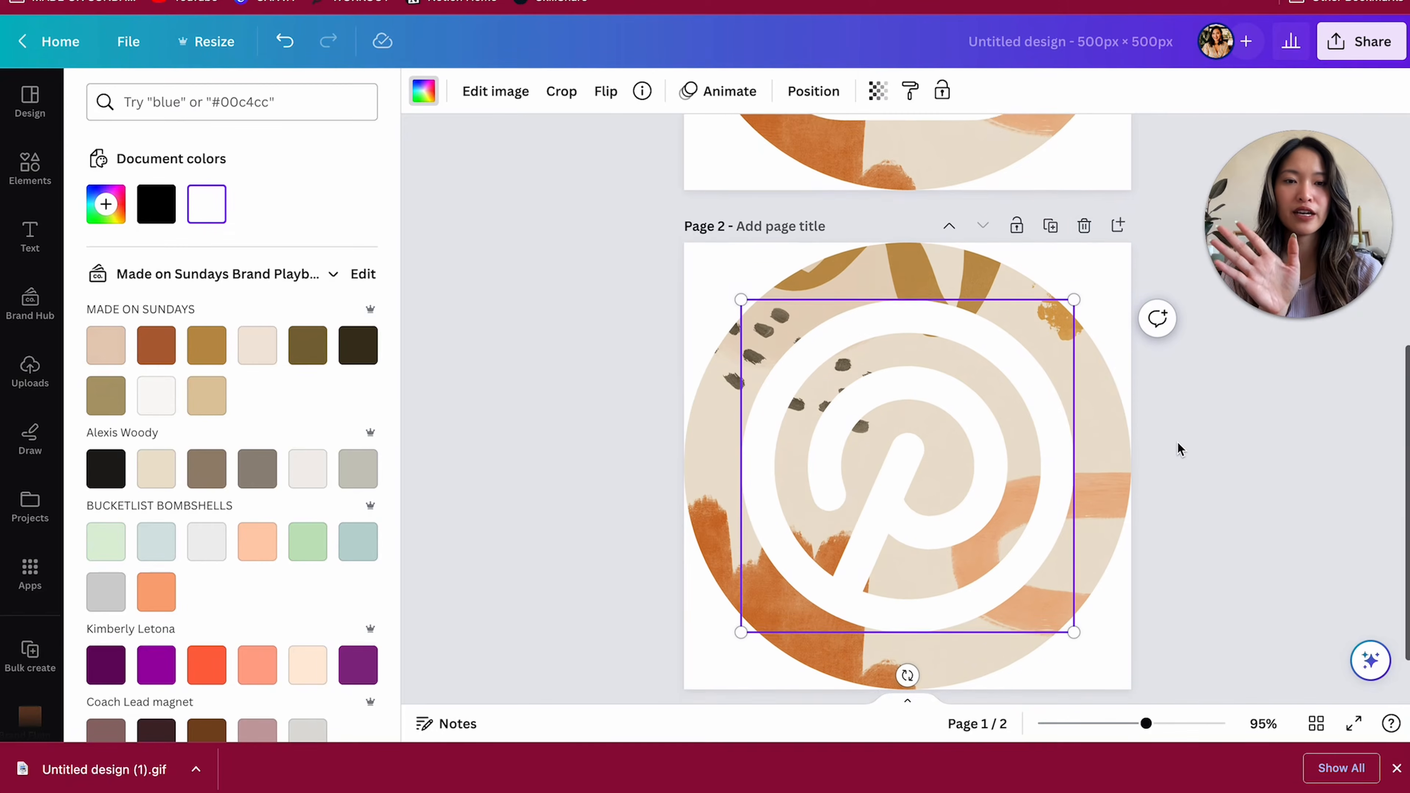
# - Duplicate the Pinterest page and replace its icon with a white circled Twitter bird icon centered on the pattern
pyautogui.click(1057, 158)
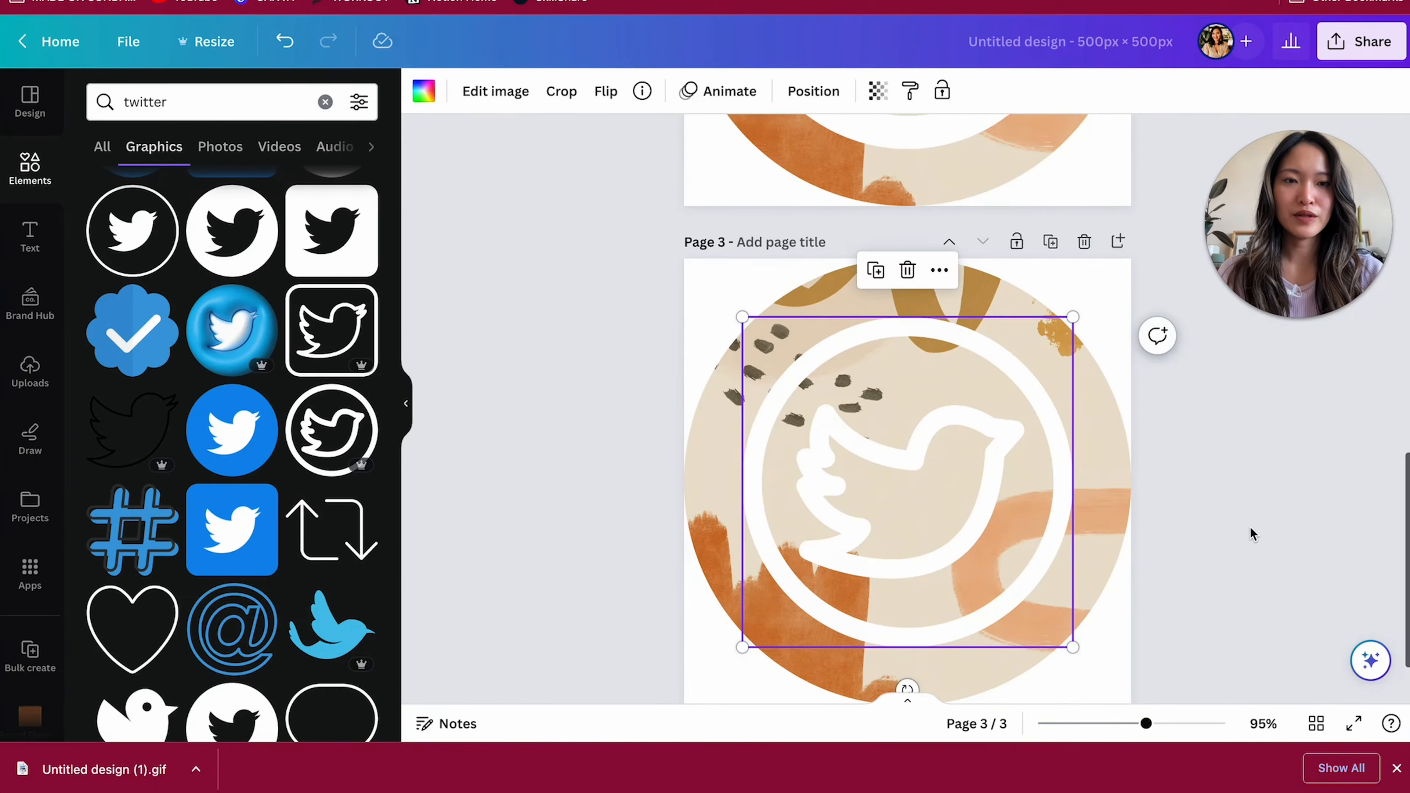
pyautogui.click(1250, 572)
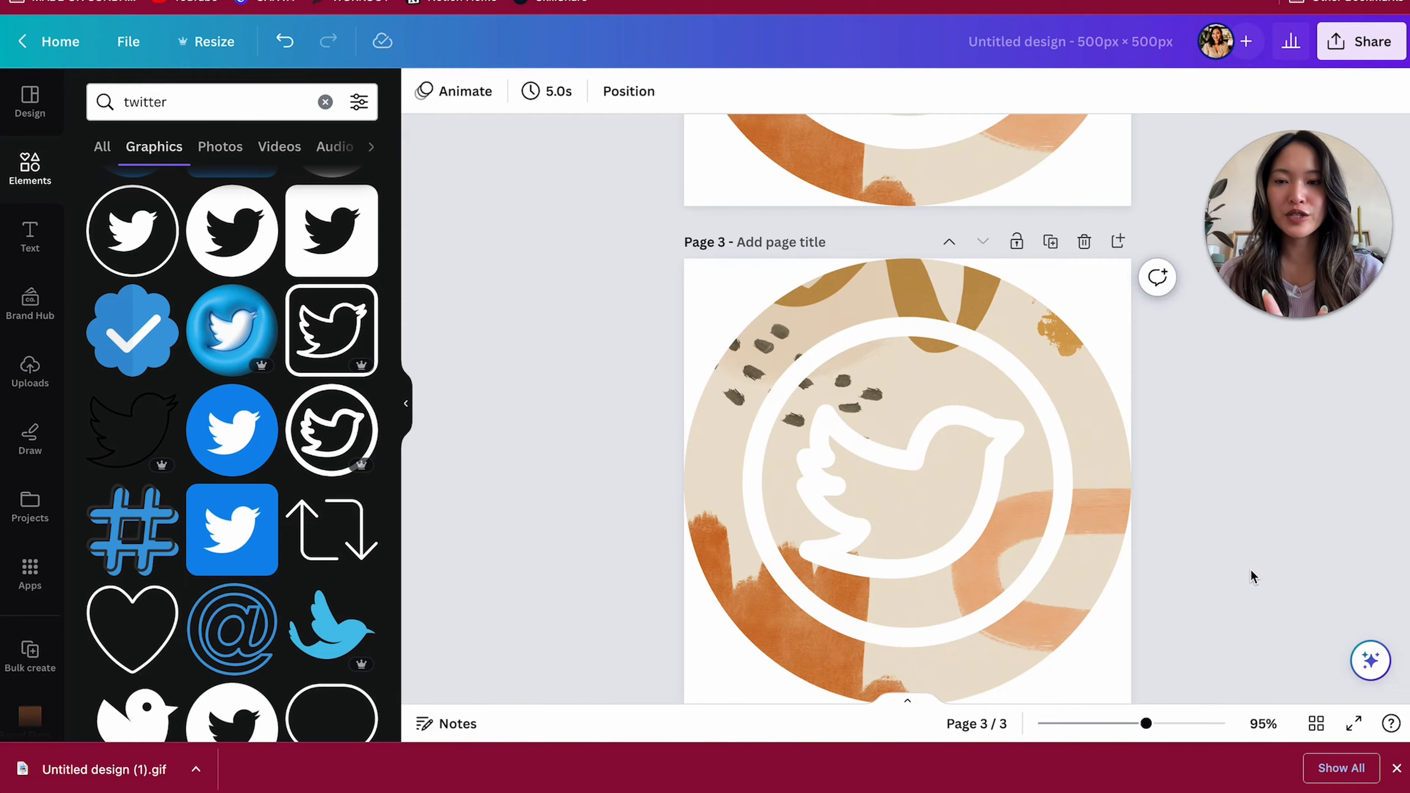
# - Download all three pages as 500 × 500 px PNG files with a transparent background
pyautogui.click(1365, 49)
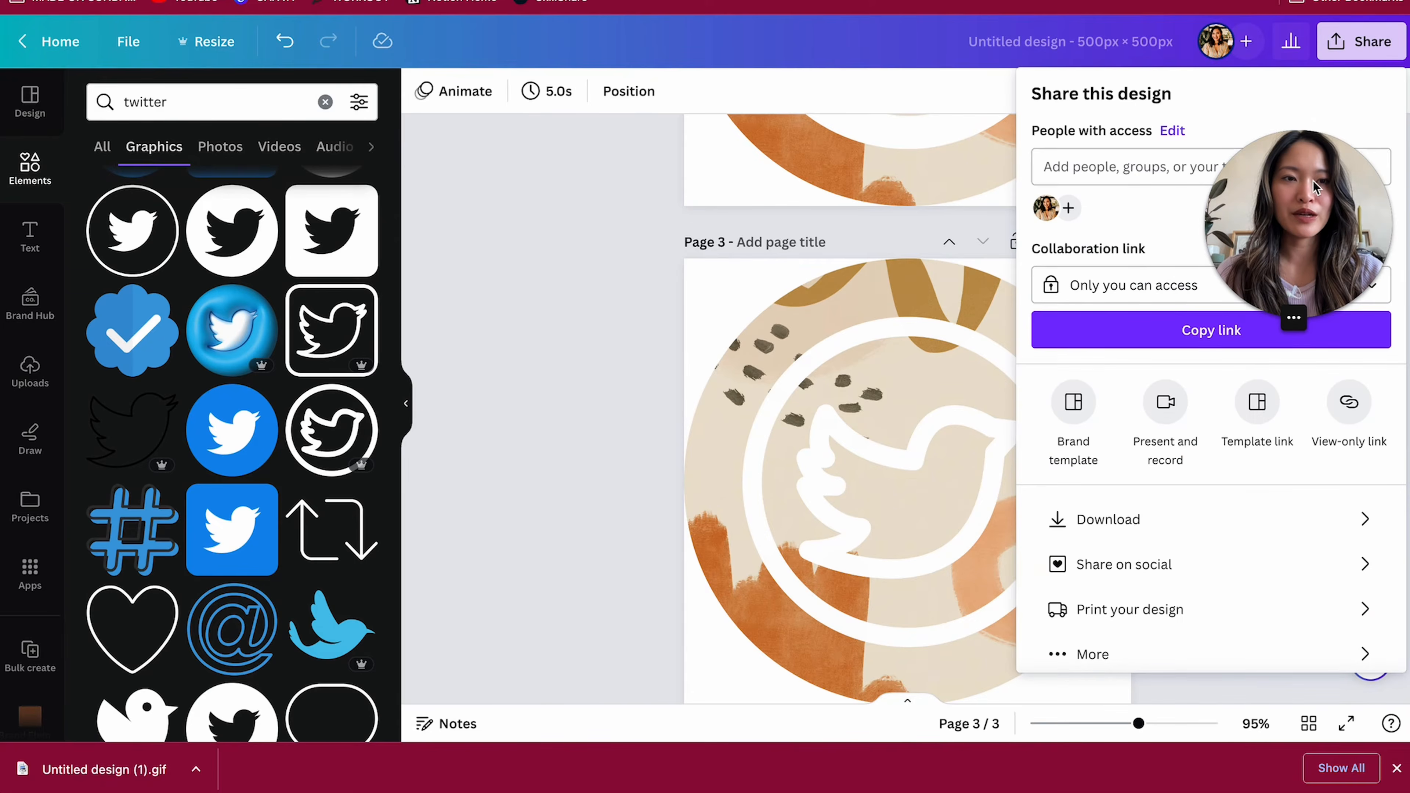
pyautogui.click(1209, 517)
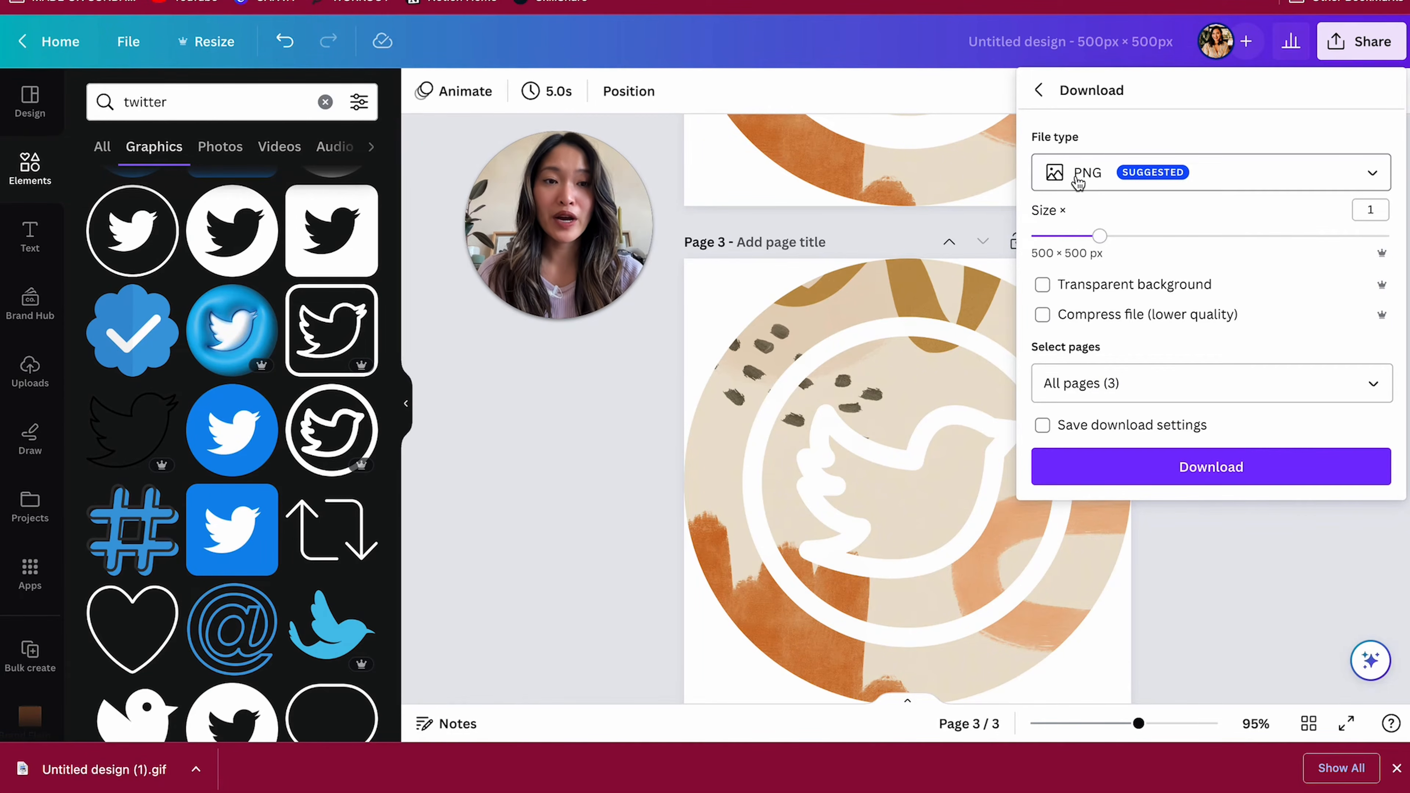
pyautogui.click(1099, 288)
pyautogui.click(1068, 284)
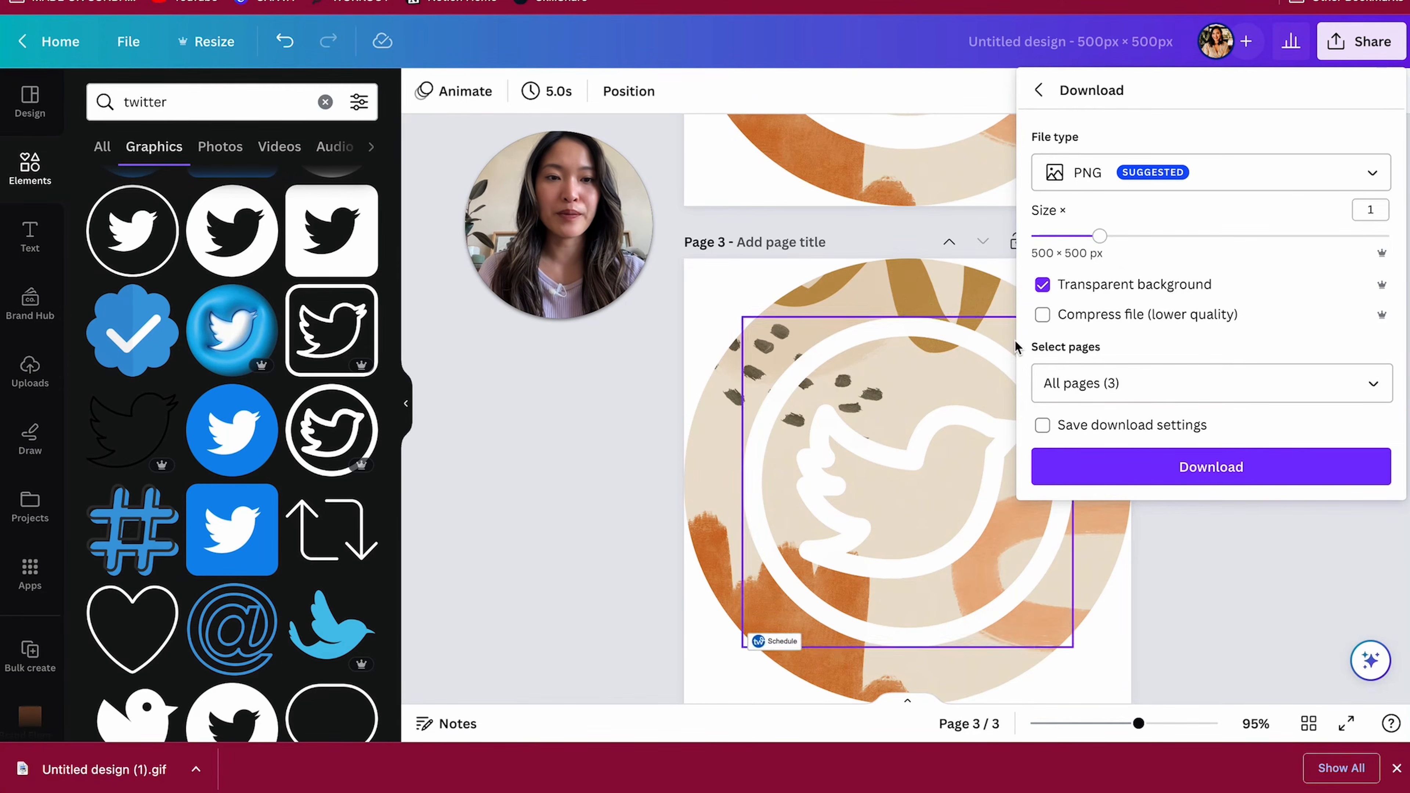
pyautogui.click(1229, 467)
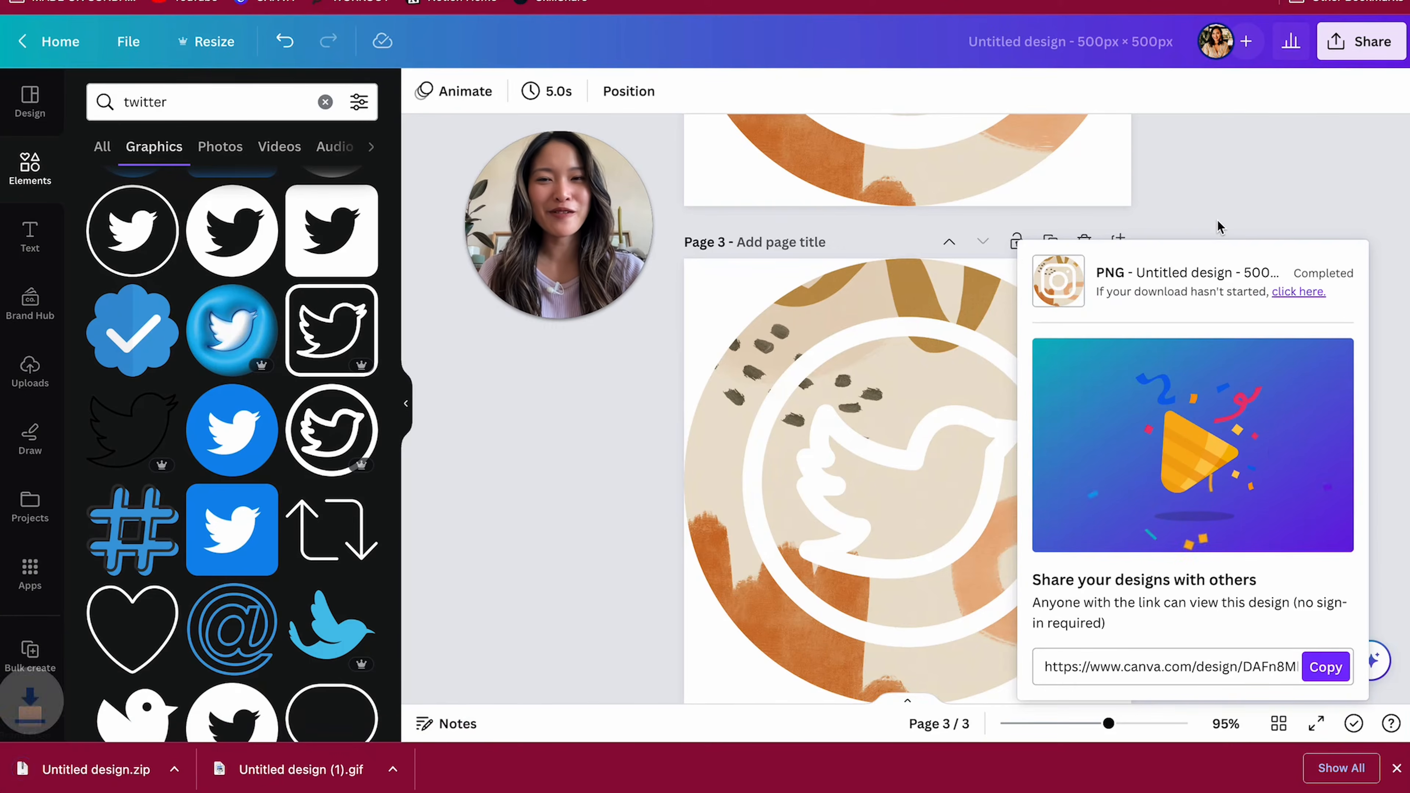
pyautogui.click(1302, 198)
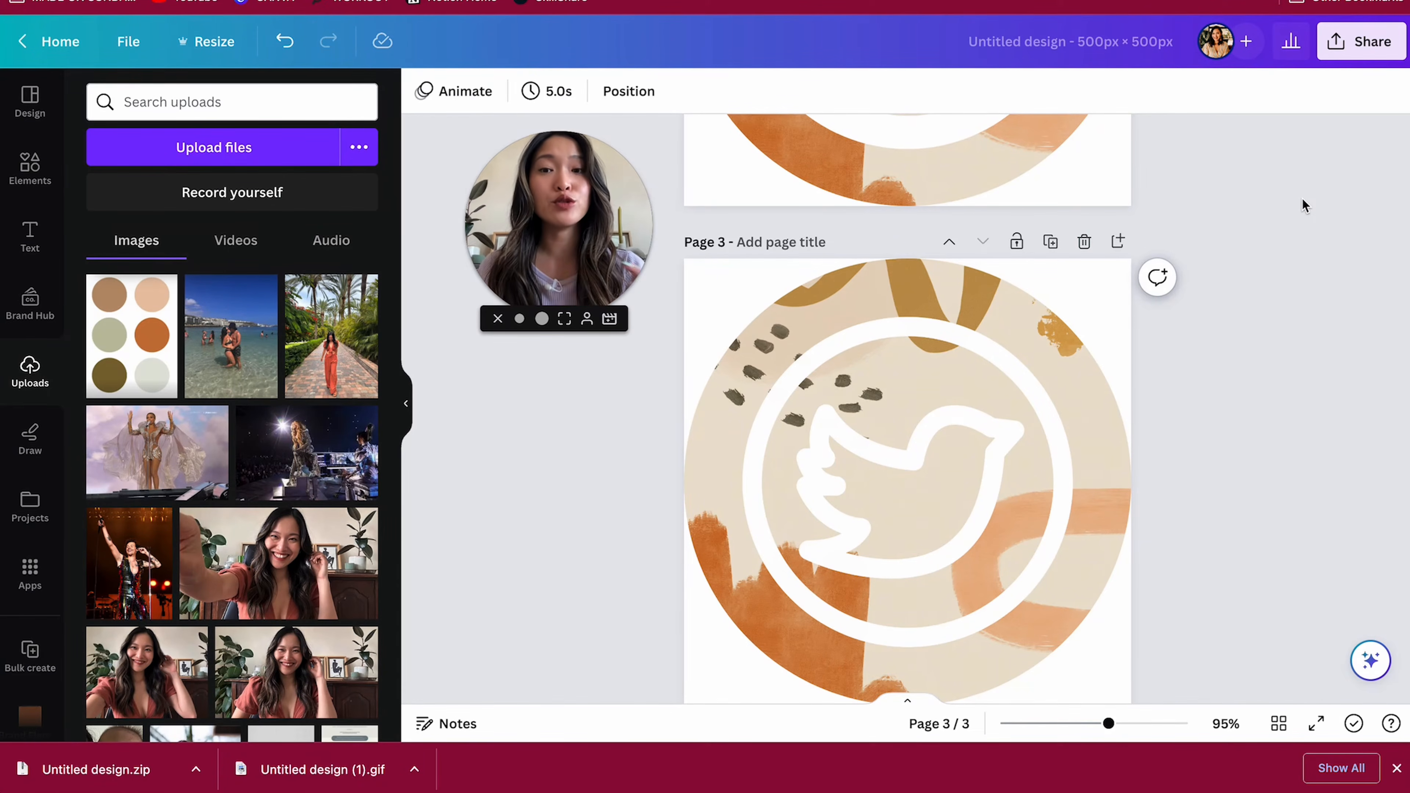
pyautogui.moveTo(562, 214); pyautogui.dragTo(1301, 207)
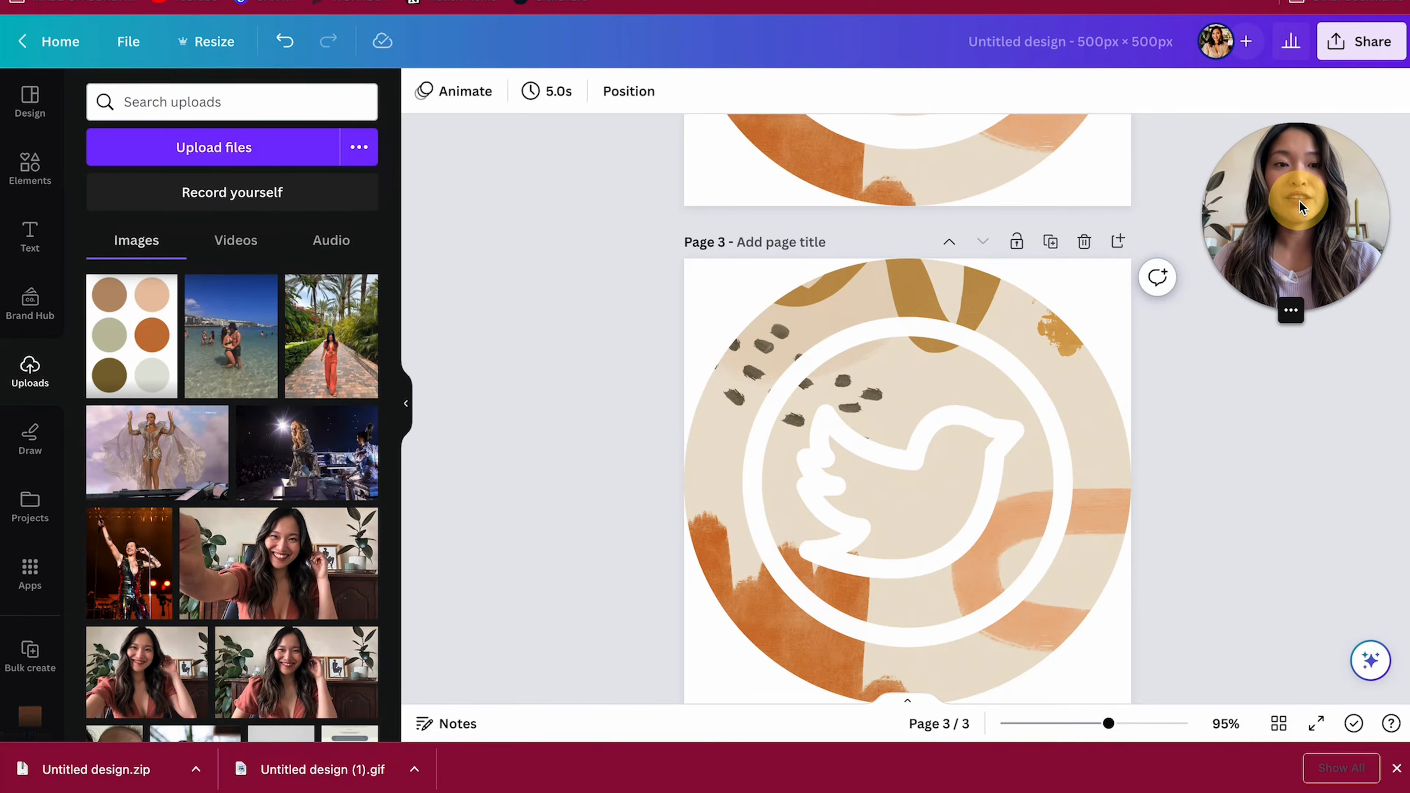
pyautogui.click(567, 221)
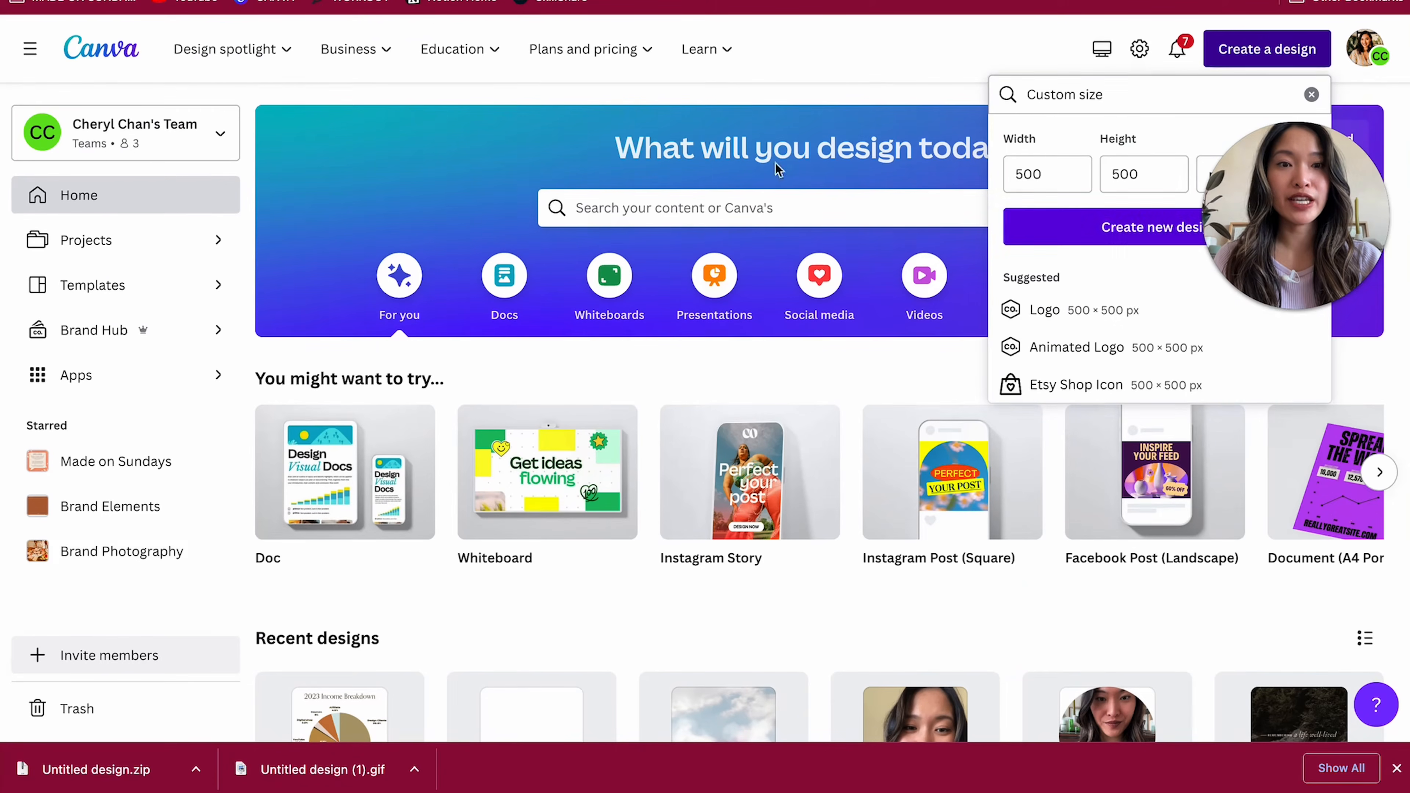
pyautogui.moveTo(1313, 228); pyautogui.dragTo(1314, 325)
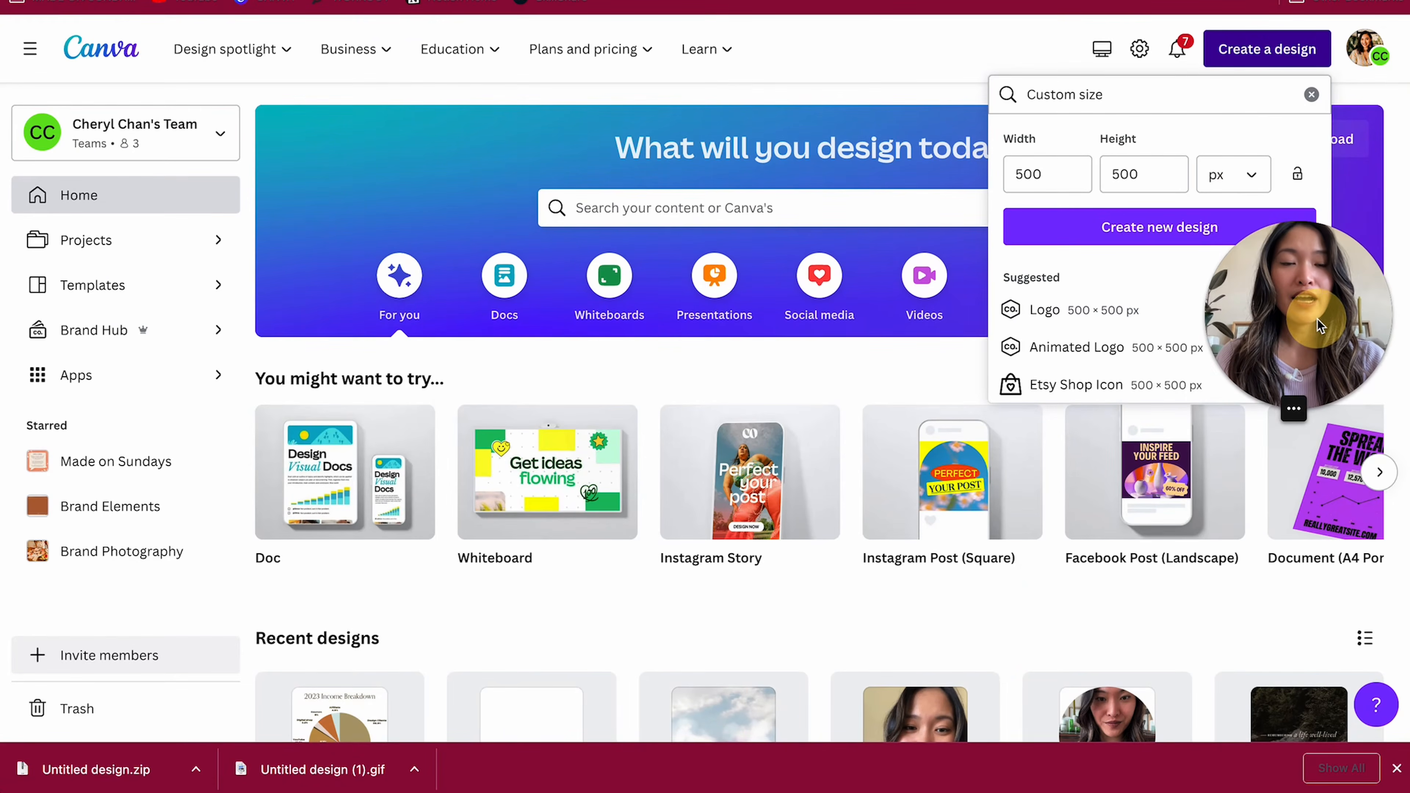
# - Create a new custom-size design 800 px wide and 300 px high
pyautogui.moveTo(1060, 173); pyautogui.dragTo(1007, 172)
pyautogui.write('800')
pyautogui.moveTo(1157, 184); pyautogui.dragTo(1039, 173)
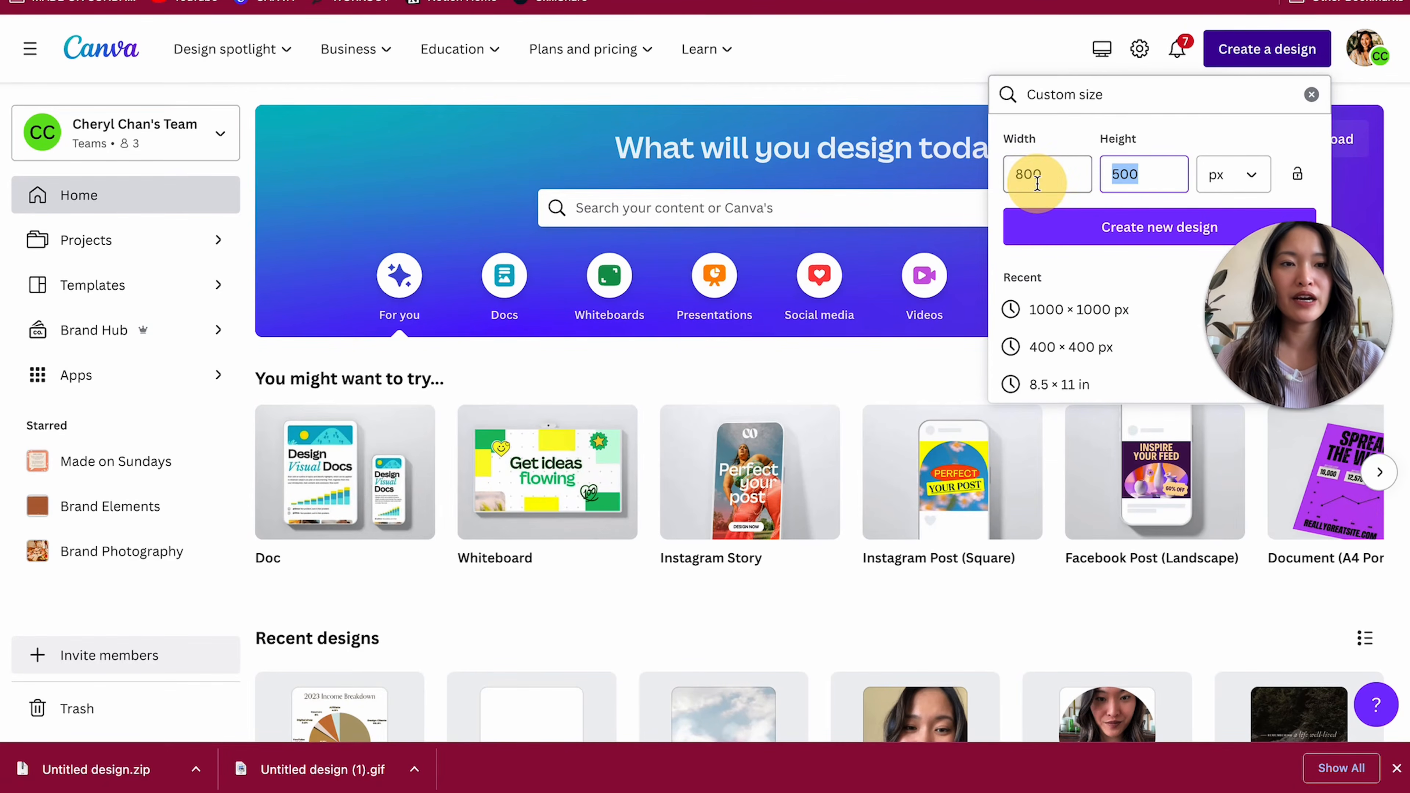
pyautogui.write('300')
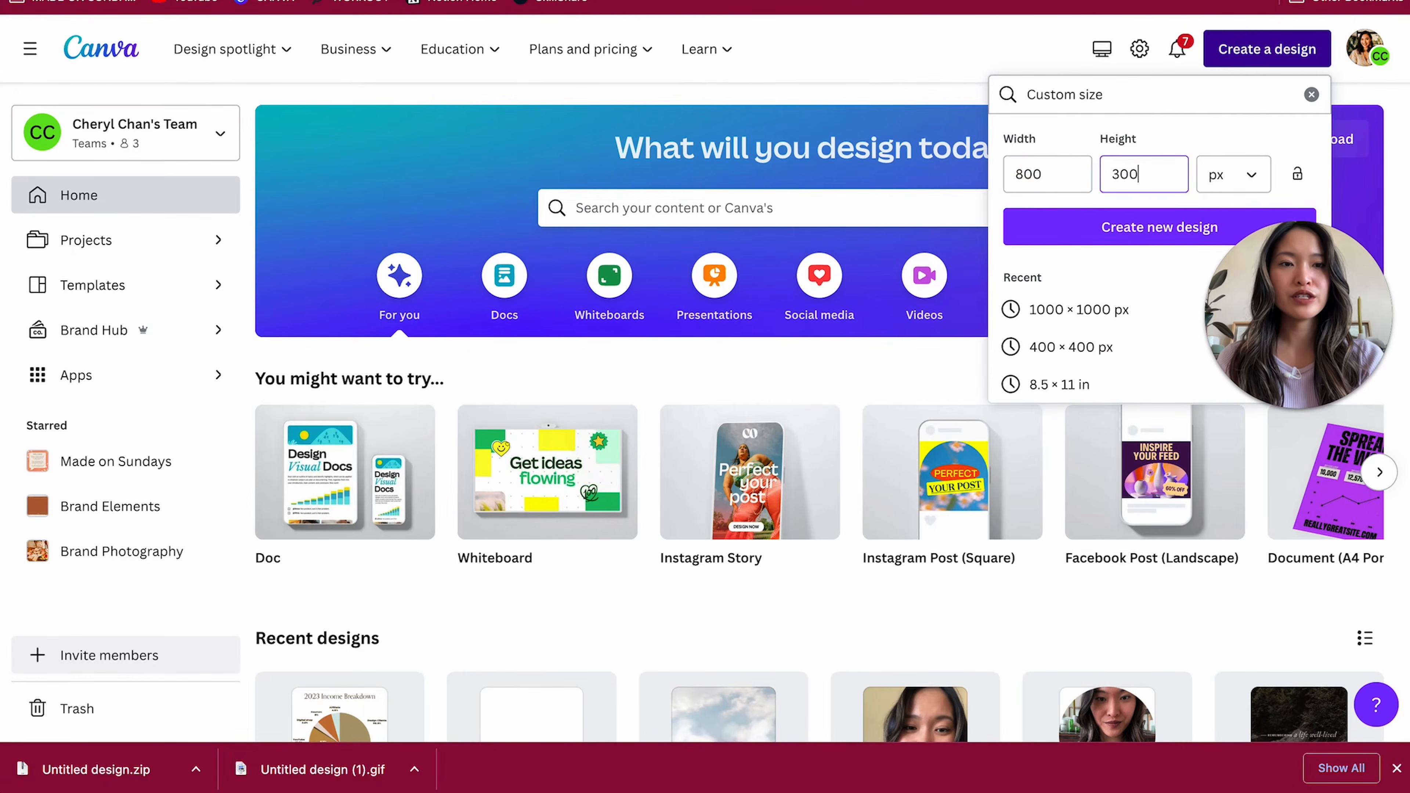
pyautogui.click(1211, 225)
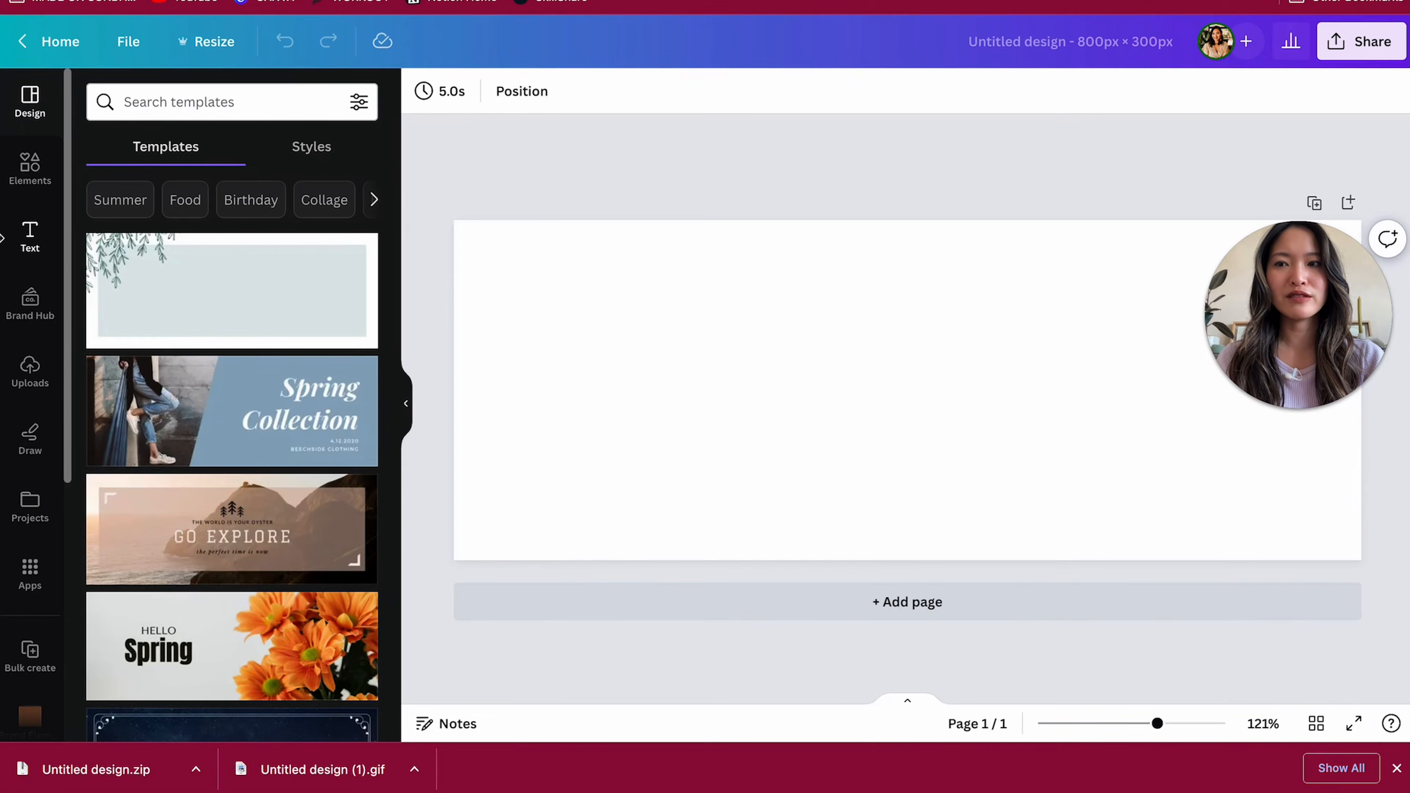
# - Add a heading reading "Made on Sundays" at font size 99 and shift it toward the page's left edge
pyautogui.click(30, 168)
pyautogui.click(35, 260)
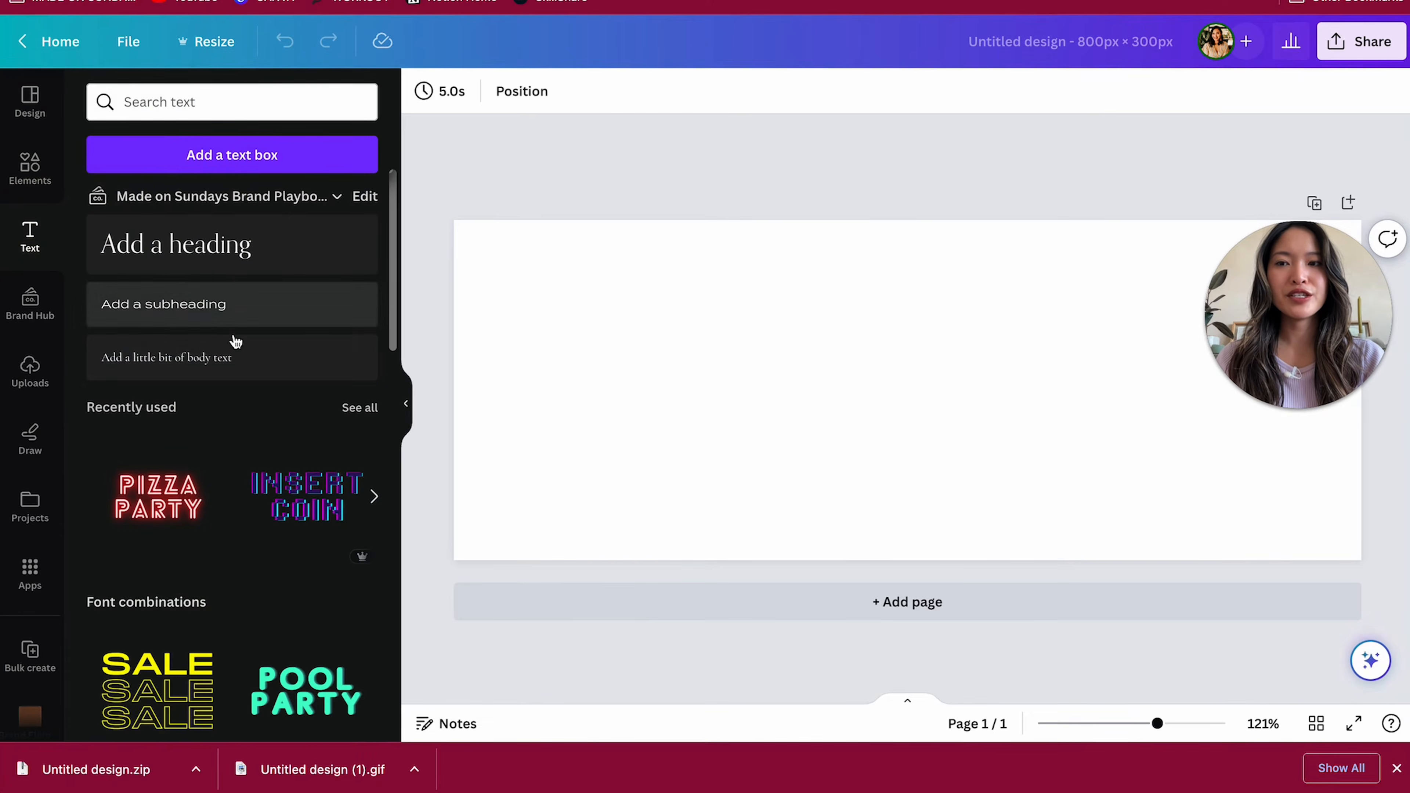
pyautogui.click(220, 242)
pyautogui.moveTo(1035, 416); pyautogui.dragTo(1343, 519)
pyautogui.moveTo(774, 365); pyautogui.dragTo(494, 272)
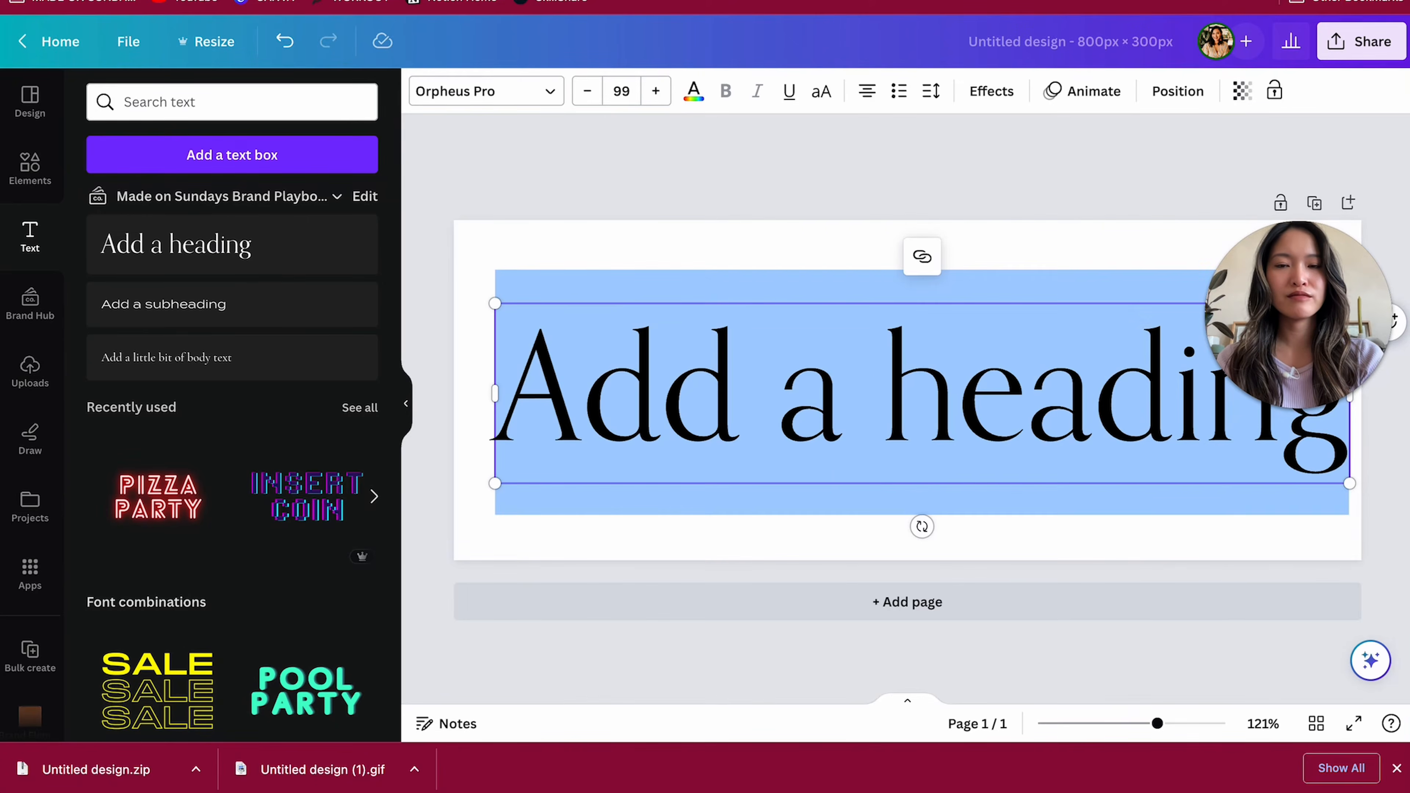
pyautogui.write('Made on Sundays')
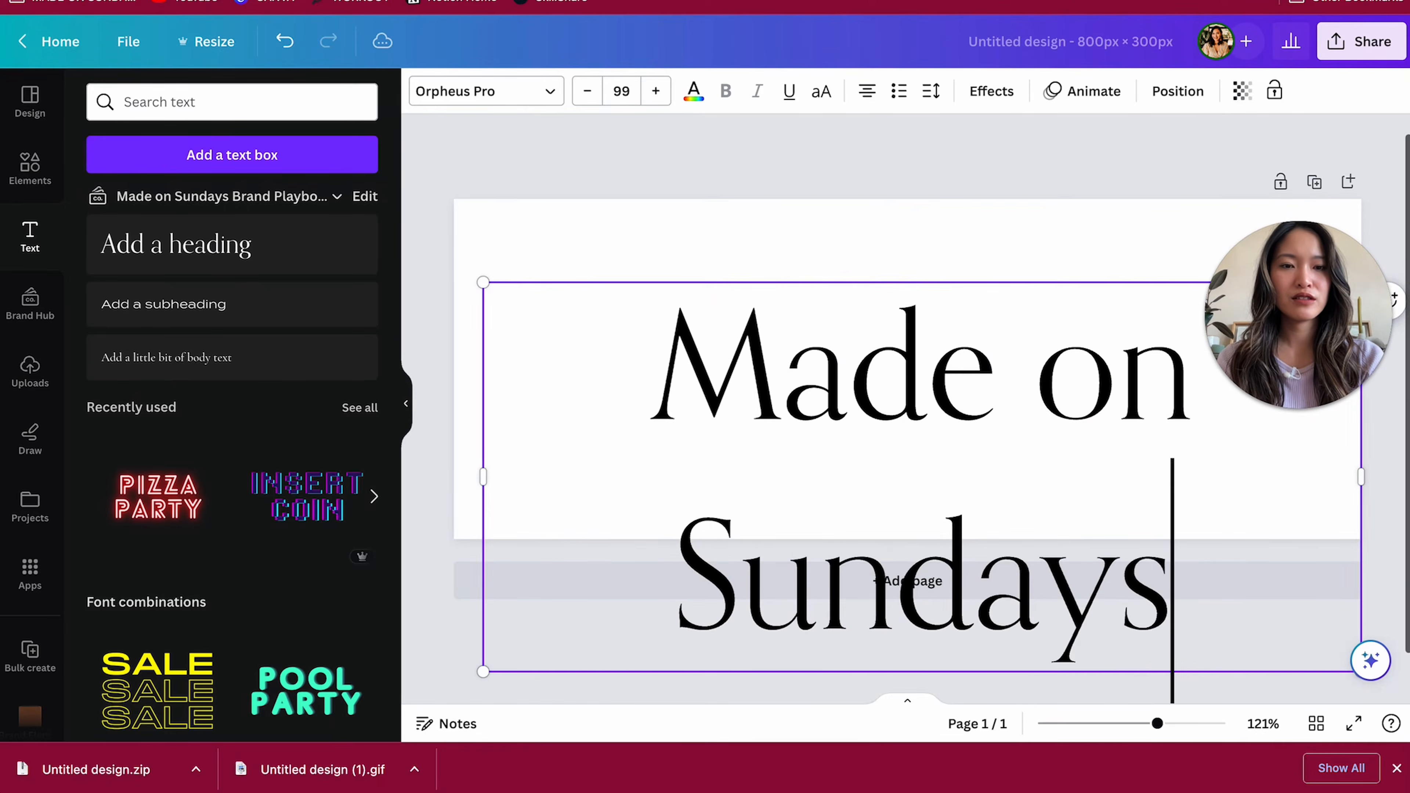
pyautogui.click(762, 230)
pyautogui.click(712, 168)
pyautogui.moveTo(871, 385); pyautogui.dragTo(742, 340)
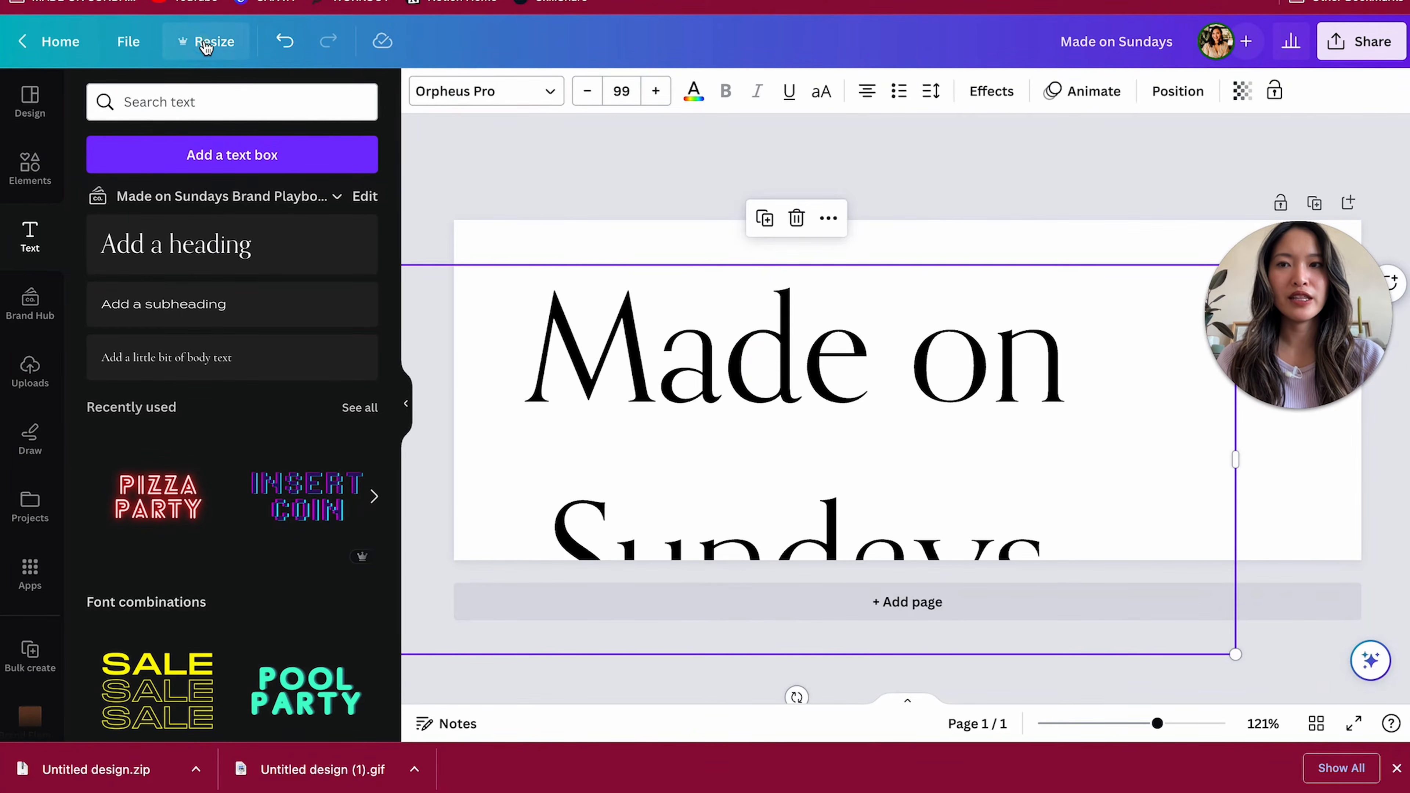
# - Resize the design to a height of 200 px, keeping the 800 px width
pyautogui.click(206, 44)
pyautogui.click(280, 203)
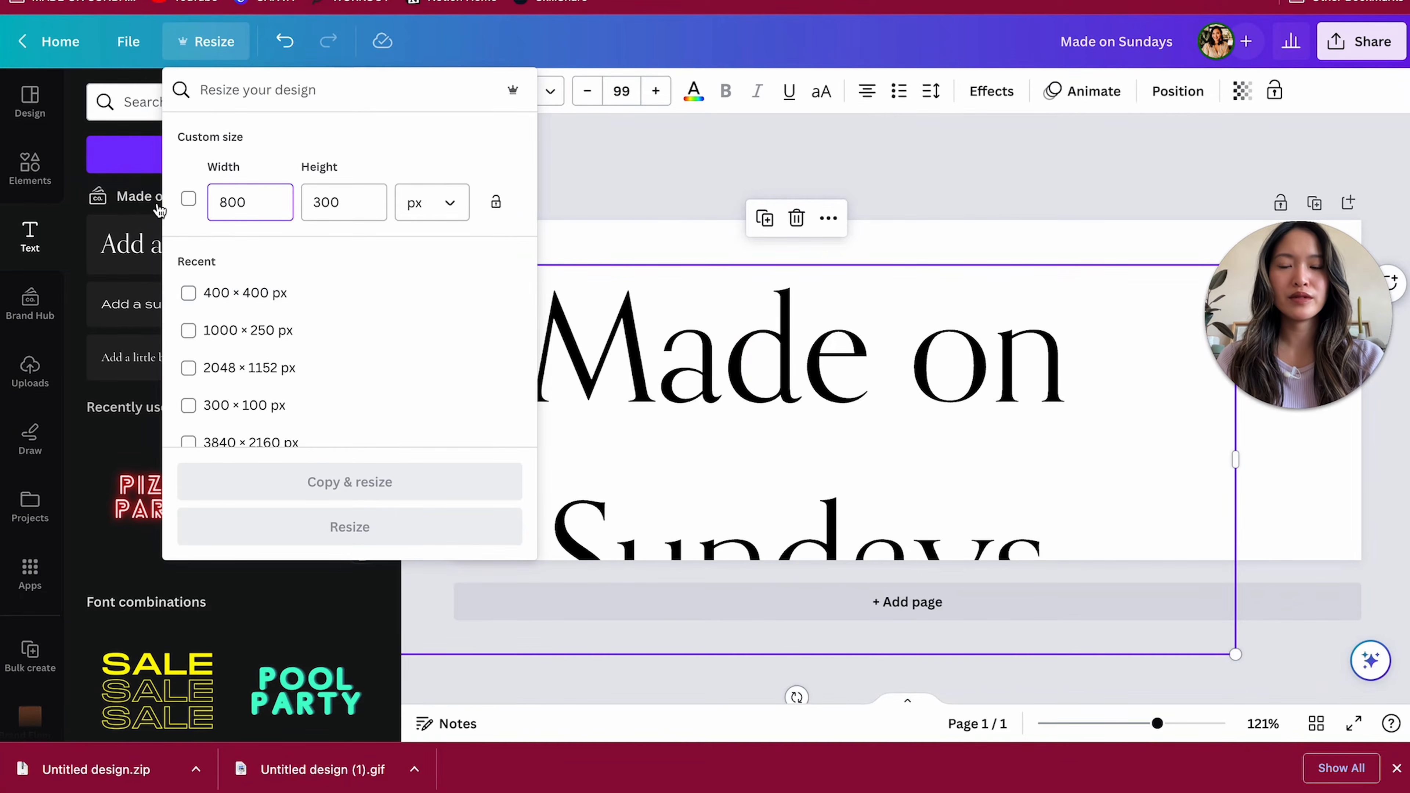
pyautogui.click(370, 211)
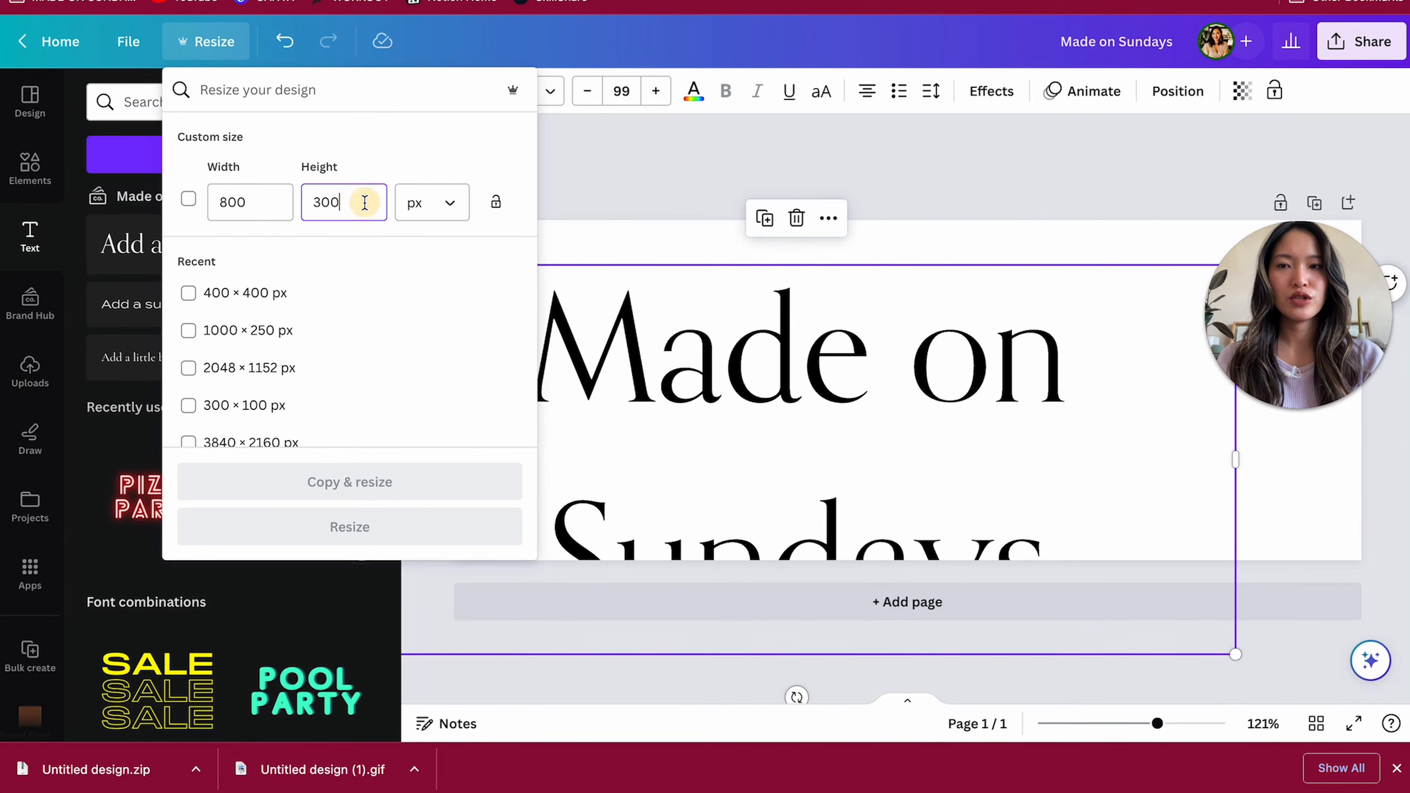
pyautogui.press('BackSpace')
pyautogui.press('BackSpace')
pyautogui.press('BackSpace')
pyautogui.write('200')
pyautogui.click(411, 527)
# - Fit the "Made on Sundays" heading on one line at font size 72, centered on the page
pyautogui.click(909, 380)
pyautogui.moveTo(1127, 440); pyautogui.dragTo(1346, 439)
pyautogui.click(1053, 371)
pyautogui.click(1013, 252)
pyautogui.moveTo(1008, 364); pyautogui.dragTo(946, 388)
pyautogui.moveTo(1281, 450); pyautogui.dragTo(1351, 494)
# - Recolor the heading with the dark olive from the Made on Sundays brand palette and fit it across the page's width
pyautogui.click(693, 91)
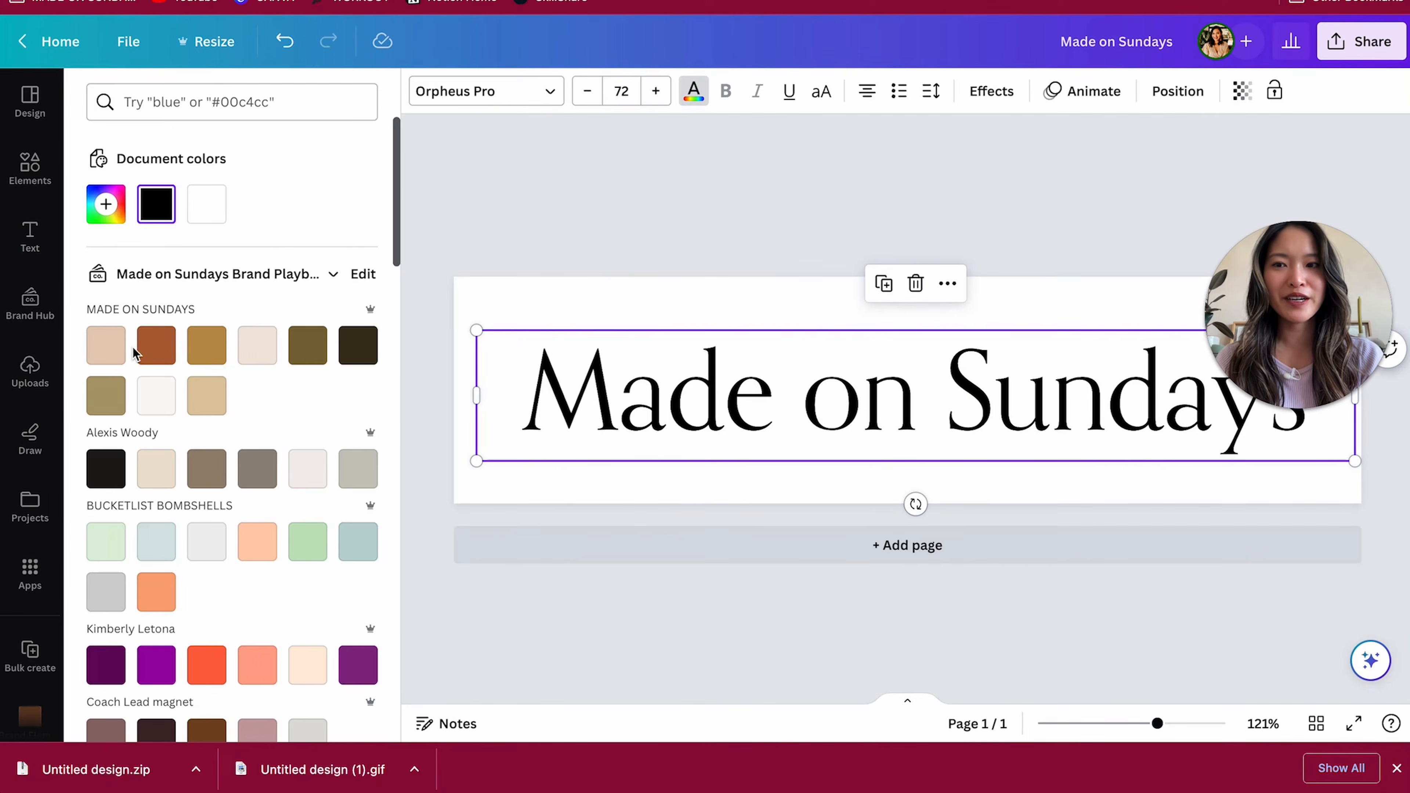
pyautogui.click(162, 360)
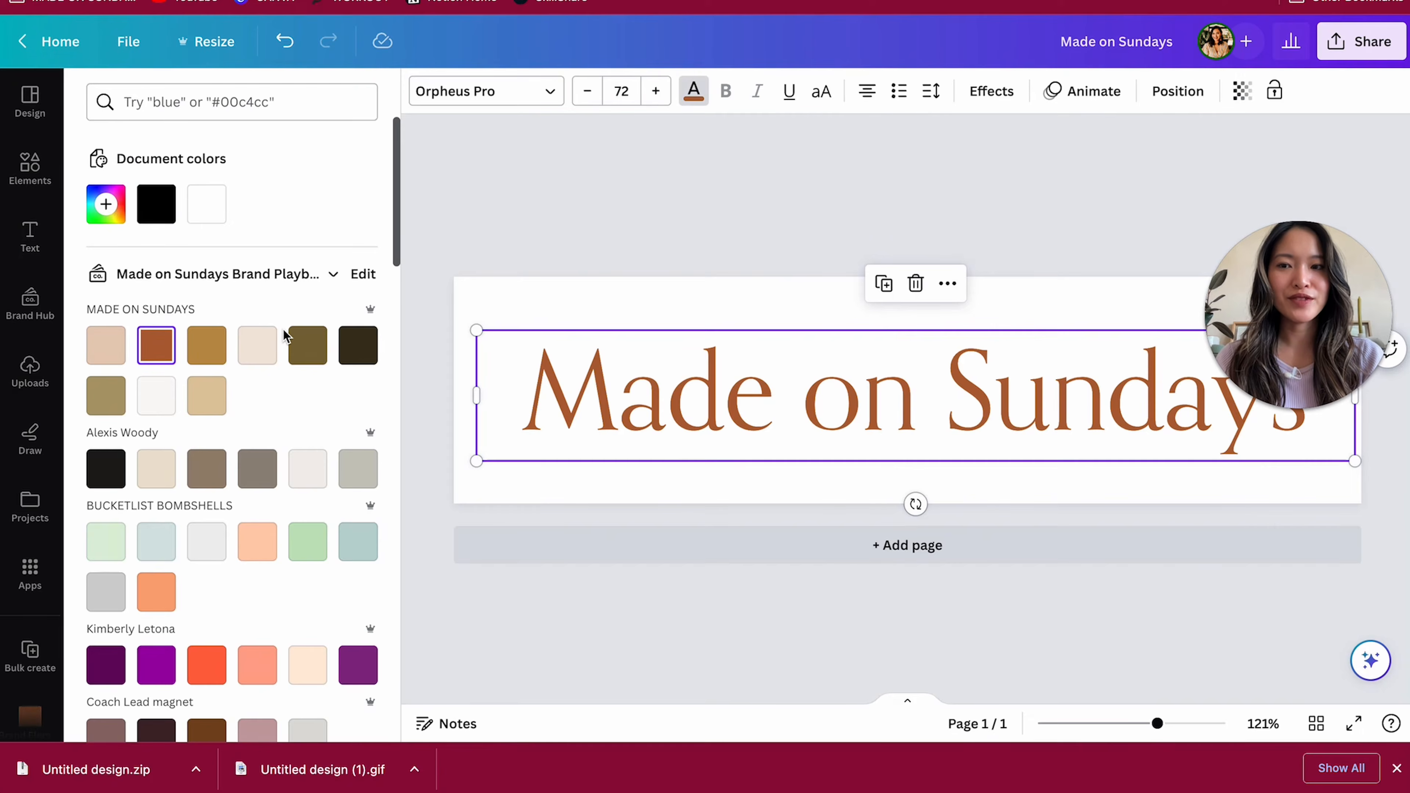
pyautogui.click(306, 345)
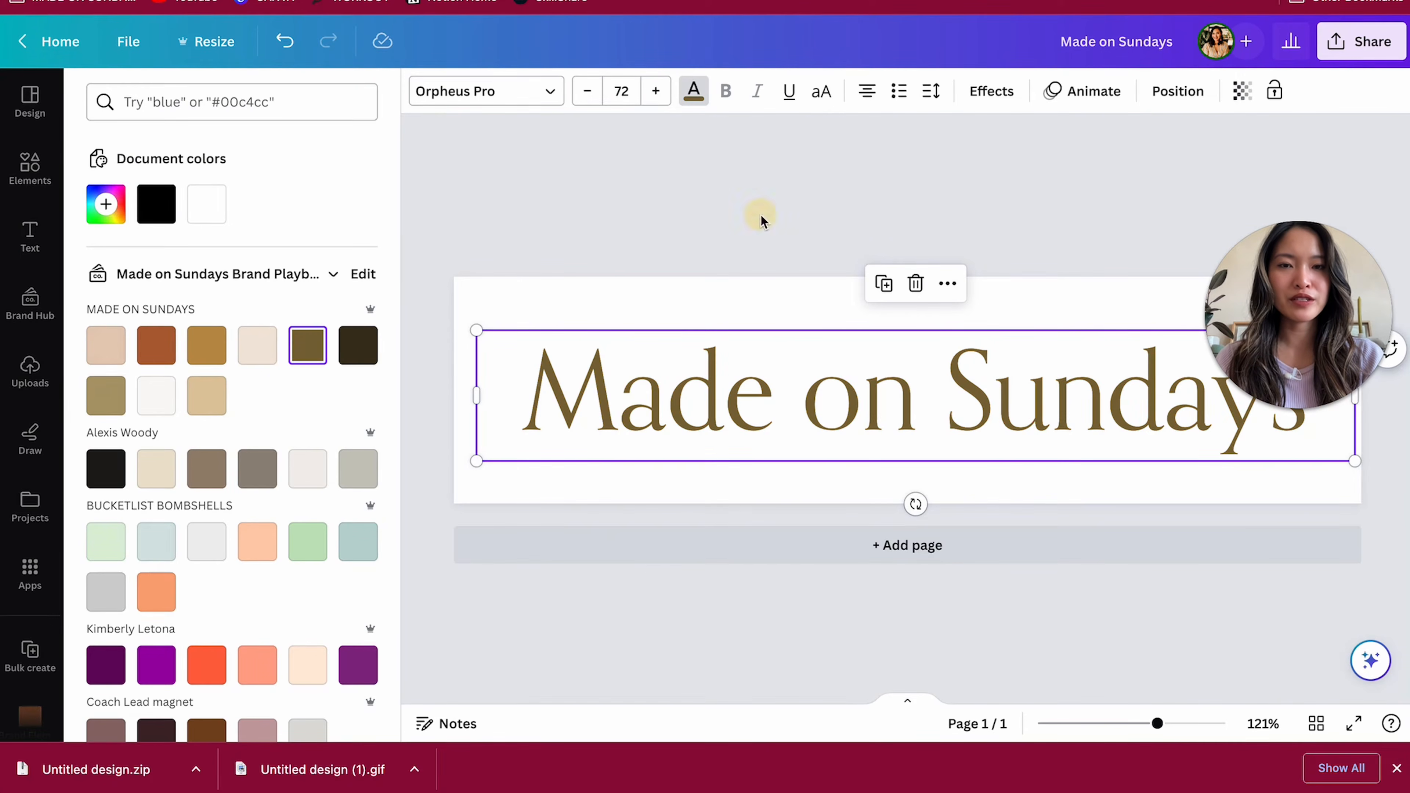
pyautogui.click(761, 219)
pyautogui.moveTo(599, 405); pyautogui.dragTo(541, 375)
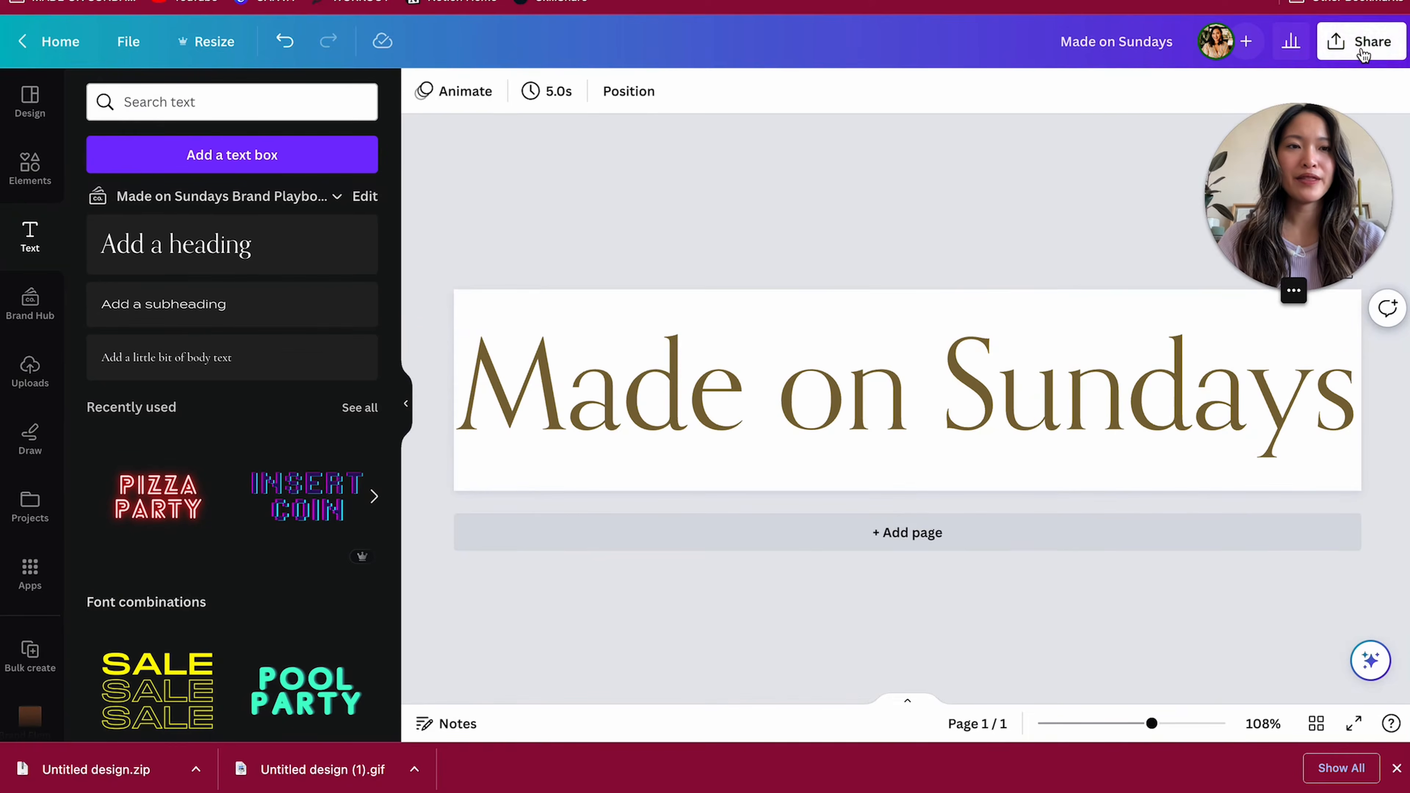
# - Download the wordmark as a 900 × 200 px PNG with a transparent background
pyautogui.click(1361, 46)
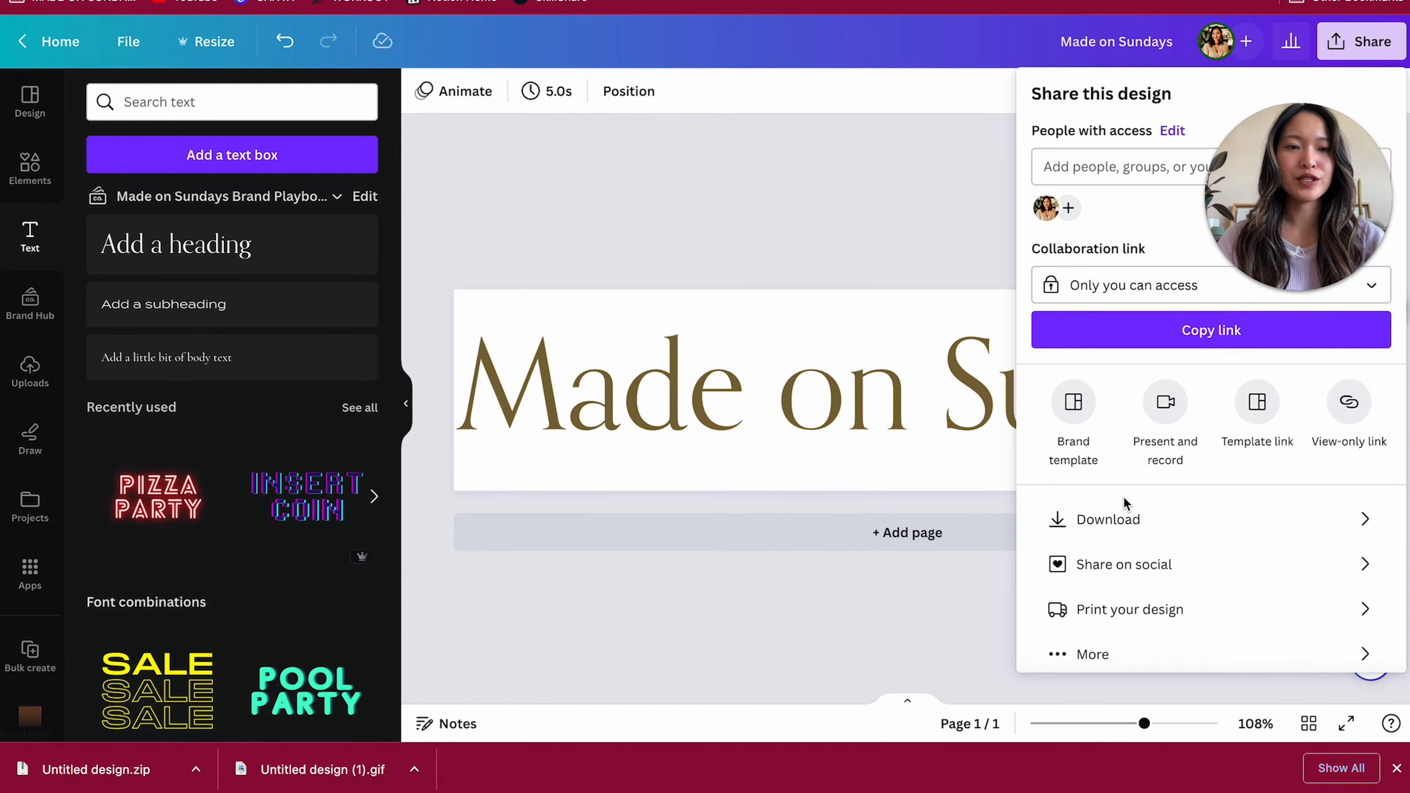
pyautogui.click(1119, 510)
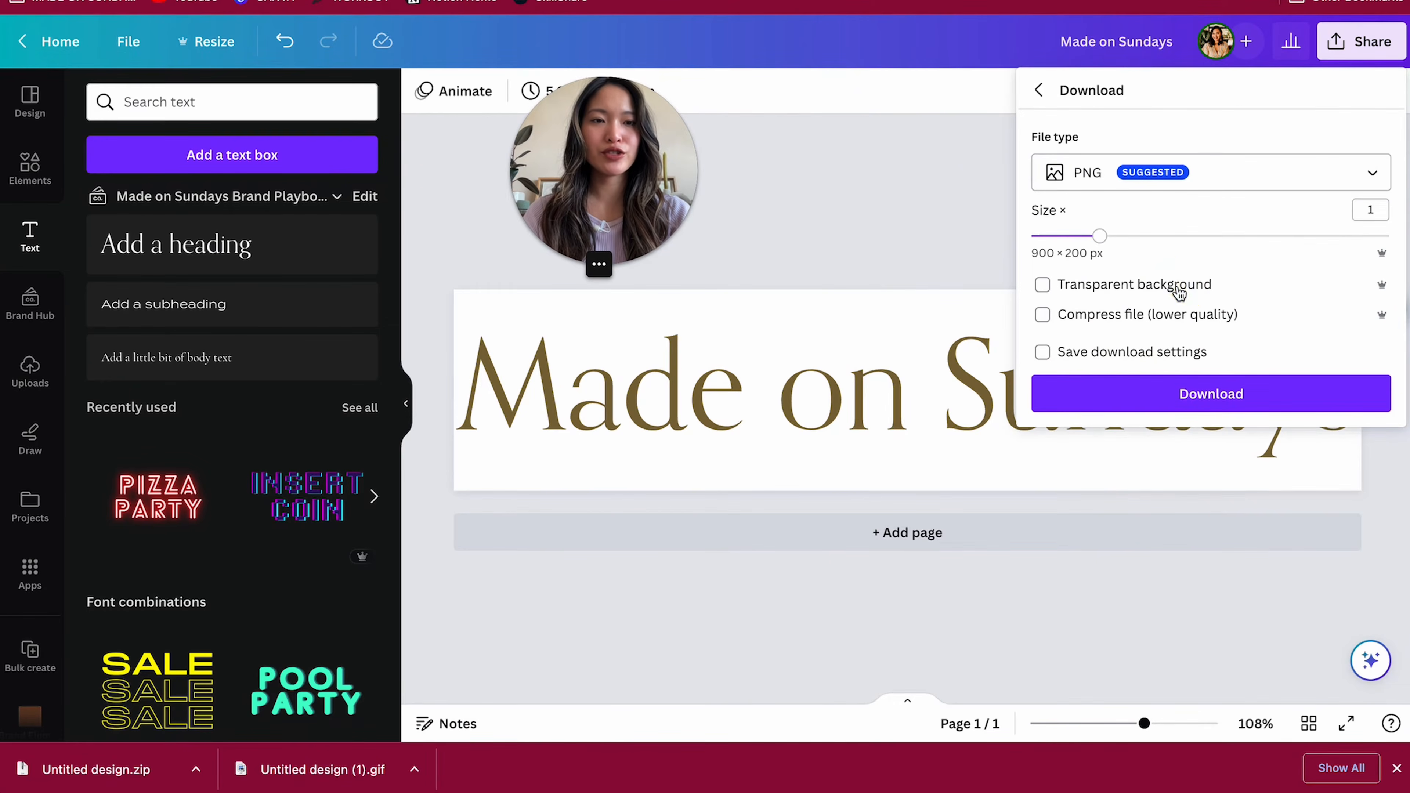
pyautogui.click(1150, 288)
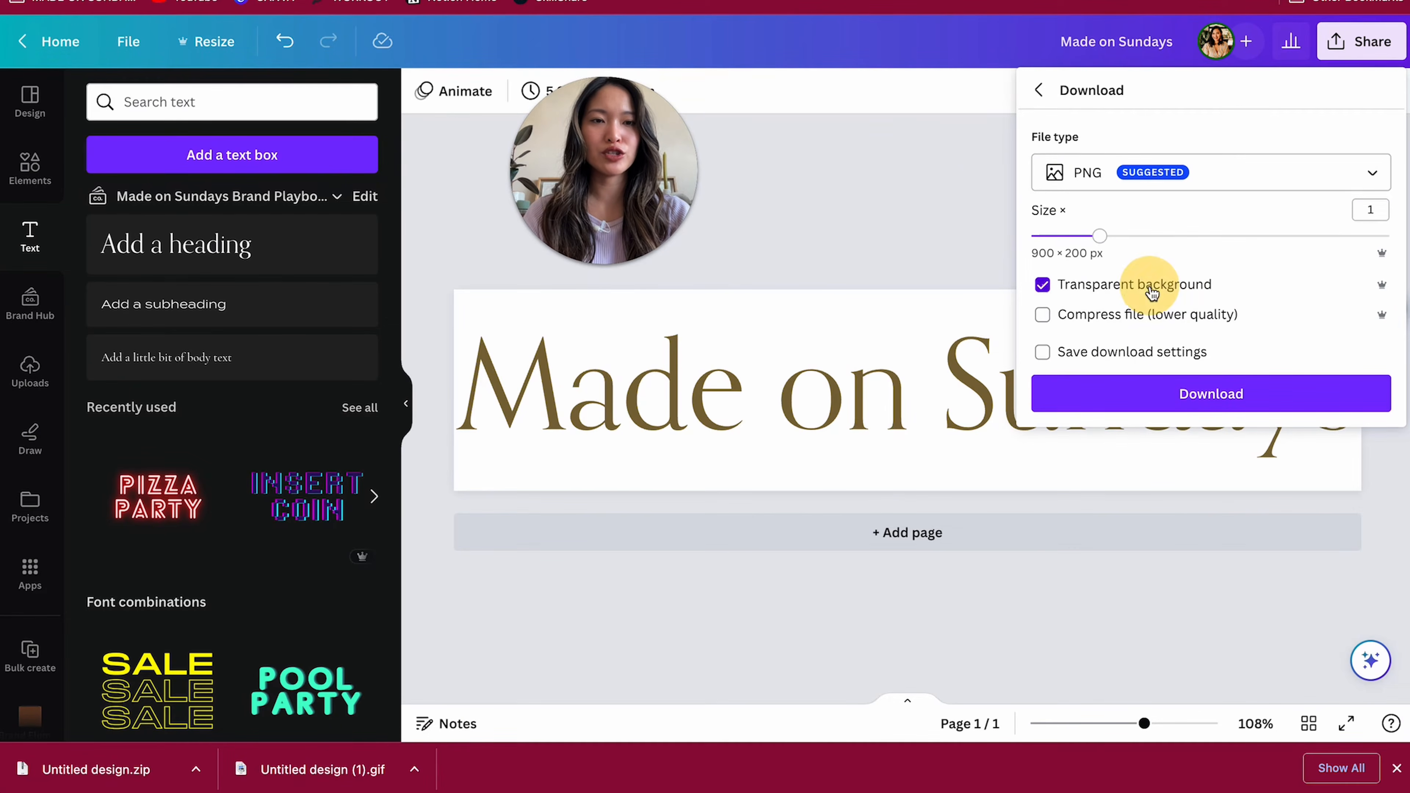
pyautogui.click(1184, 397)
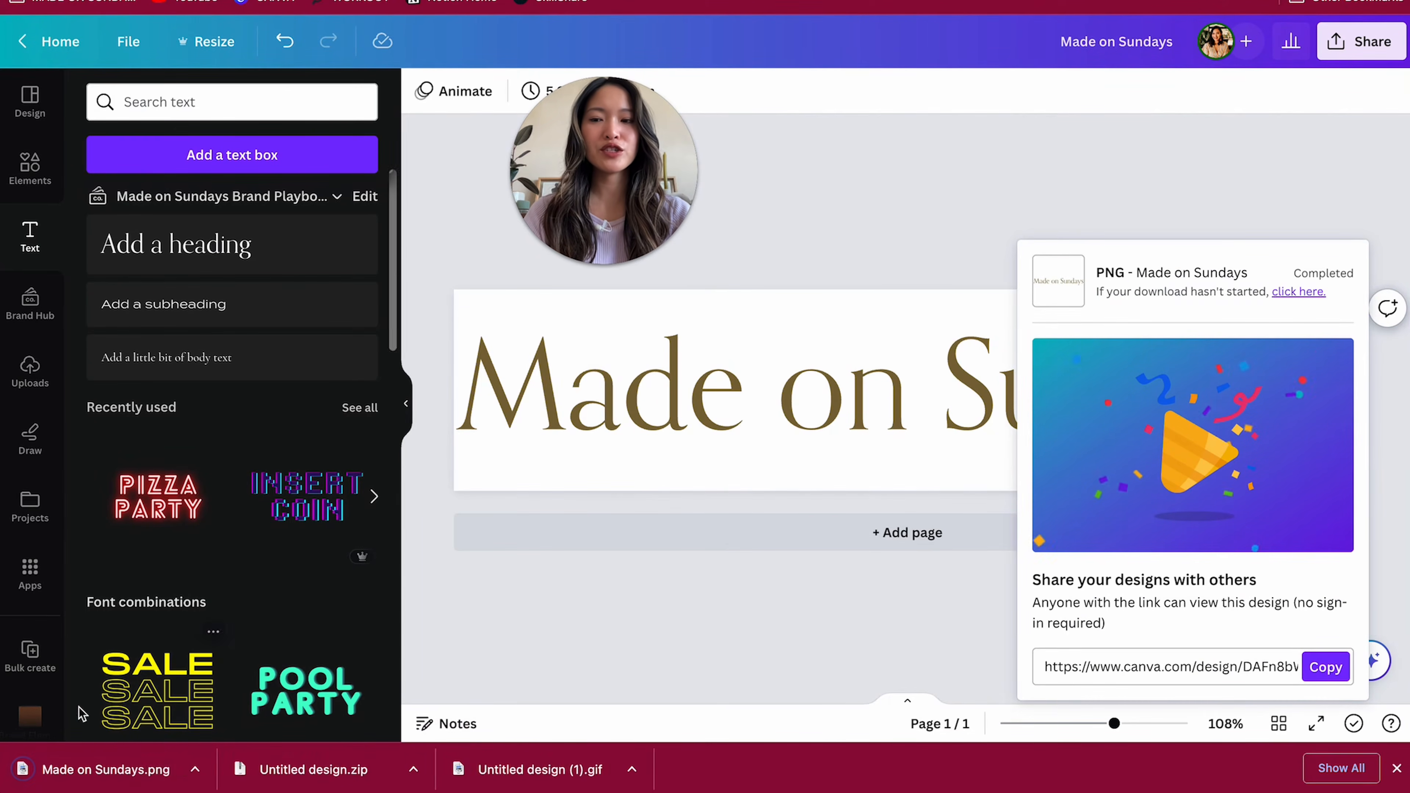
pyautogui.moveTo(83, 779); pyautogui.dragTo(431, 316)
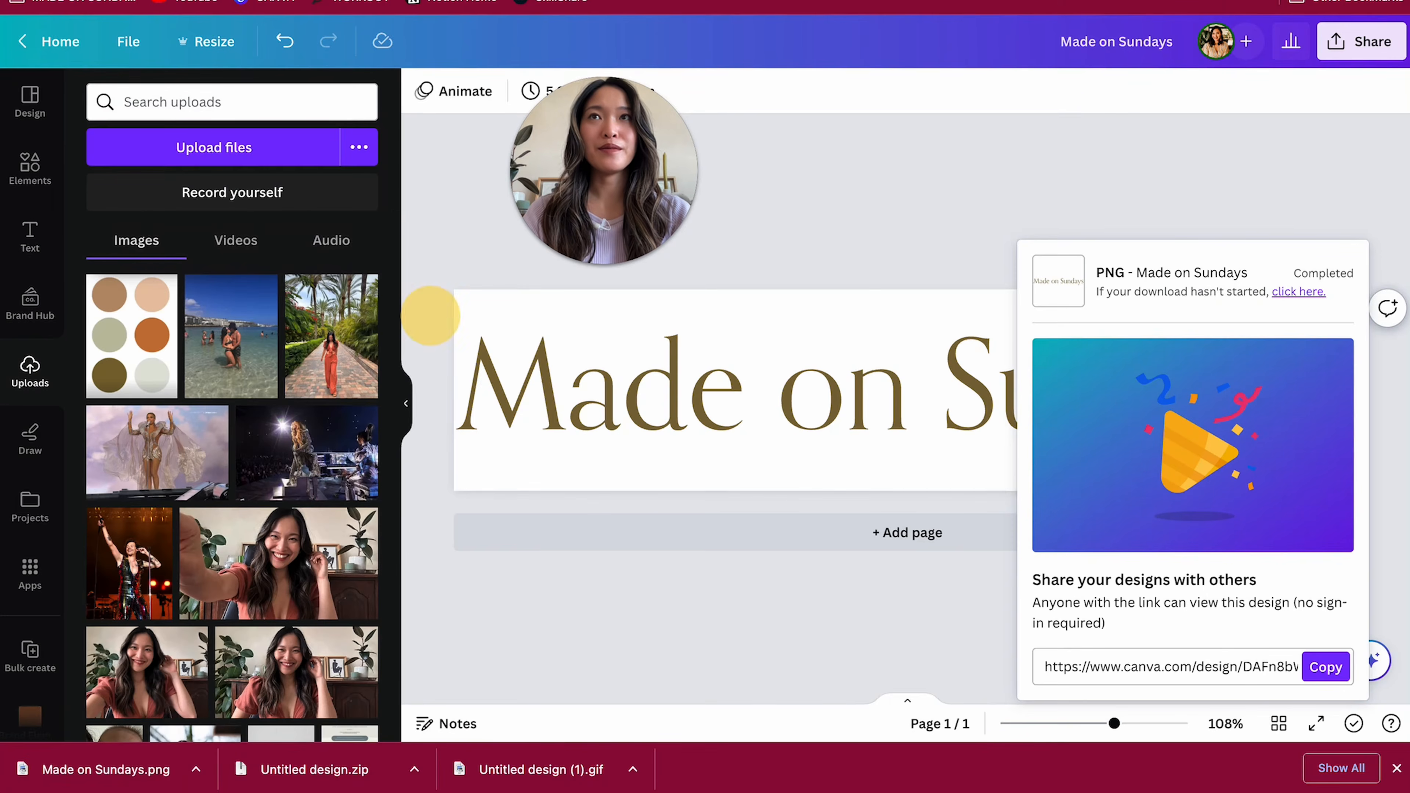
pyautogui.click(920, 278)
pyautogui.click(766, 375)
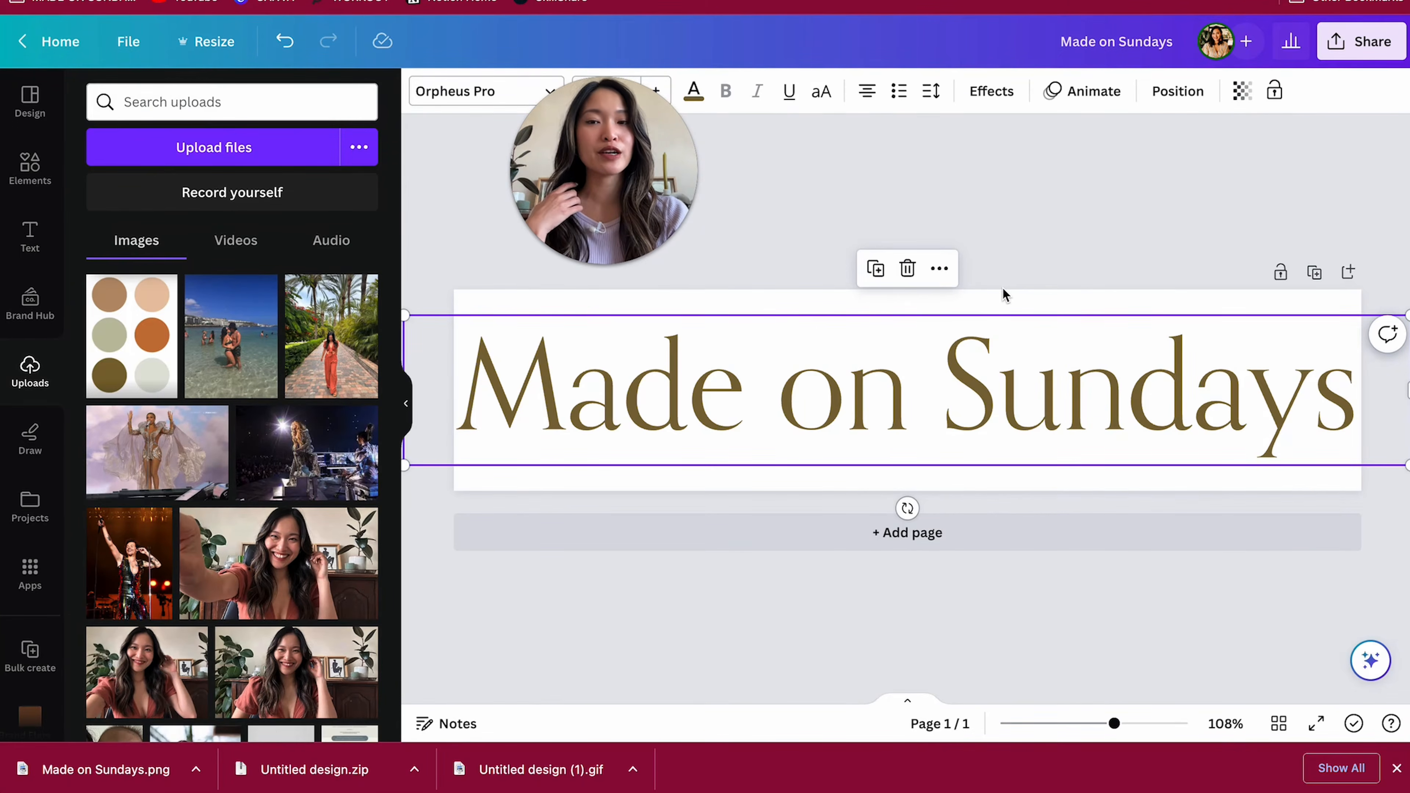
pyautogui.click(1079, 223)
pyautogui.moveTo(619, 186); pyautogui.dragTo(1240, 198)
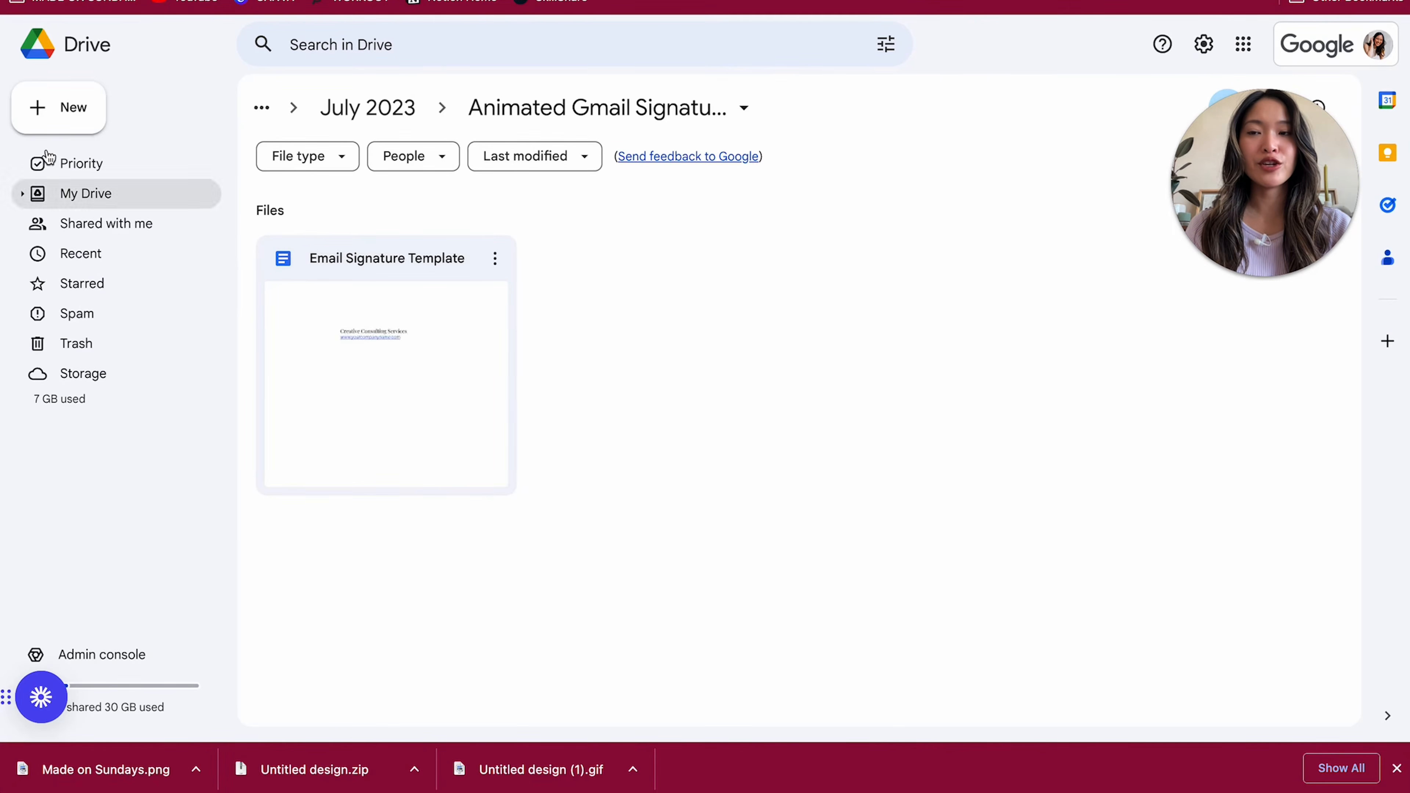
# - Switch to Google Drive and create a new blank Google Docs document in the animated Gmail signature folder
pyautogui.click(61, 108)
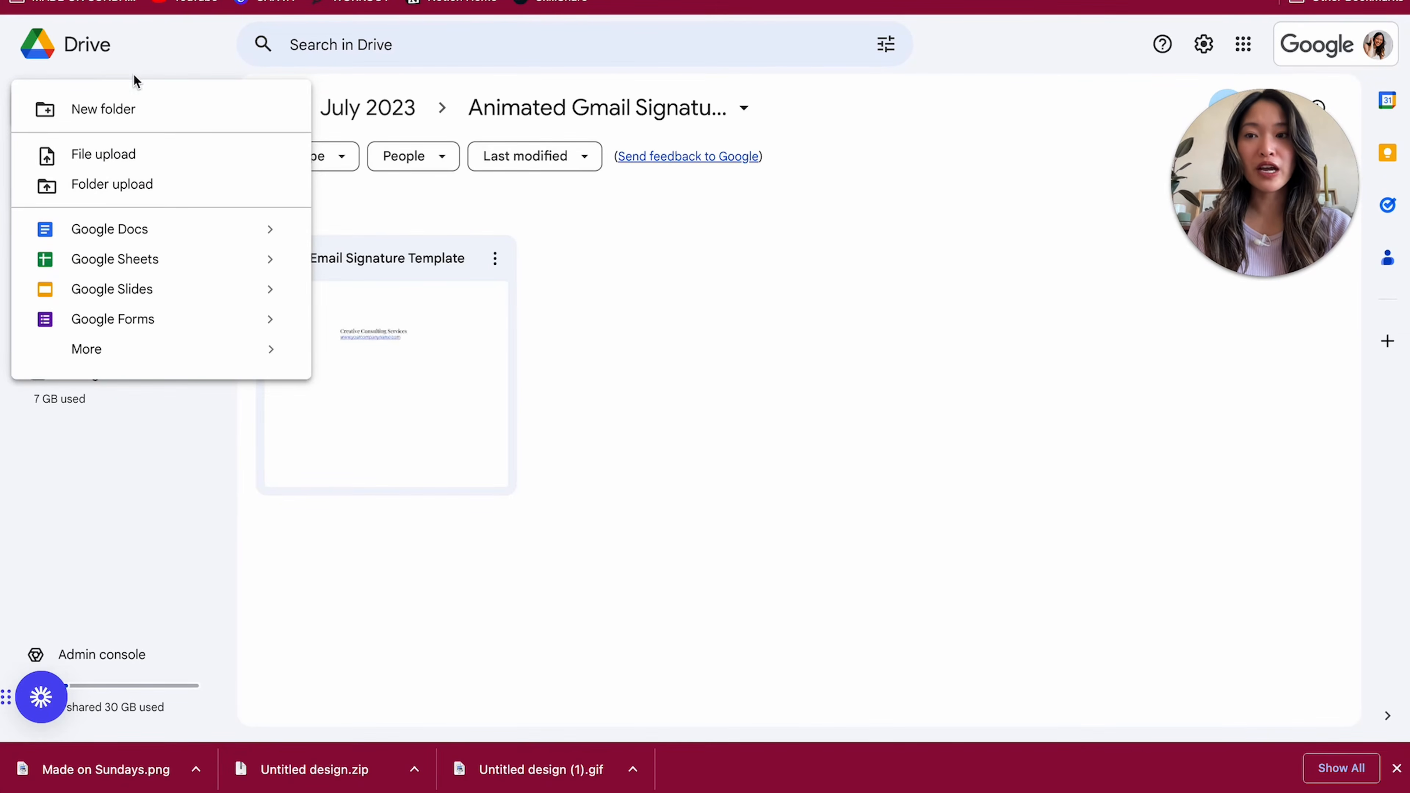
pyautogui.click(783, 430)
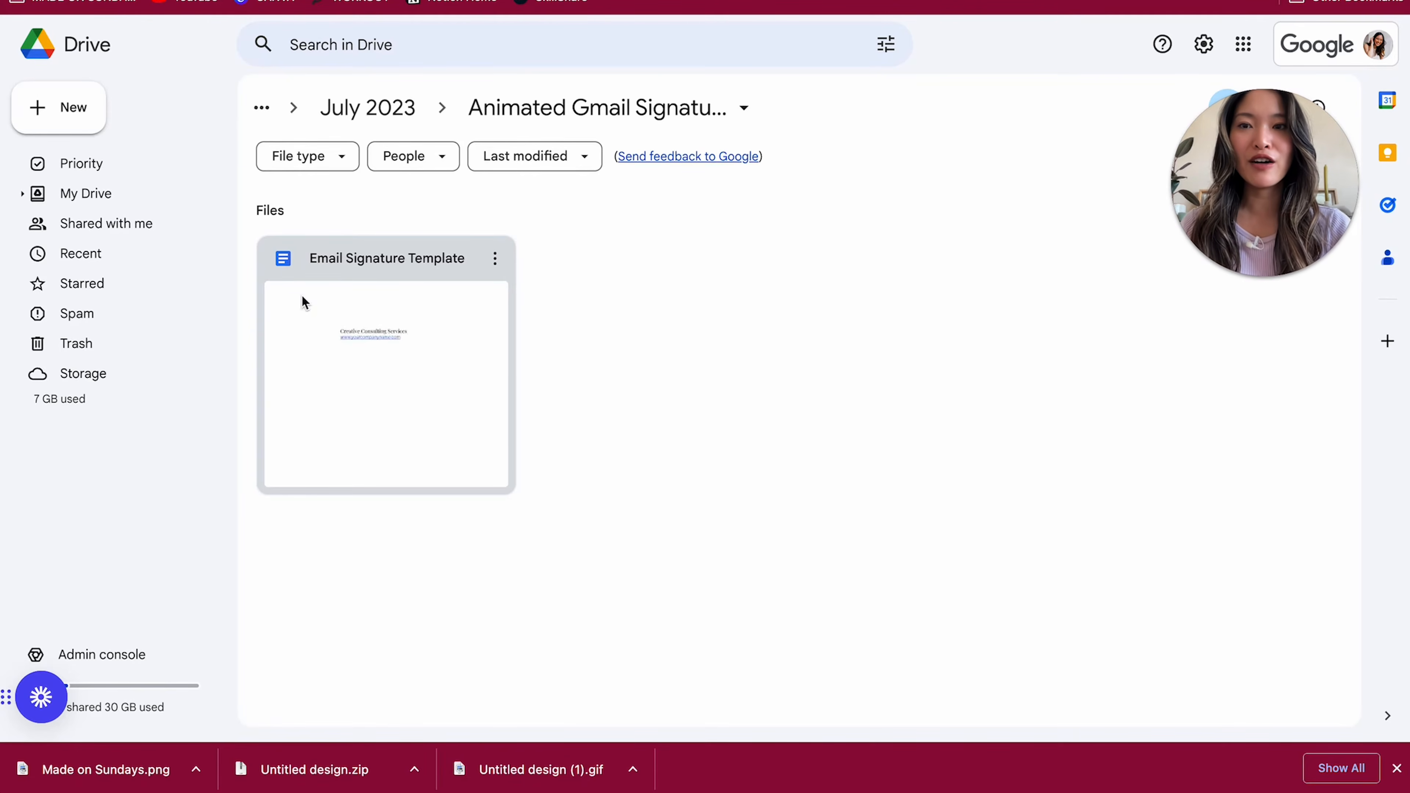
pyautogui.click(85, 127)
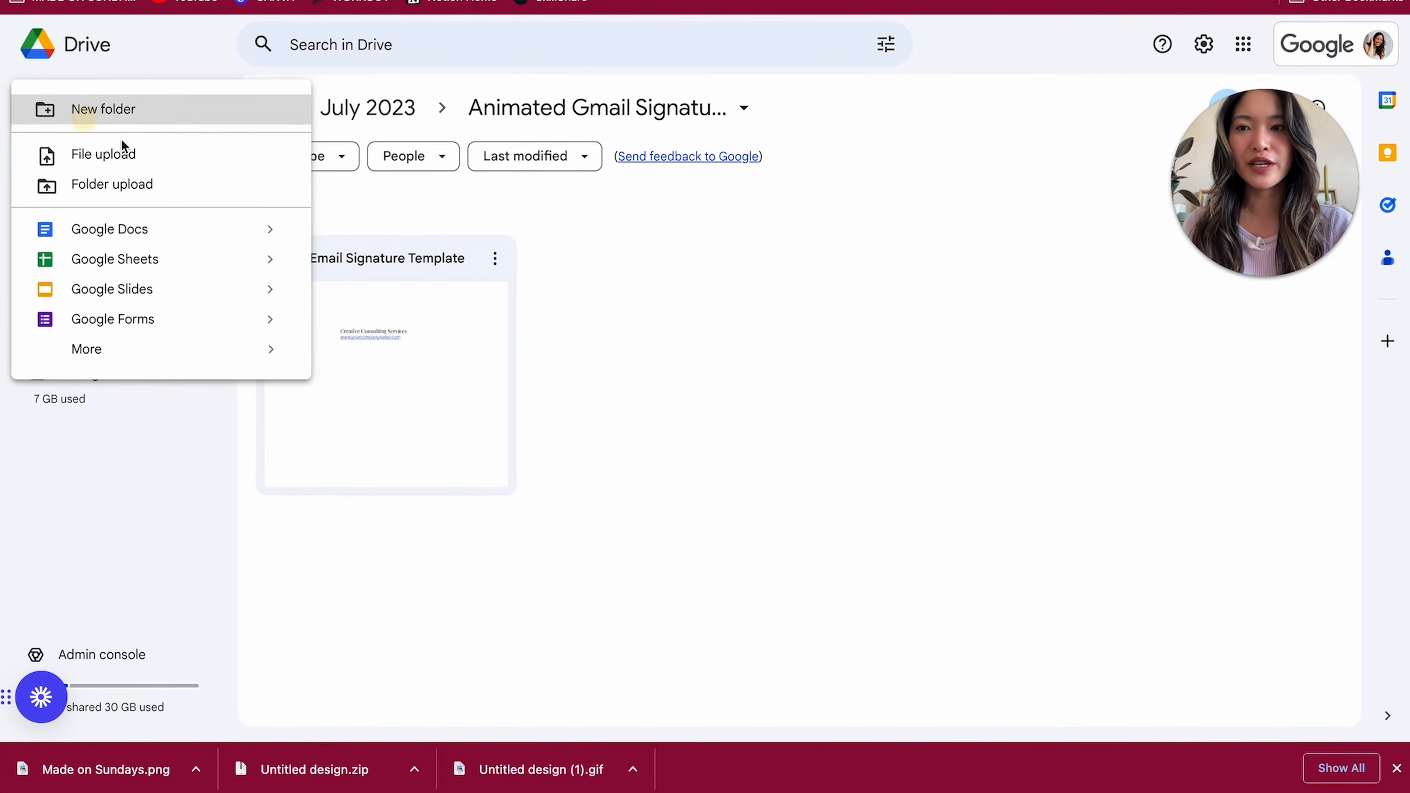
pyautogui.click(175, 232)
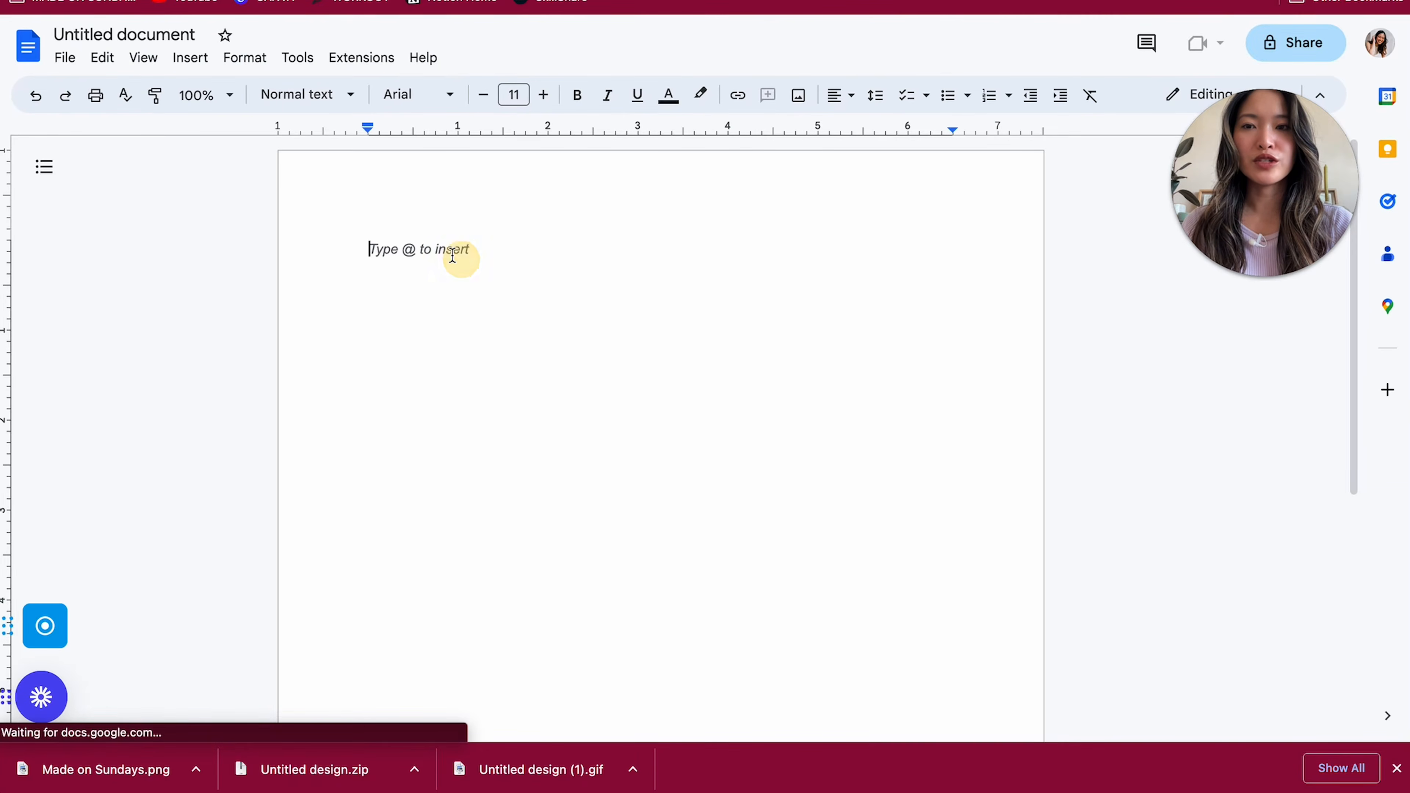
# - Insert a table with two columns and one row into the blank document
pyautogui.click(192, 57)
pyautogui.moveTo(227, 137)
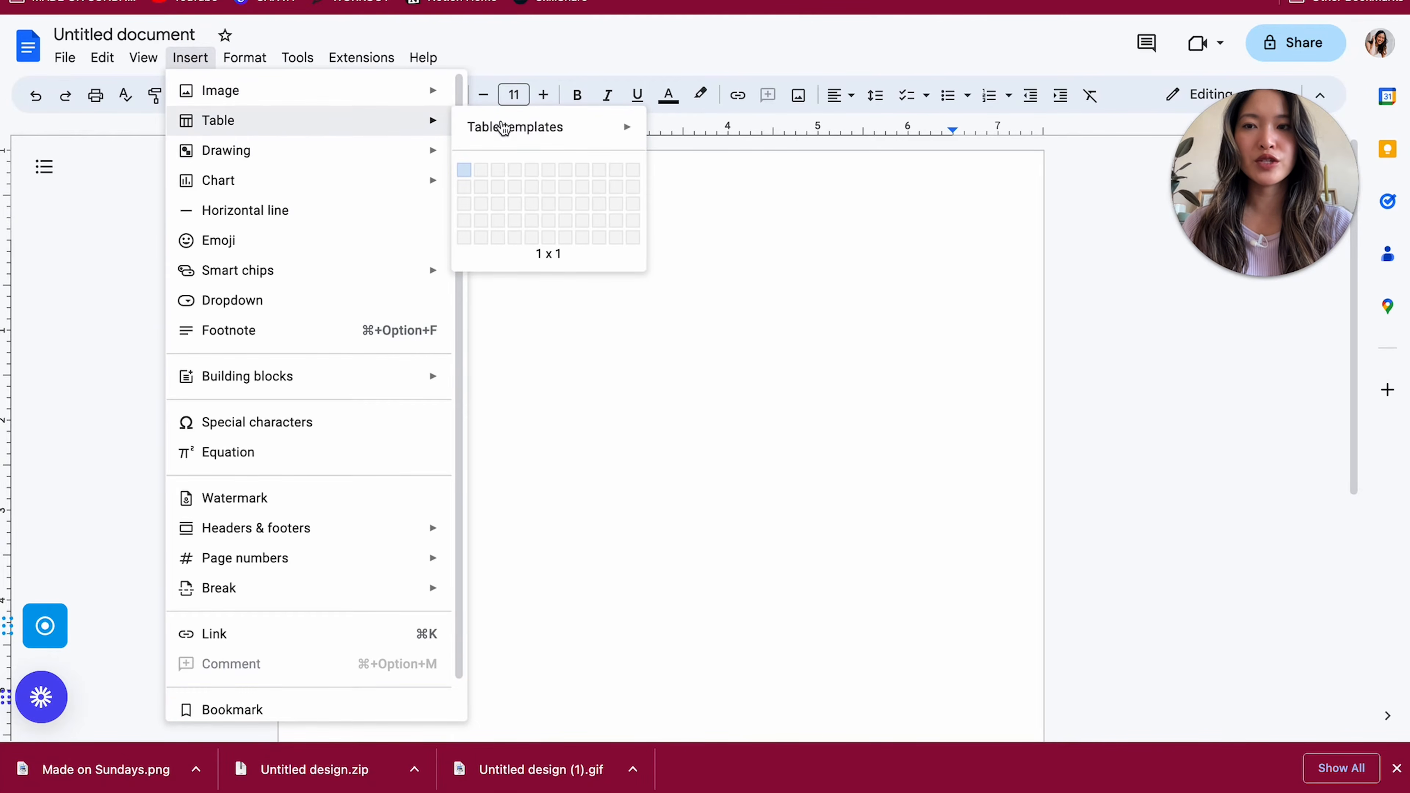
pyautogui.click(482, 173)
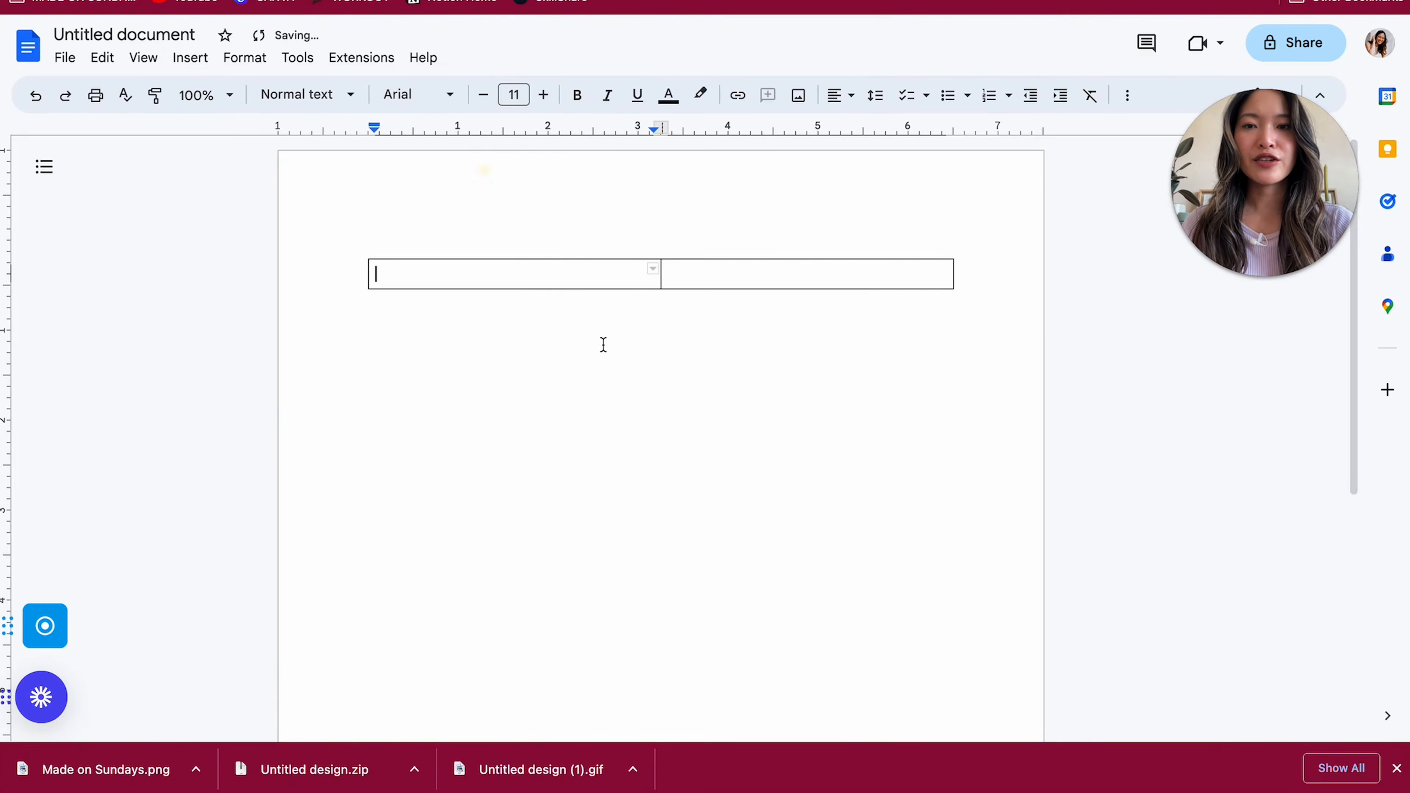
# - Resize the table to a row about 1.7 inches high, with a left column about 1.95 inches and a right column about 3.2 inches wide
pyautogui.click(771, 346)
pyautogui.click(619, 290)
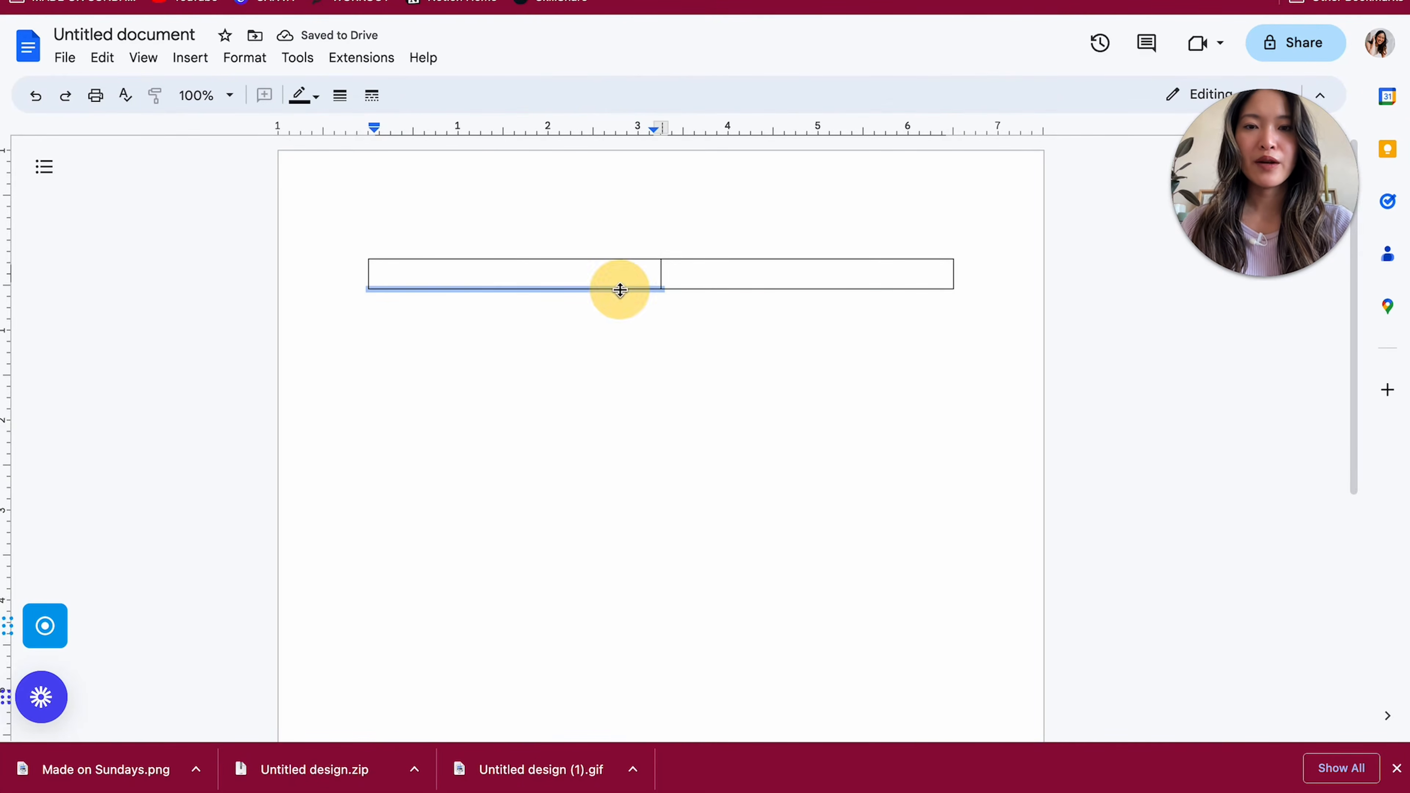
pyautogui.click(680, 324)
pyautogui.moveTo(677, 289); pyautogui.dragTo(688, 414)
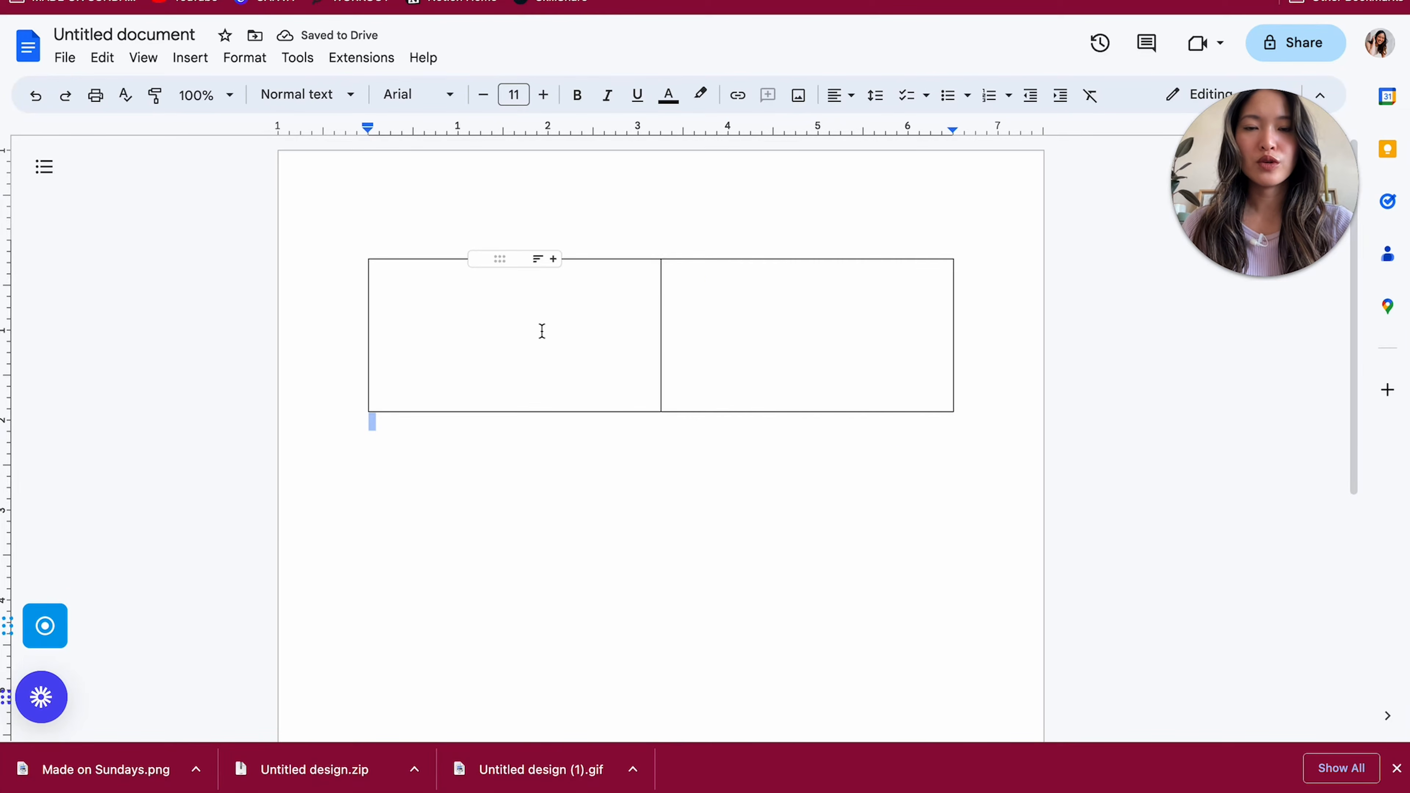
pyautogui.moveTo(662, 325); pyautogui.dragTo(545, 324)
pyautogui.moveTo(952, 339); pyautogui.dragTo(810, 339)
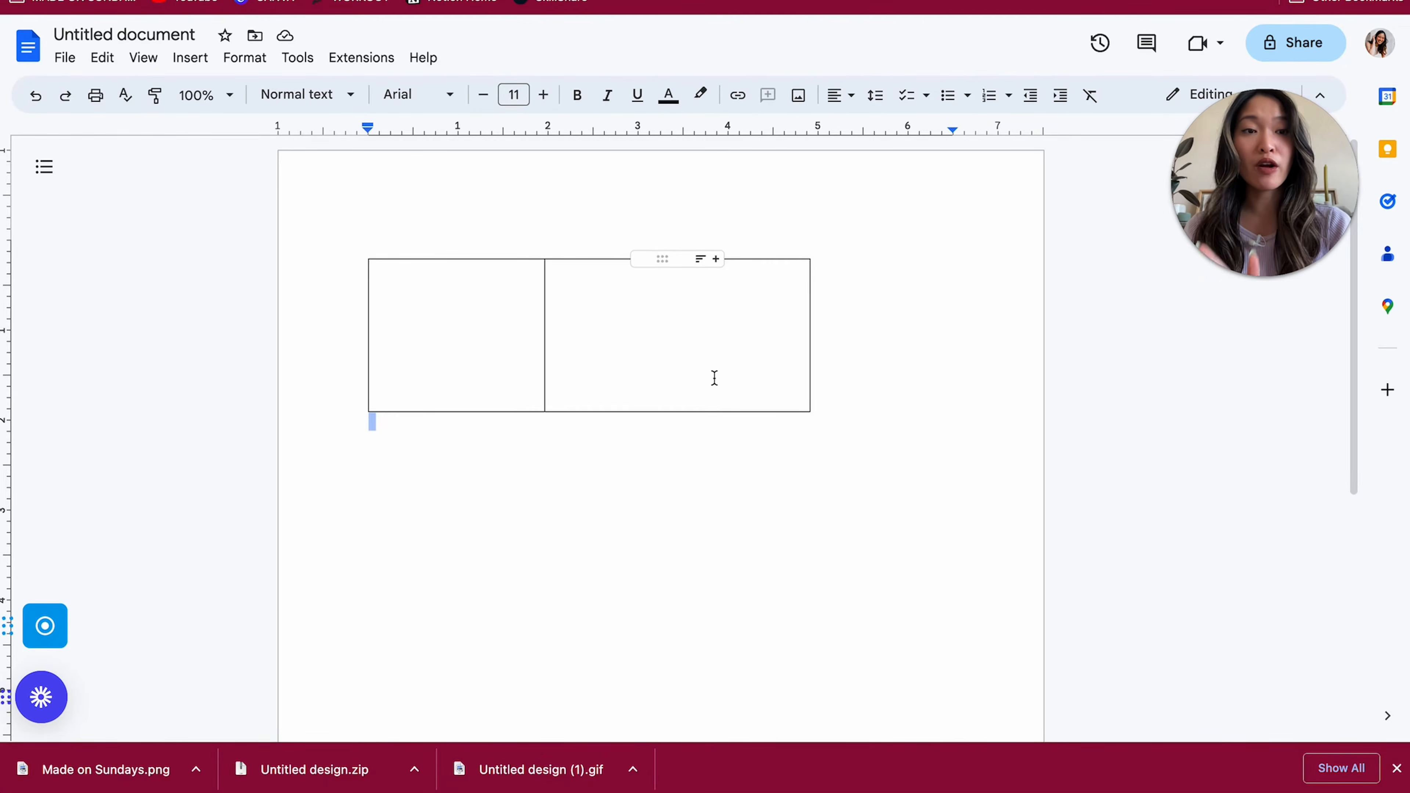
pyautogui.click(615, 293)
pyautogui.moveTo(810, 328); pyautogui.dragTo(835, 328)
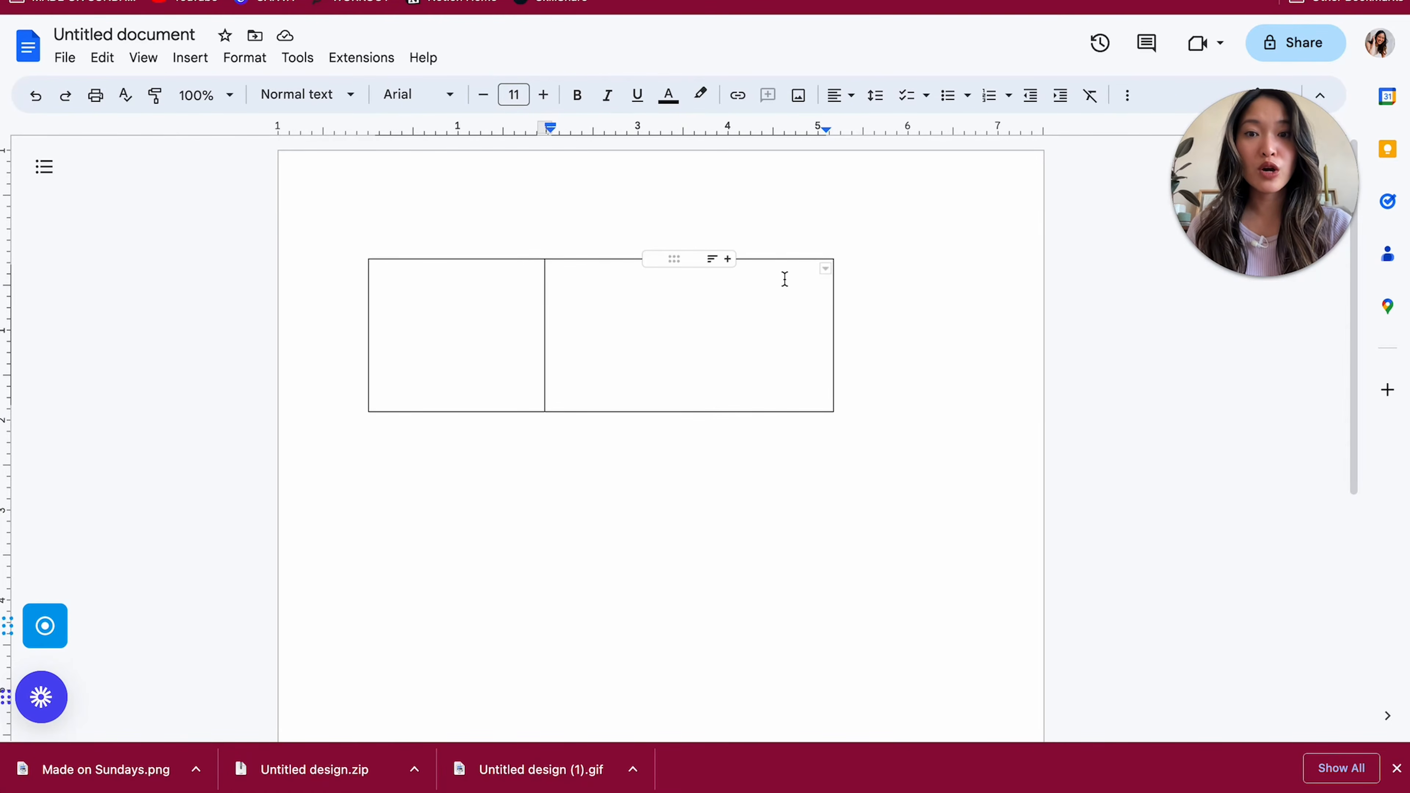
pyautogui.doubleClick(583, 282)
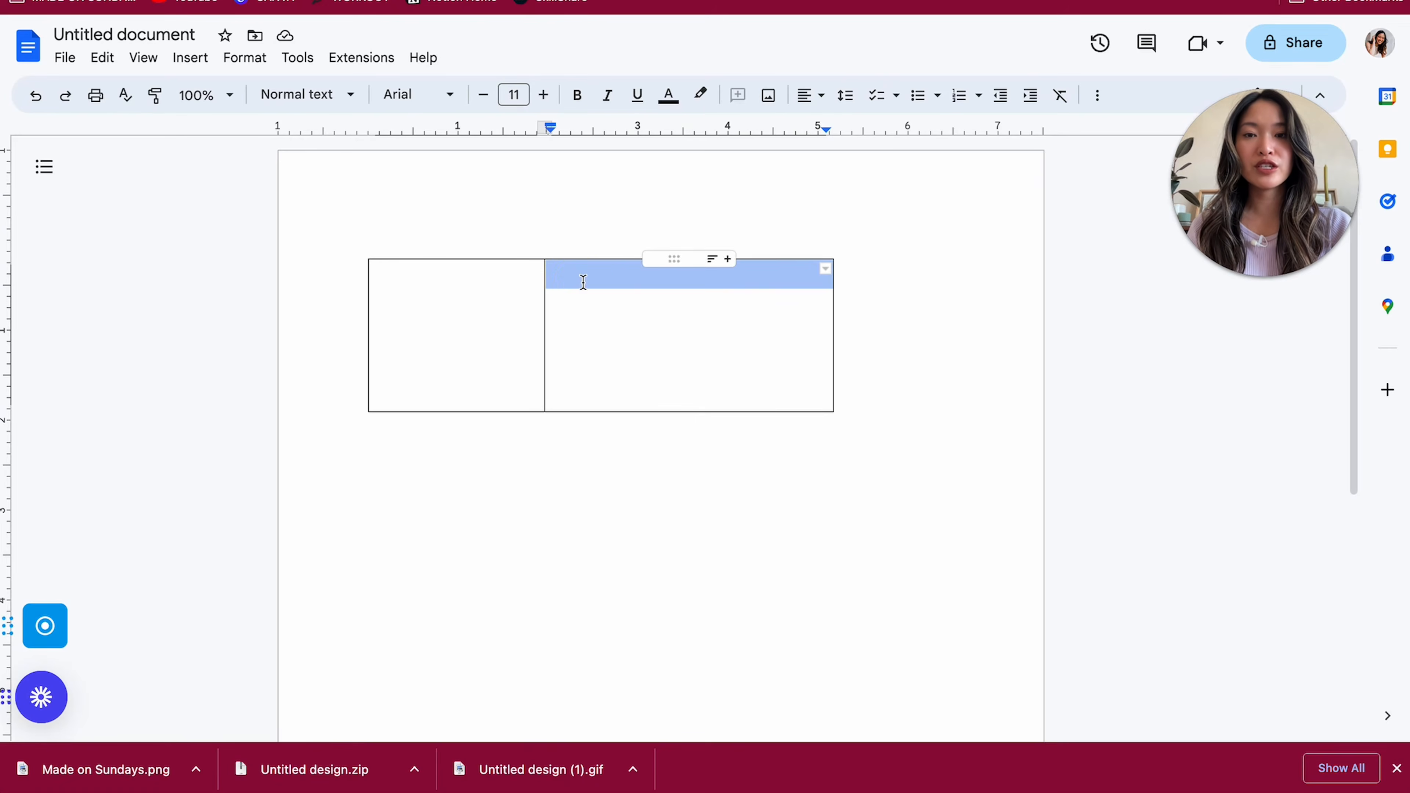
pyautogui.click(583, 282)
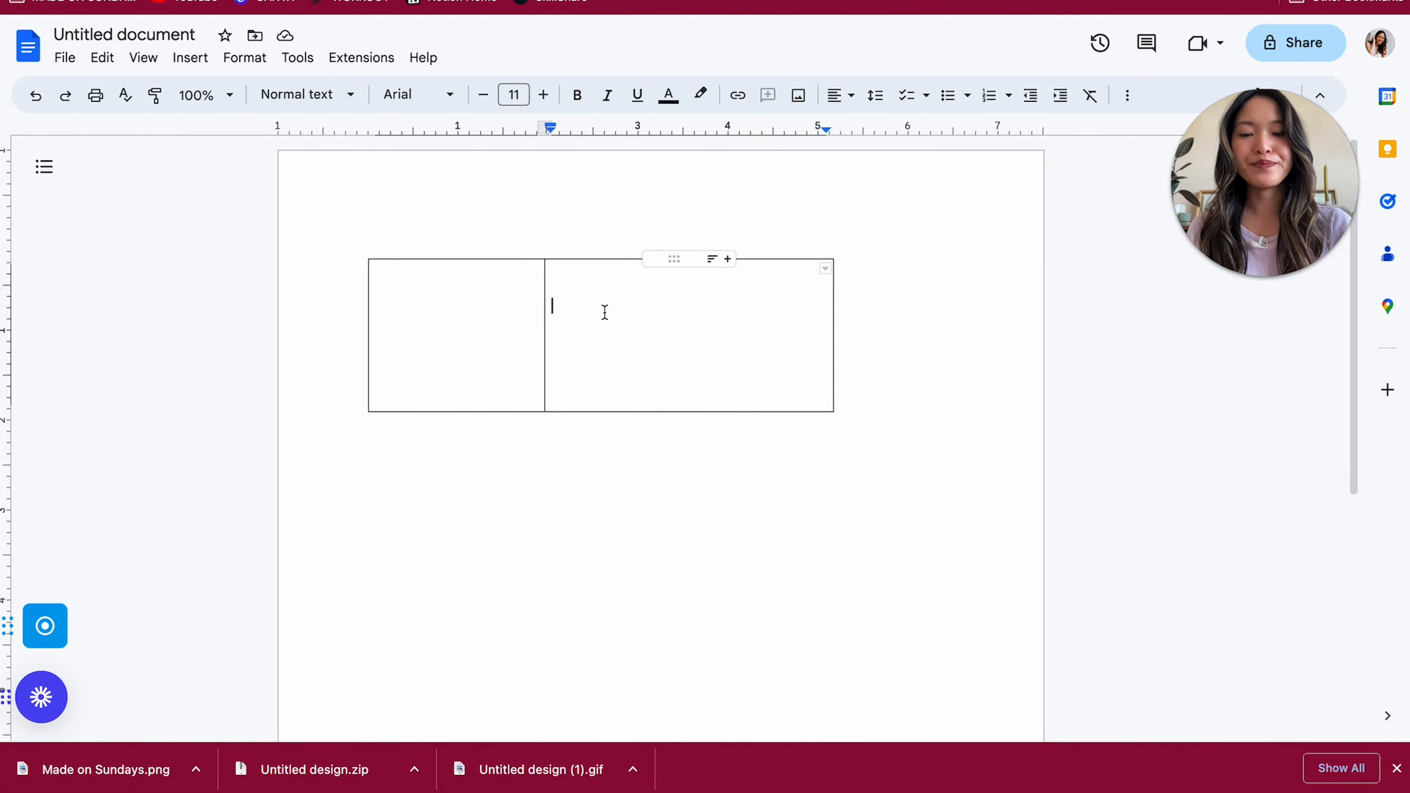
pyautogui.write('Brand & Website Design Studio')
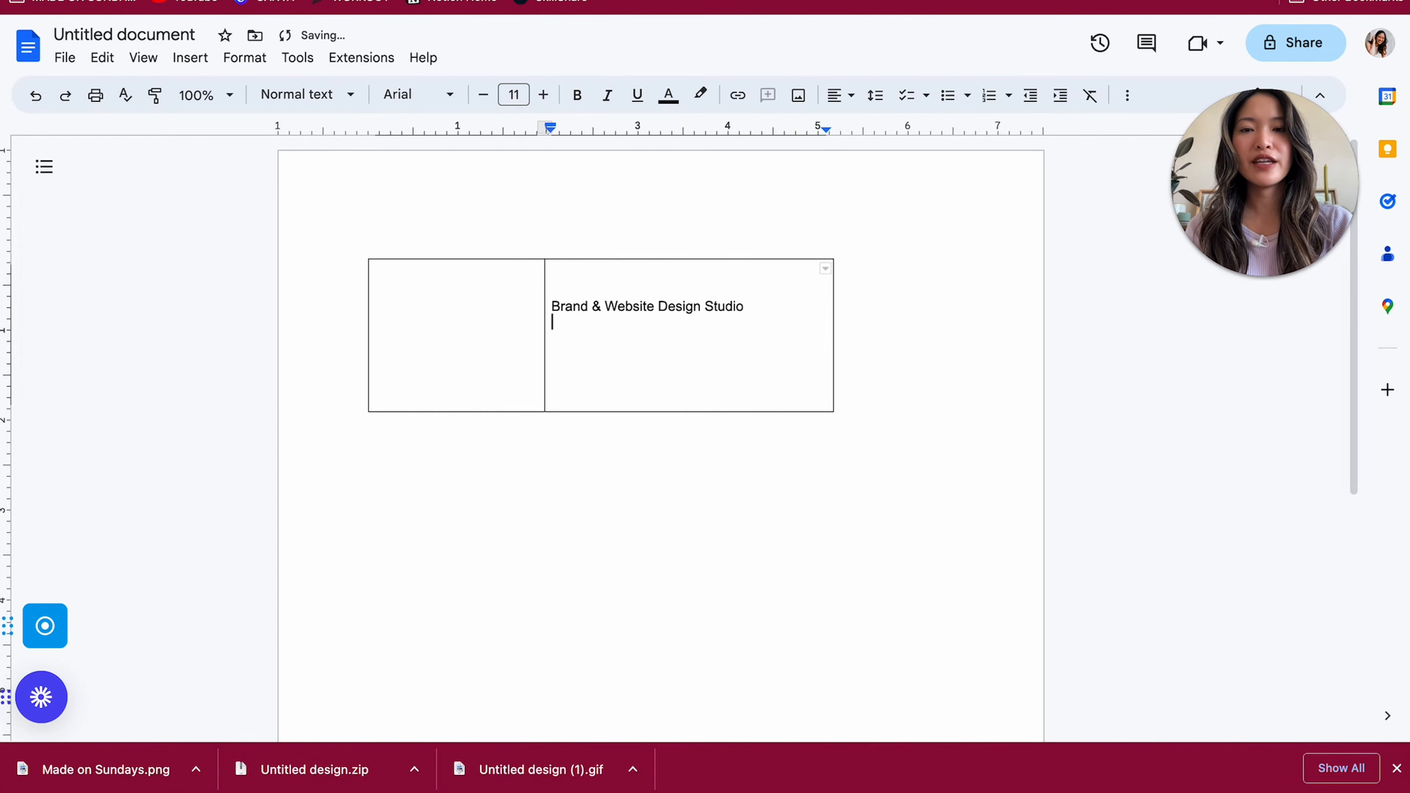
pyautogui.write('ww')
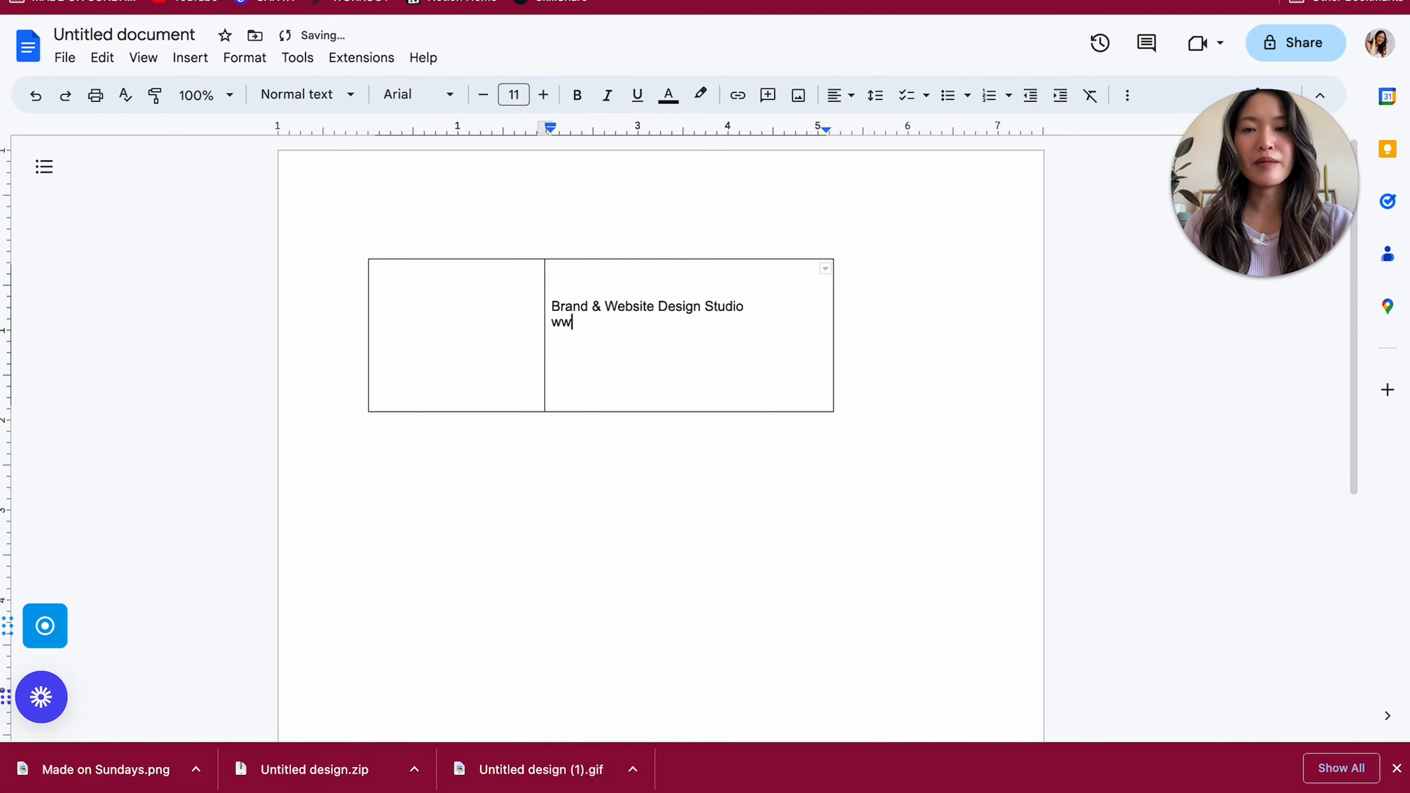
pyautogui.press('BackSpace')
pyautogui.press('BackSpace')
pyautogui.press('BackSpace')
pyautogui.press('BackSpace')
pyautogui.press('BackSpace')
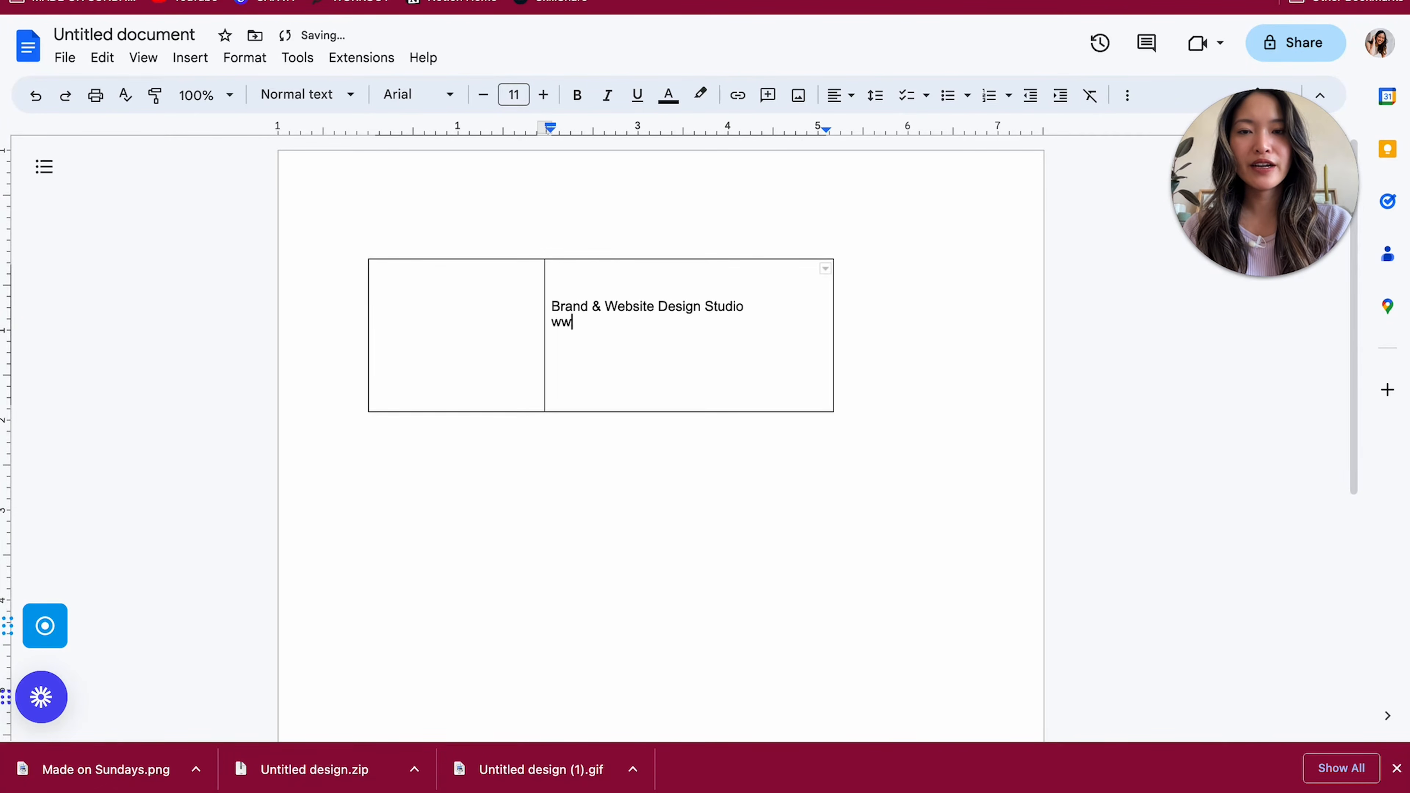
pyautogui.write('.madeonsundays.c')
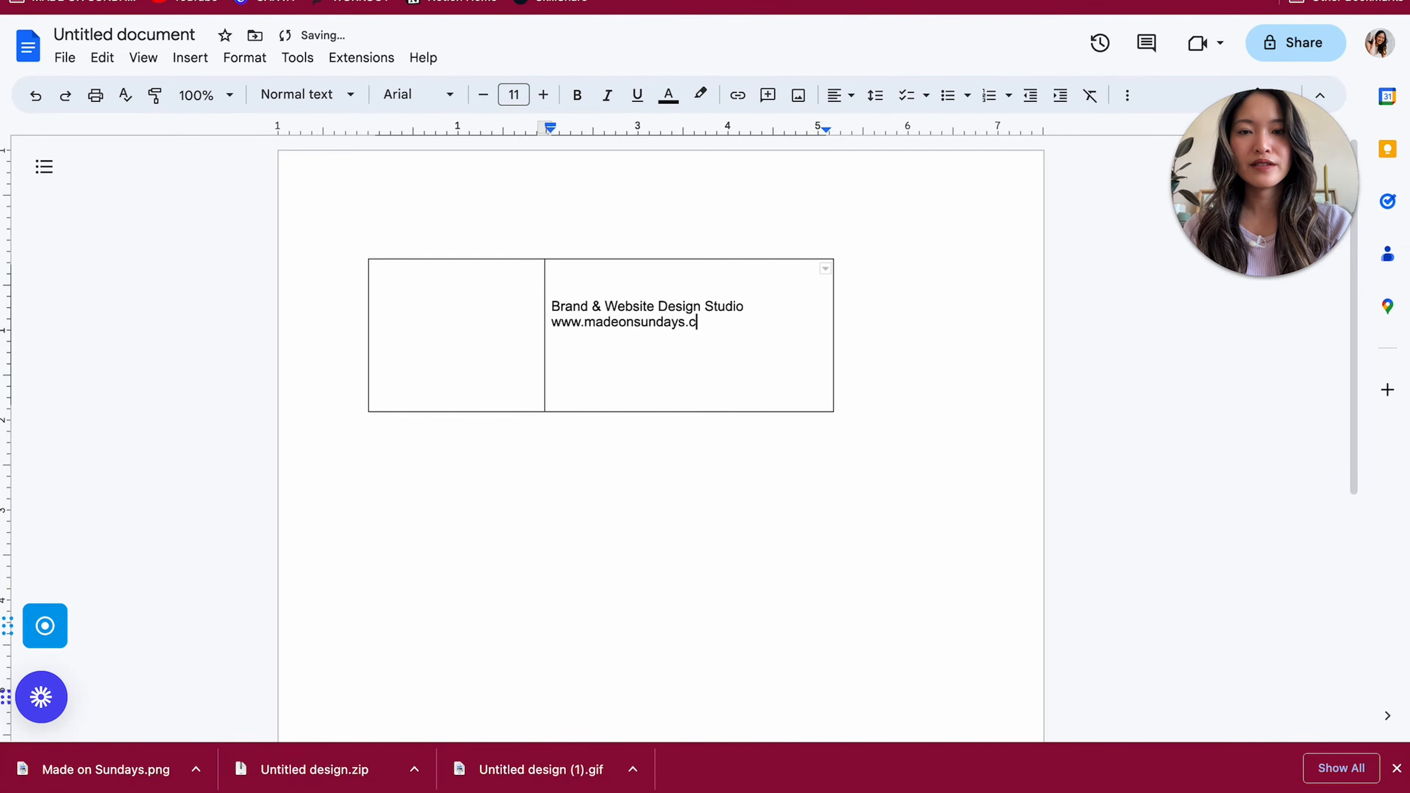
# - Change the font of the tagline and website address lines to Cormorant Garamond
pyautogui.click(755, 308)
pyautogui.click(742, 323)
pyautogui.moveTo(743, 323); pyautogui.dragTo(546, 306)
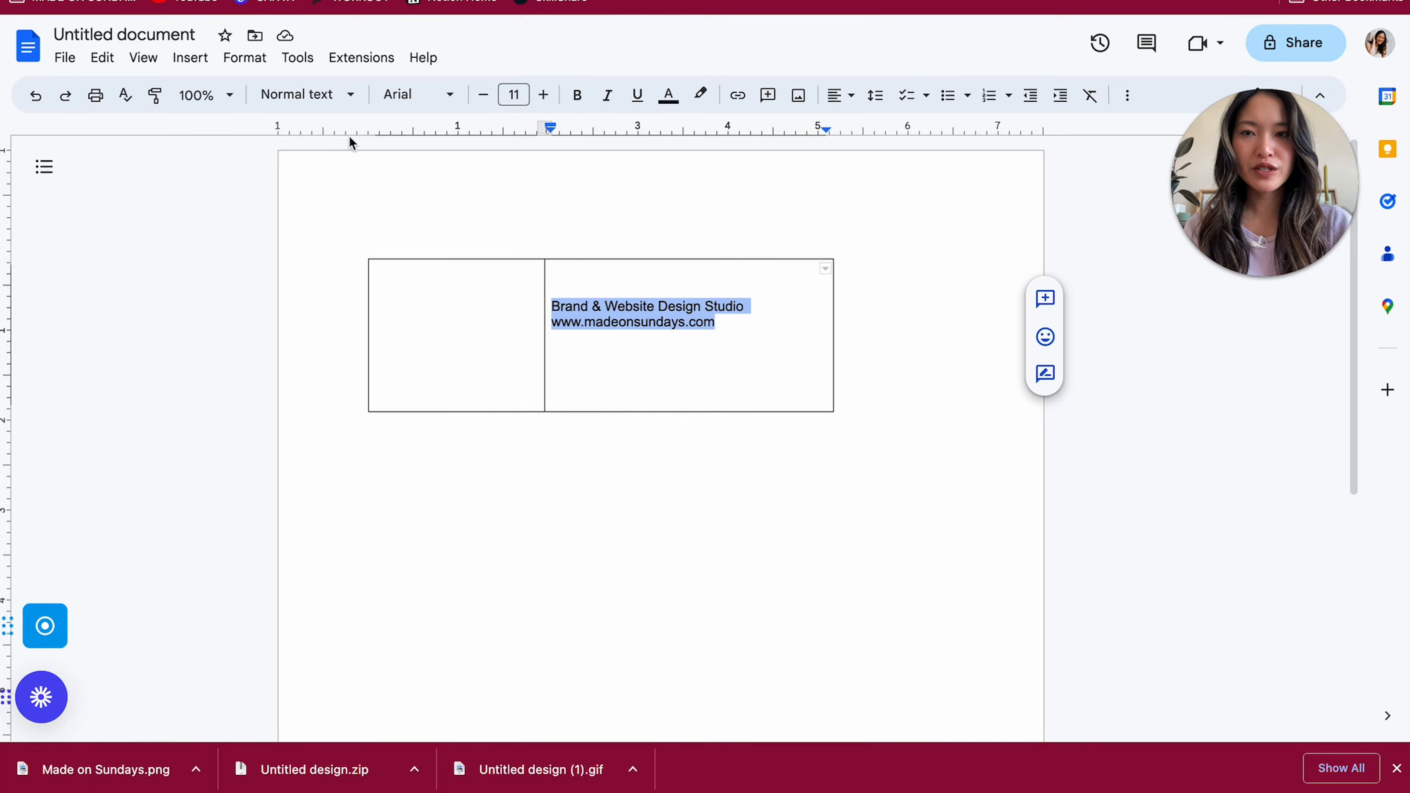
pyautogui.click(392, 103)
pyautogui.moveTo(469, 262)
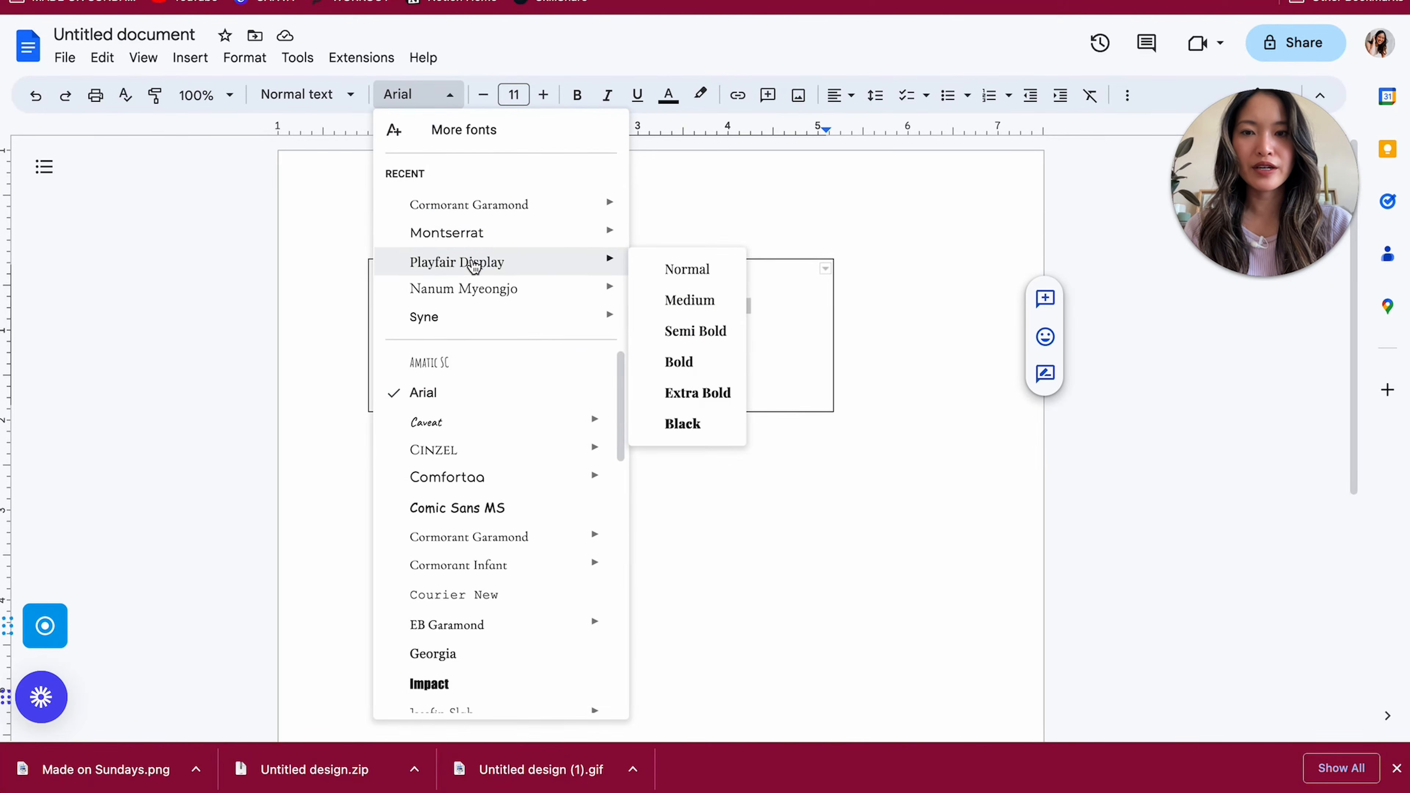
pyautogui.click(471, 205)
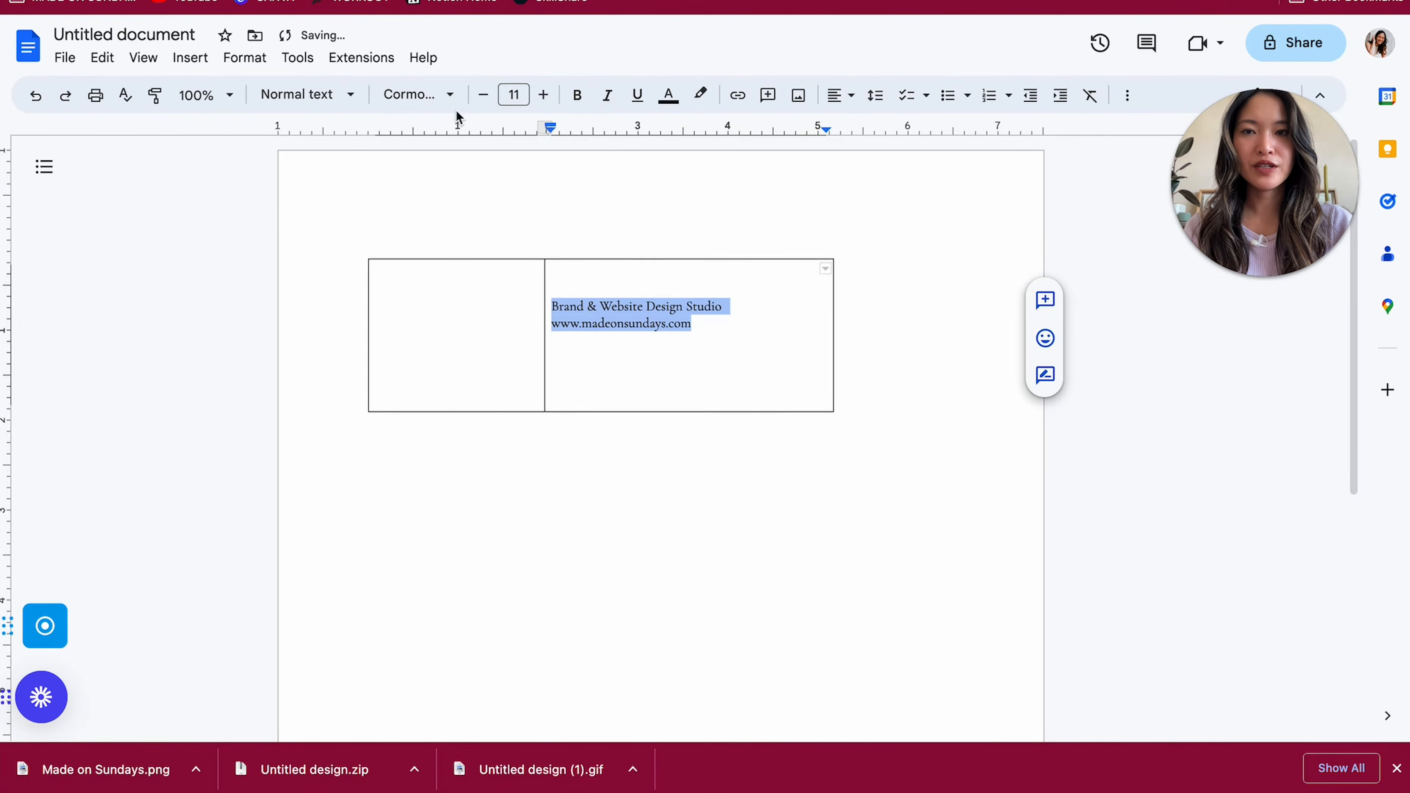
# - Set the font size of the tagline and website address lines to 15
pyautogui.click(544, 95)
pyautogui.click(544, 95)
pyautogui.click(543, 95)
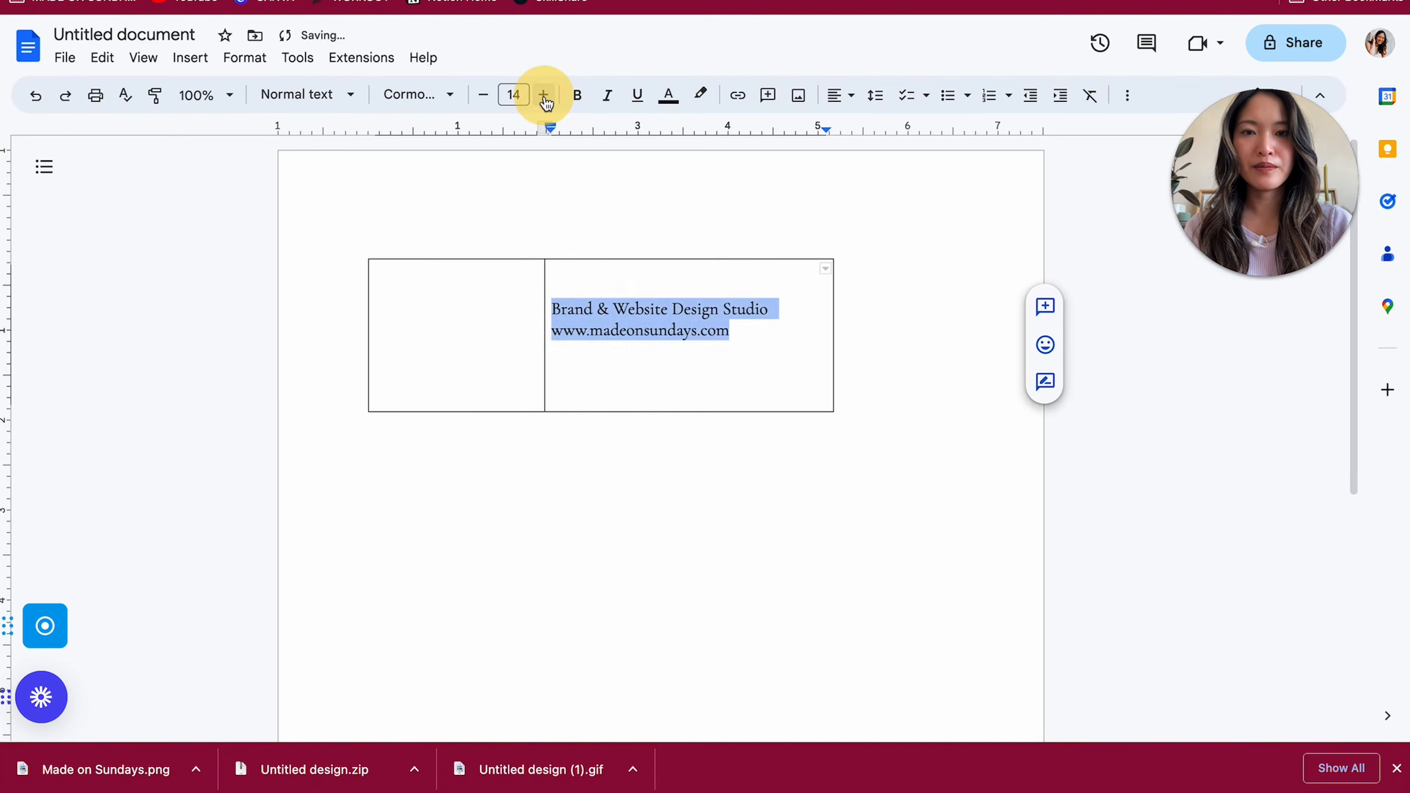
pyautogui.click(544, 95)
pyautogui.click(544, 95)
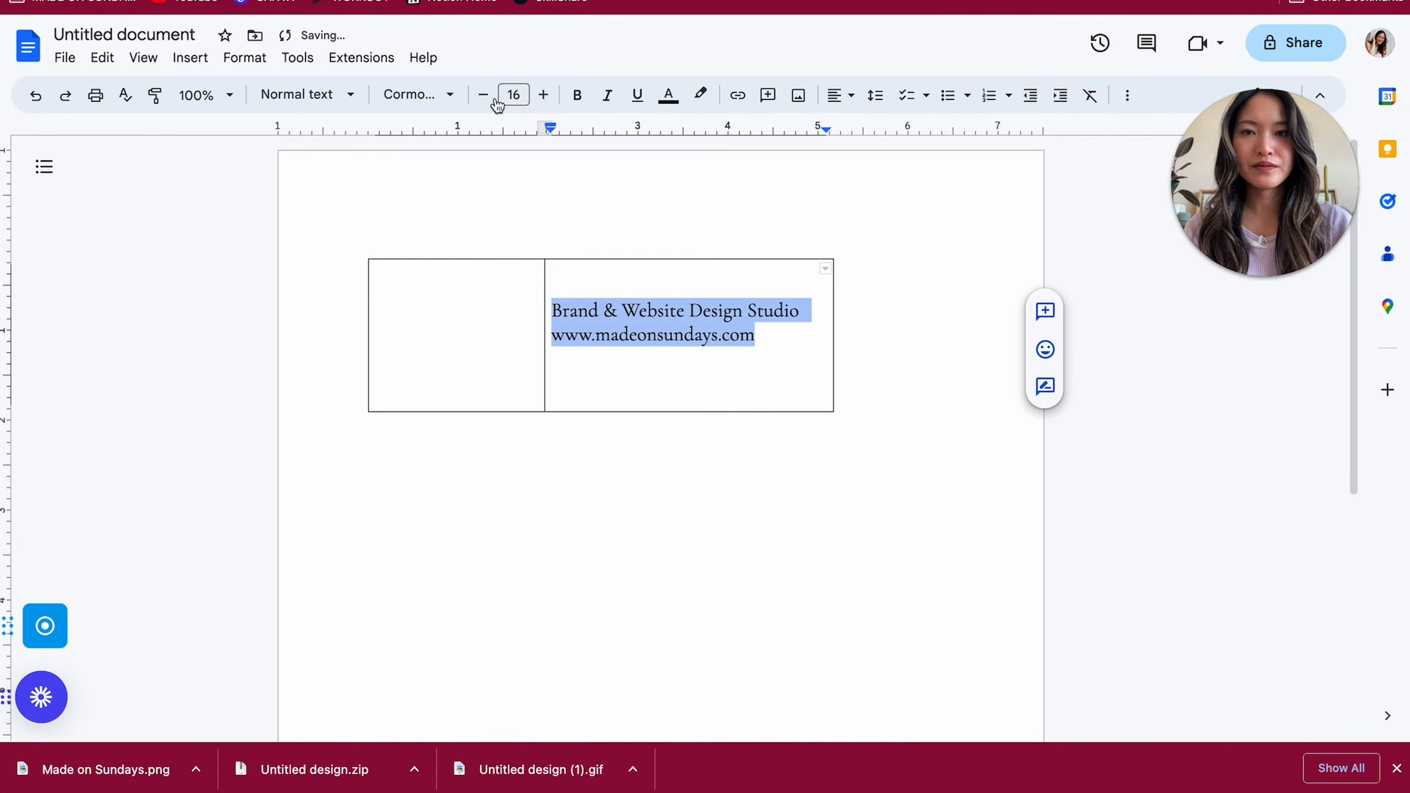
pyautogui.click(483, 95)
pyautogui.click(668, 485)
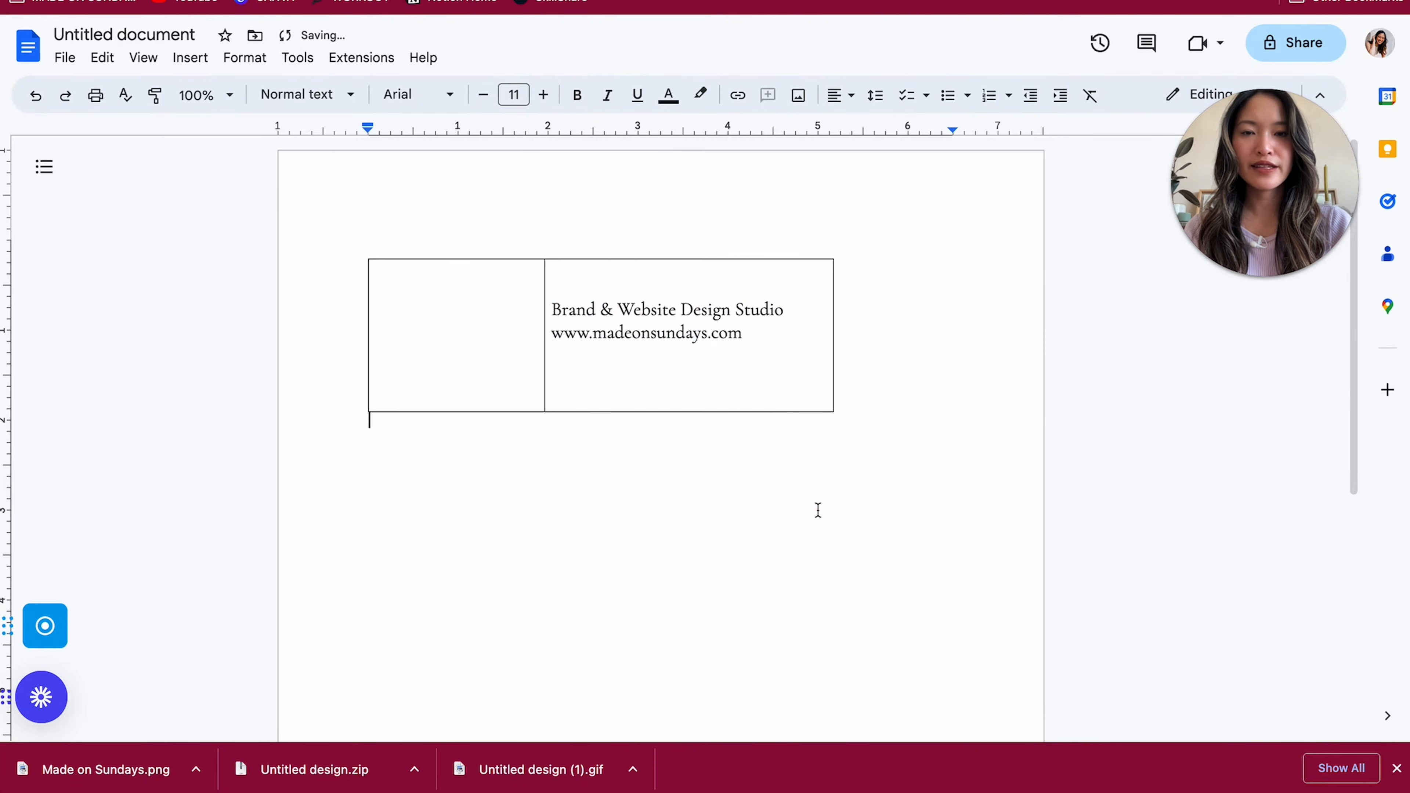
pyautogui.moveTo(749, 334); pyautogui.dragTo(549, 335)
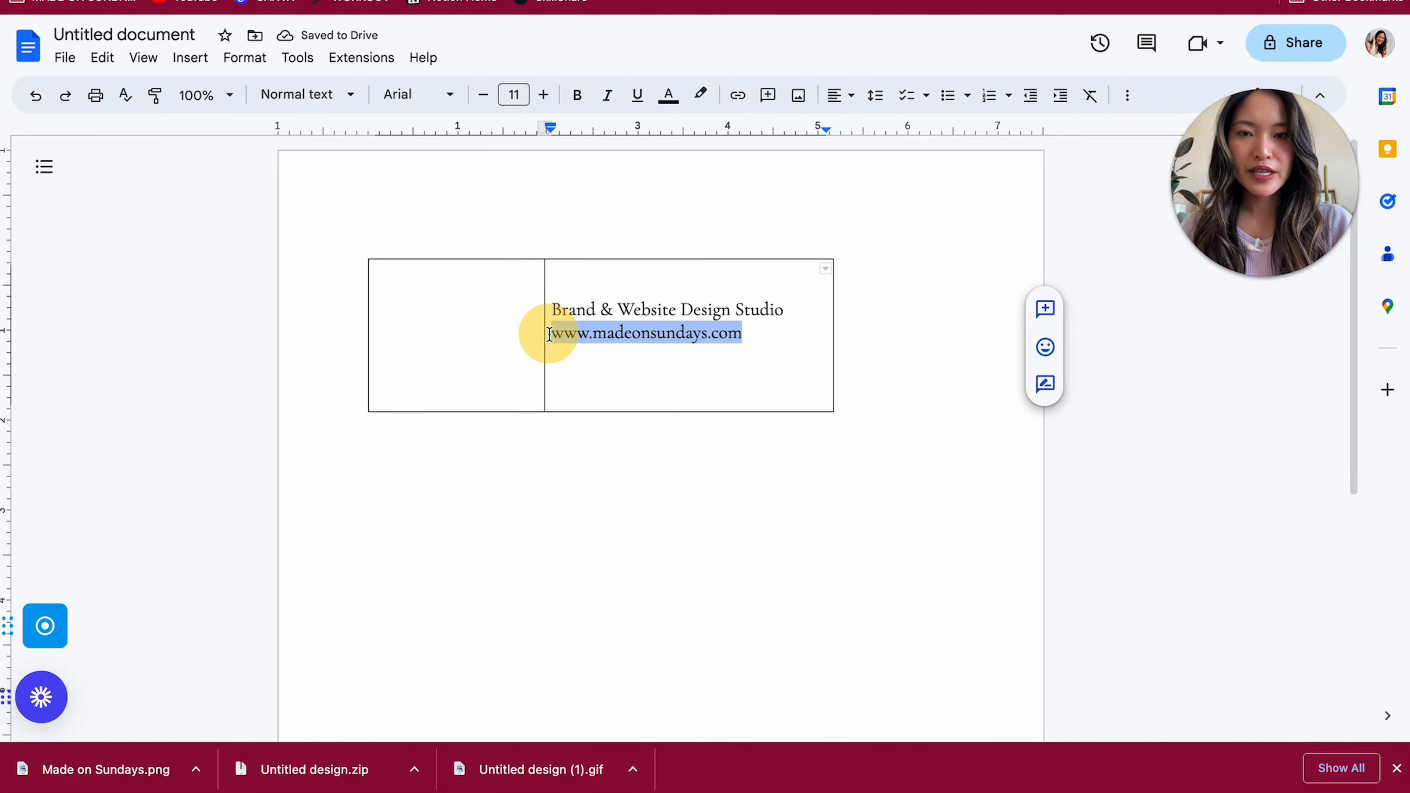
pyautogui.click(792, 519)
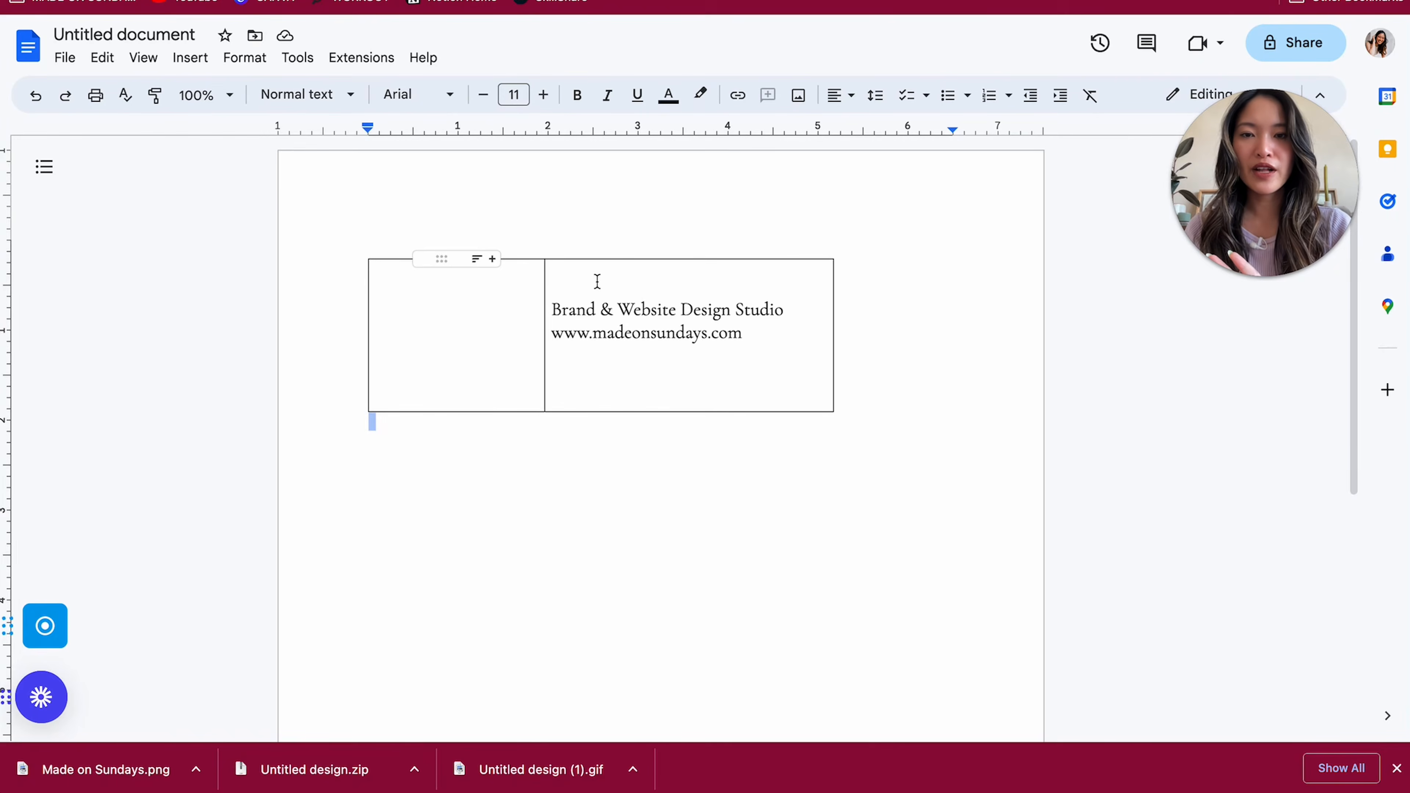
pyautogui.click(550, 388)
pyautogui.click(569, 375)
pyautogui.click(763, 320)
pyautogui.press('Return')
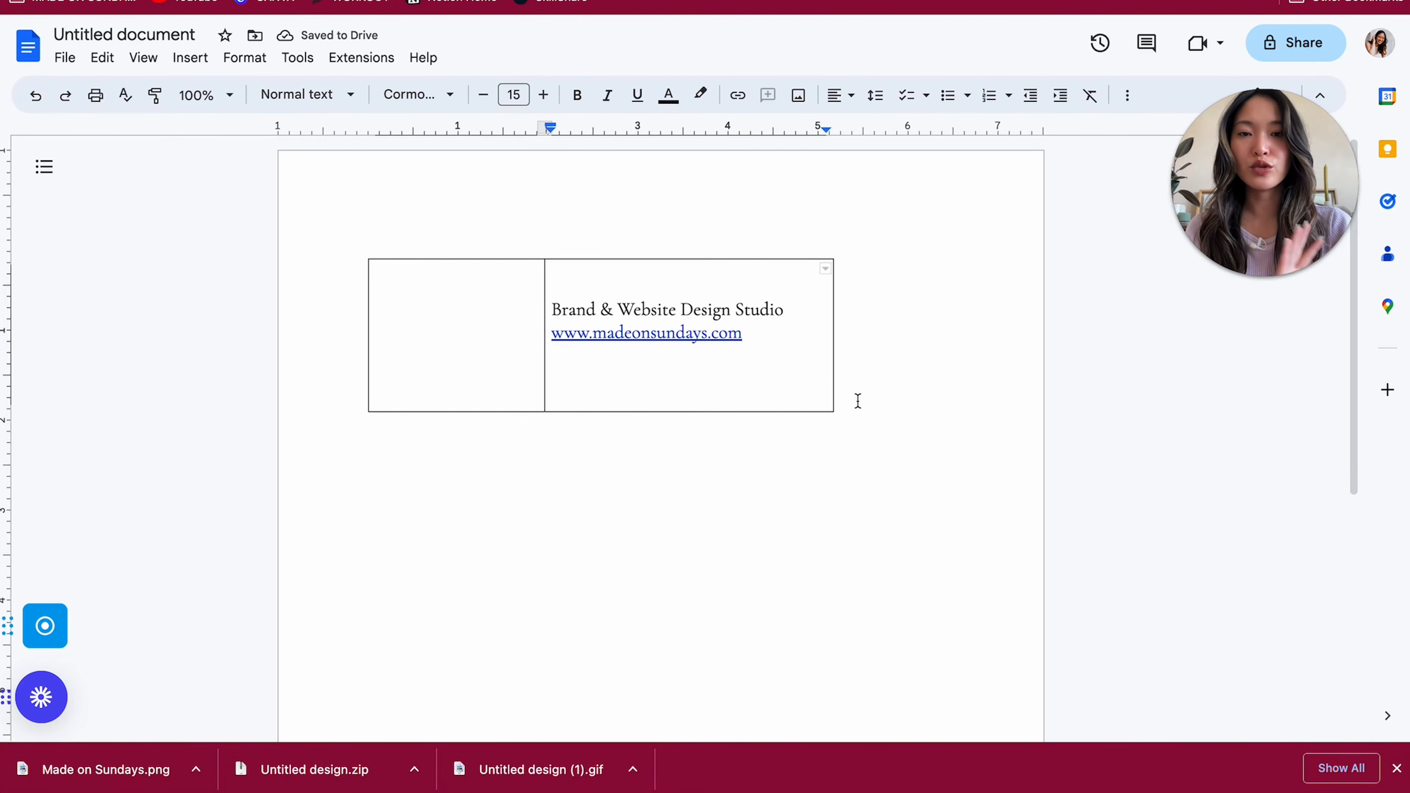
pyautogui.click(935, 406)
pyautogui.click(602, 401)
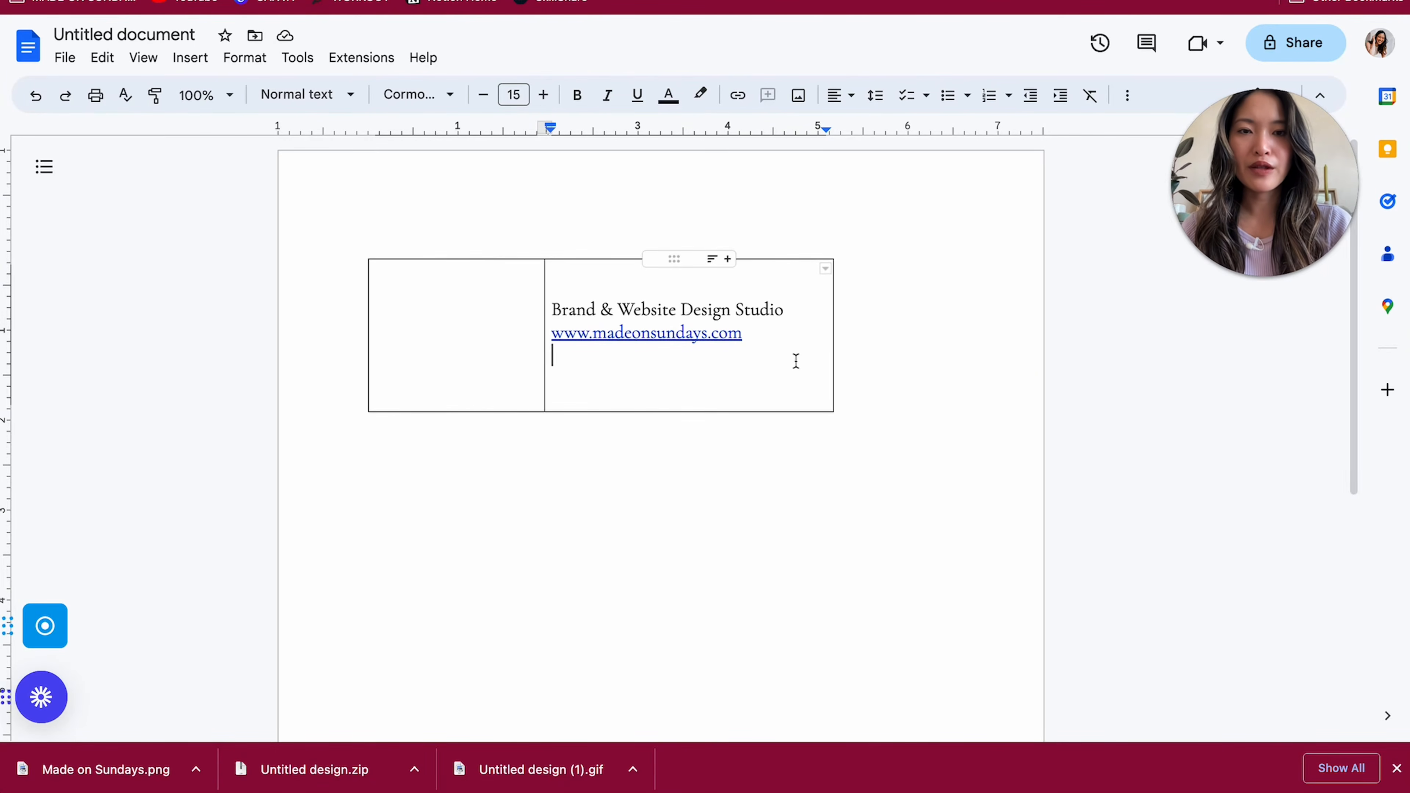
pyautogui.click(608, 416)
pyautogui.click(603, 411)
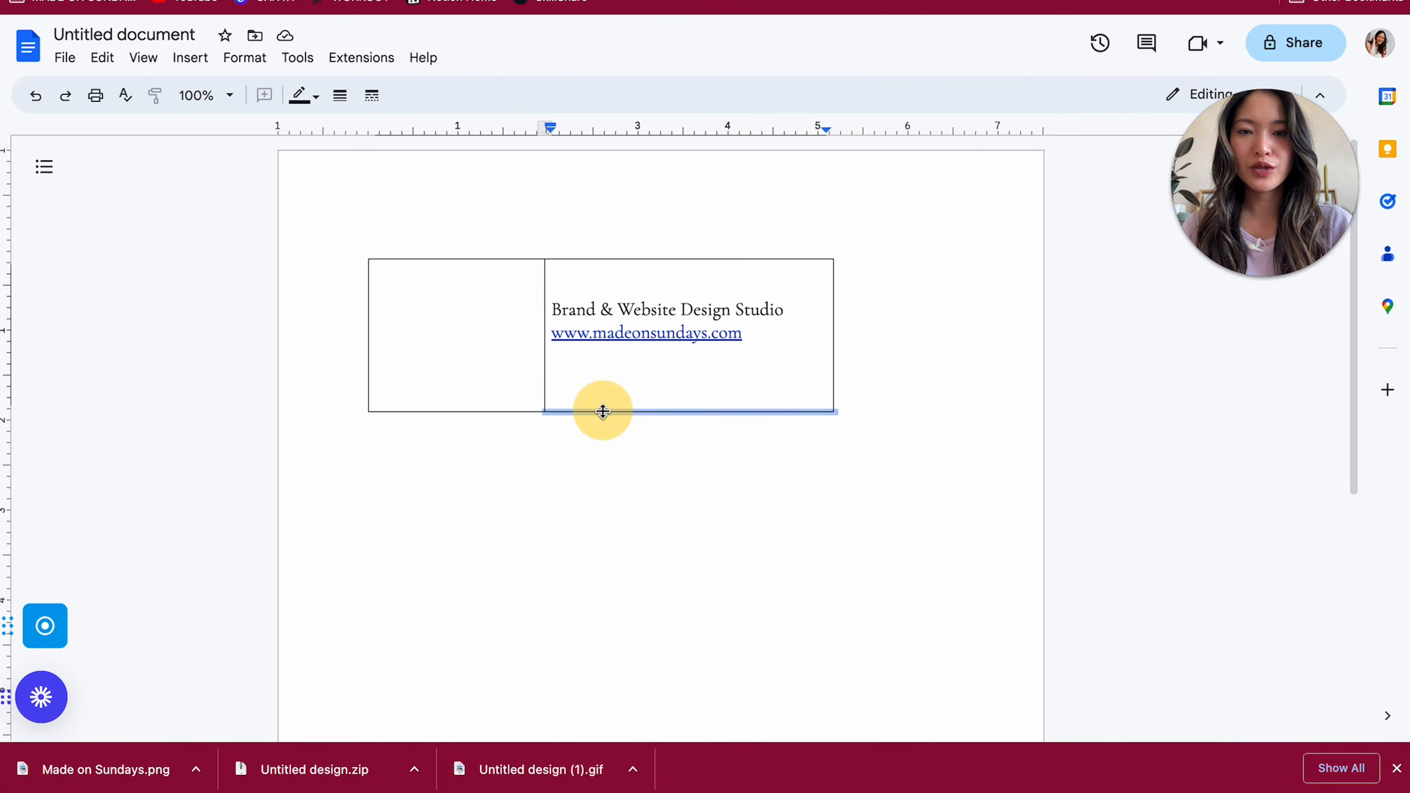
pyautogui.doubleClick(618, 436)
pyautogui.moveTo(618, 436); pyautogui.dragTo(516, 397)
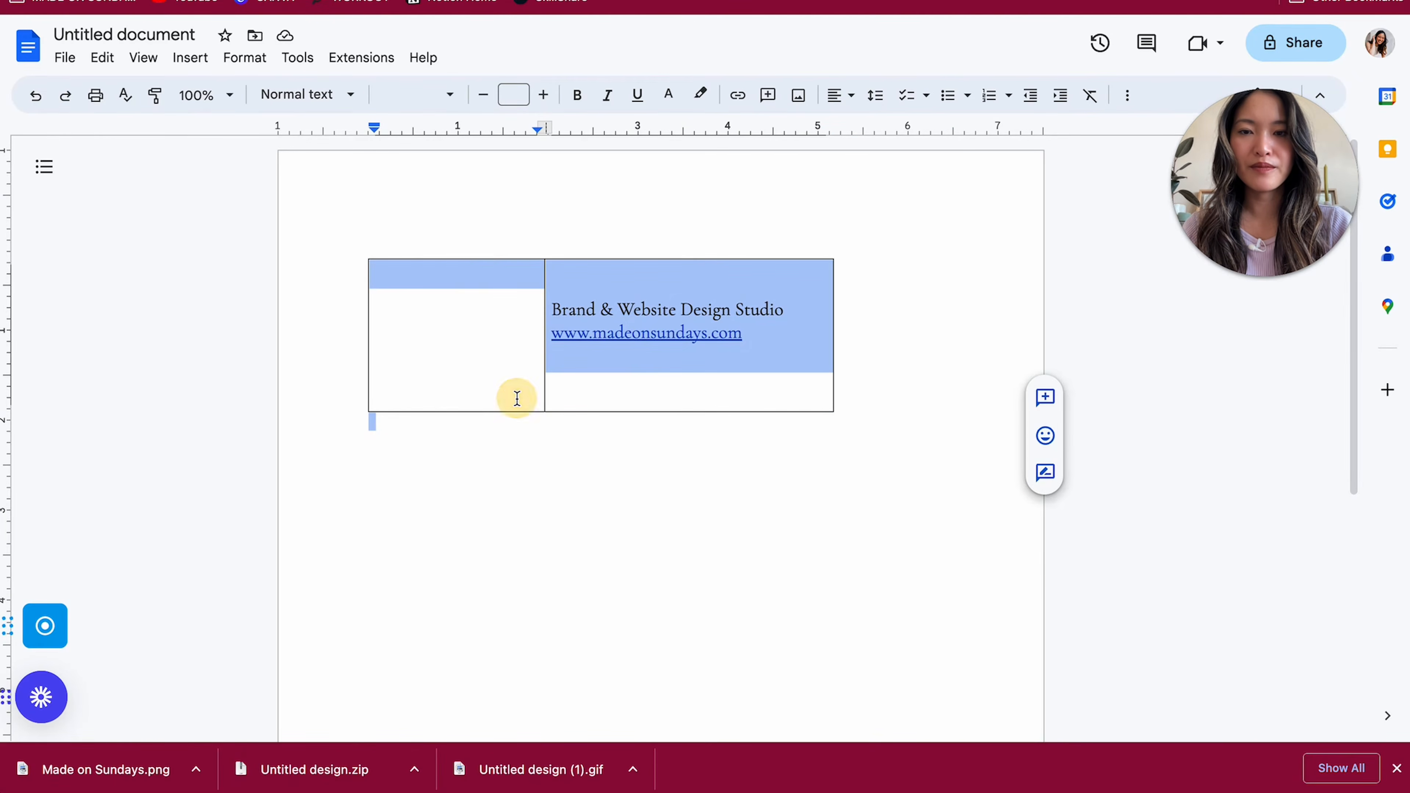
pyautogui.click(397, 293)
pyautogui.click(482, 494)
pyautogui.click(592, 536)
pyautogui.click(462, 356)
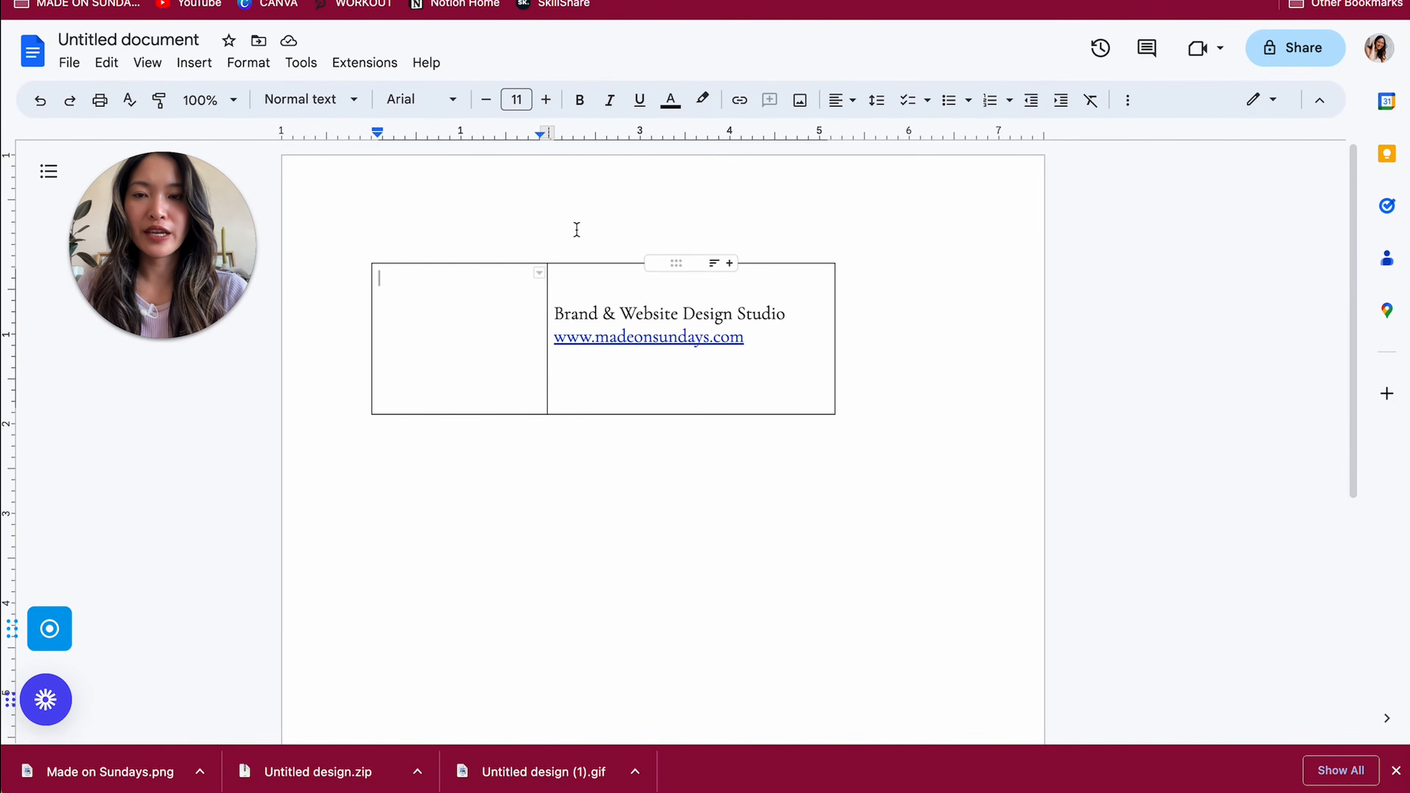
# - Set the table's border width to 0 pt in the table properties
pyautogui.click(409, 289)
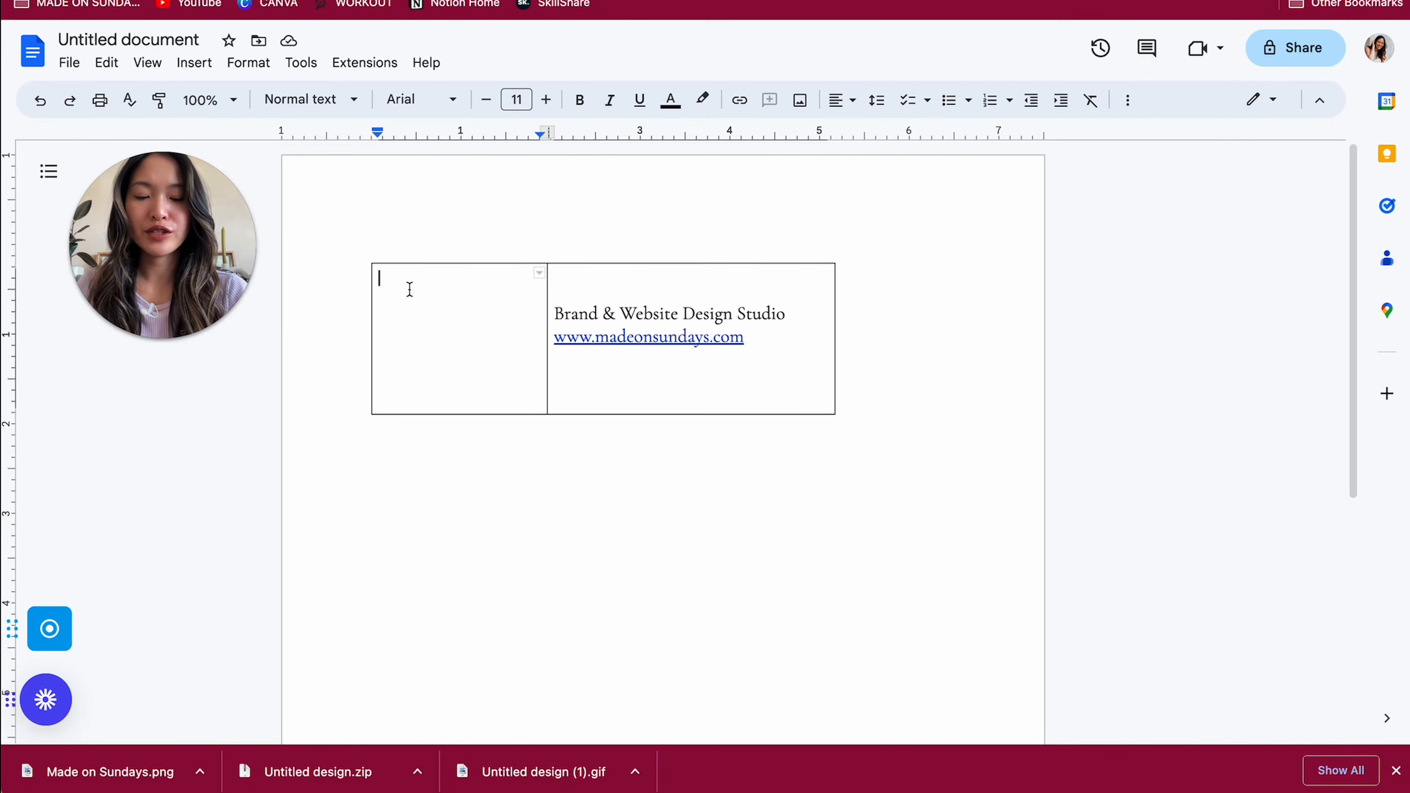
pyautogui.rightClick(408, 290)
pyautogui.moveTo(545, 562)
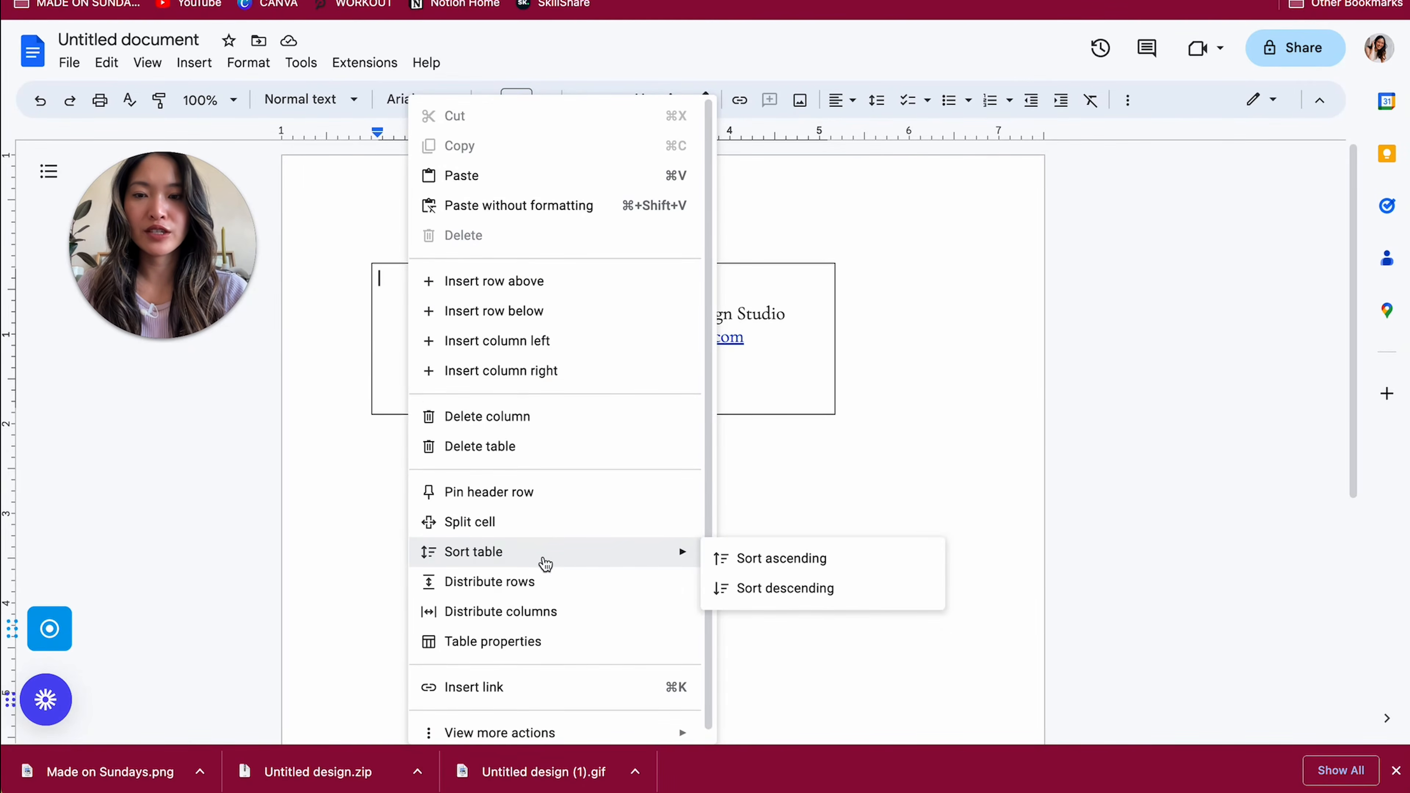
pyautogui.scroll(-1, 544, 566)
pyautogui.click(521, 633)
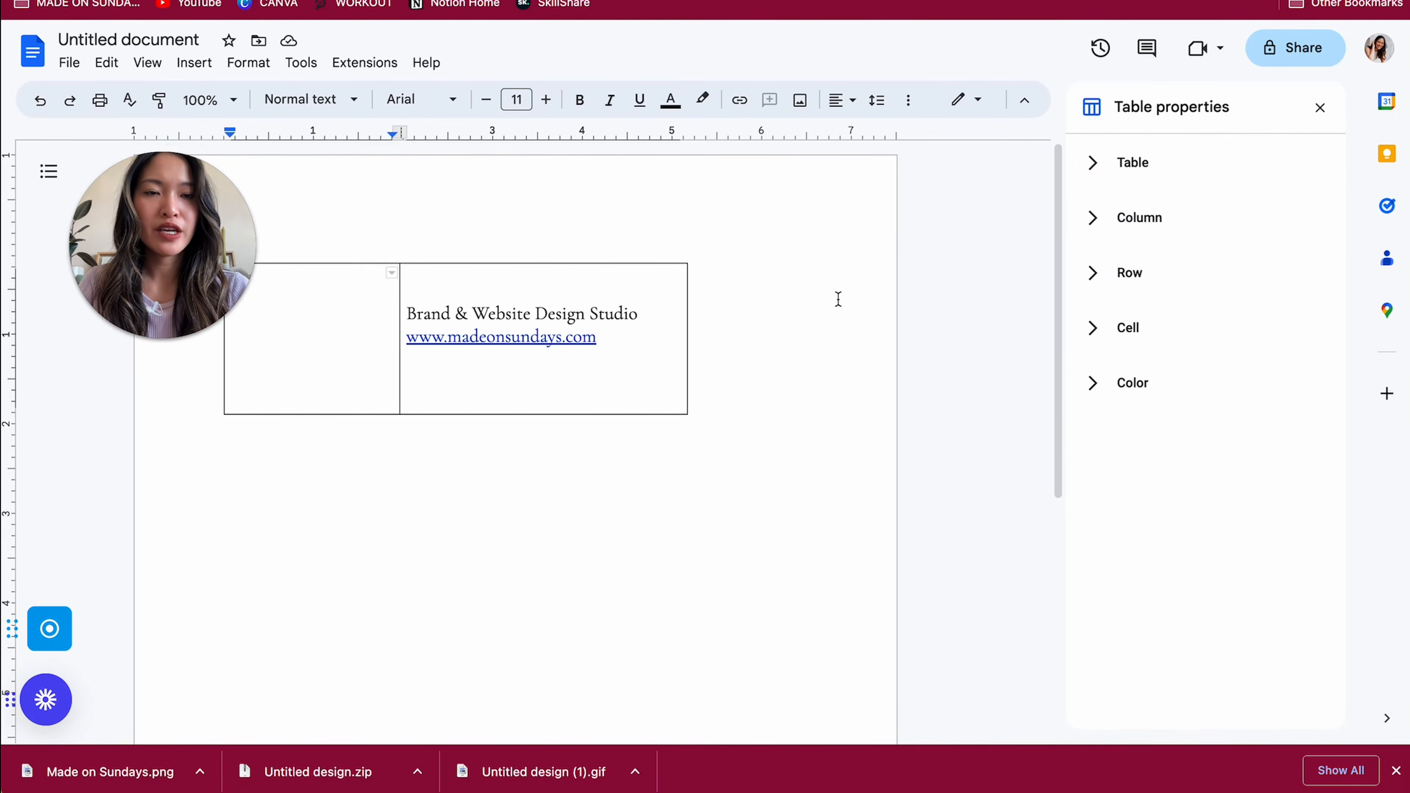
pyautogui.click(1127, 389)
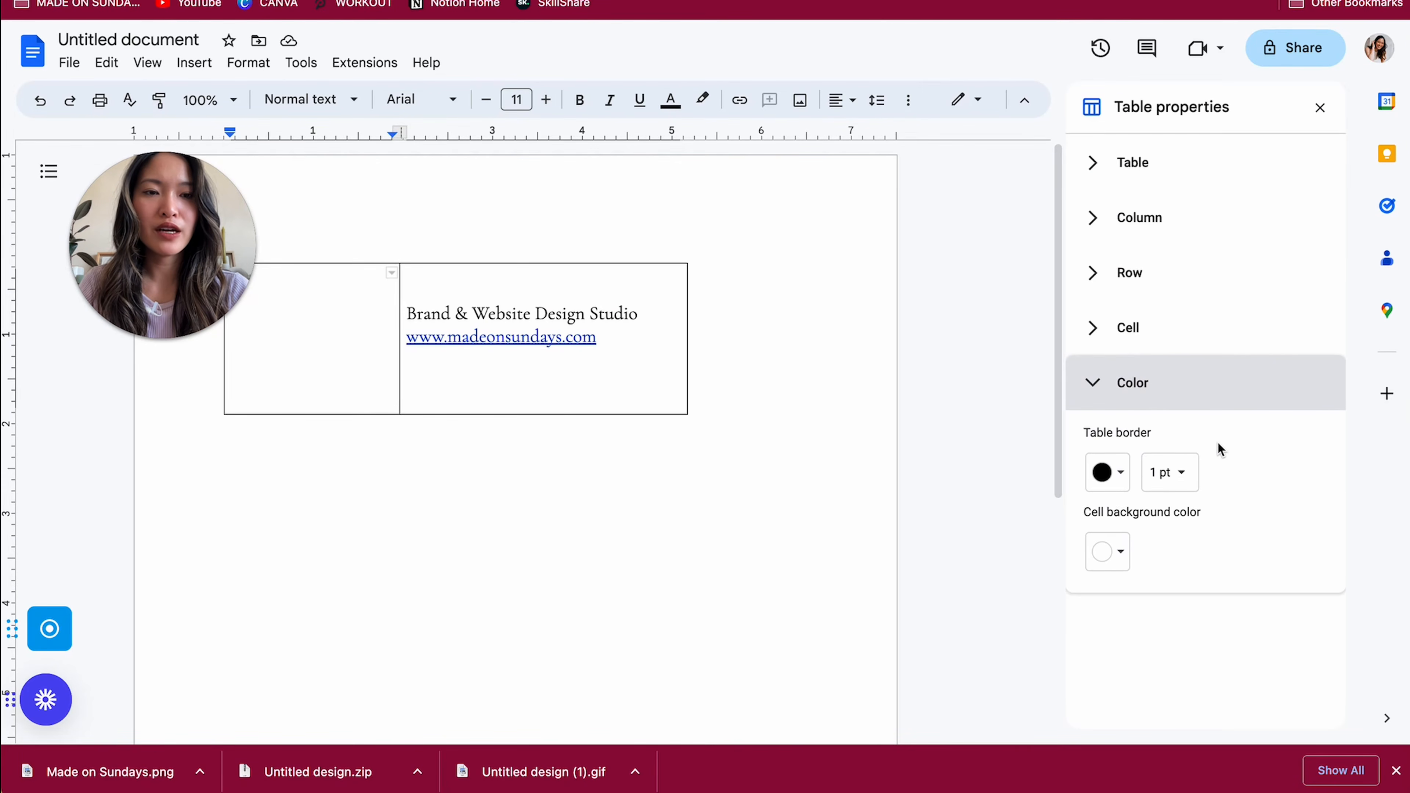
pyautogui.click(1185, 475)
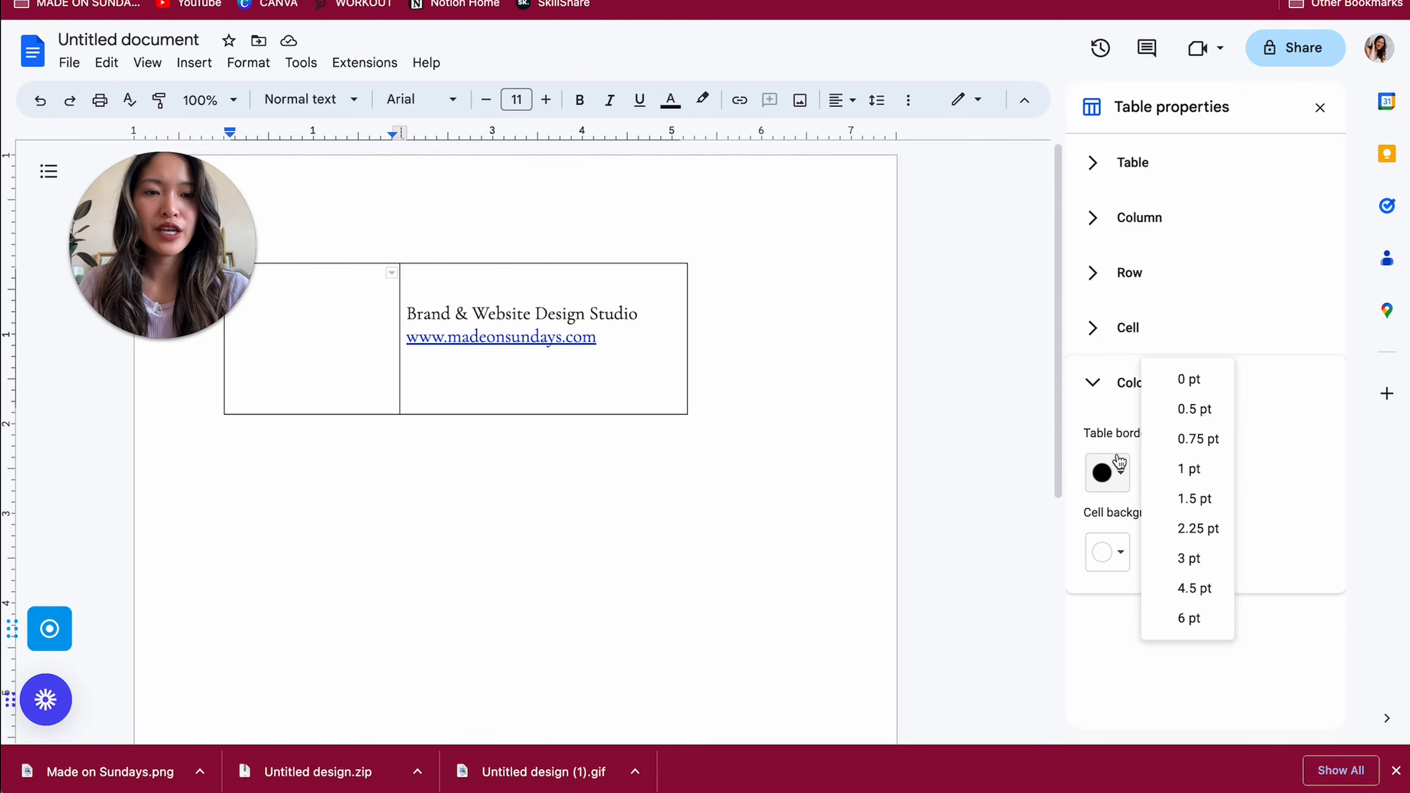
pyautogui.click(1105, 439)
pyautogui.click(1186, 473)
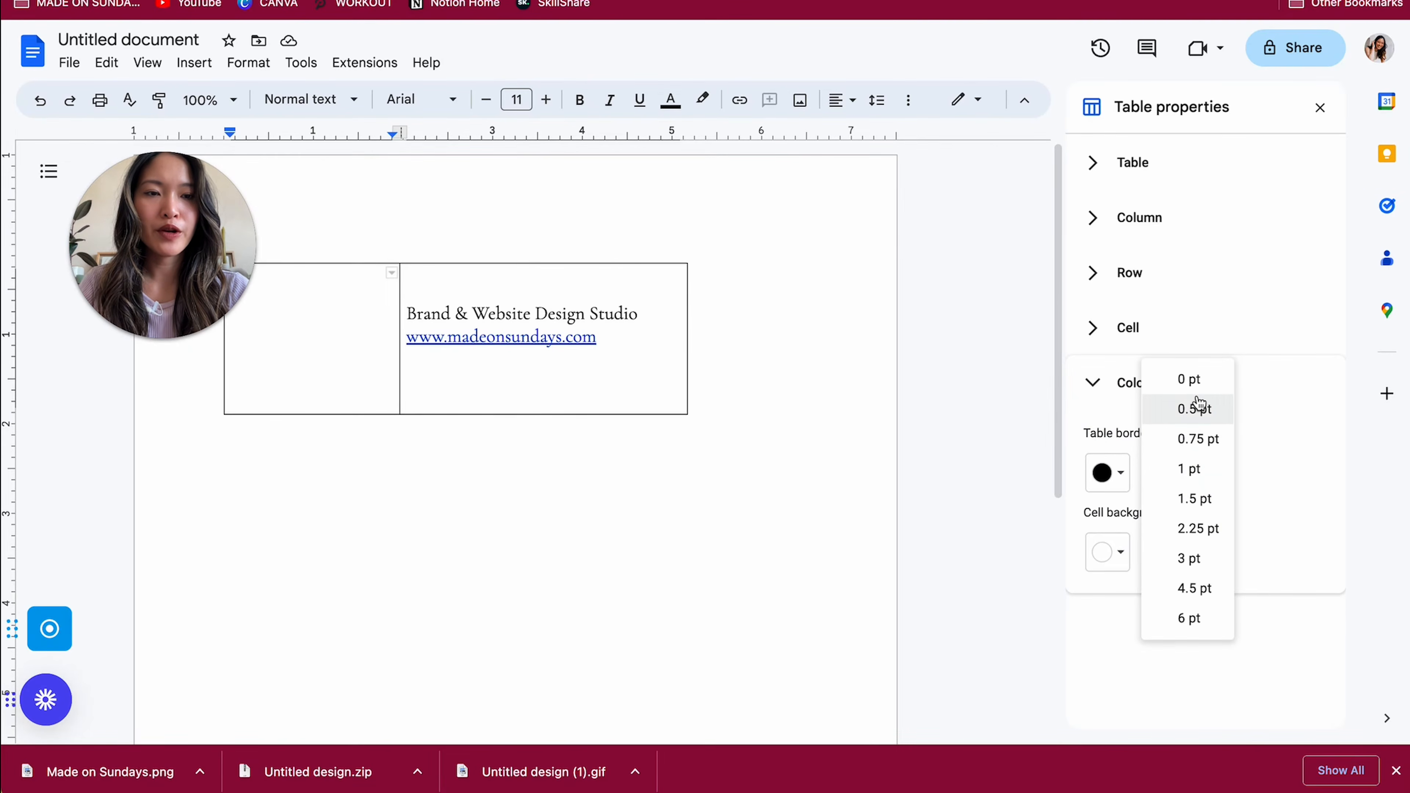
pyautogui.click(1200, 384)
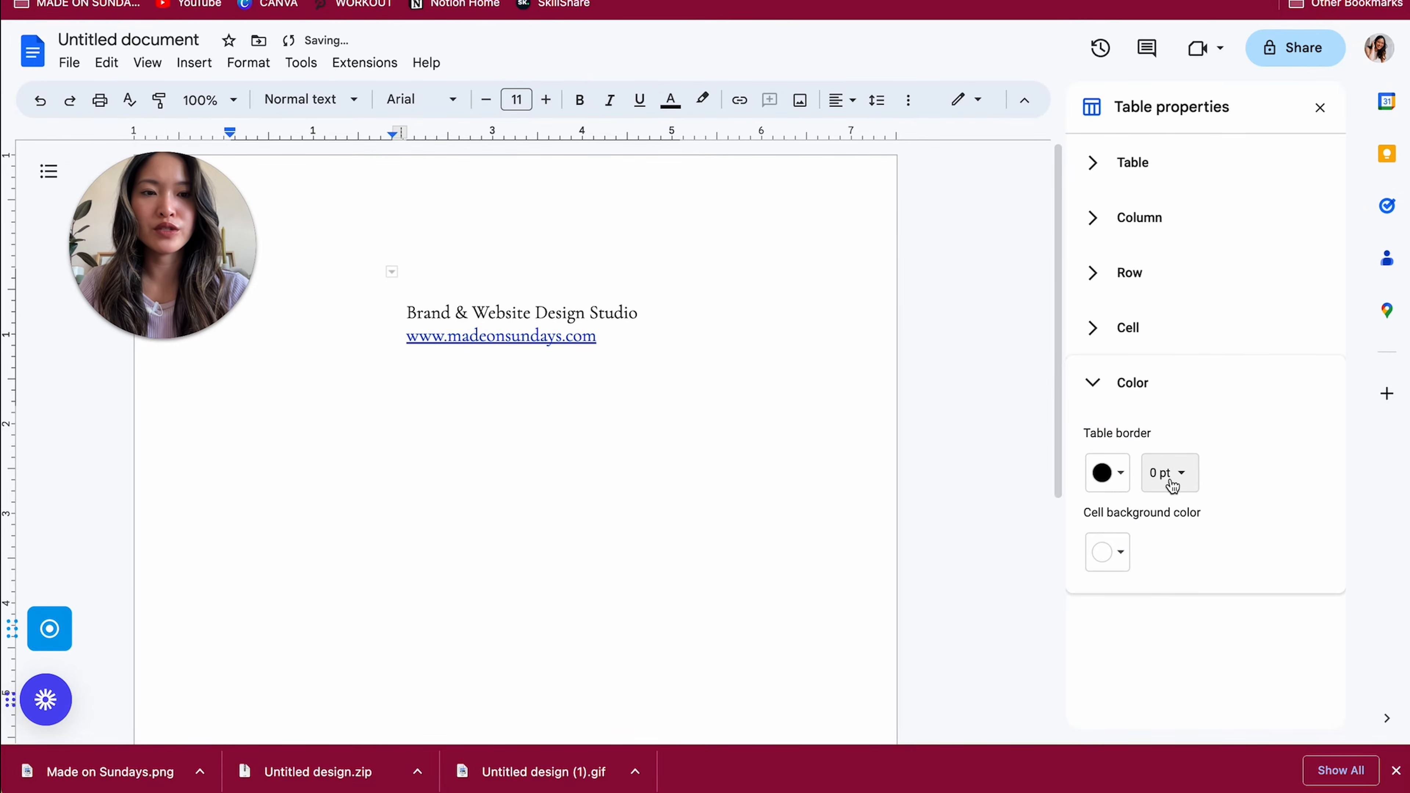
pyautogui.click(572, 485)
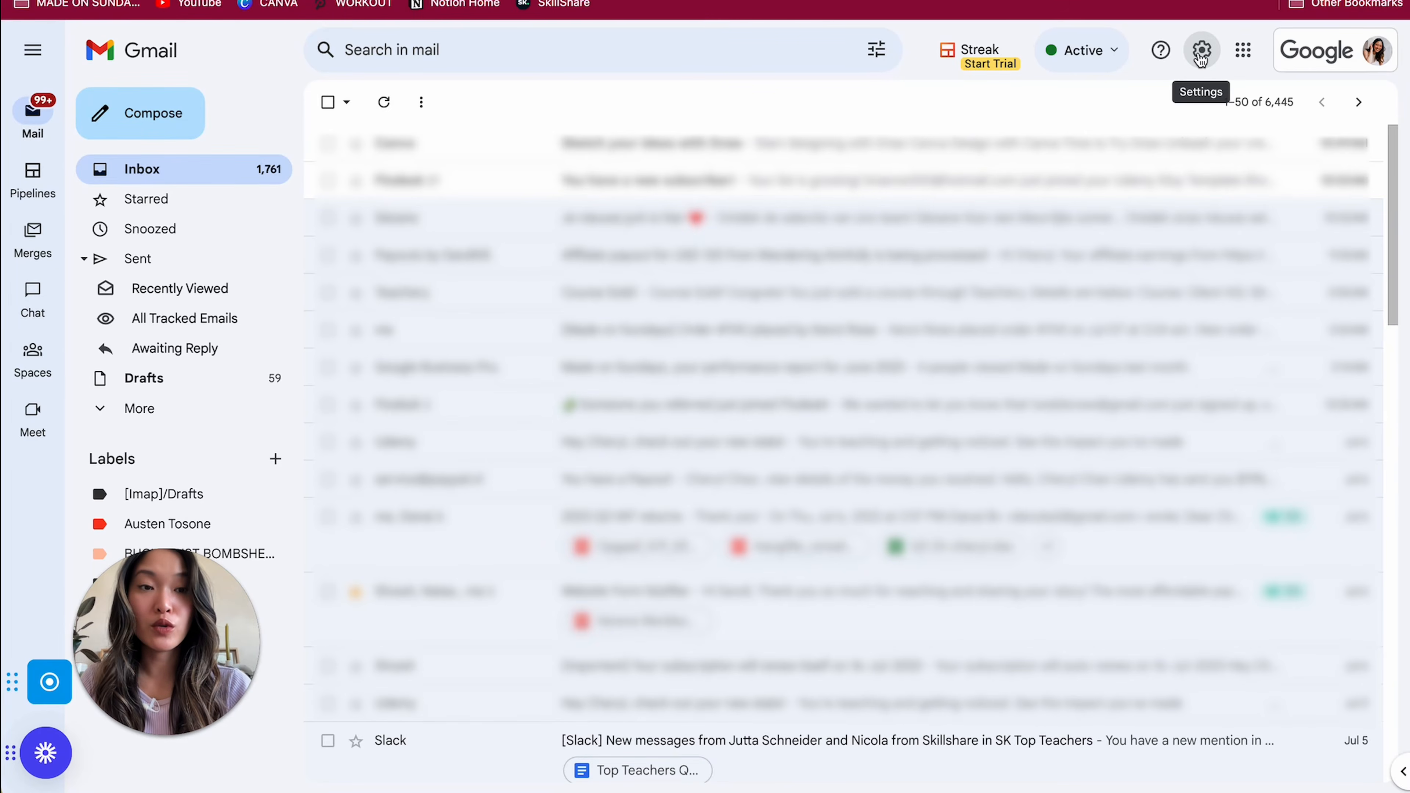
# - In Gmail, open the full settings at the Signature section of the general settings
pyautogui.click(1201, 53)
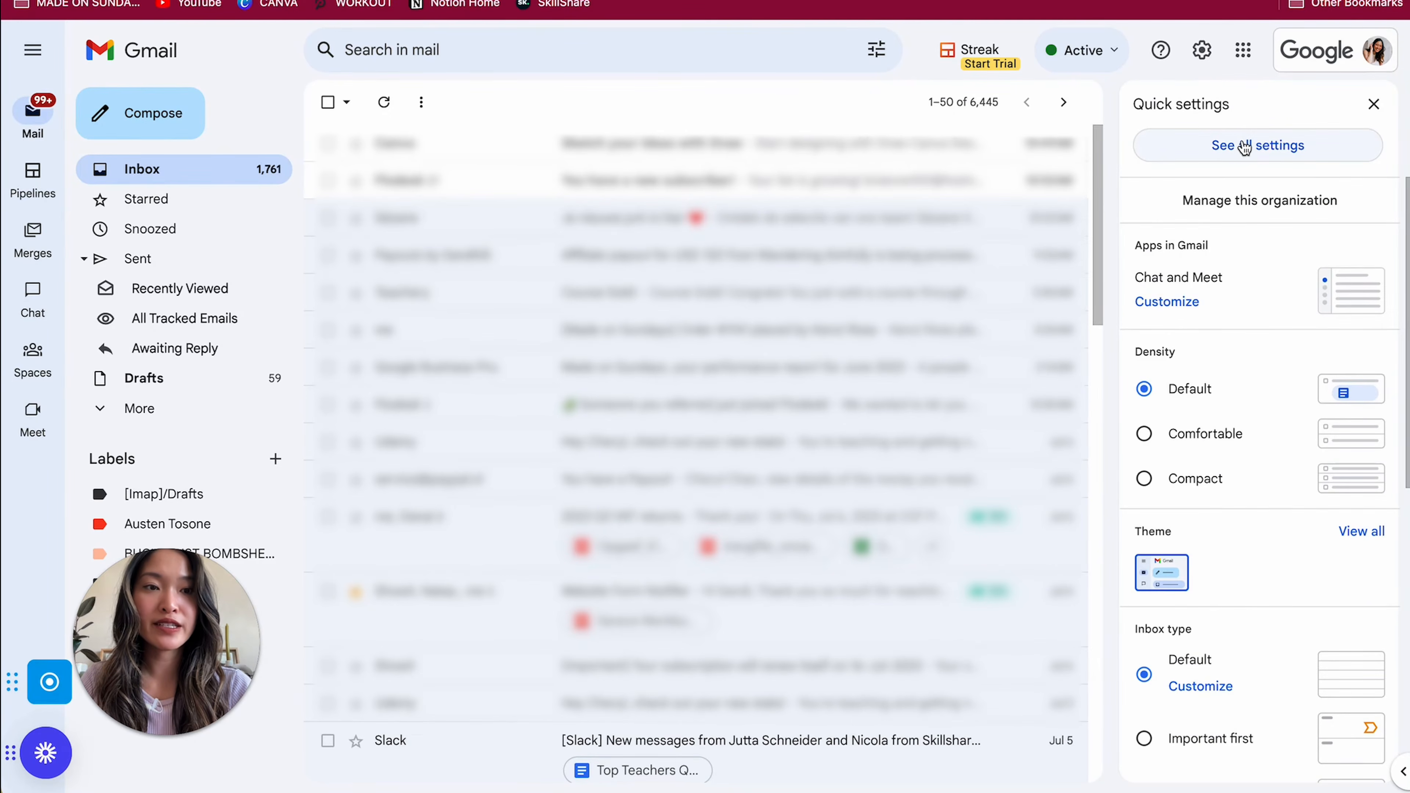
pyautogui.click(1257, 149)
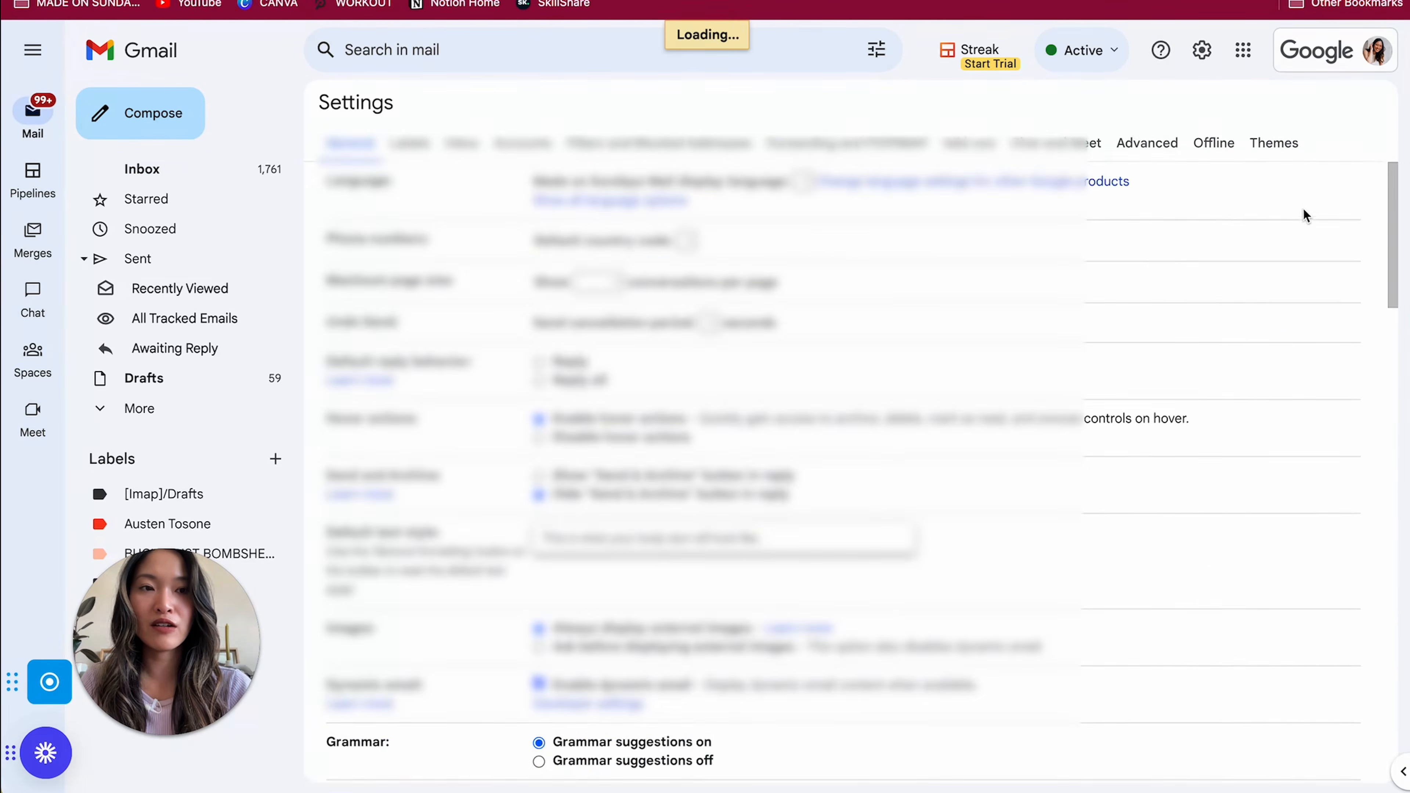
pyautogui.scroll(-1, 797, 401)
pyautogui.scroll(-20, 797, 401)
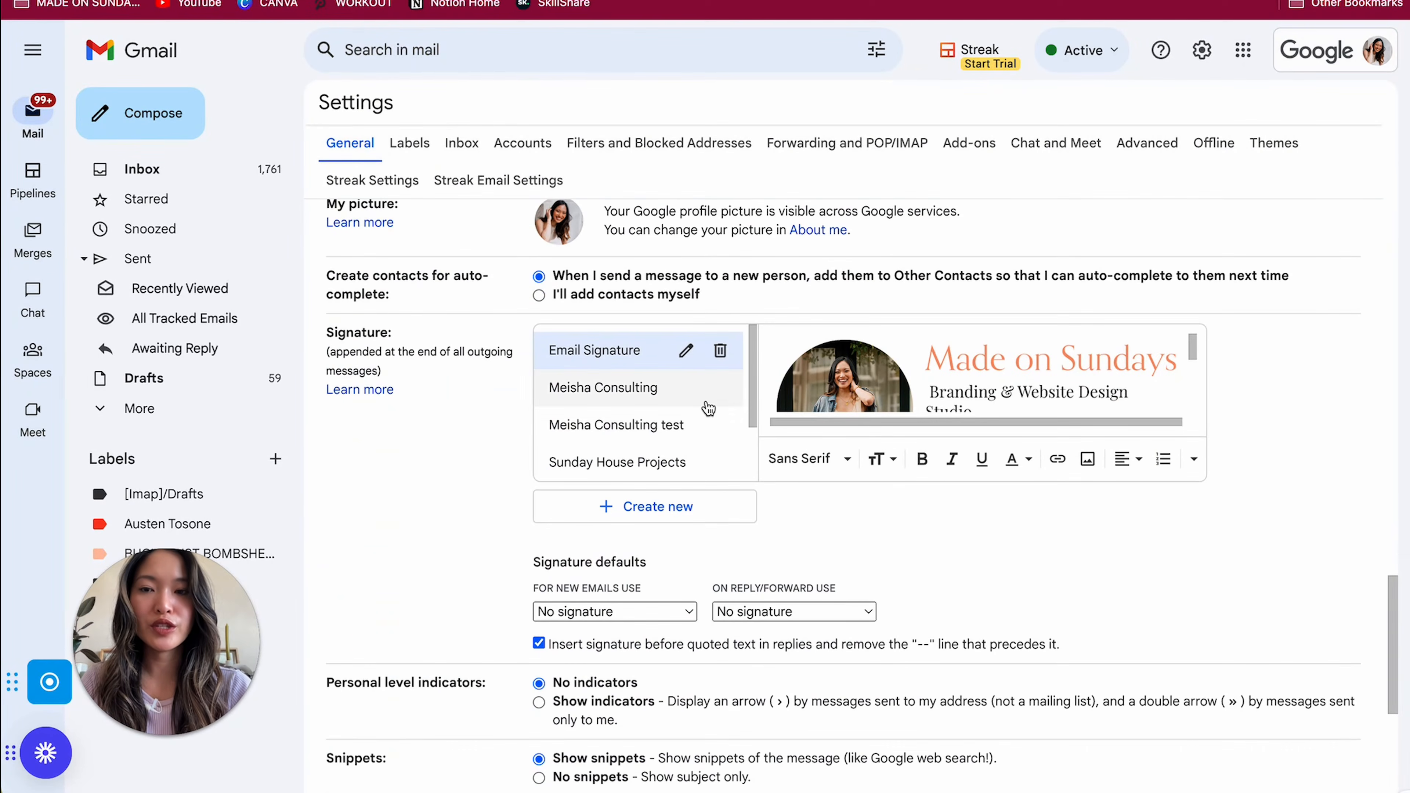
pyautogui.scroll(-2, 683, 417)
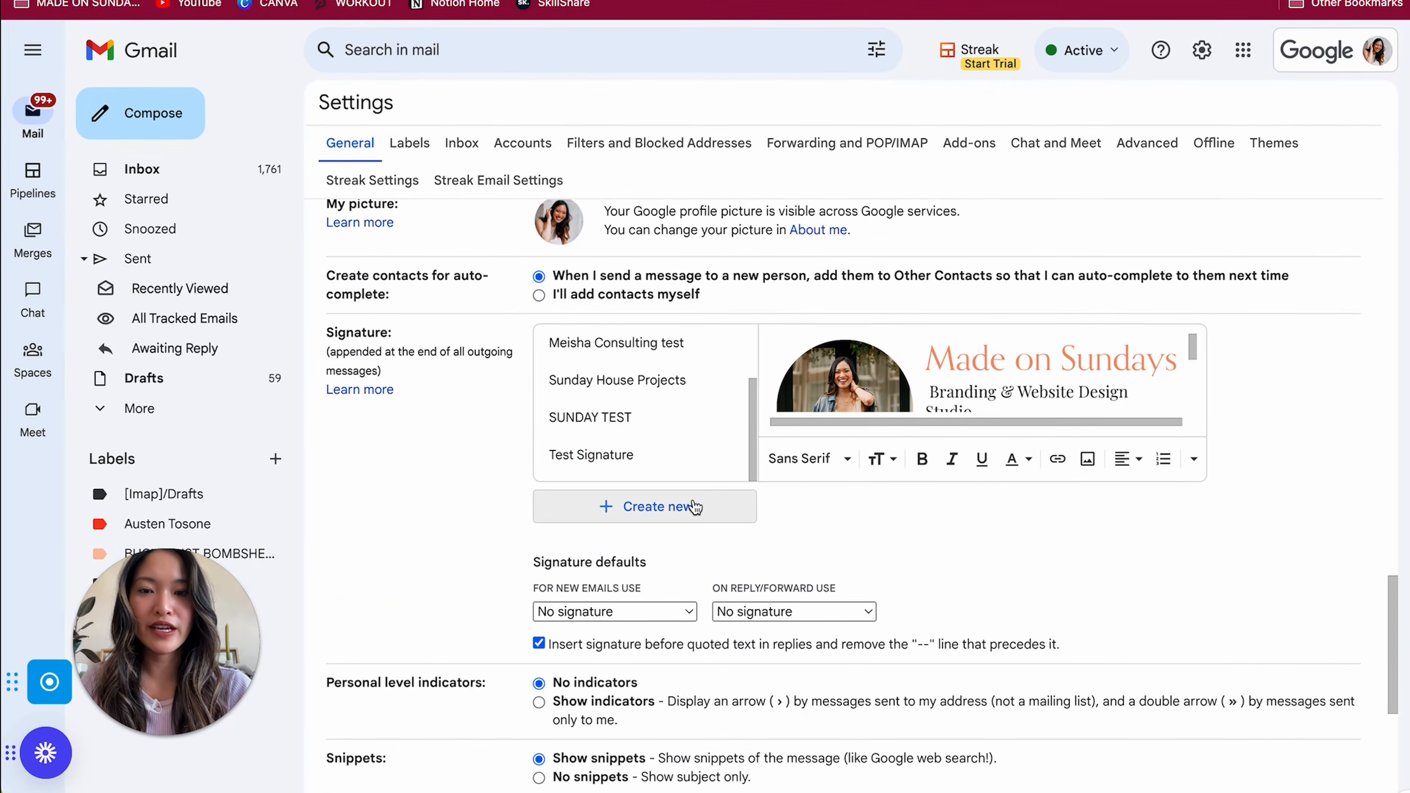
# - Create a new Gmail signature named "New Example Signature" and return to the Google Docs document
pyautogui.click(687, 505)
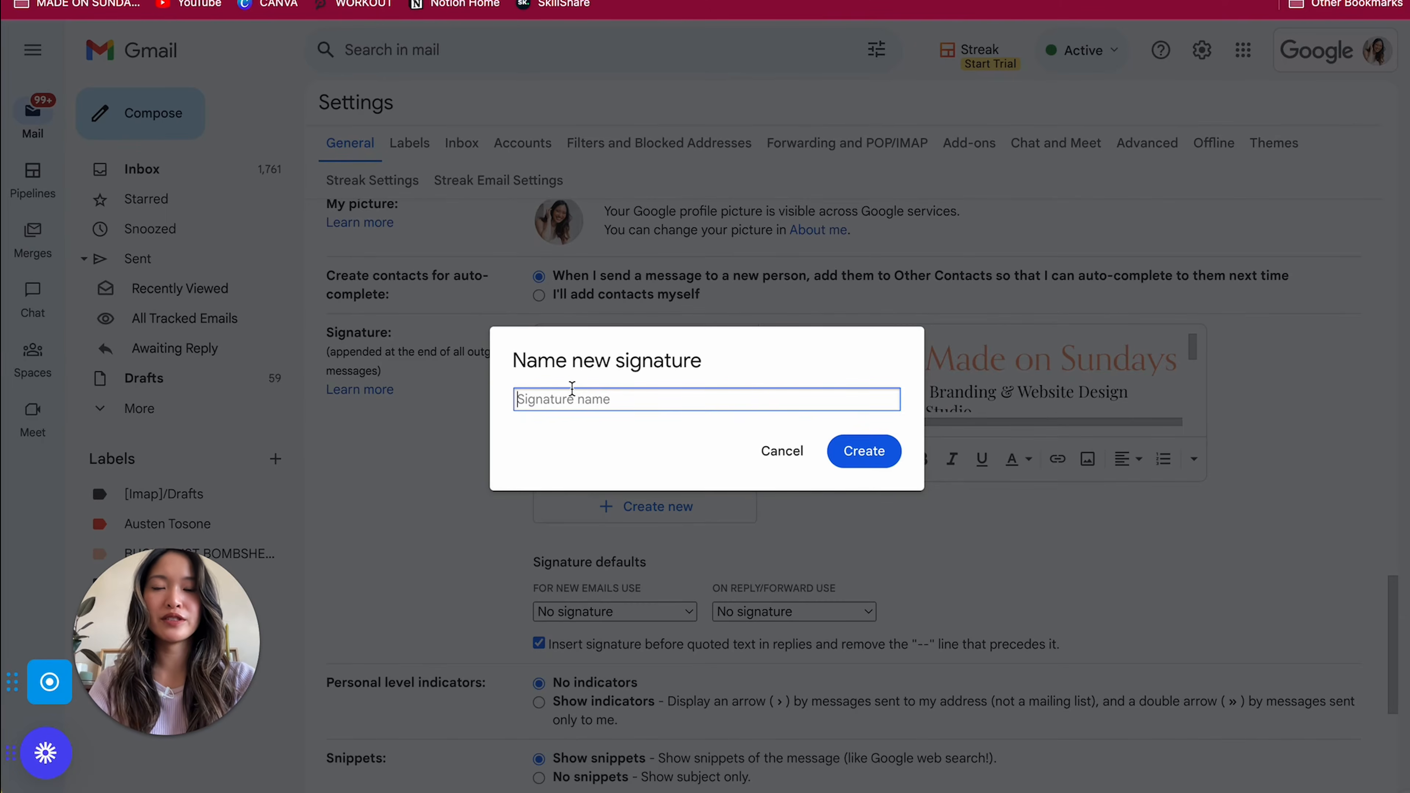
pyautogui.write('New Example Signature')
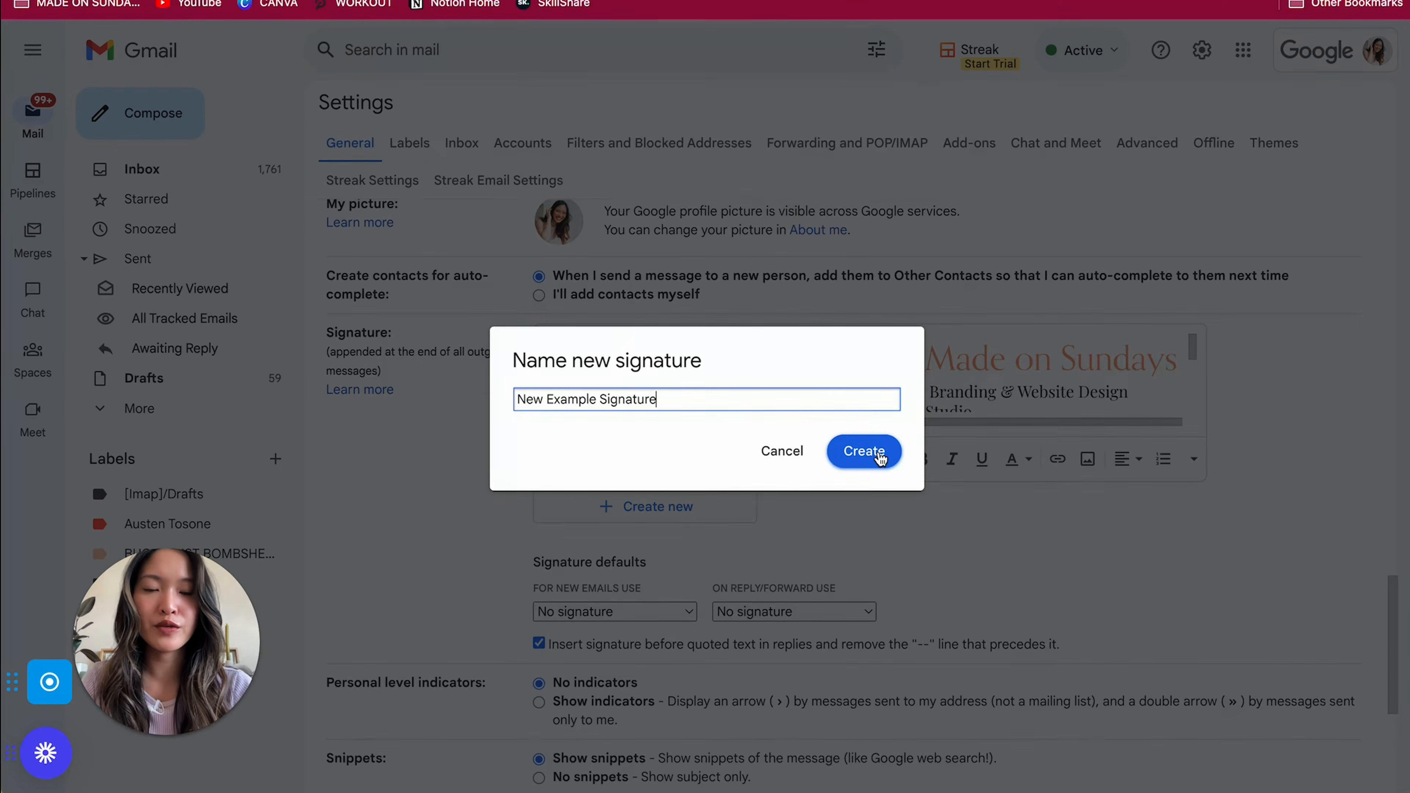
pyautogui.click(880, 451)
pyautogui.scroll(3, 967, 458)
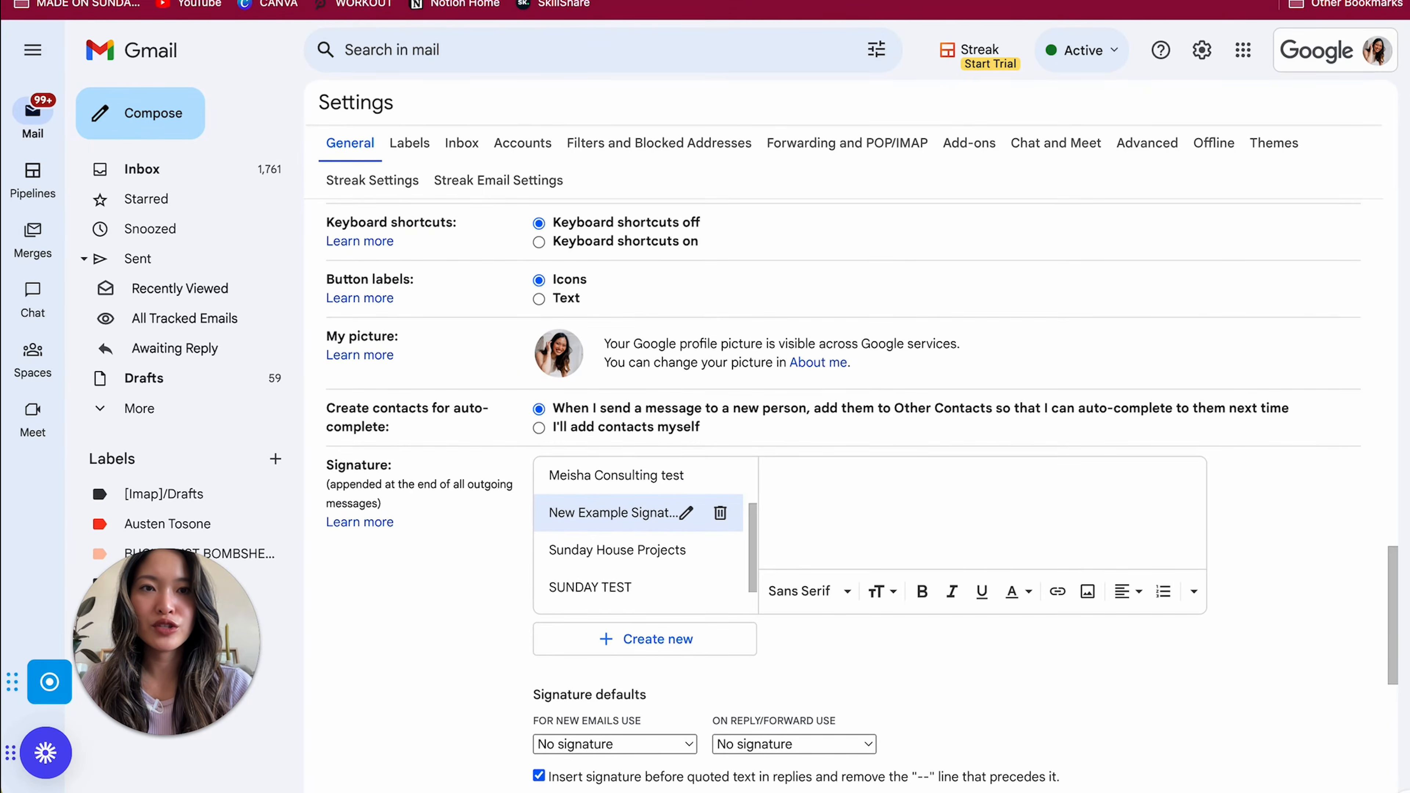
pyautogui.click(815, 1)
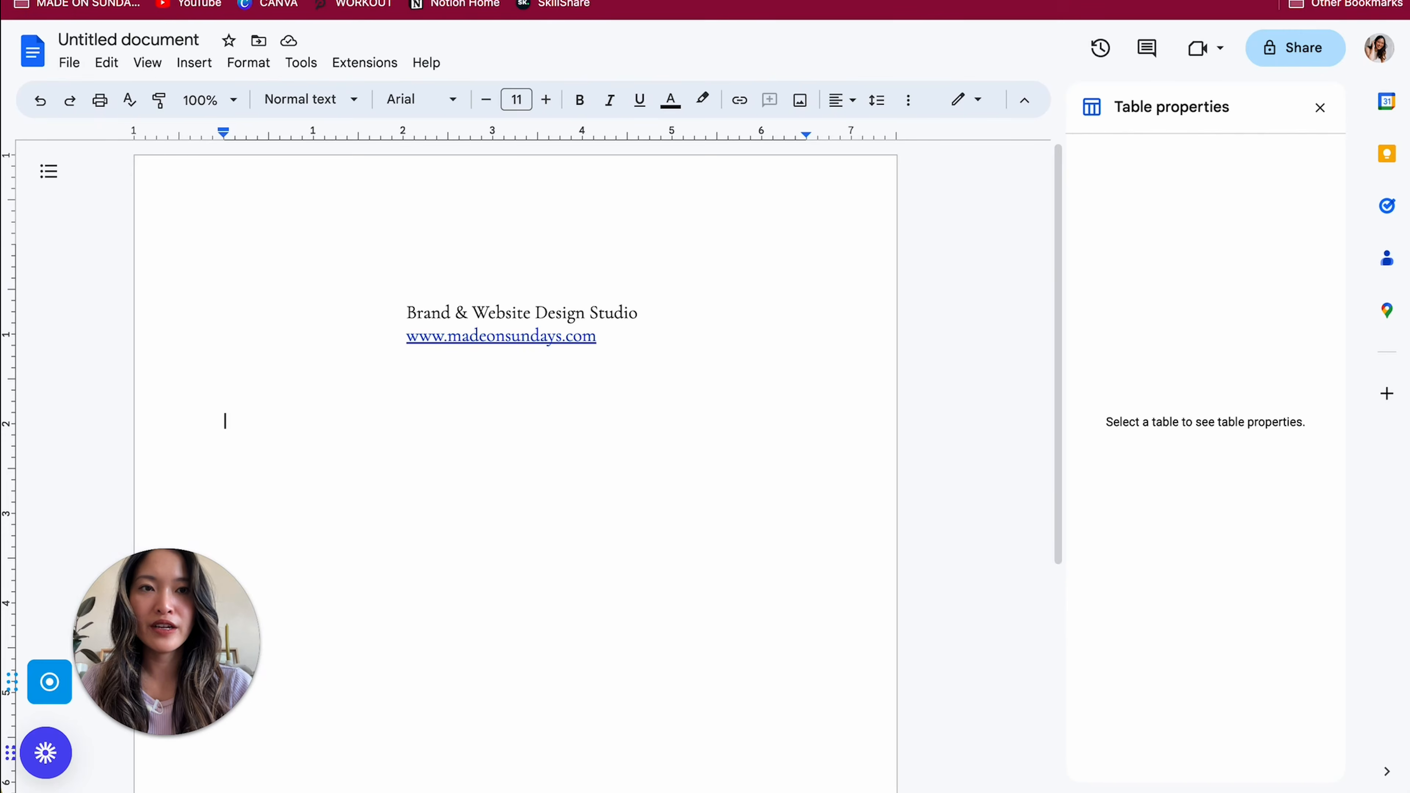
# - Copy the whole borderless table from the Google Docs document and paste it into the "New Example Signature" box in Gmail's settings
pyautogui.moveTo(626, 408); pyautogui.dragTo(184, 278)
pyautogui.click(732, 452)
pyautogui.moveTo(771, 510); pyautogui.dragTo(187, 280)
pyautogui.press('super+c')
pyautogui.click(690, 409)
pyautogui.moveTo(527, 380); pyautogui.dragTo(288, 284)
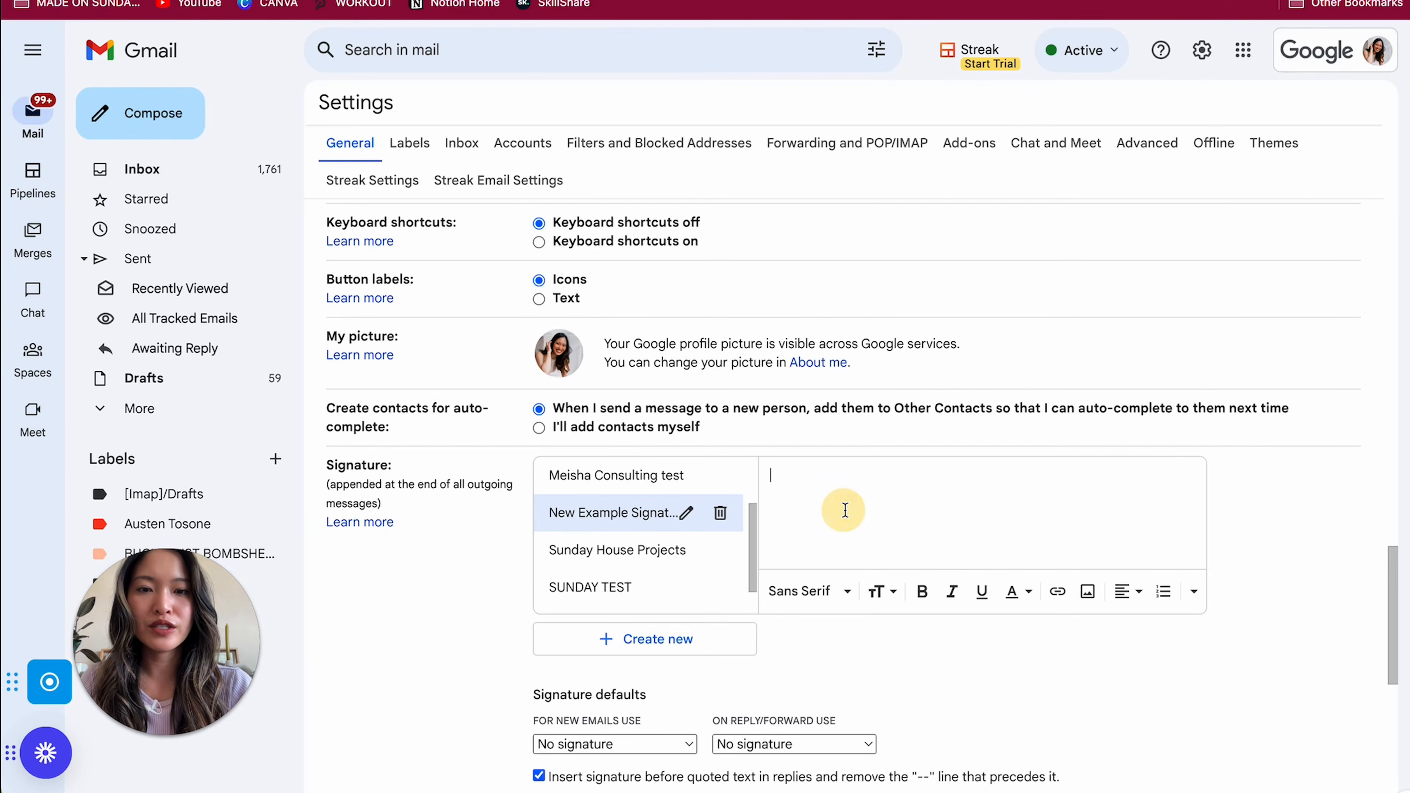
pyautogui.press('super+v')
pyautogui.scroll(-1, 1026, 526)
pyautogui.scroll(1, 1026, 526)
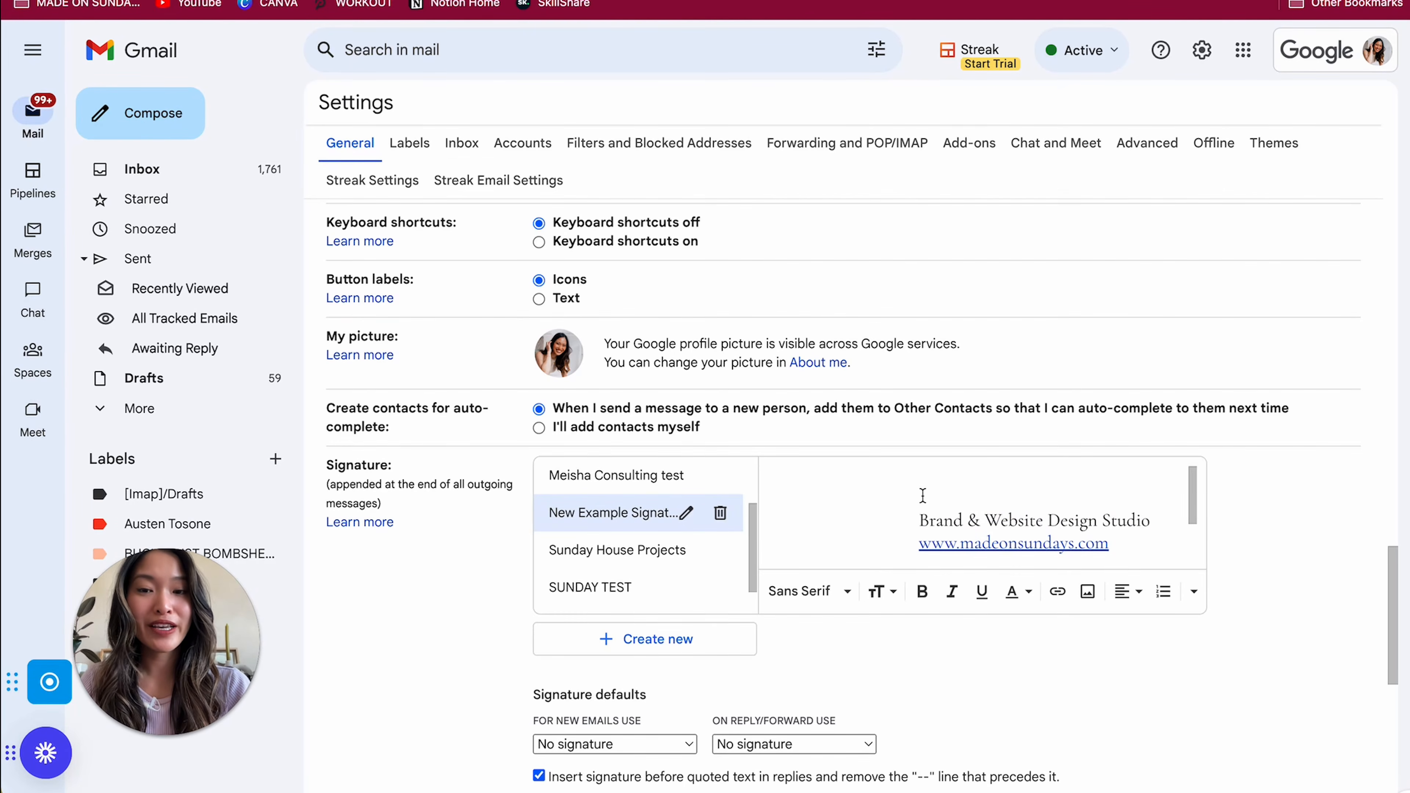
pyautogui.click(791, 512)
pyautogui.click(943, 498)
pyautogui.click(799, 488)
pyautogui.click(945, 487)
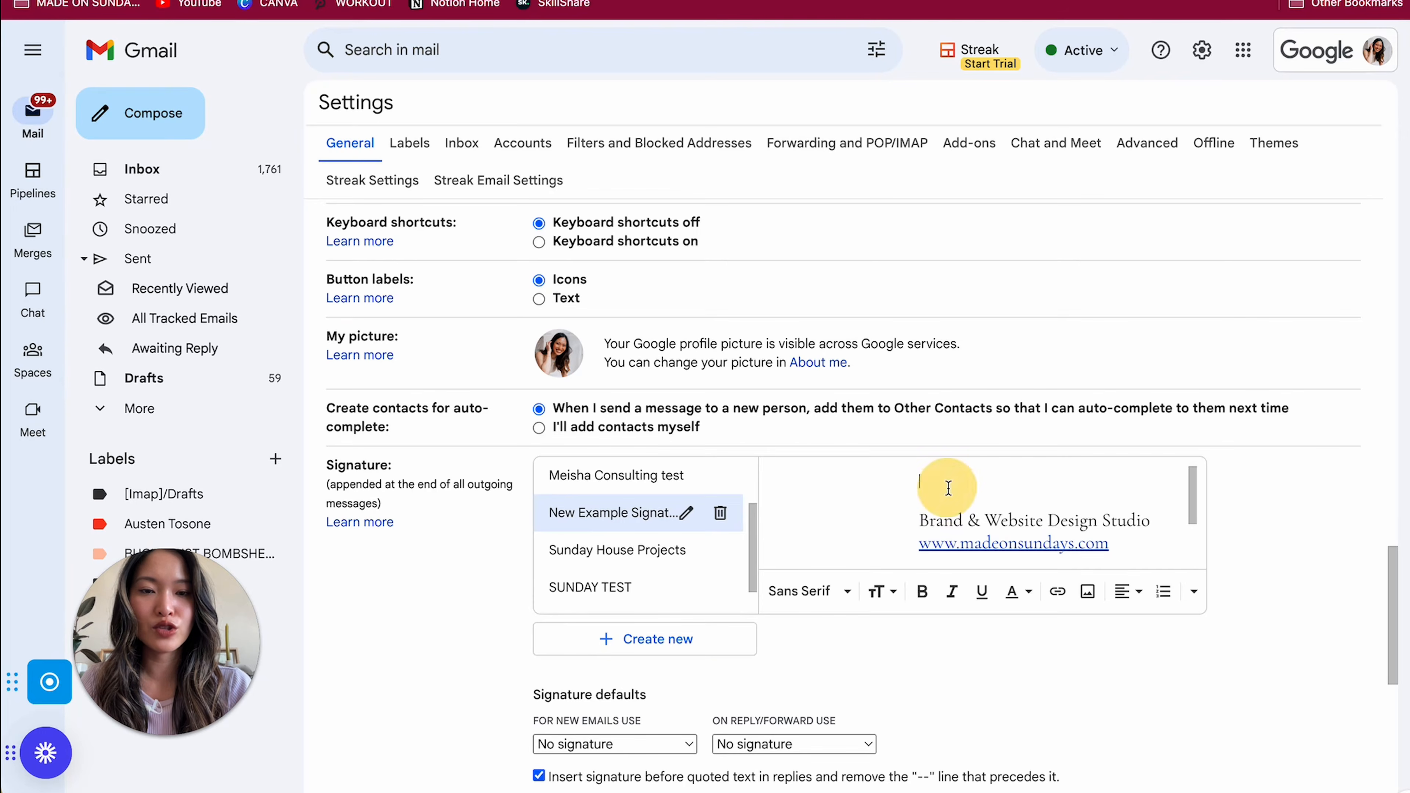
pyautogui.click(814, 487)
pyautogui.click(941, 486)
# - Upload Profile photo.gif into the left cell of the signature table and set its size to Small
pyautogui.click(792, 483)
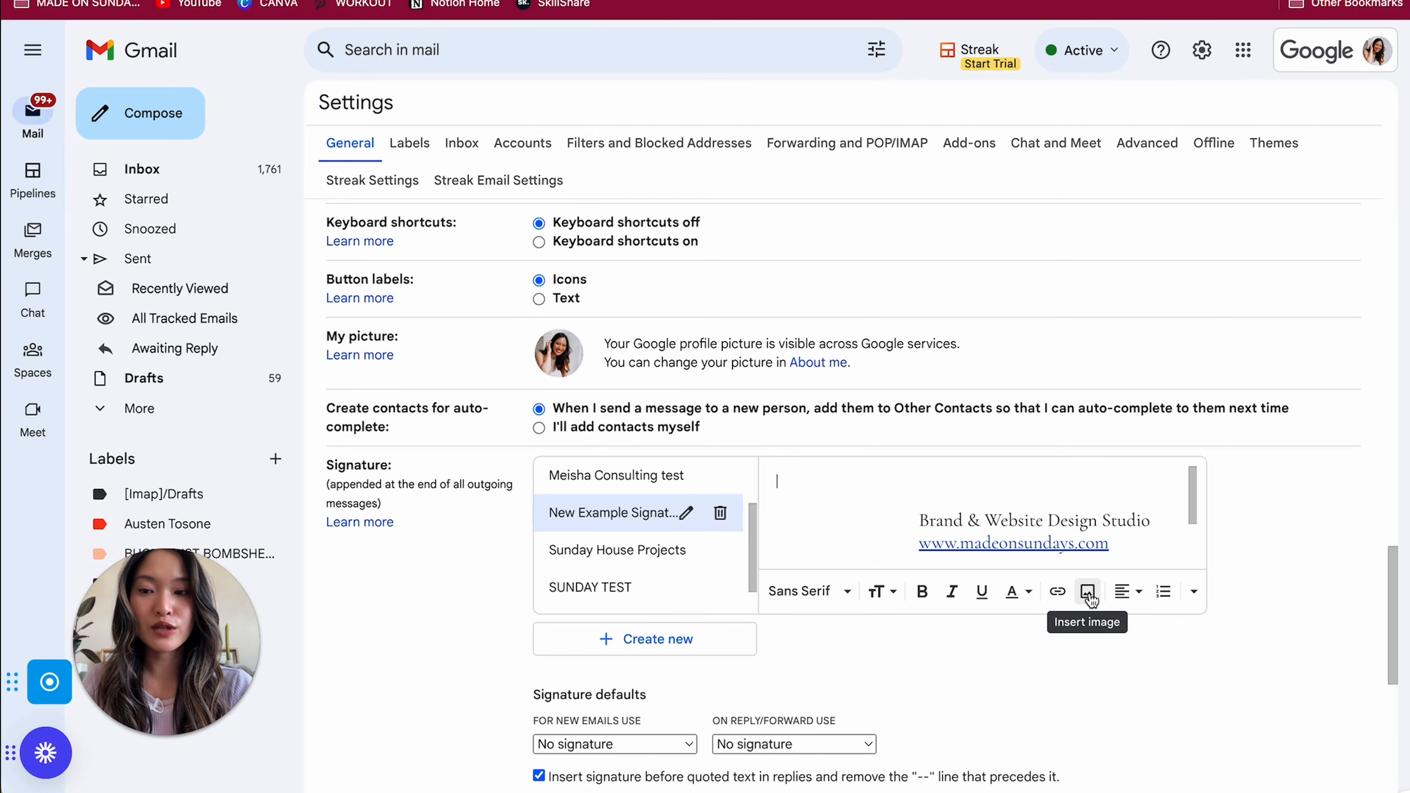
pyautogui.click(1088, 592)
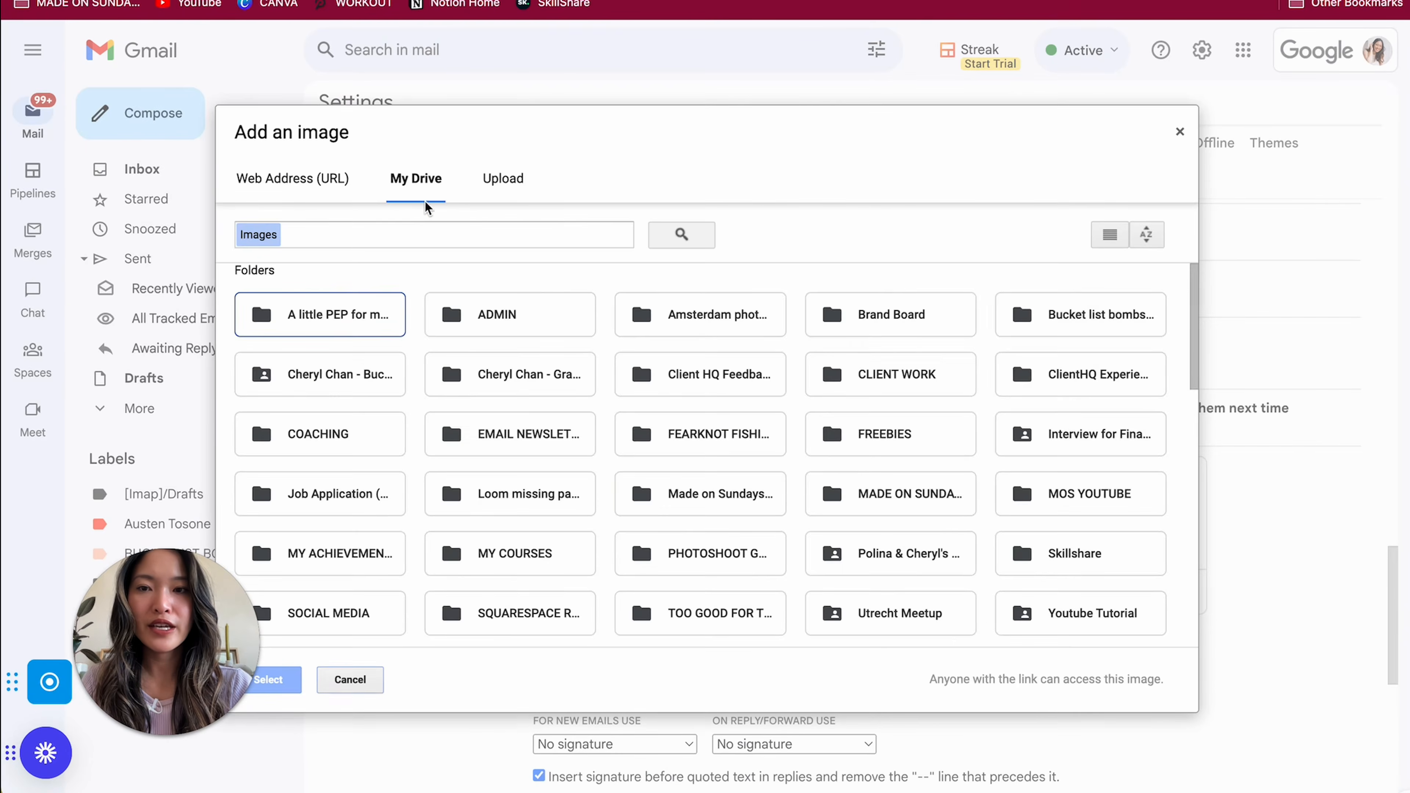
pyautogui.click(496, 178)
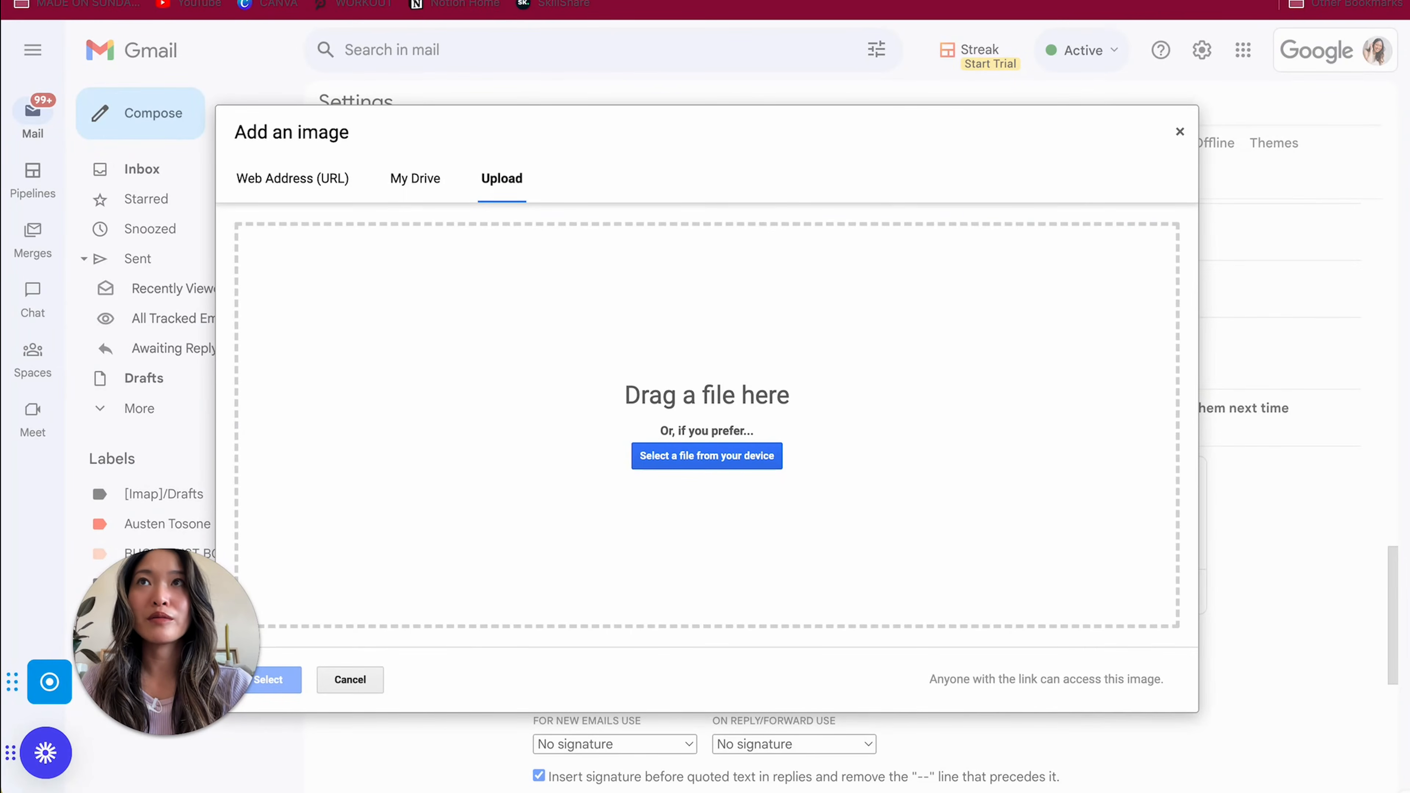
pyautogui.moveTo(1199, 461)
pyautogui.mouseDown()
pyautogui.moveTo(893, 461)
pyautogui.moveTo(594, 389)
pyautogui.moveTo(632, 396)
pyautogui.mouseUp()
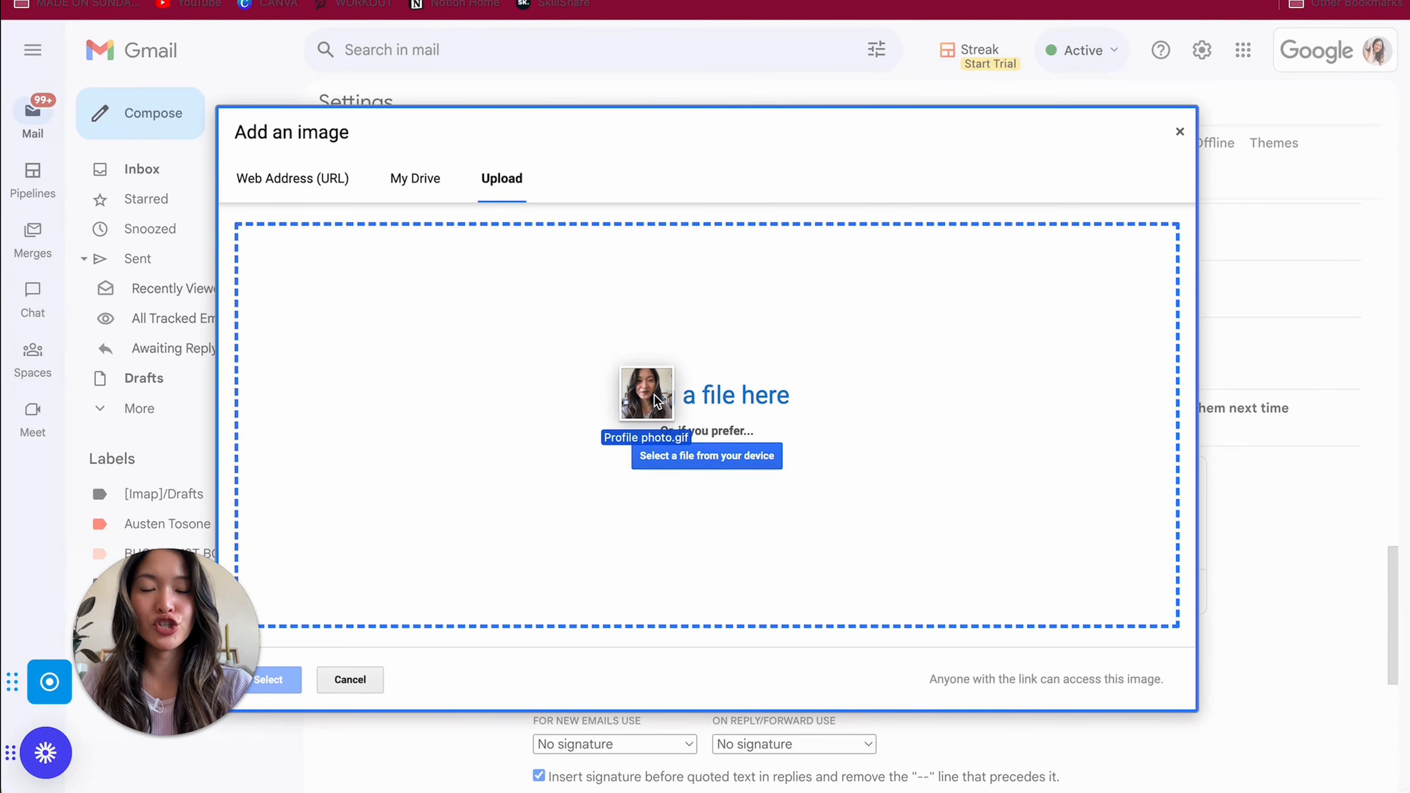
pyautogui.moveTo(633, 396); pyautogui.dragTo(633, 396)
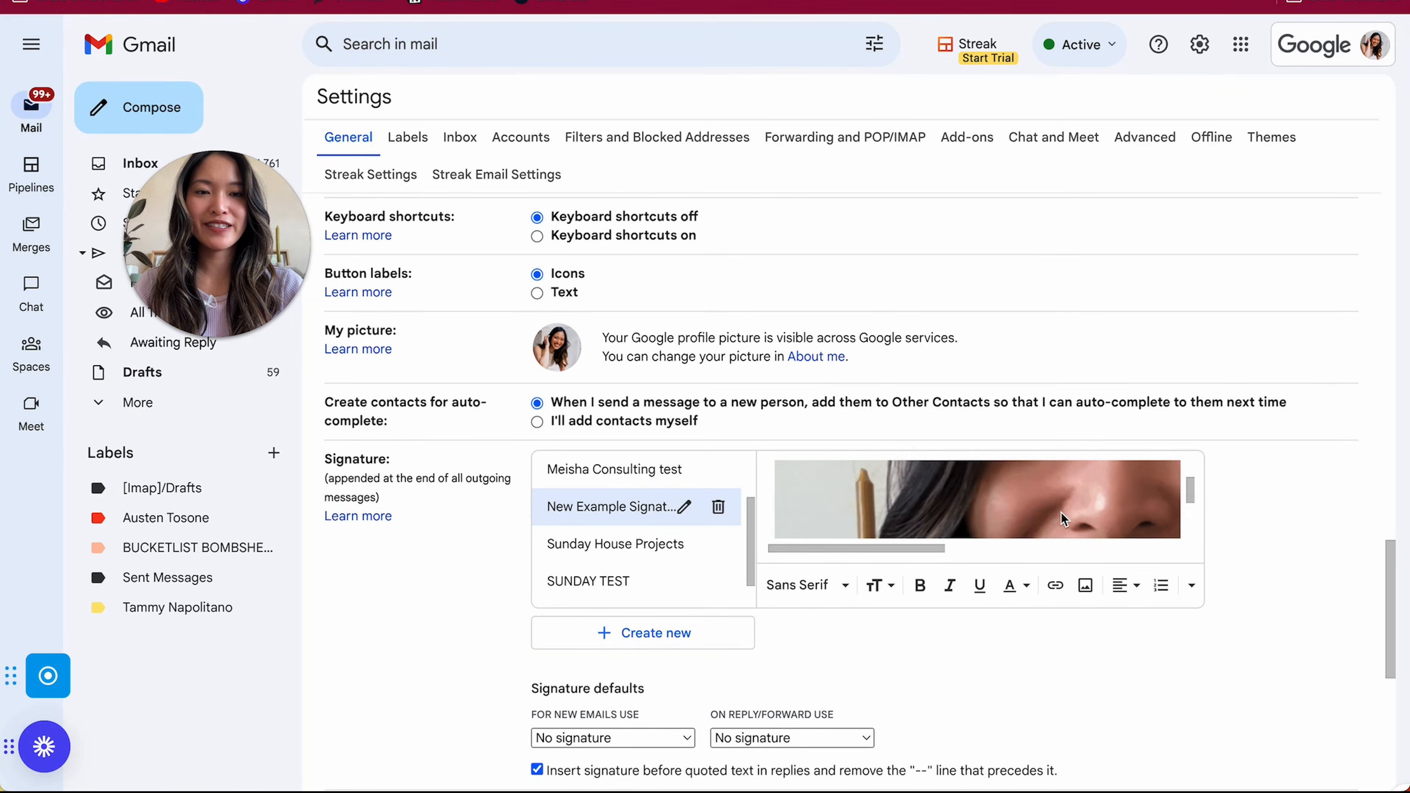
pyautogui.click(870, 499)
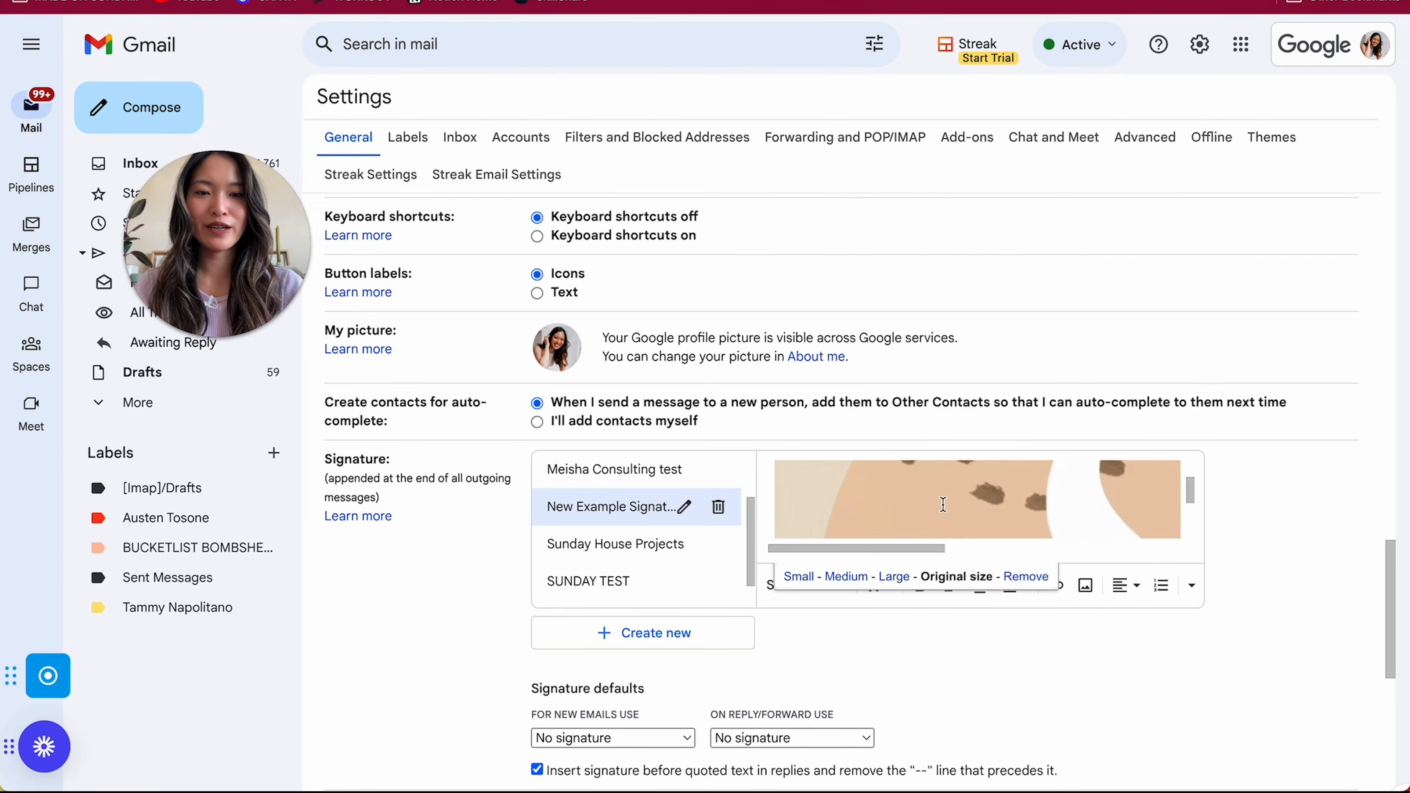
pyautogui.click(798, 577)
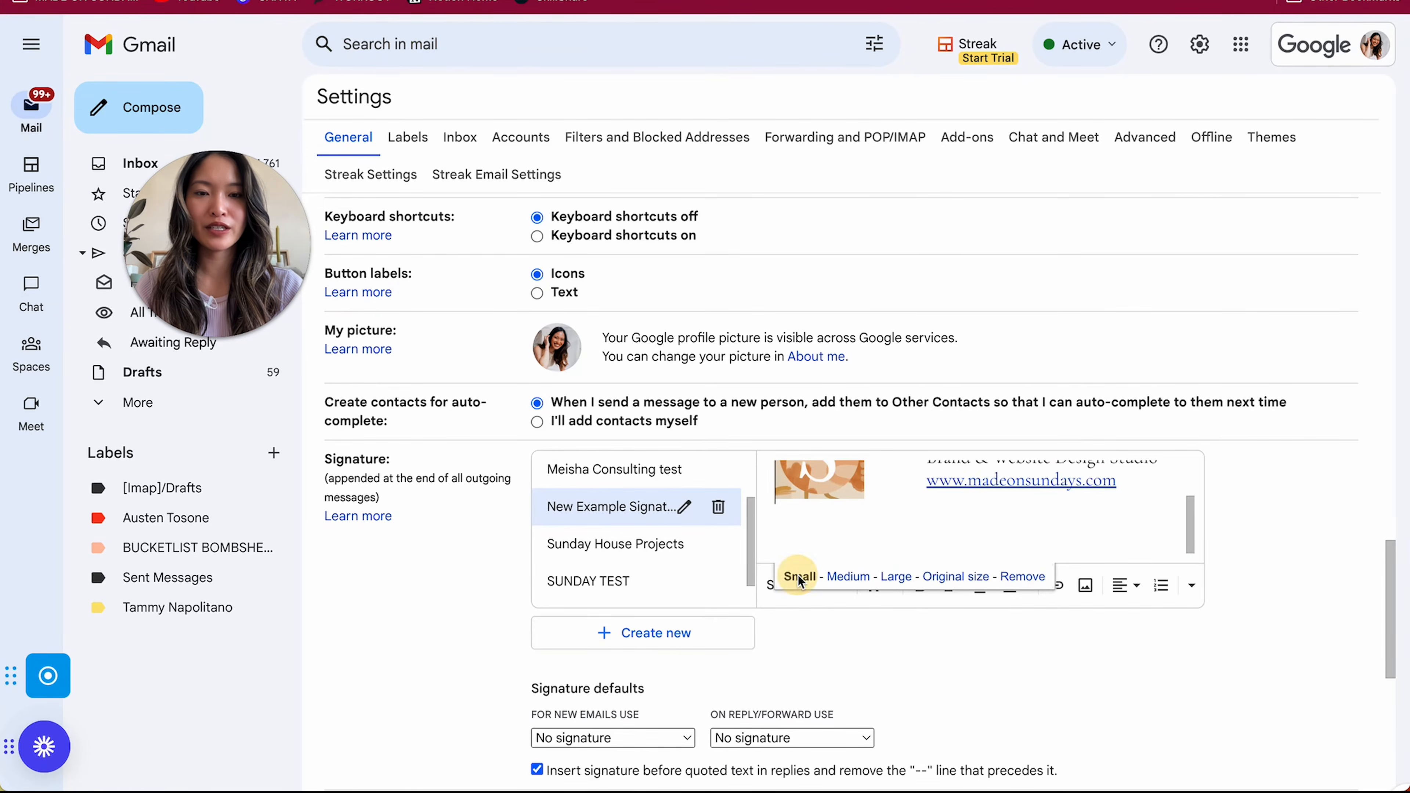
pyautogui.scroll(2, 810, 528)
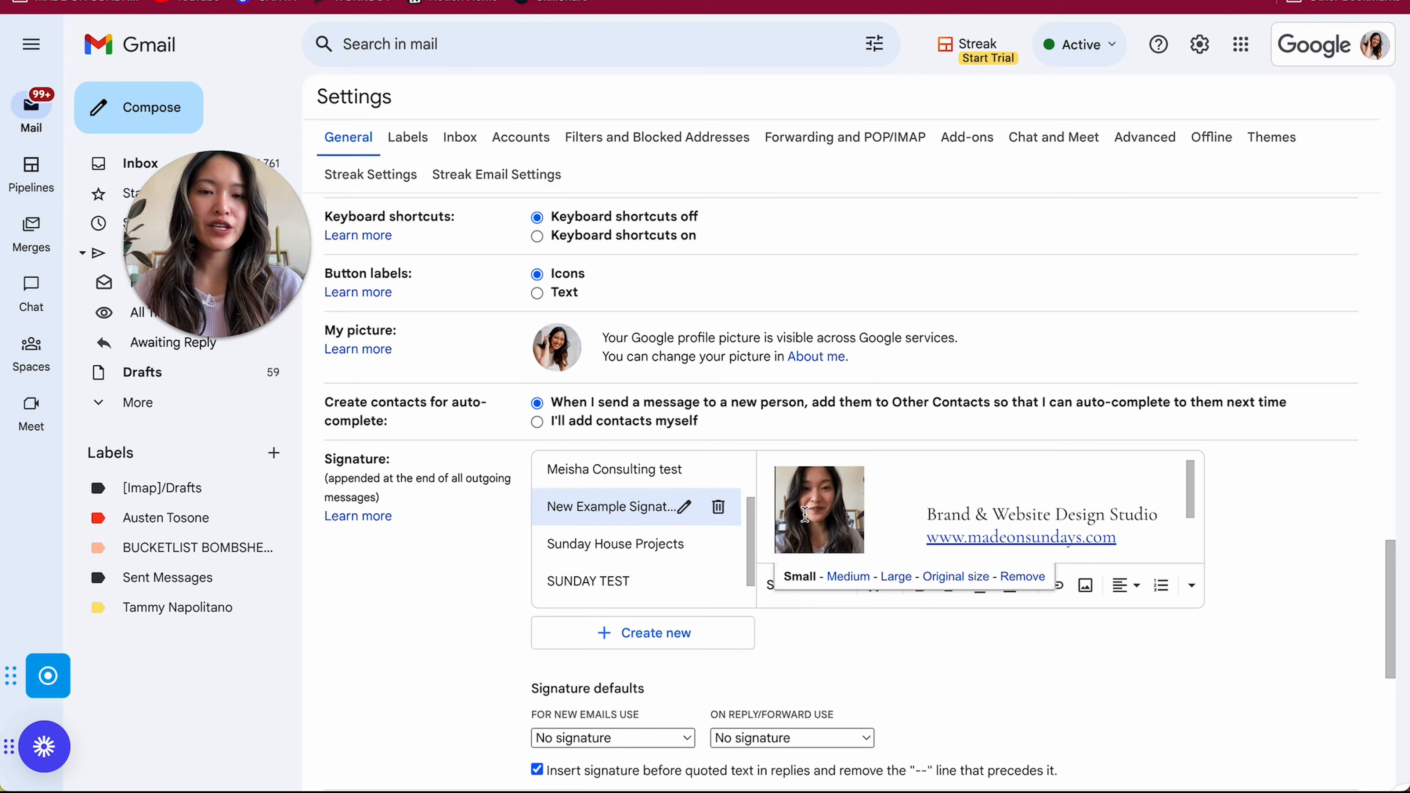
# - Upload Made on Sundays.png above the "Brand & Website Design Studio" line and set its size to Medium
pyautogui.click(906, 506)
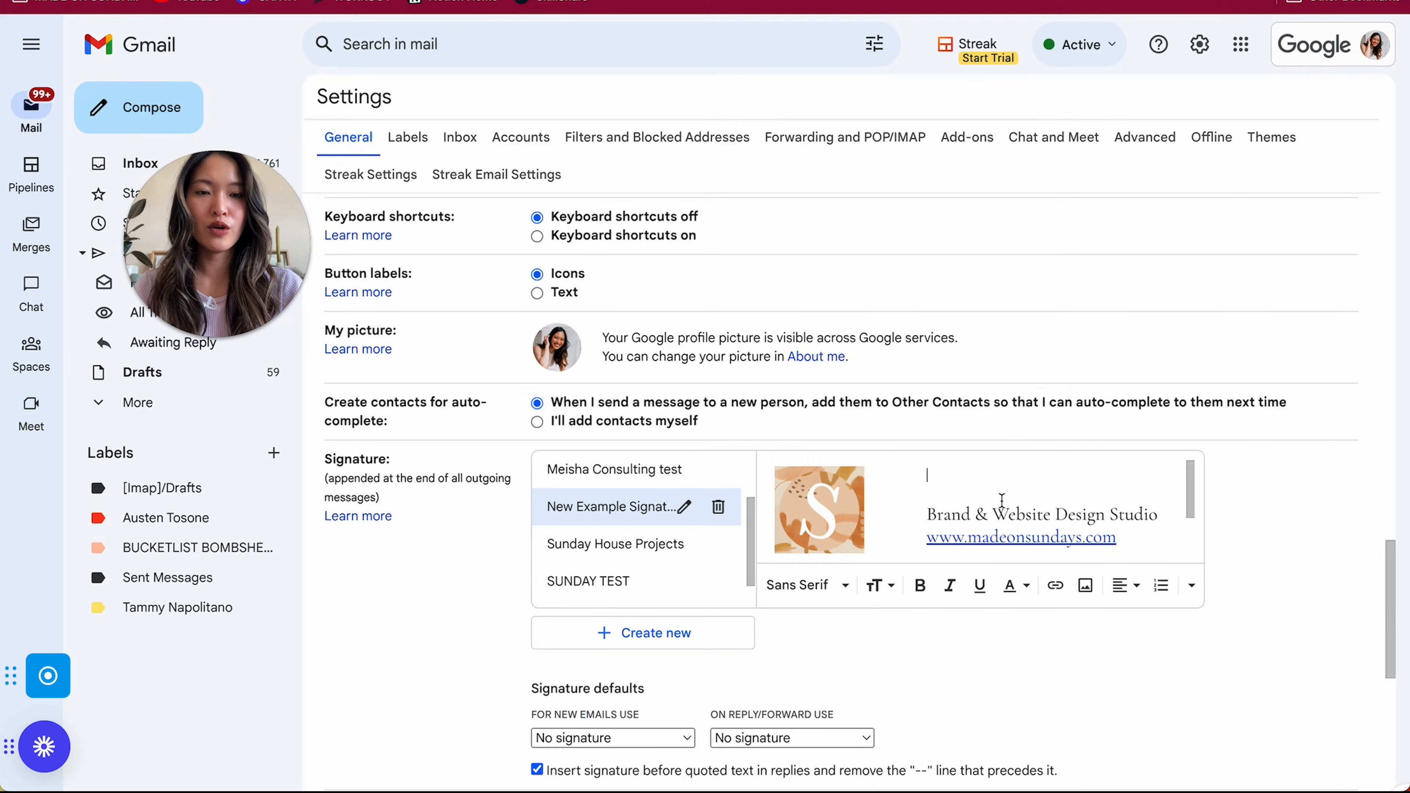
pyautogui.click(1086, 586)
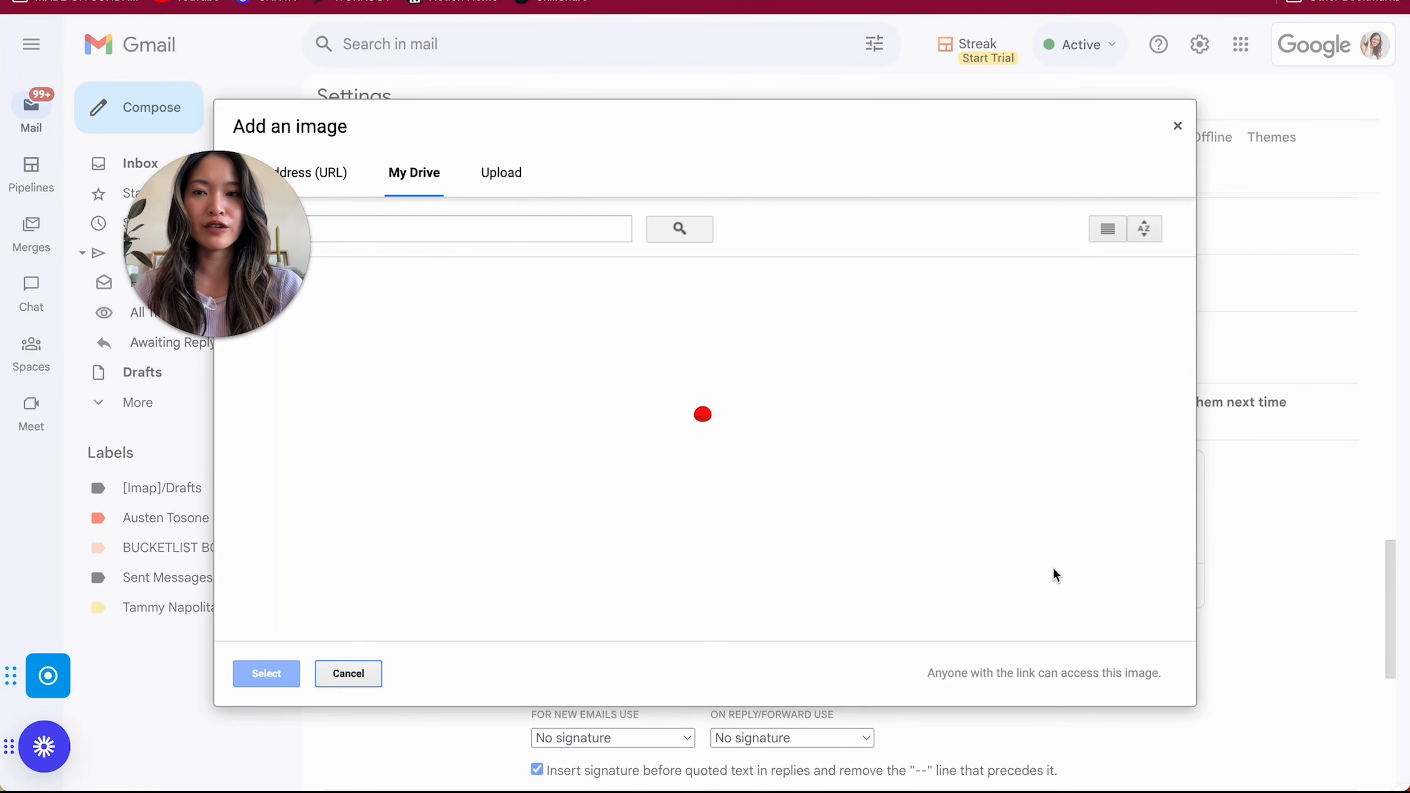
pyautogui.click(520, 173)
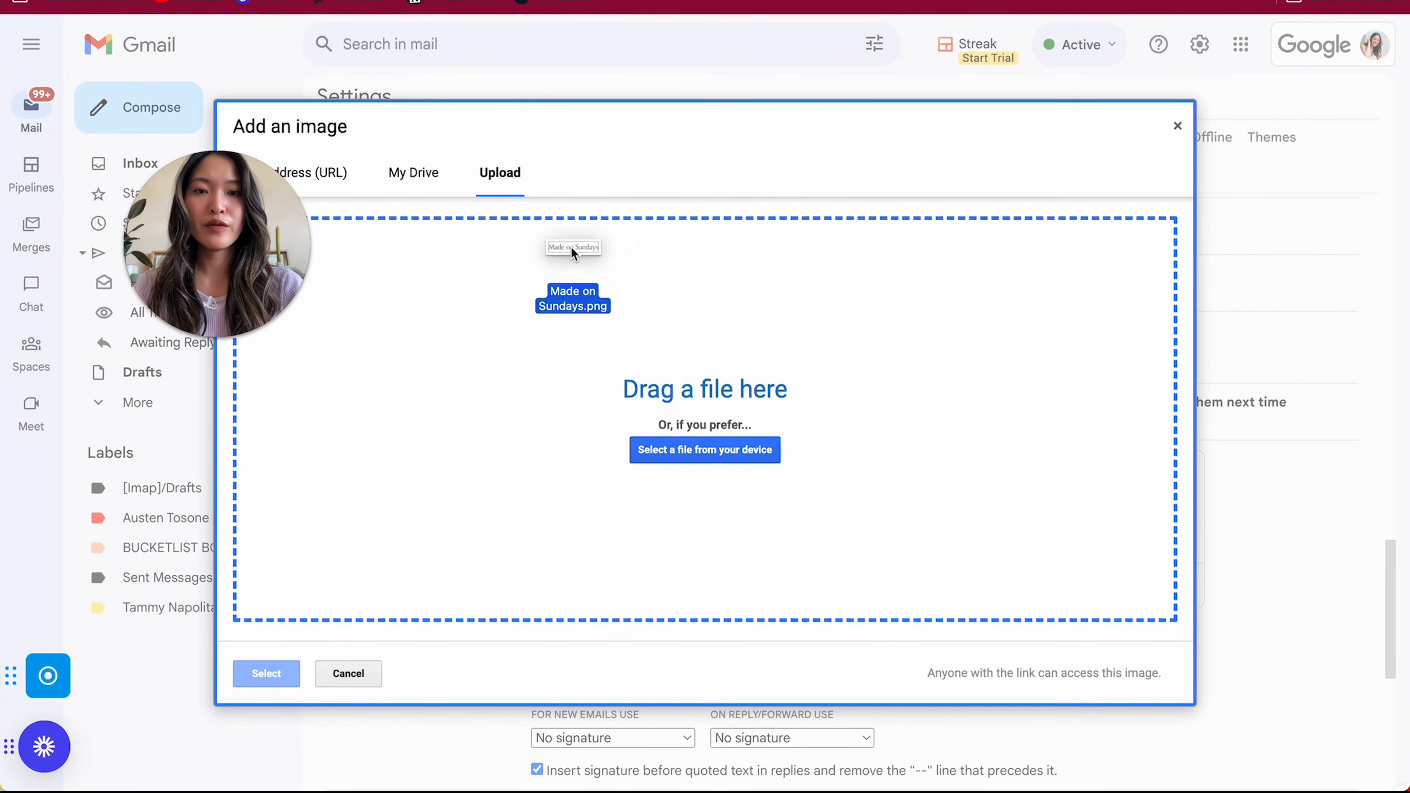
pyautogui.moveTo(570, 247); pyautogui.dragTo(528, 299)
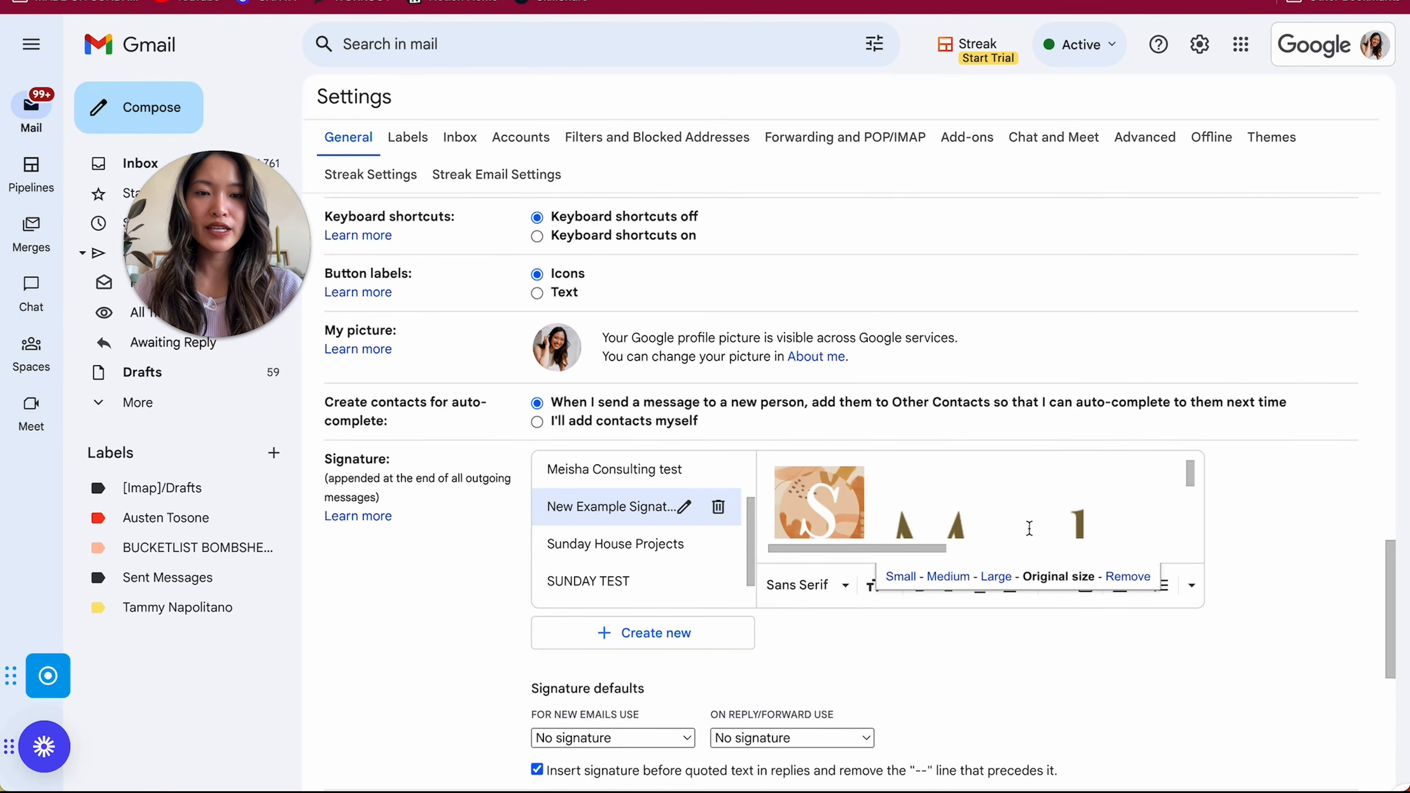
pyautogui.click(904, 579)
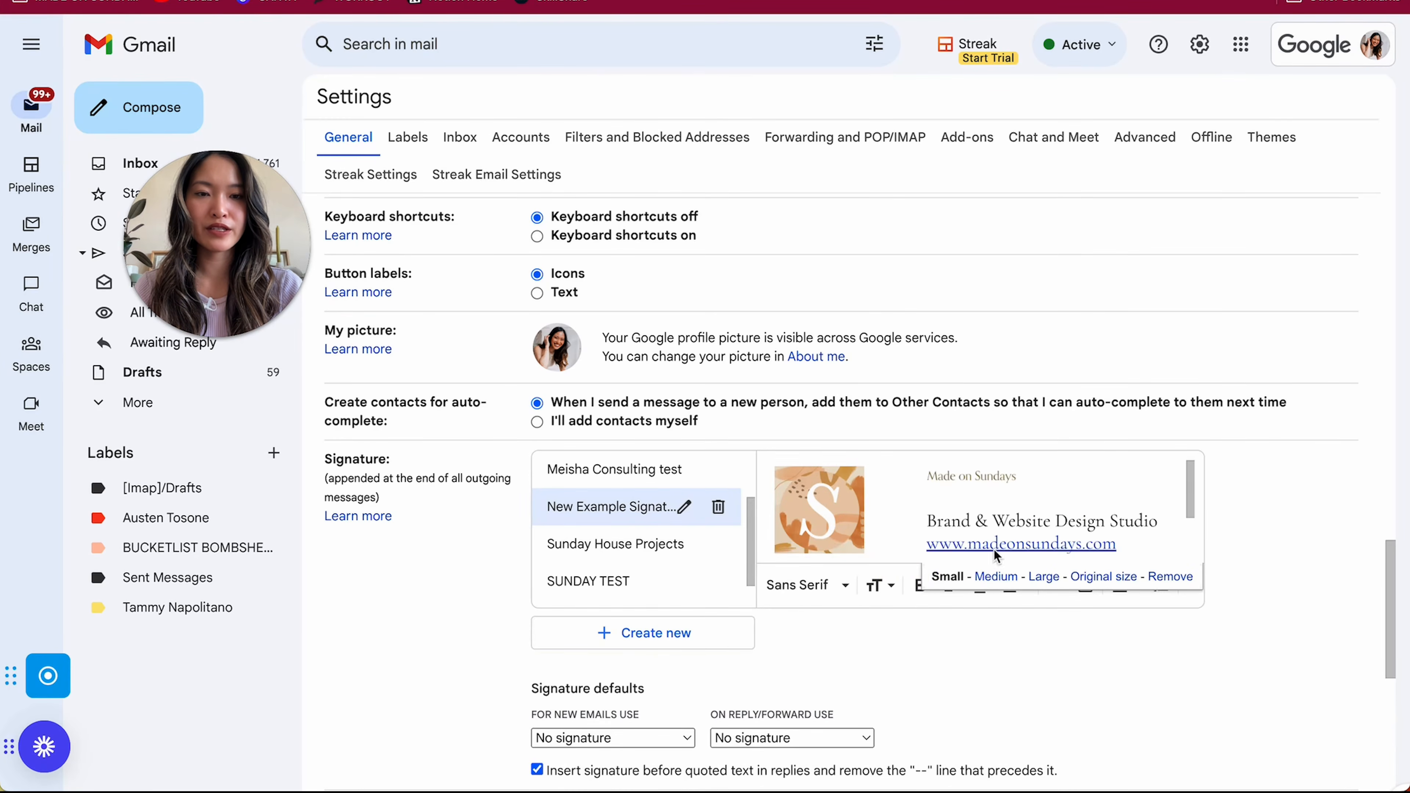
pyautogui.click(996, 576)
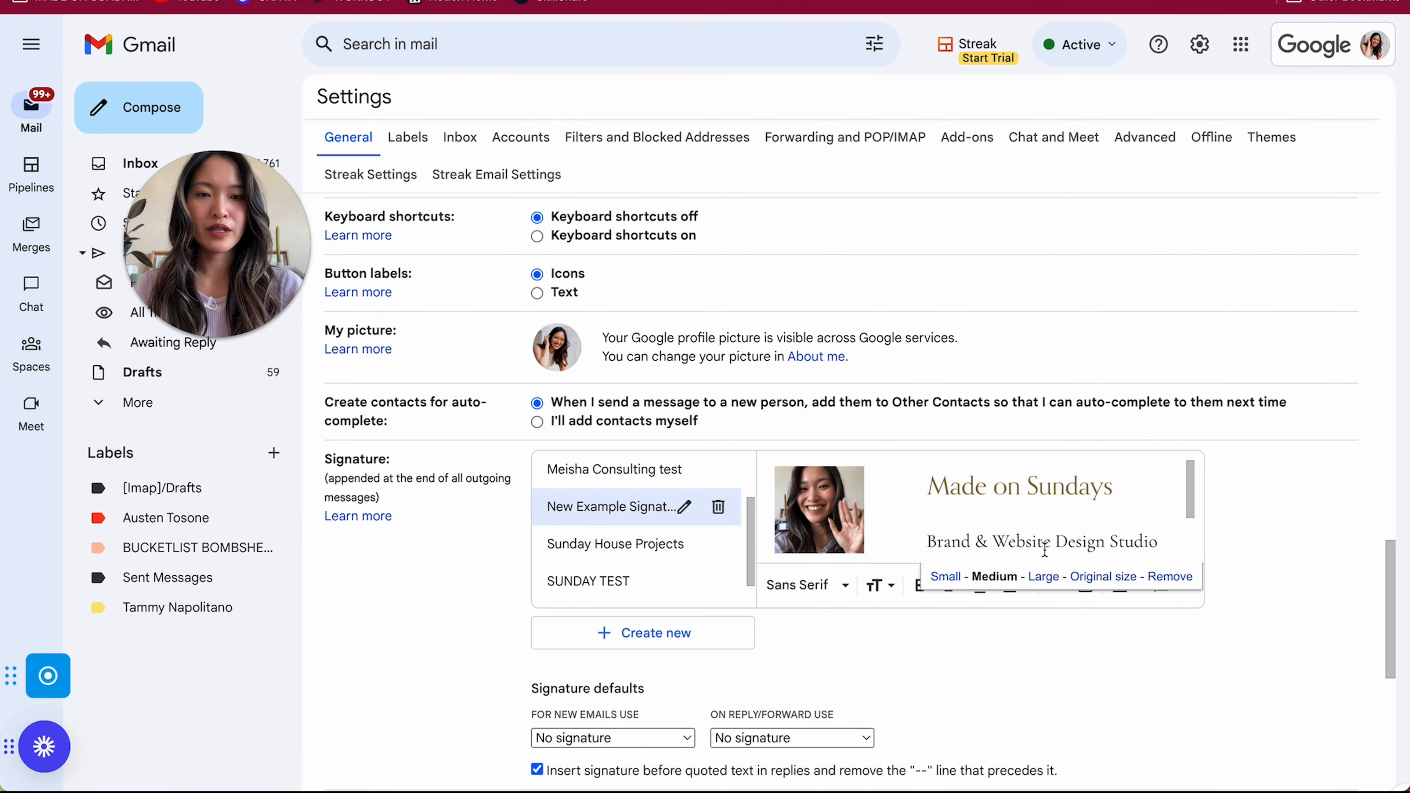
pyautogui.scroll(-1, 992, 519)
pyautogui.click(924, 537)
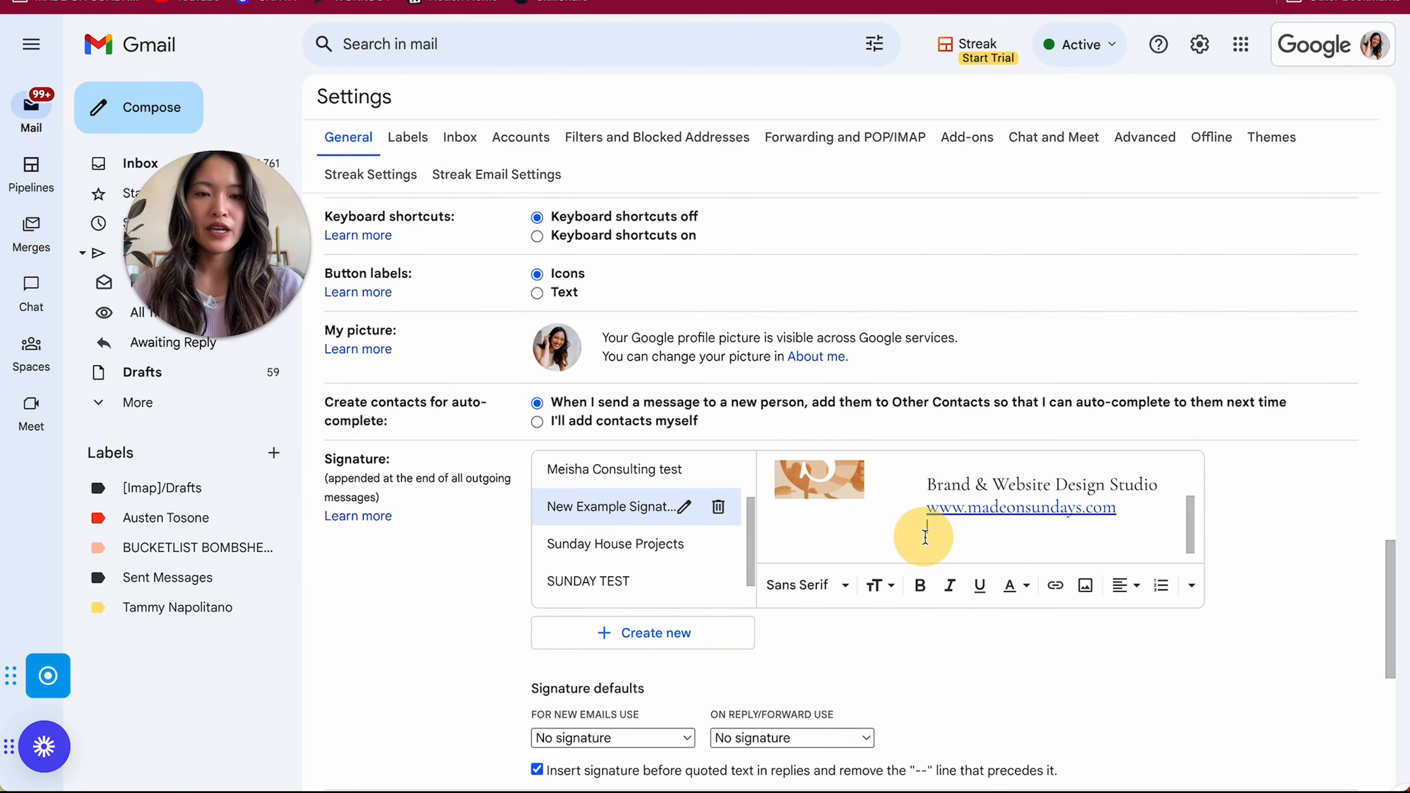
pyautogui.scroll(-1, 953, 542)
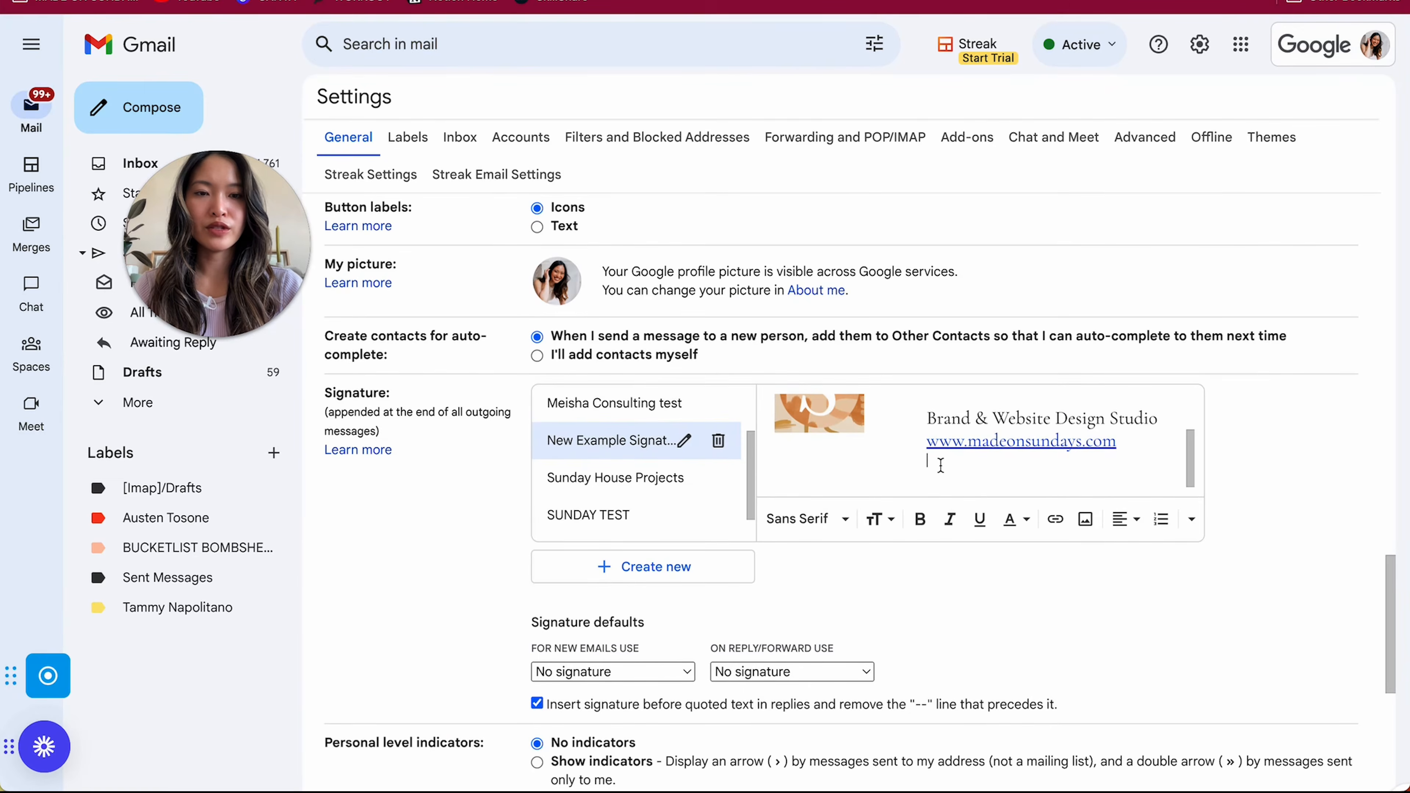
pyautogui.click(1086, 519)
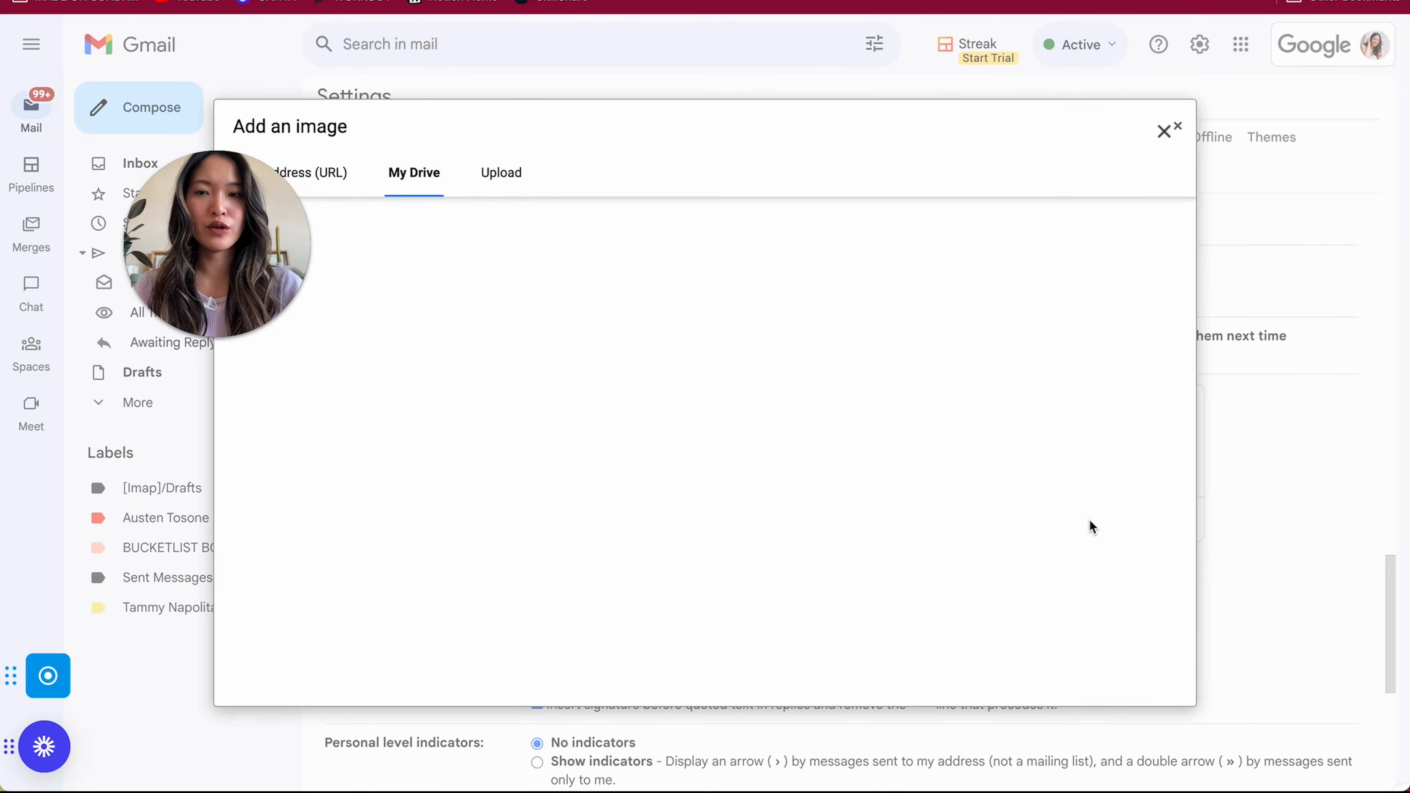
pyautogui.click(500, 173)
pyautogui.moveTo(1409, 389); pyautogui.dragTo(613, 450)
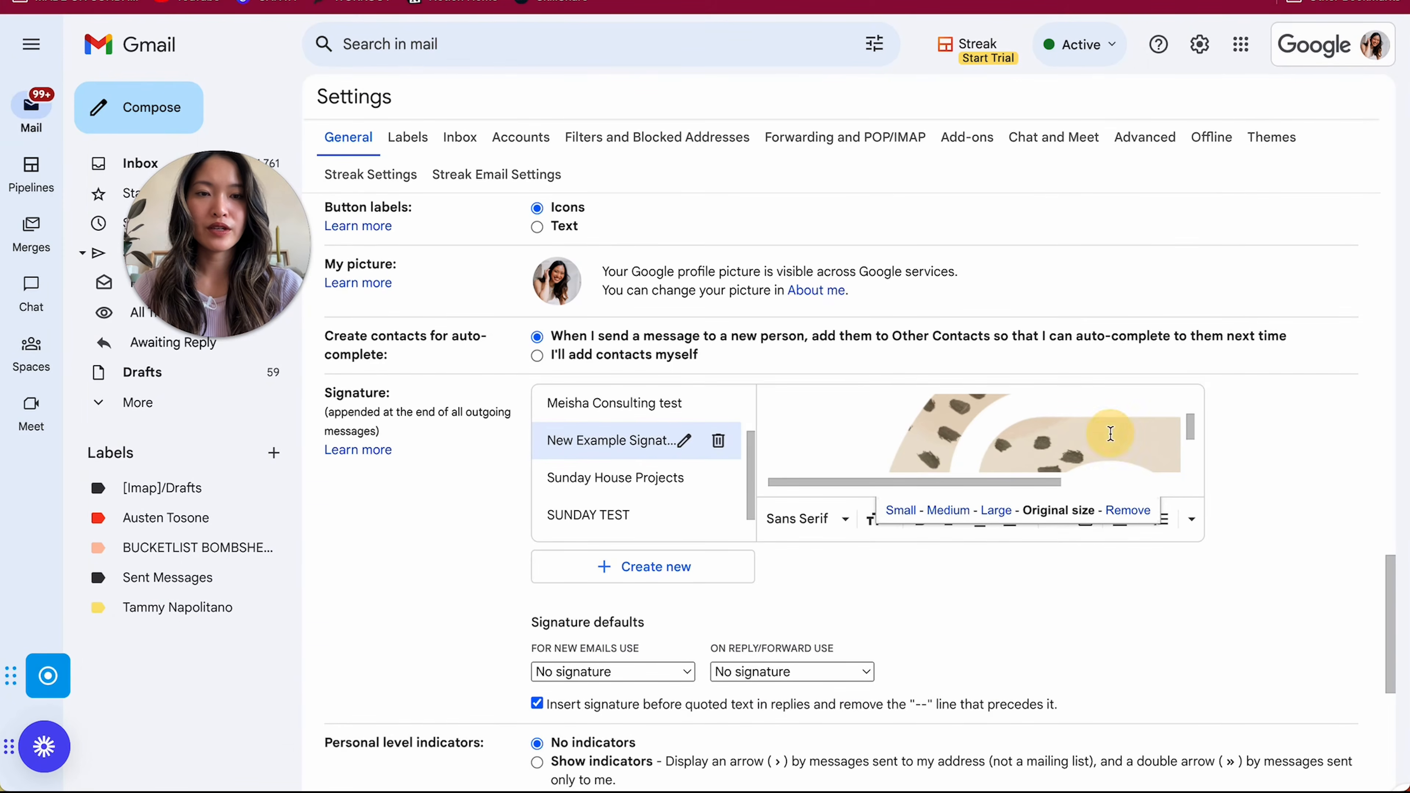
pyautogui.click(904, 511)
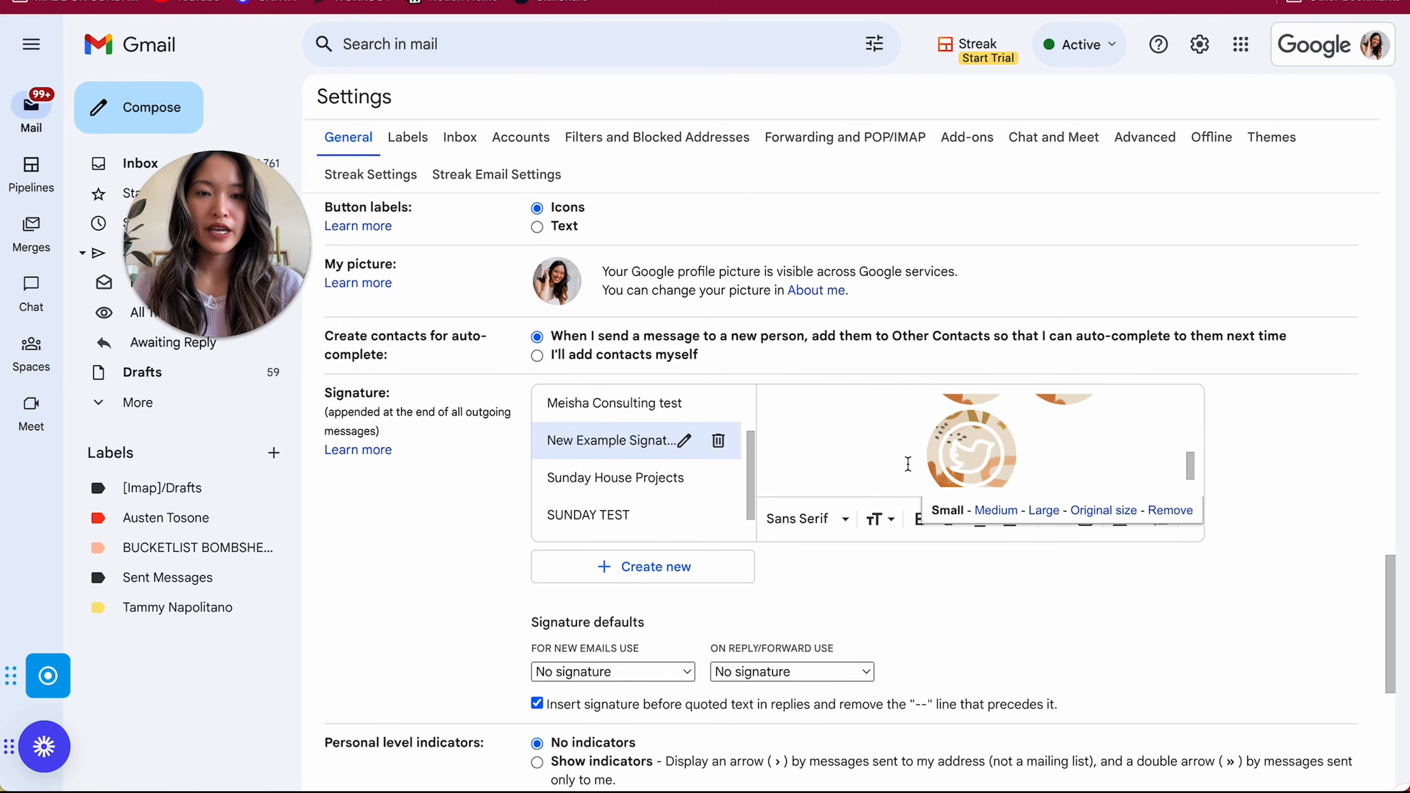
pyautogui.press('BackSpace')
pyautogui.click(908, 463)
pyautogui.scroll(2, 909, 462)
pyautogui.scroll(-3, 909, 462)
pyautogui.scroll(3, 954, 446)
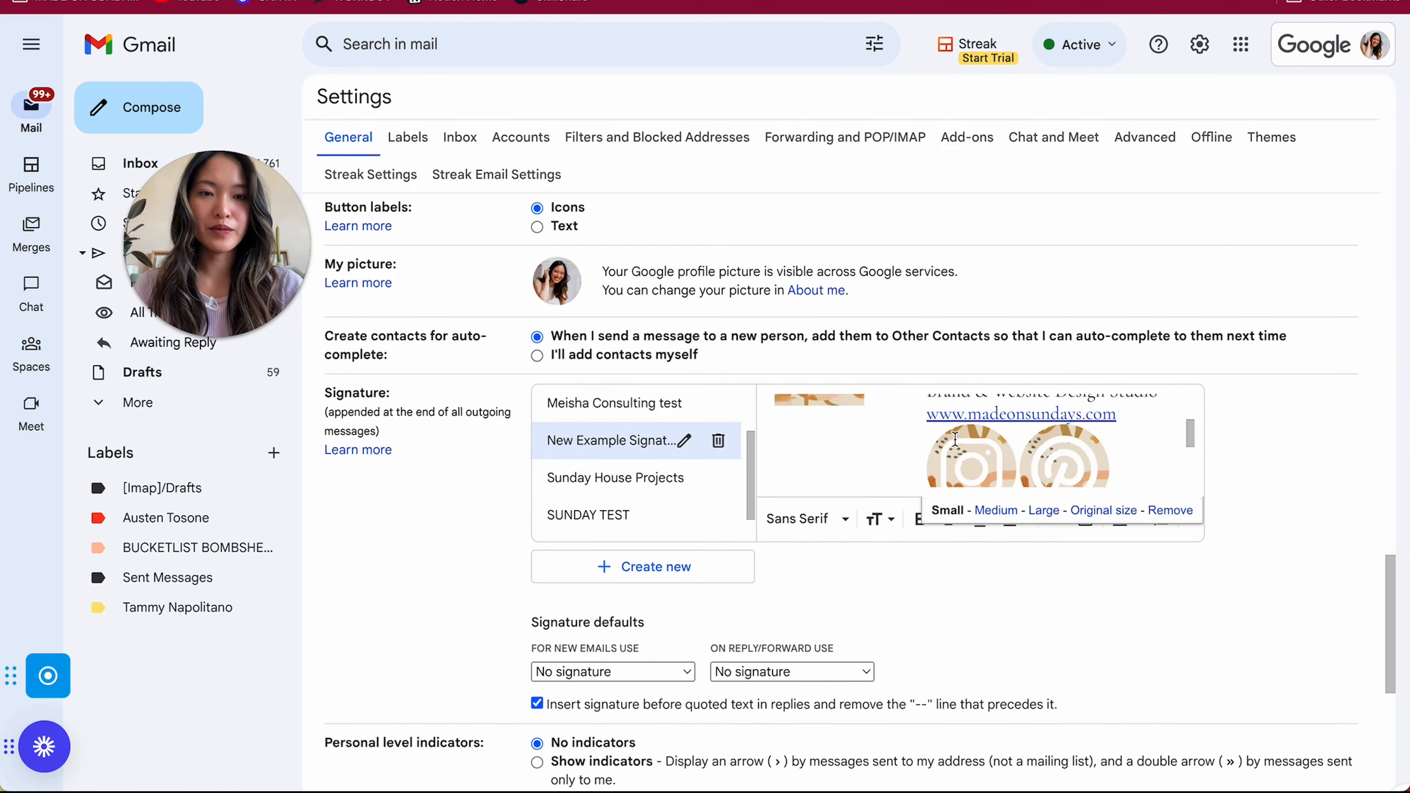
pyautogui.scroll(-3, 1117, 444)
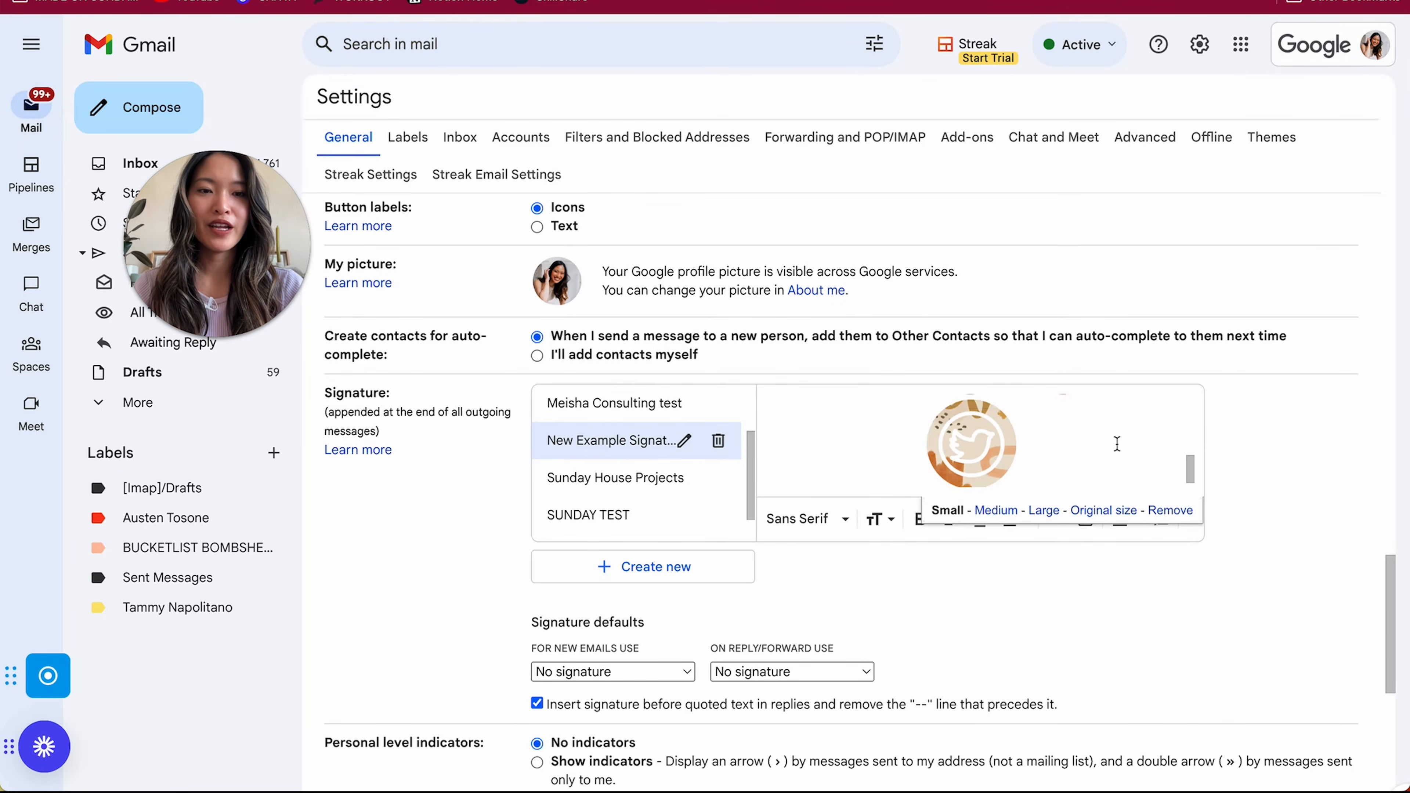
# - Save the changes to the Gmail settings
pyautogui.scroll(-5, 1165, 354)
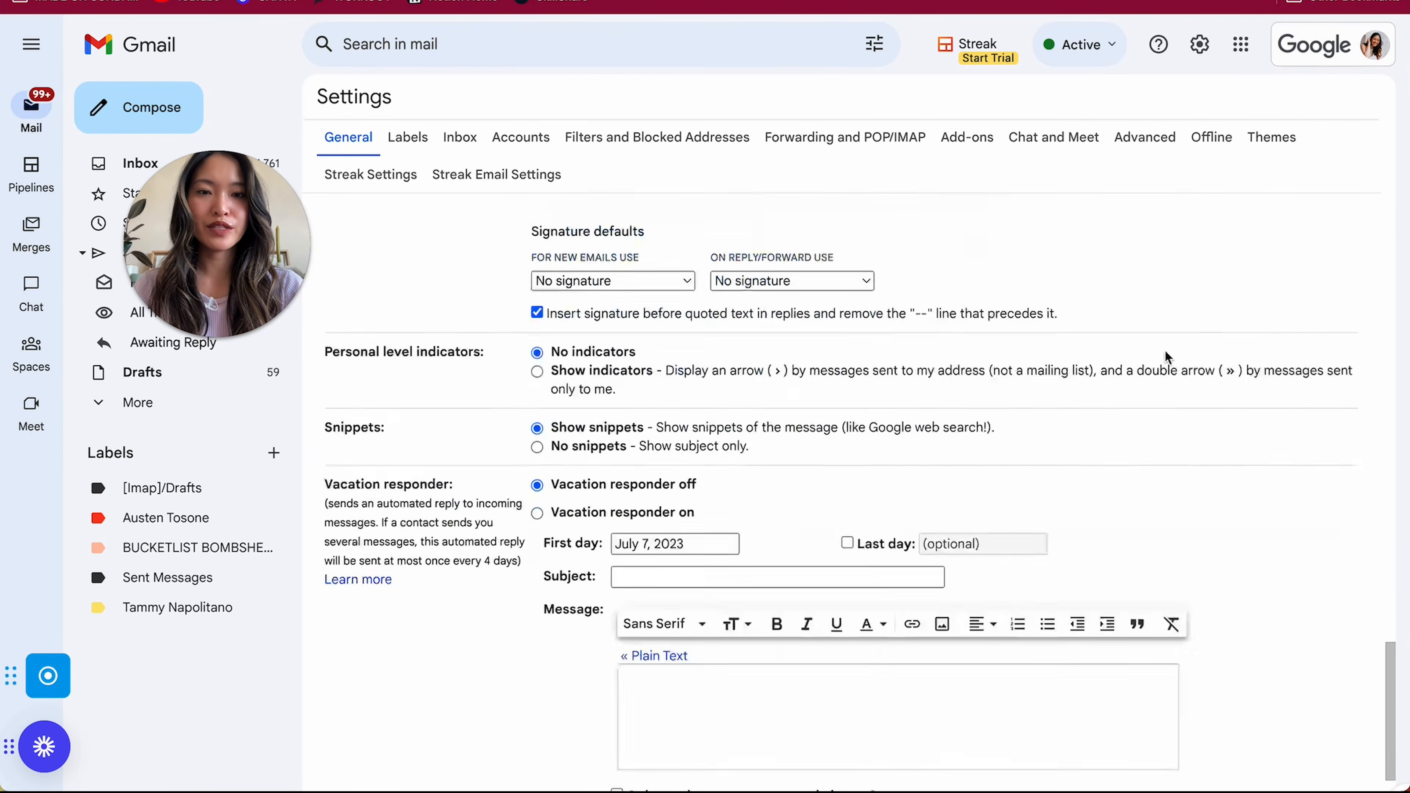
pyautogui.scroll(-2, 1194, 409)
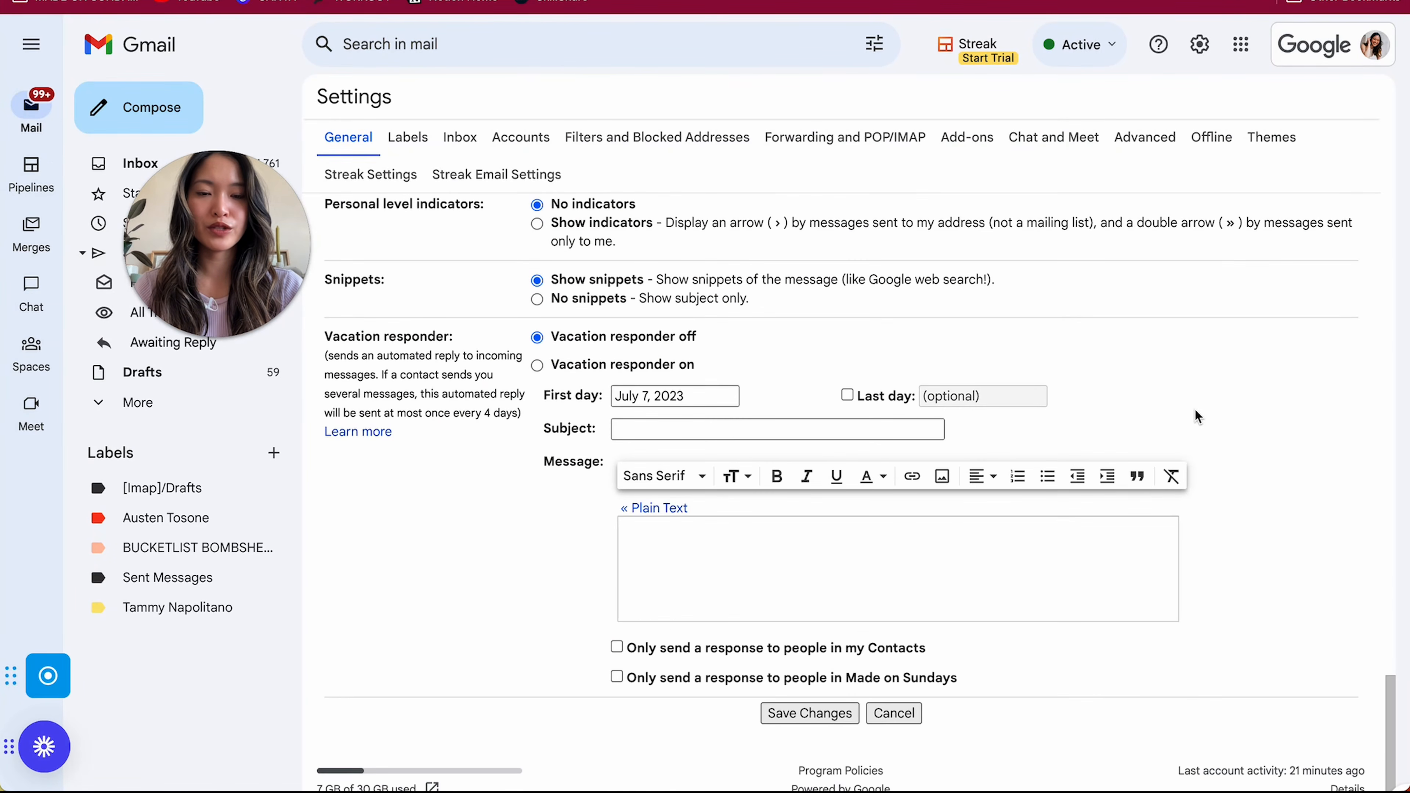
pyautogui.click(787, 717)
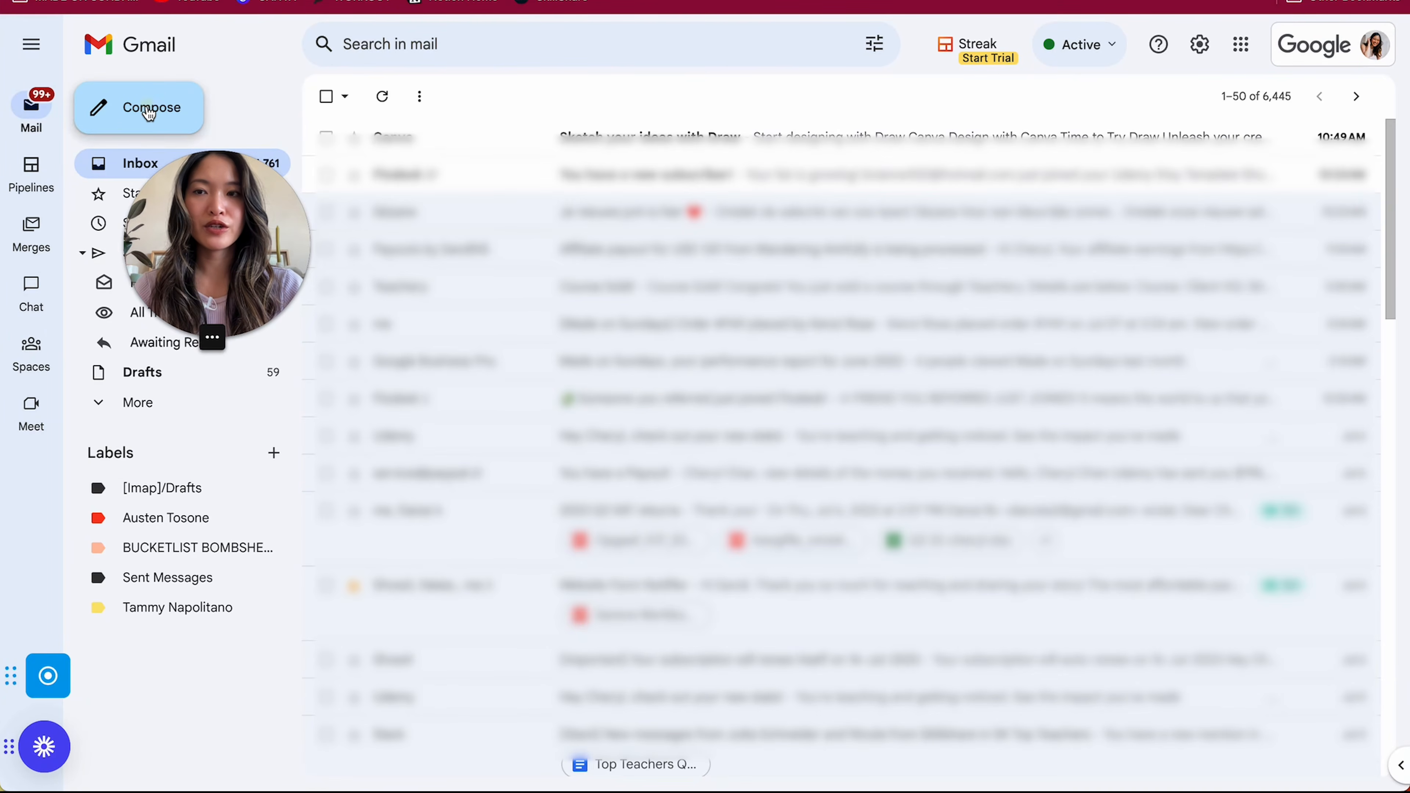
# - Compose a new email and insert "New Example Signature" into it
pyautogui.click(148, 112)
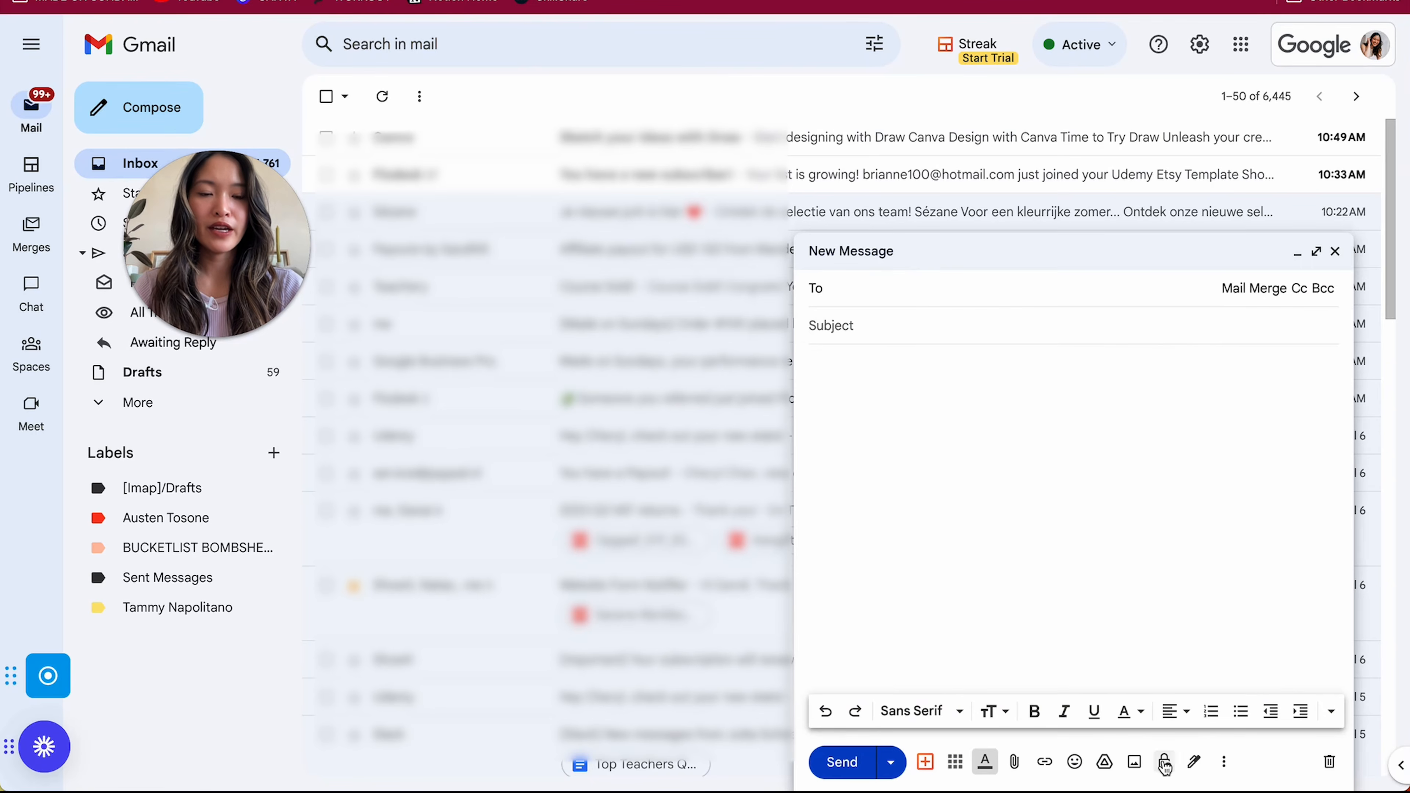
pyautogui.click(1196, 763)
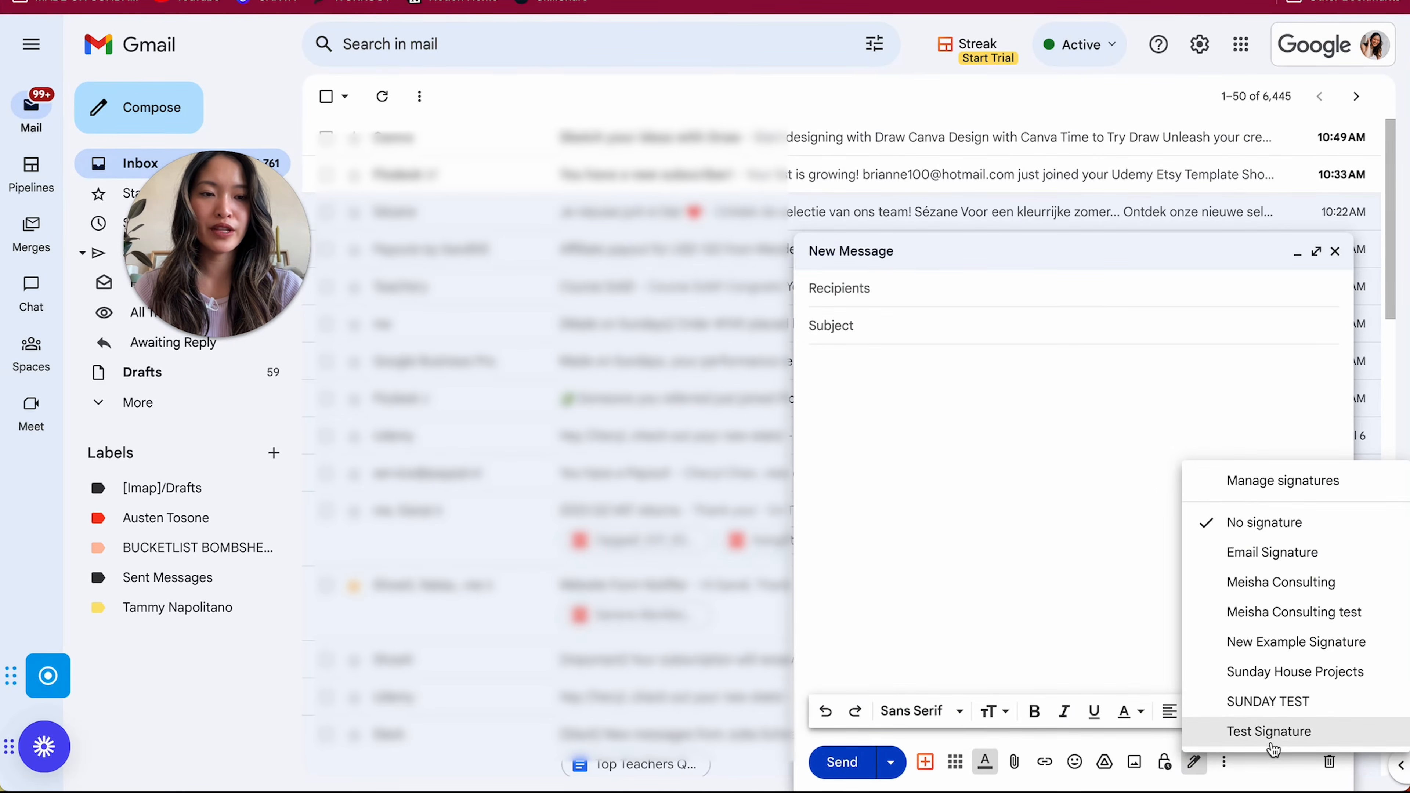
pyautogui.click(1285, 645)
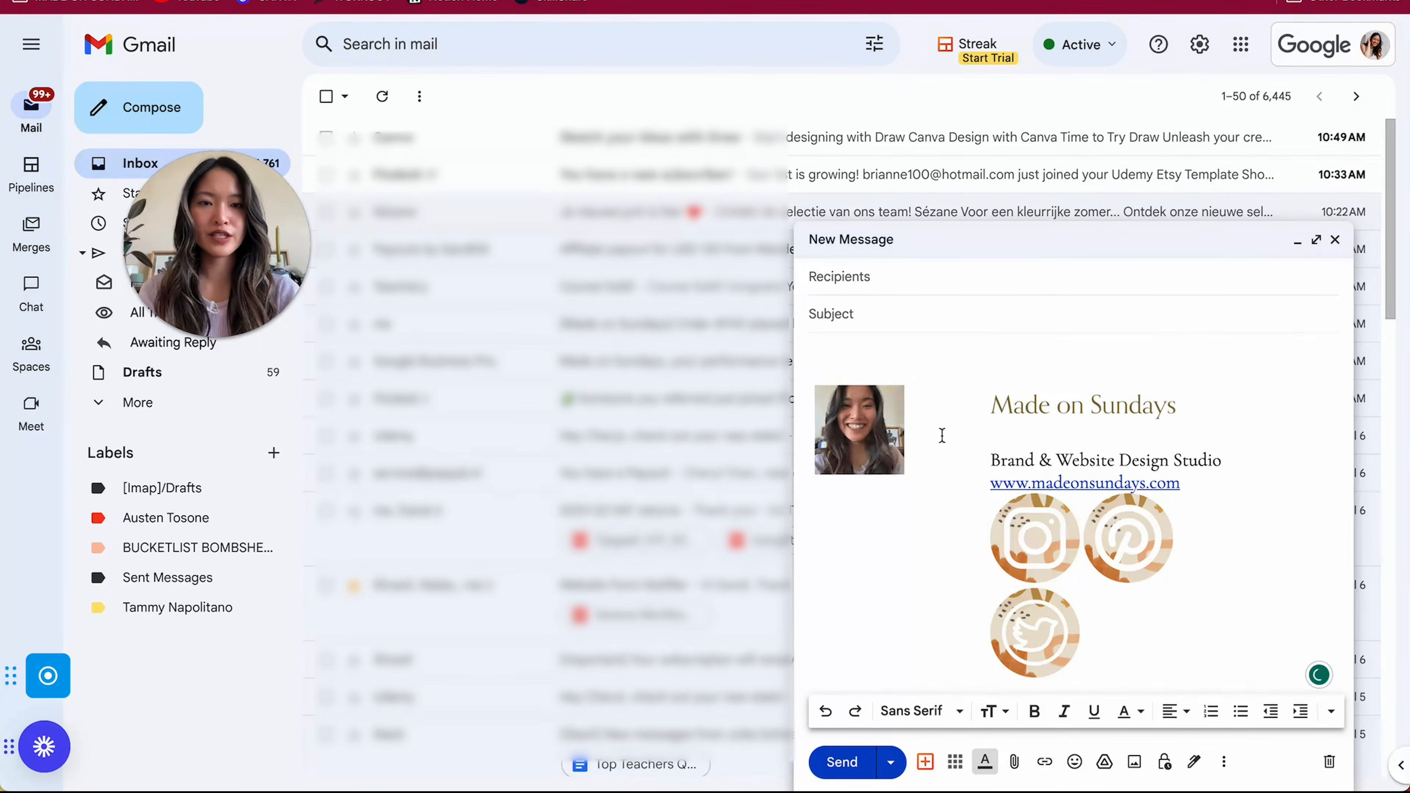
# - Enlarge the animated profile image in the email's signature until it nearly reaches the text column
pyautogui.click(888, 438)
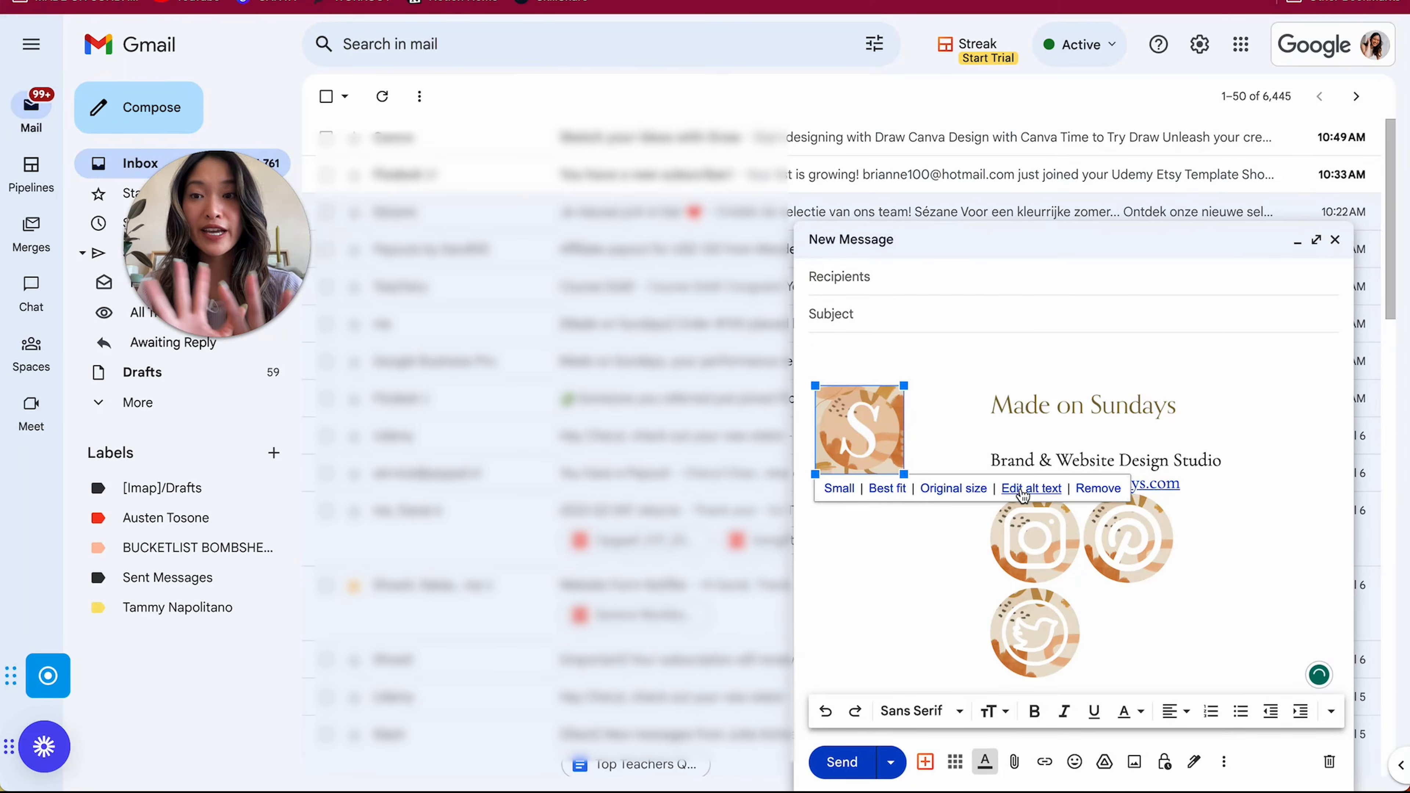
pyautogui.moveTo(906, 476); pyautogui.dragTo(964, 534)
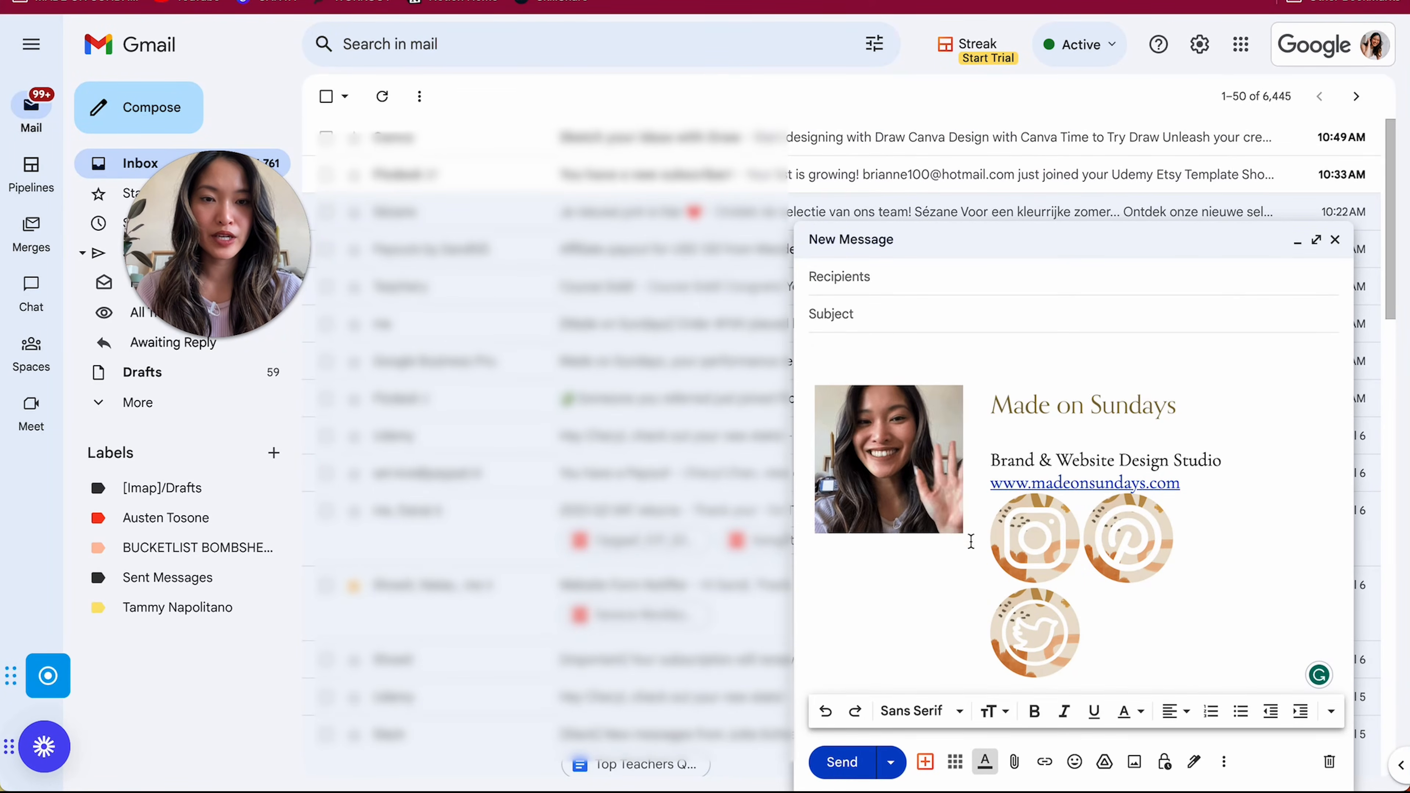
# - Enlarge the Made on Sundays logo slightly to match the tagline's width and delete the empty line beneath it
pyautogui.click(1155, 411)
pyautogui.click(1215, 425)
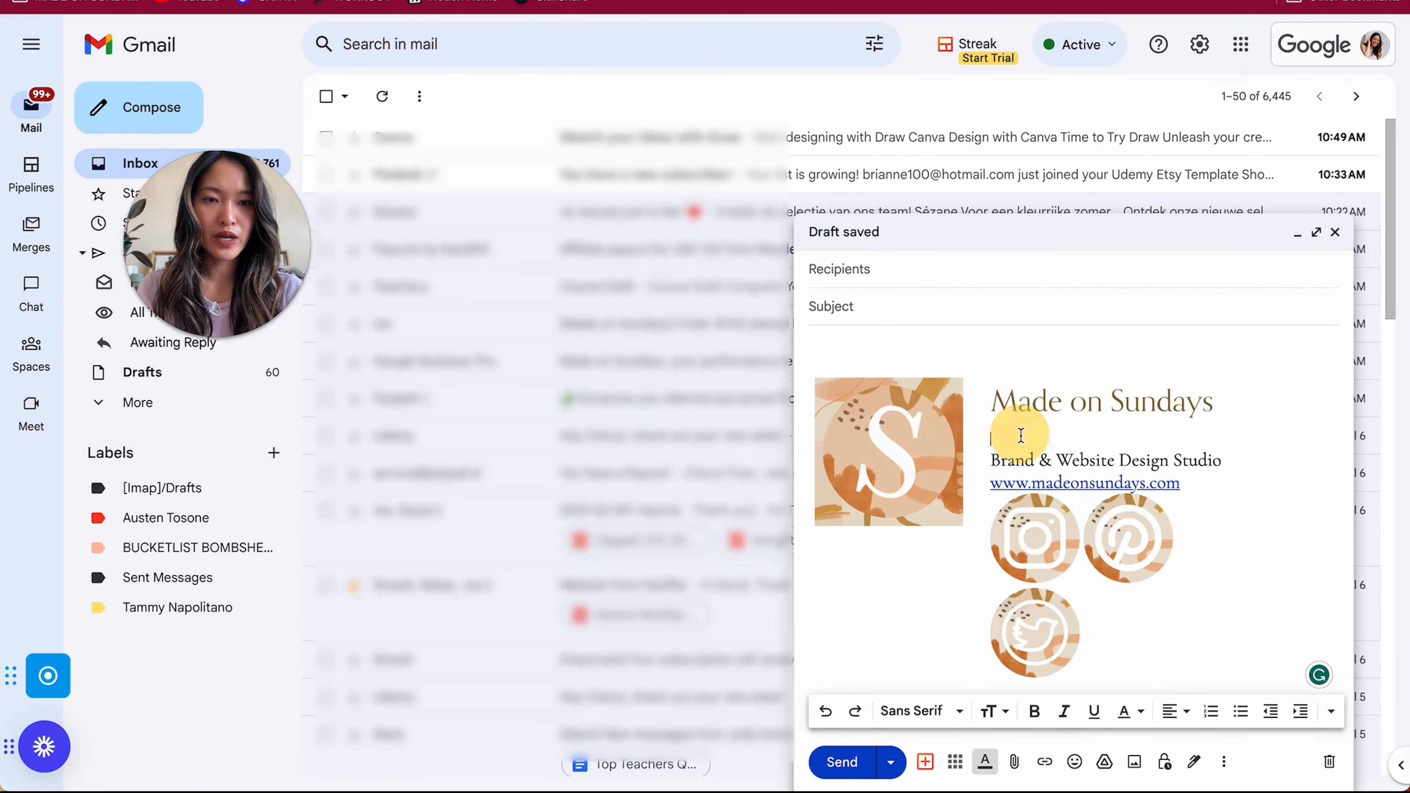
pyautogui.press('BackSpace')
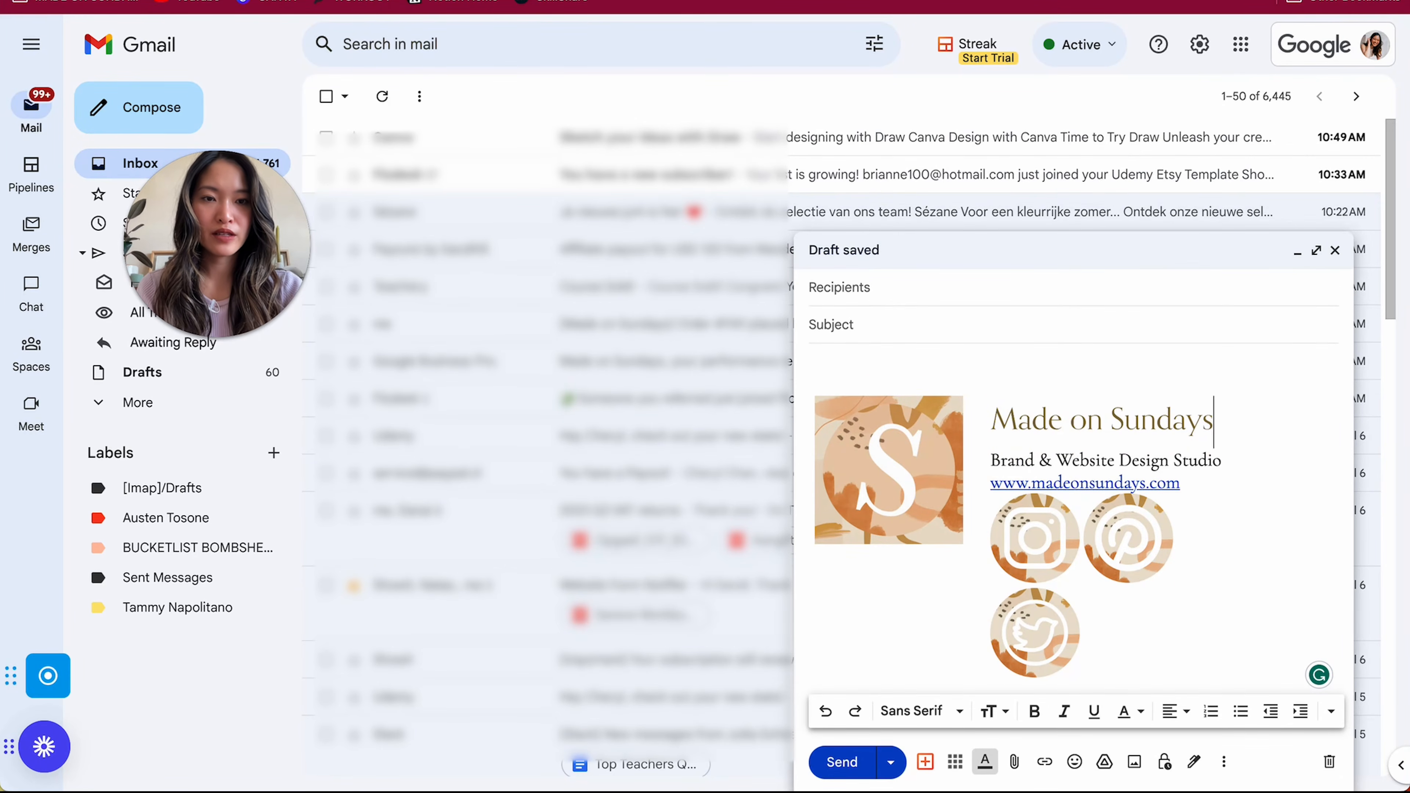
# - Shrink the Instagram, Pinterest and Twitter icons to equal small sizes in one row beneath the website link and space them out
pyautogui.click(1043, 554)
pyautogui.moveTo(1079, 583); pyautogui.dragTo(1092, 547)
pyautogui.click(1111, 567)
pyautogui.click(1166, 554)
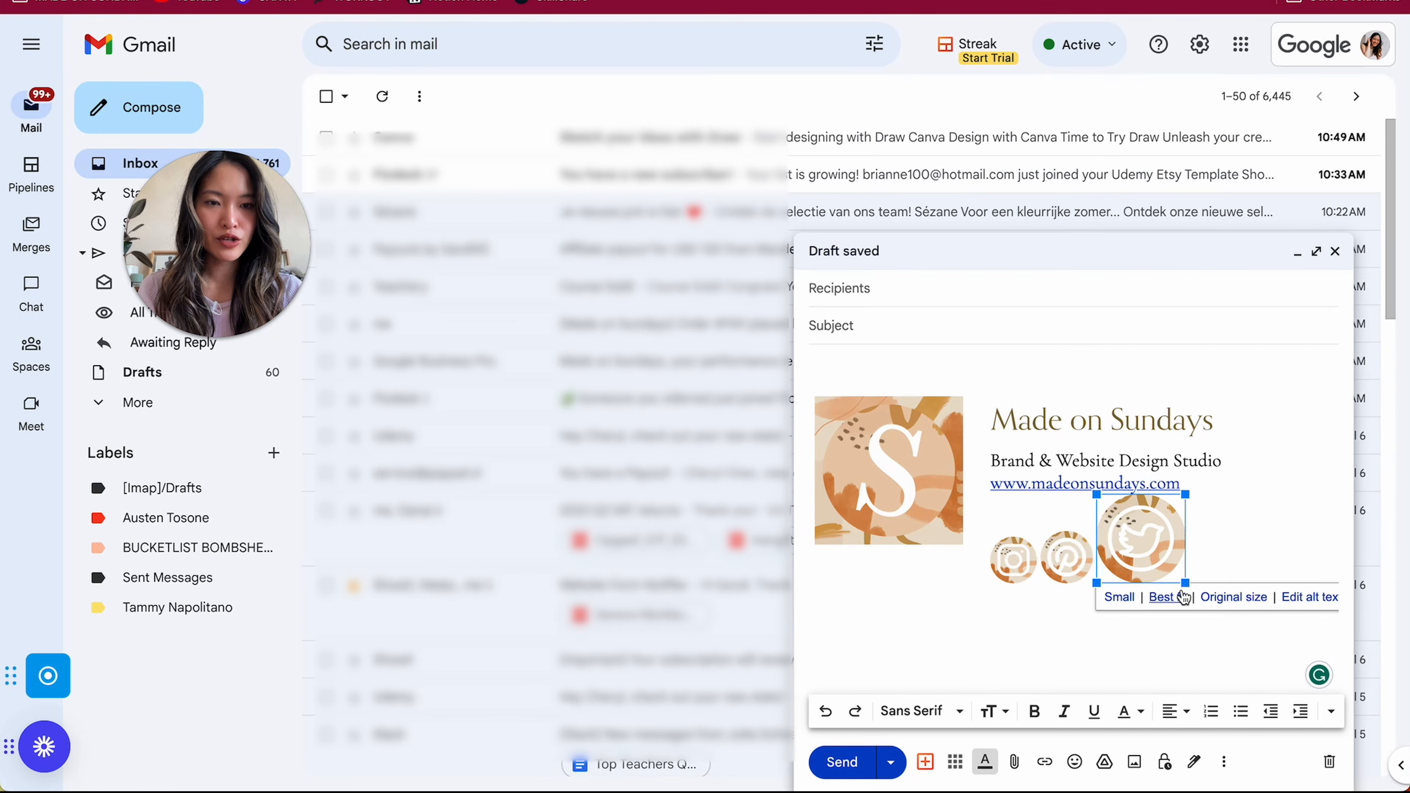
pyautogui.moveTo(1185, 583); pyautogui.dragTo(1146, 544)
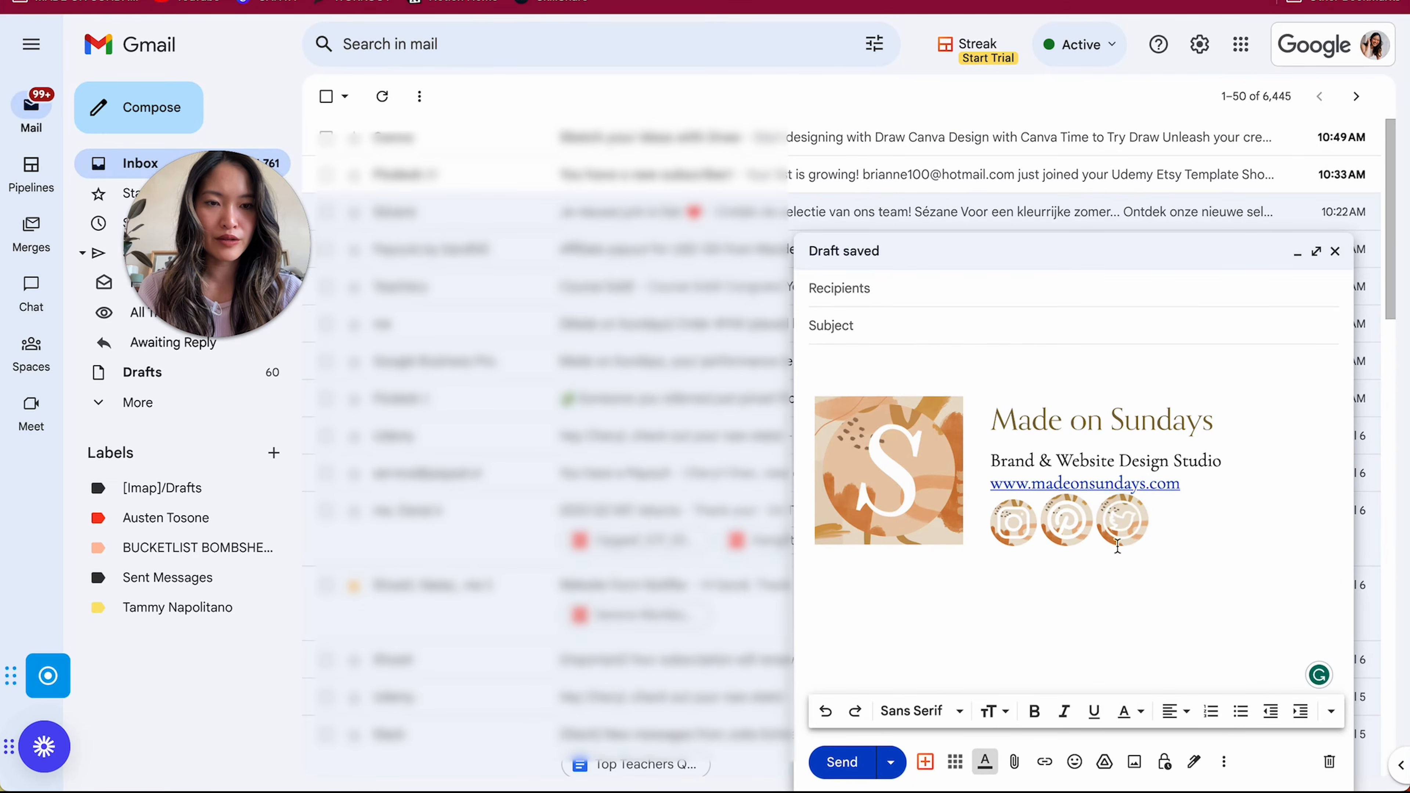
pyautogui.click(1009, 531)
pyautogui.click(1269, 547)
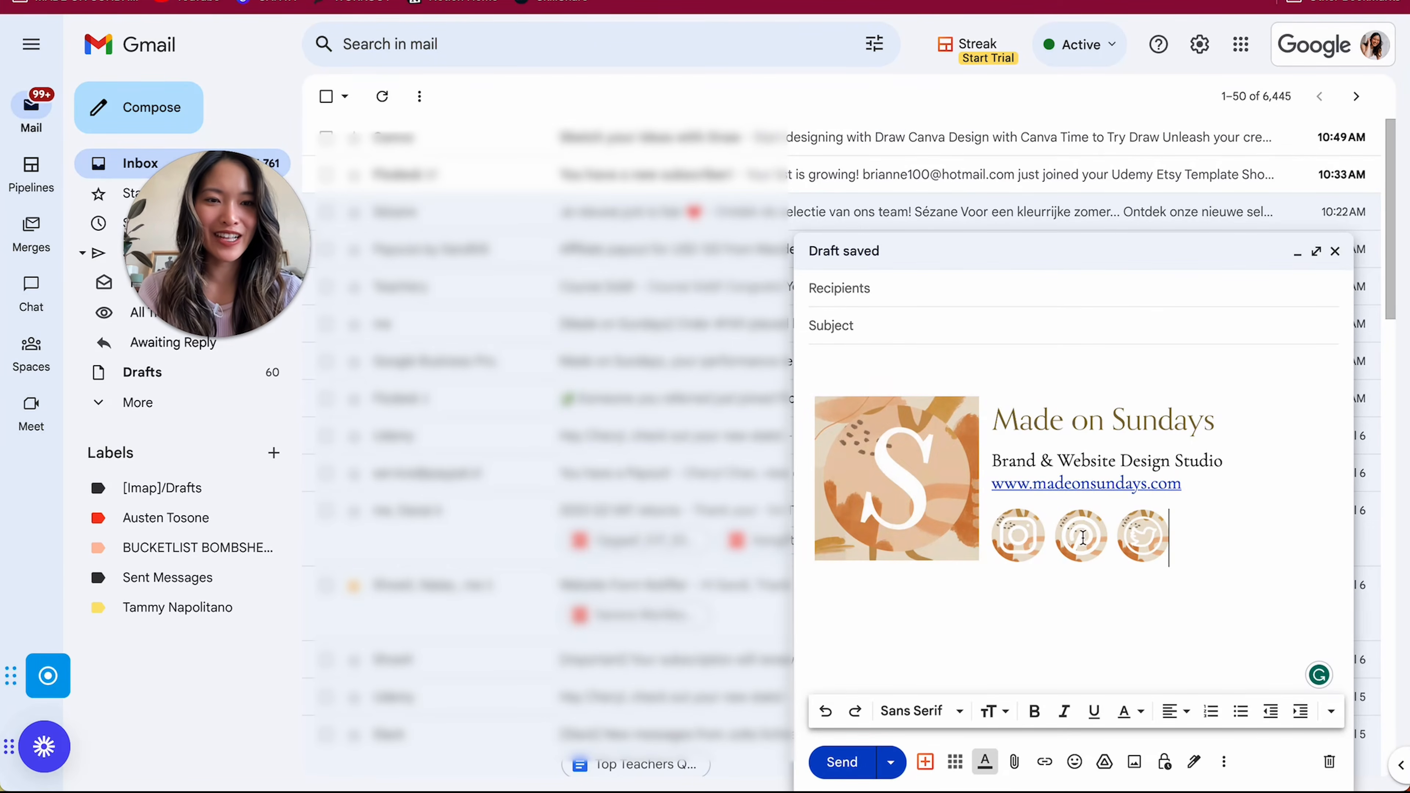
# - Copy the entire adjusted signature from the email draft and go back to the signature section of the Gmail settings
pyautogui.moveTo(1203, 542); pyautogui.dragTo(828, 421)
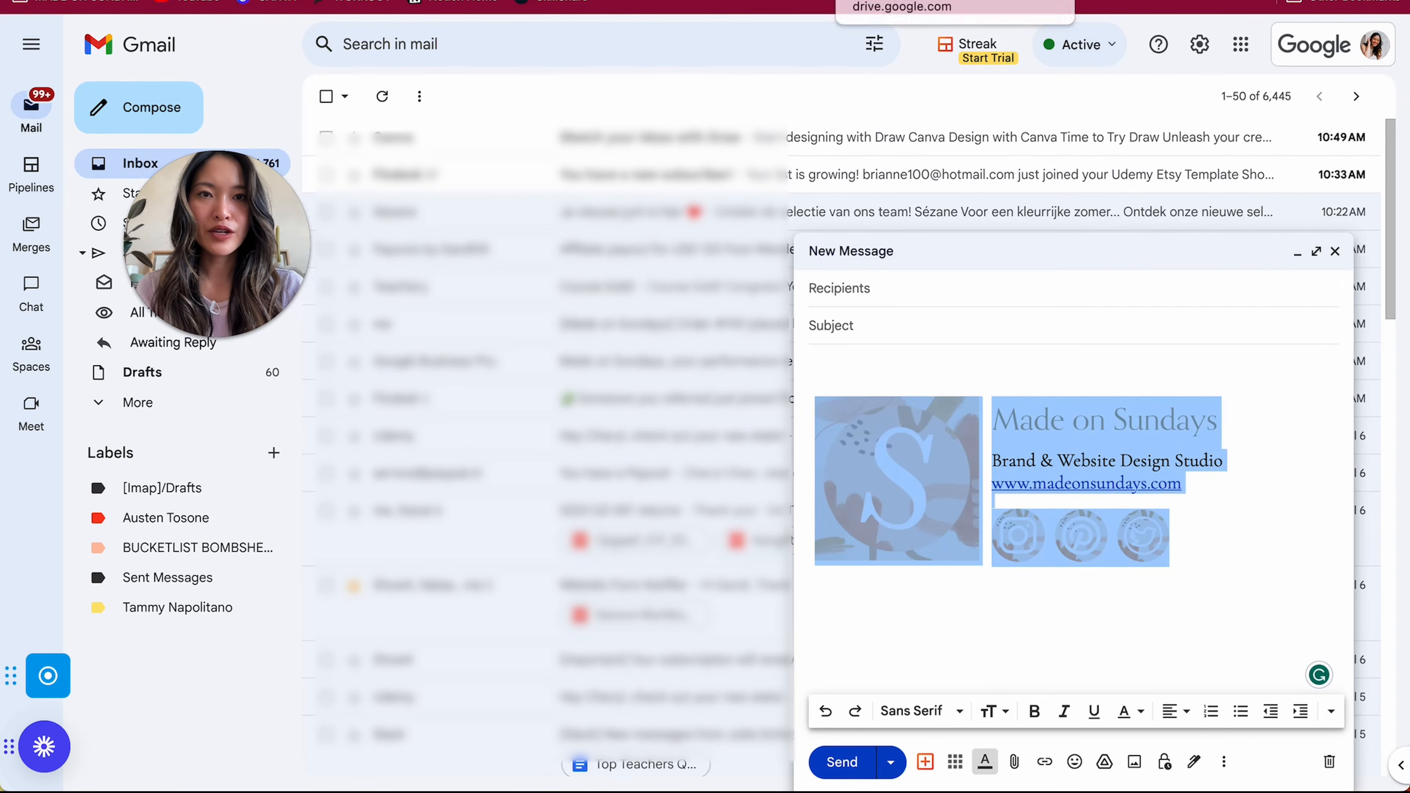
pyautogui.click(910, 1)
pyautogui.click(1054, 1)
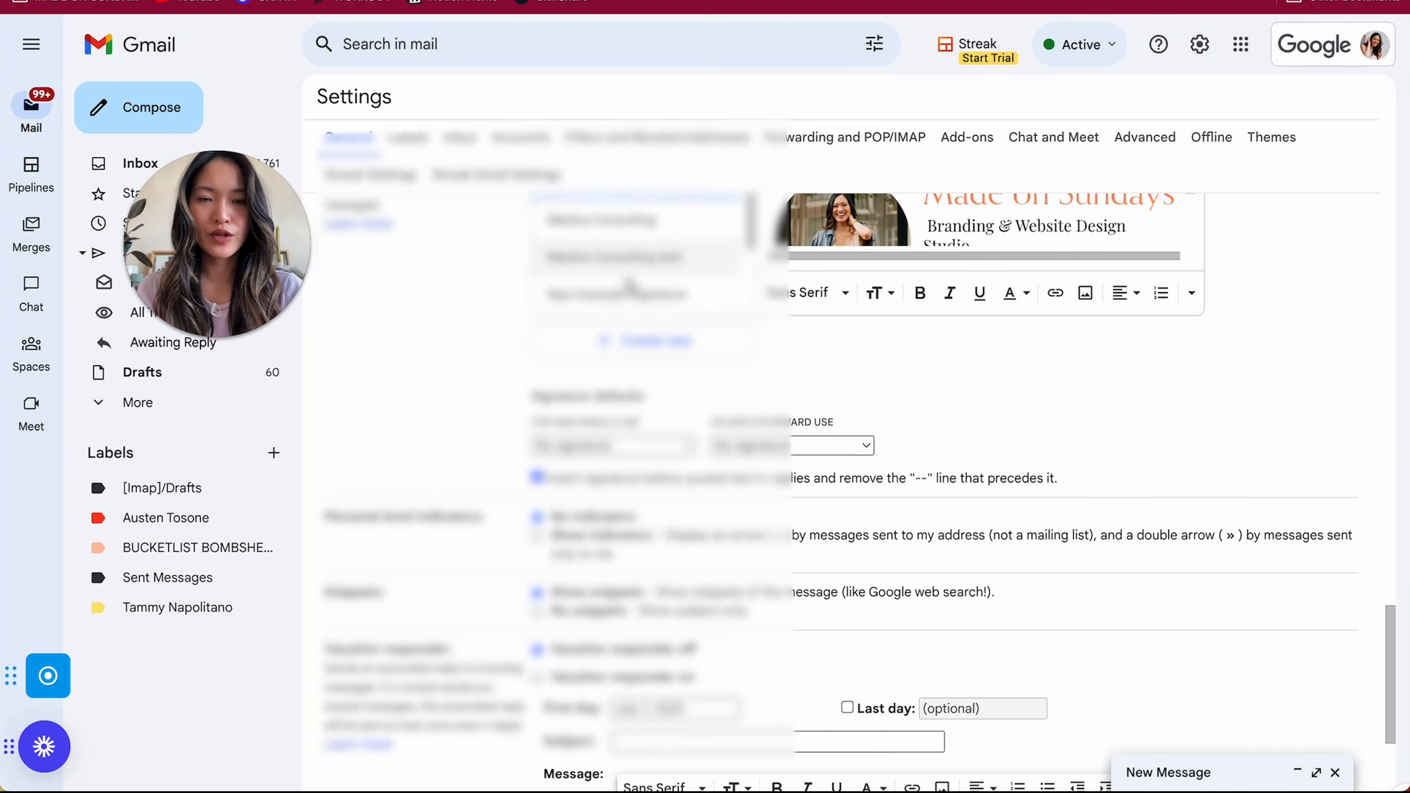
# - Replace the entire content of "New Example Signature" with the copied, adjusted signature
pyautogui.scroll(-3, 630, 283)
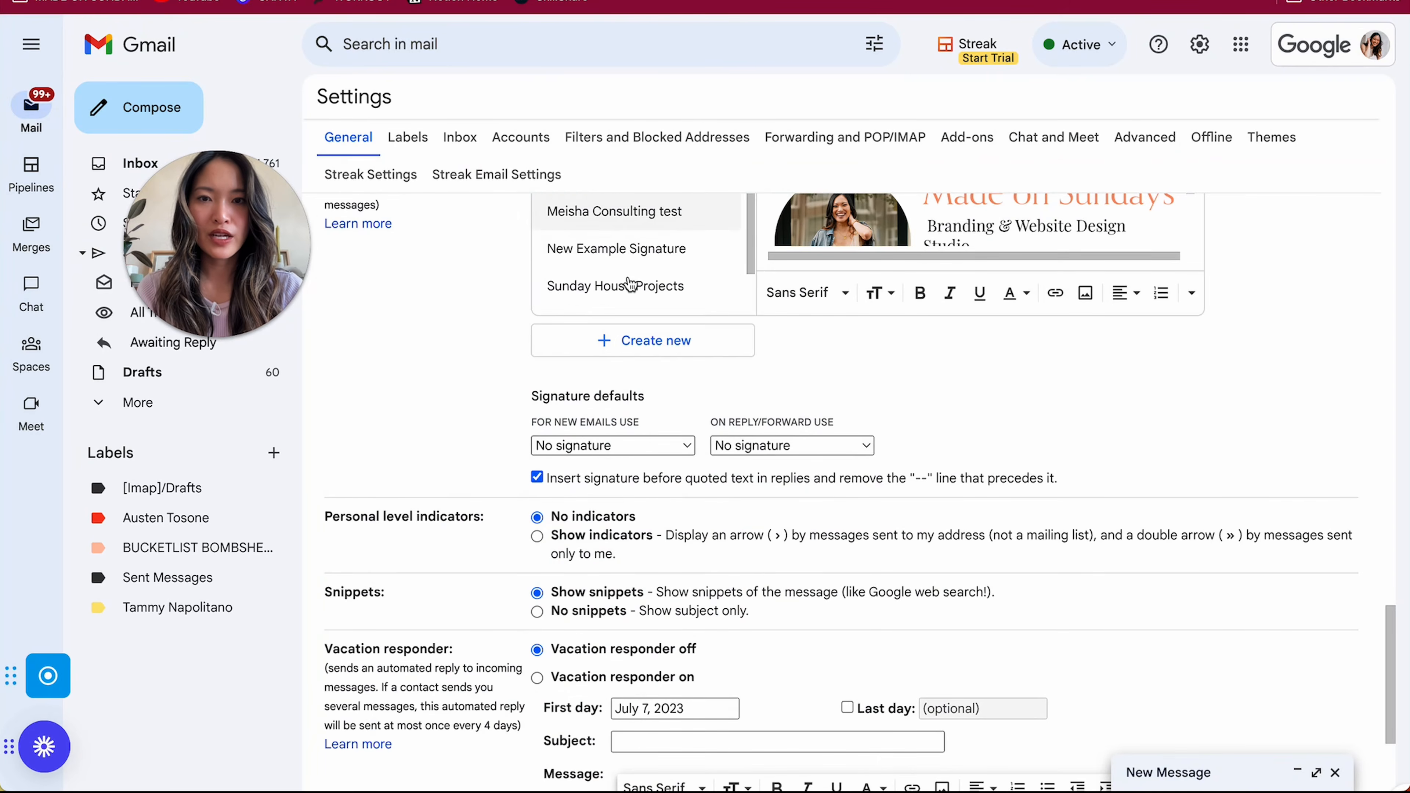
pyautogui.scroll(3, 630, 283)
pyautogui.click(622, 275)
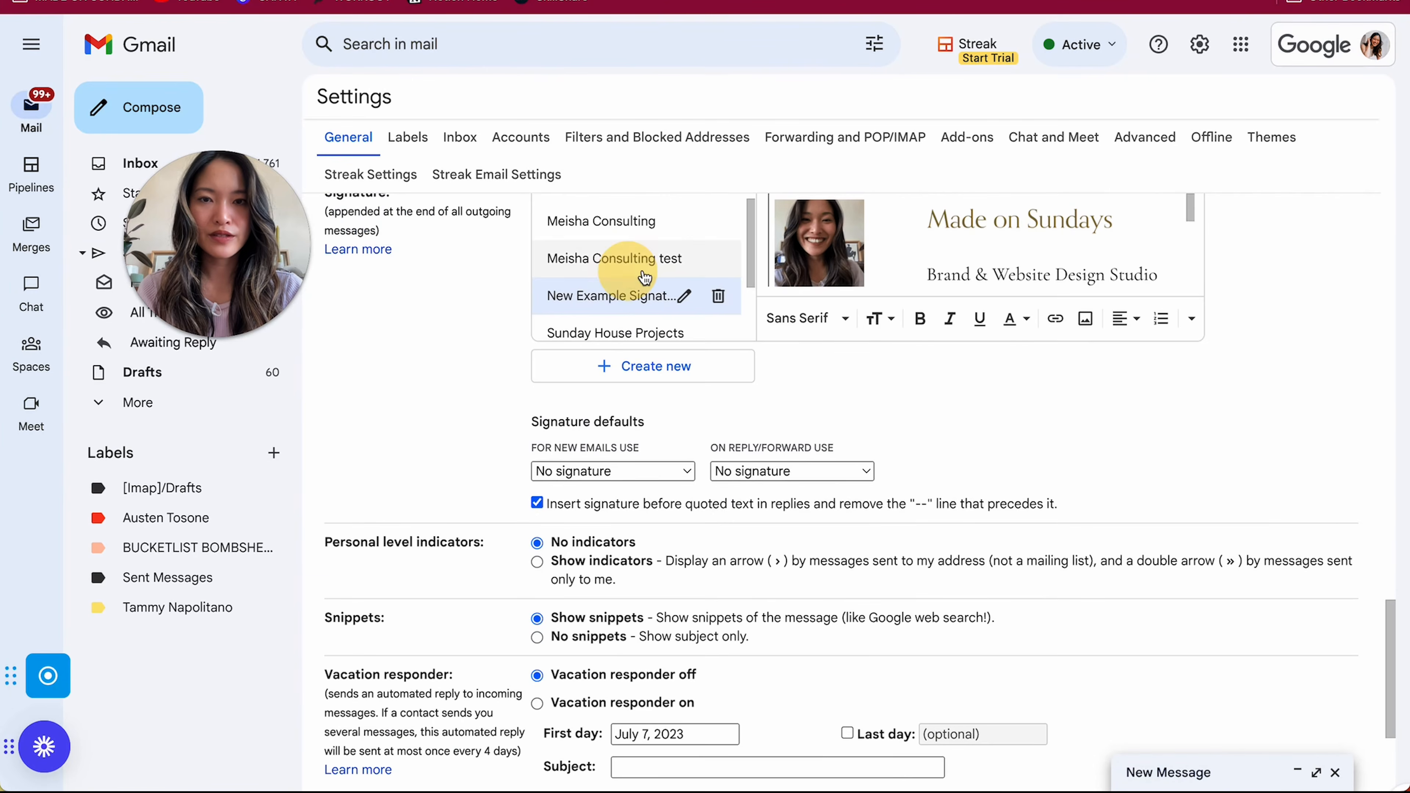
pyautogui.scroll(3, 816, 322)
pyautogui.hotkey('ctrl', 'a')
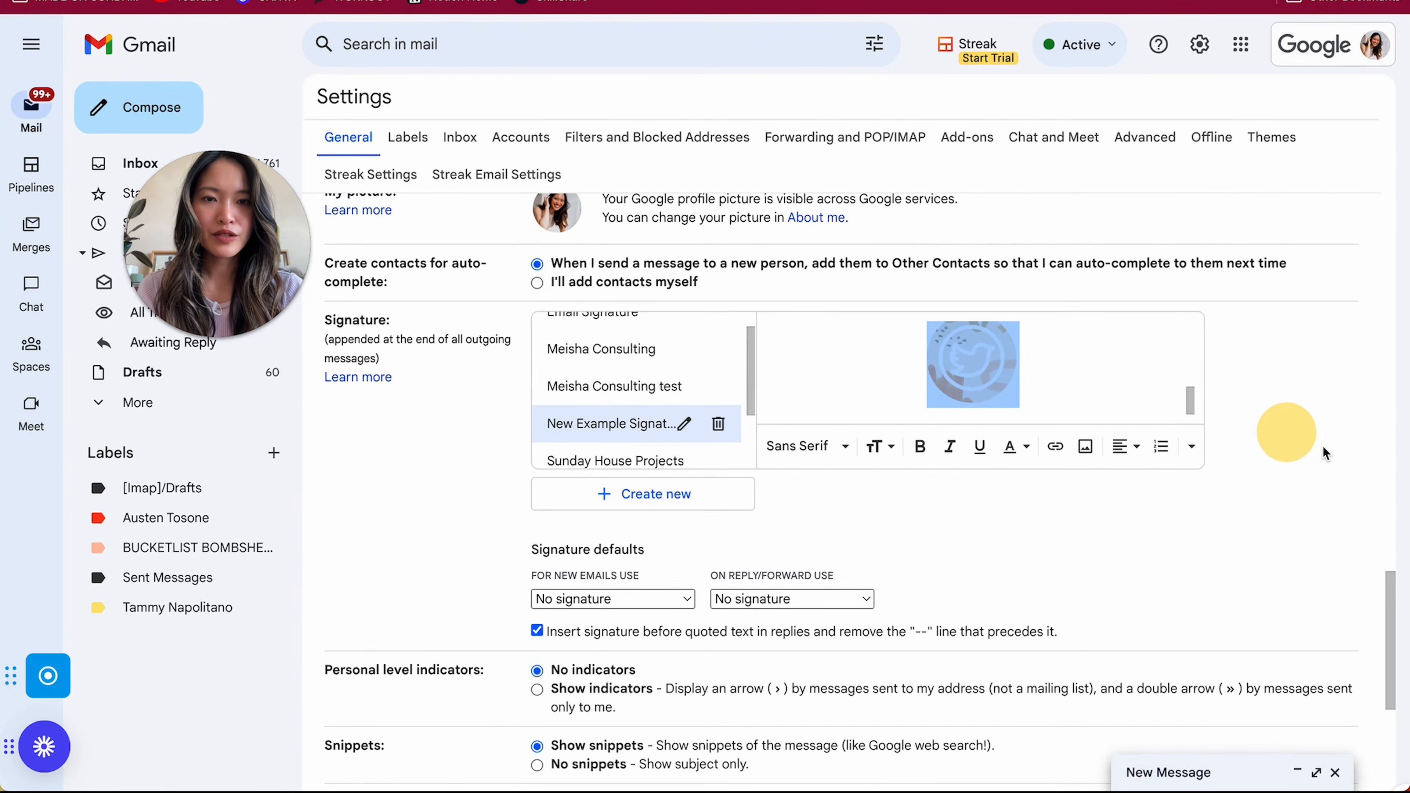
pyautogui.press('BackSpace')
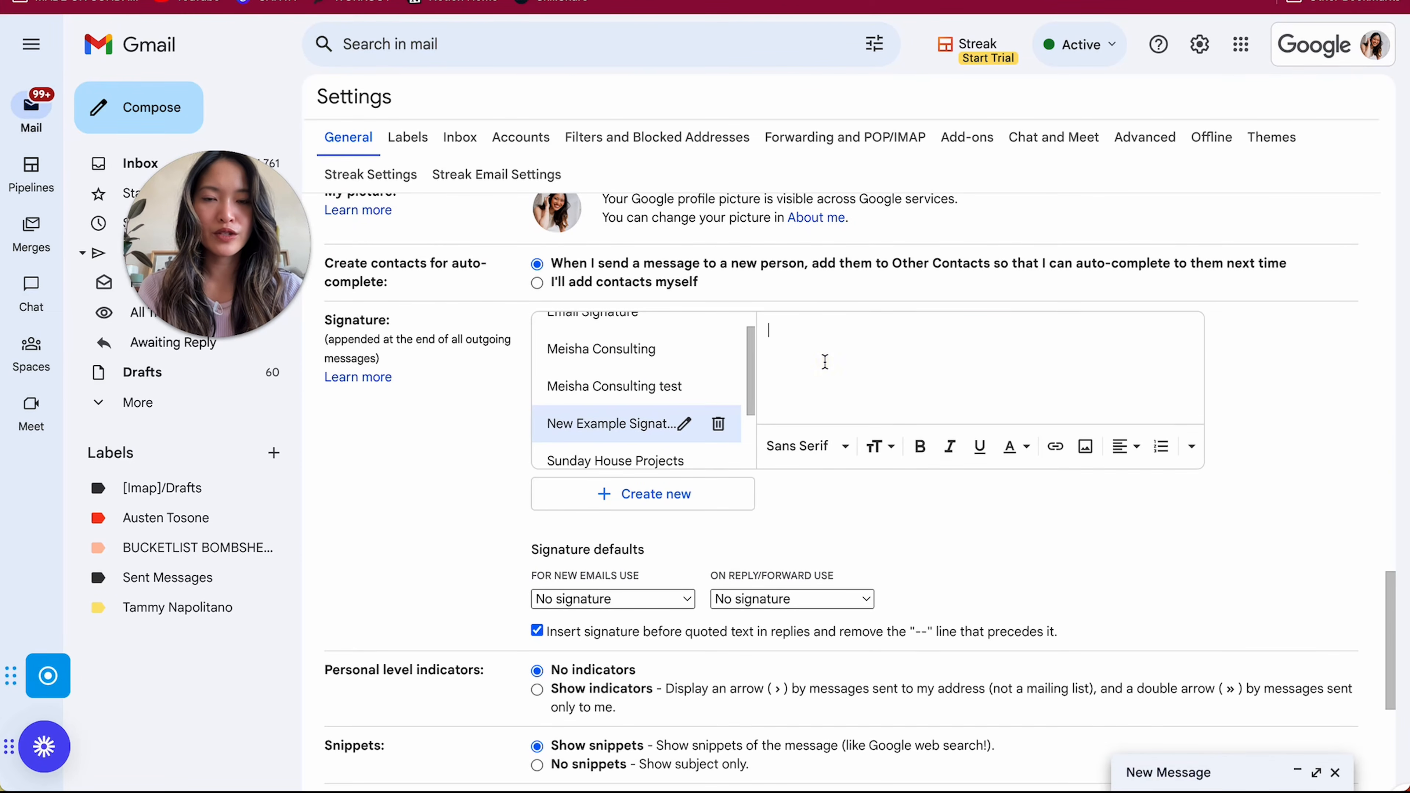
pyautogui.hotkey('ctrl', 'v')
pyautogui.scroll(1, 1036, 395)
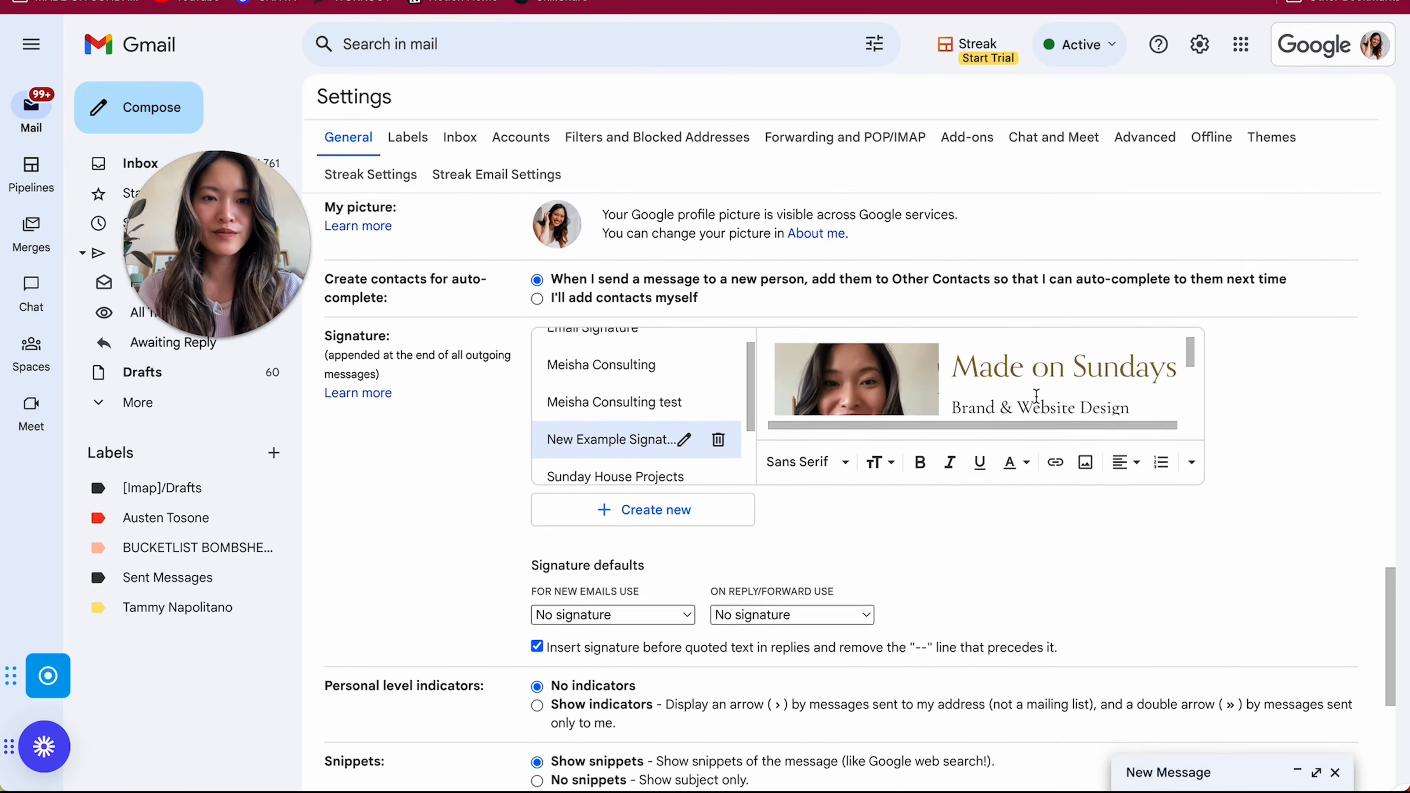
# - Review the pasted signature's layout from profile image to social icons and check the website text's link
pyautogui.scroll(-2, 1036, 395)
pyautogui.scroll(-3, 1099, 300)
pyautogui.scroll(4, 1099, 300)
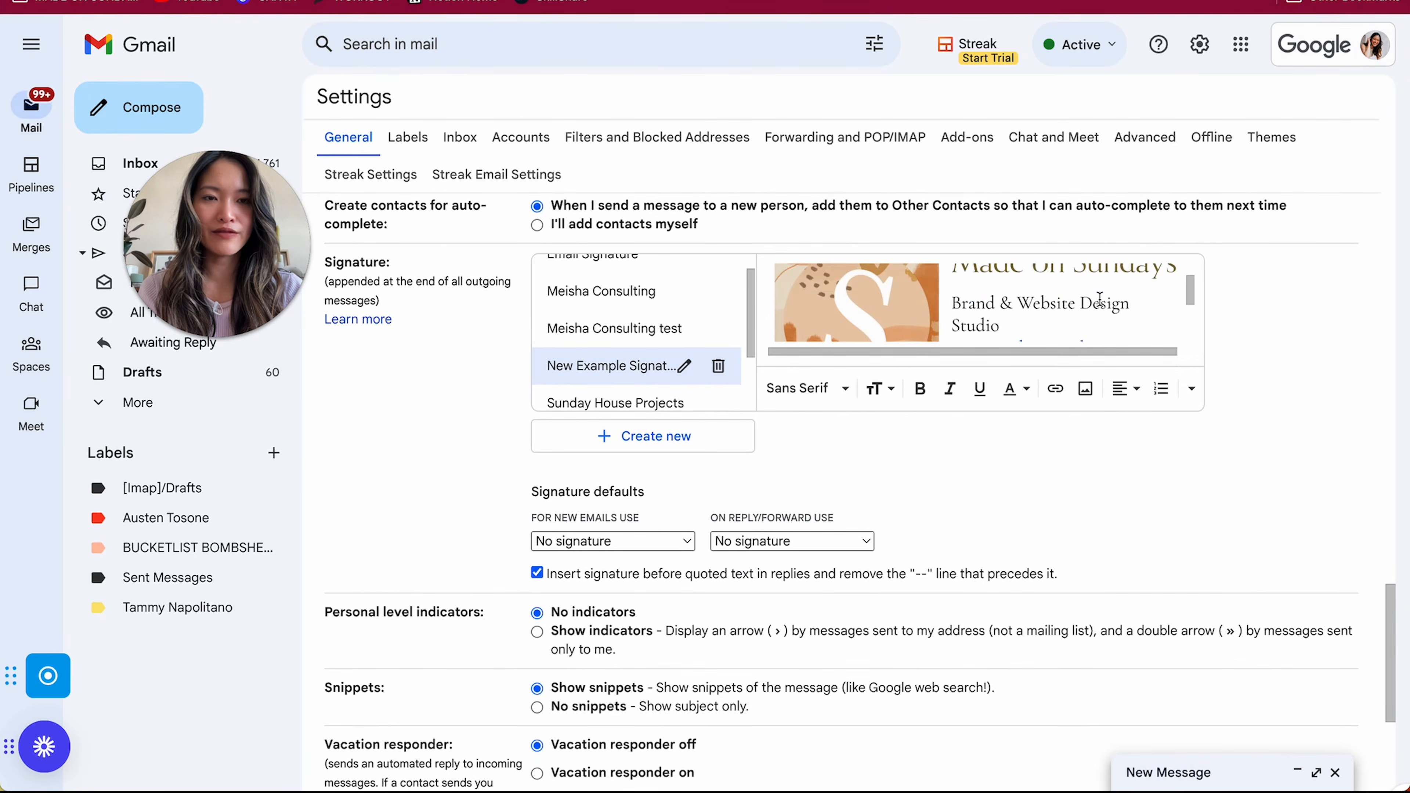
pyautogui.scroll(-1, 1100, 300)
pyautogui.scroll(-1, 1100, 299)
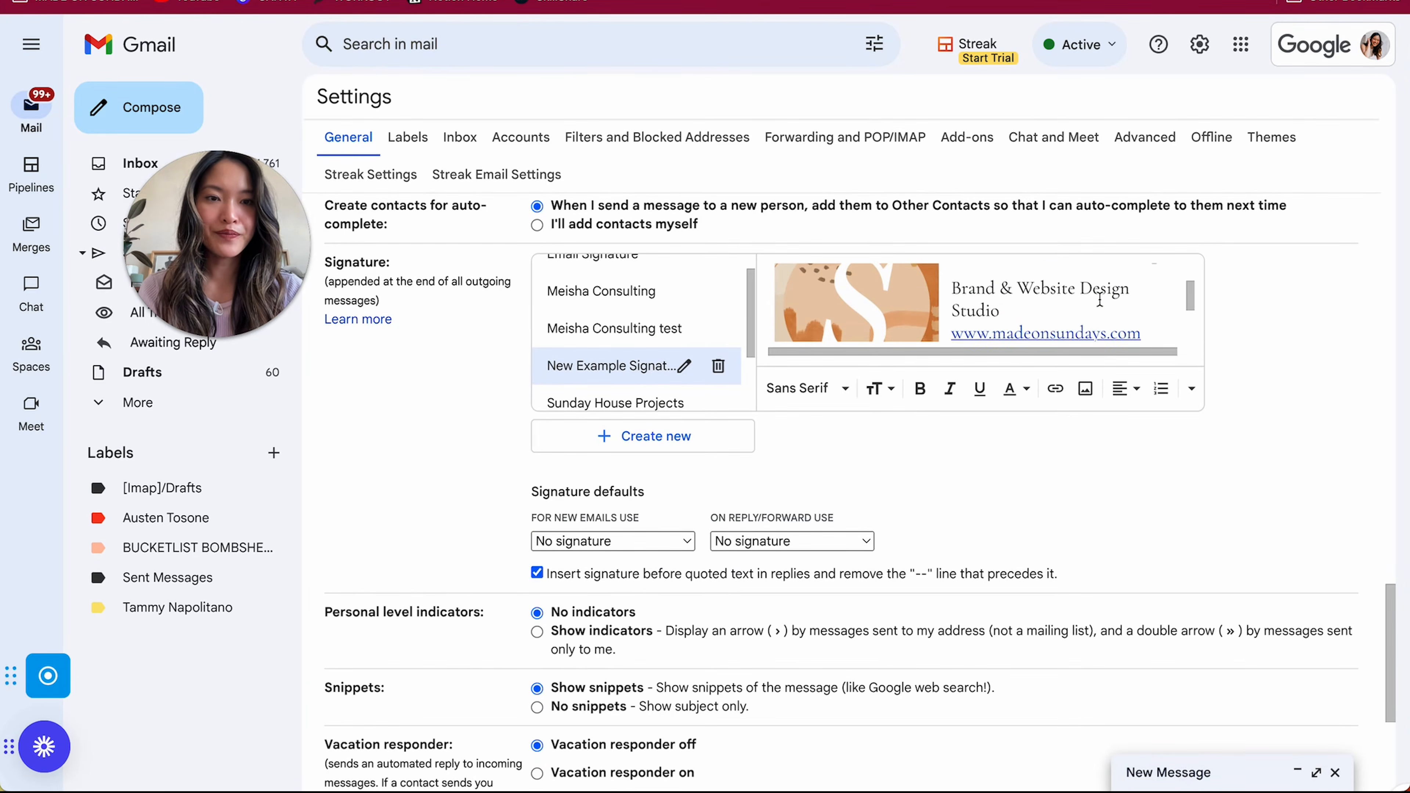
pyautogui.scroll(1, 1079, 344)
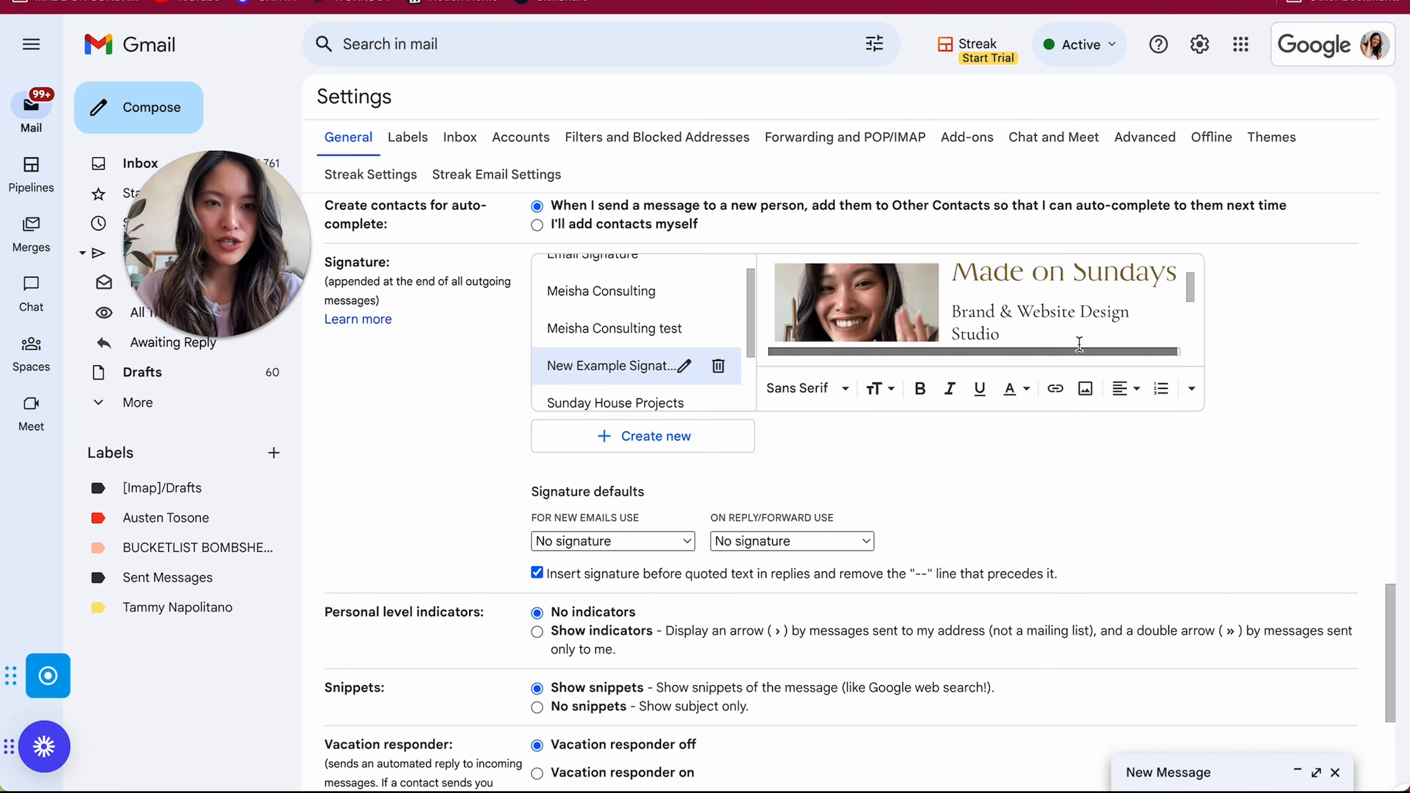
pyautogui.scroll(-1, 1079, 345)
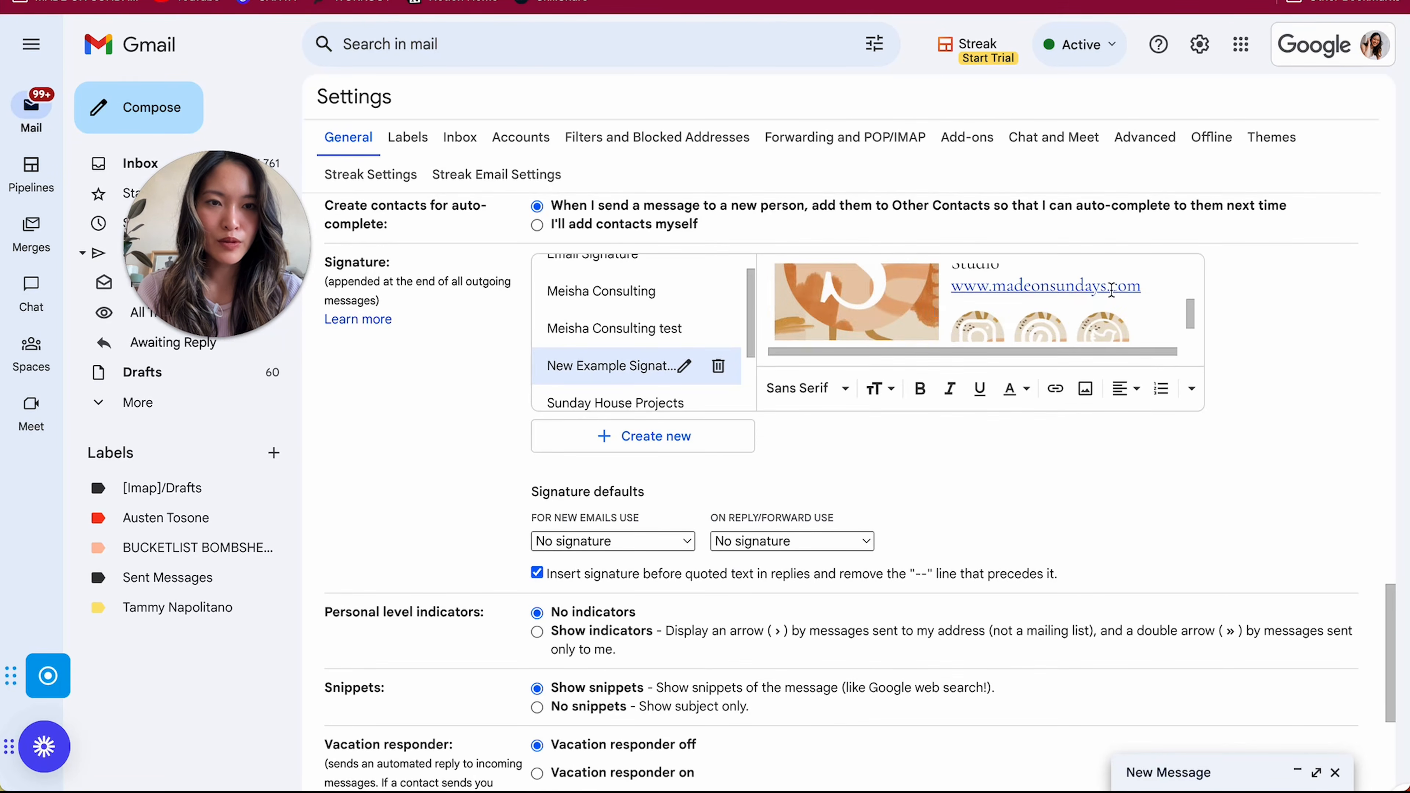
pyautogui.click(1111, 288)
pyautogui.scroll(-1, 1099, 277)
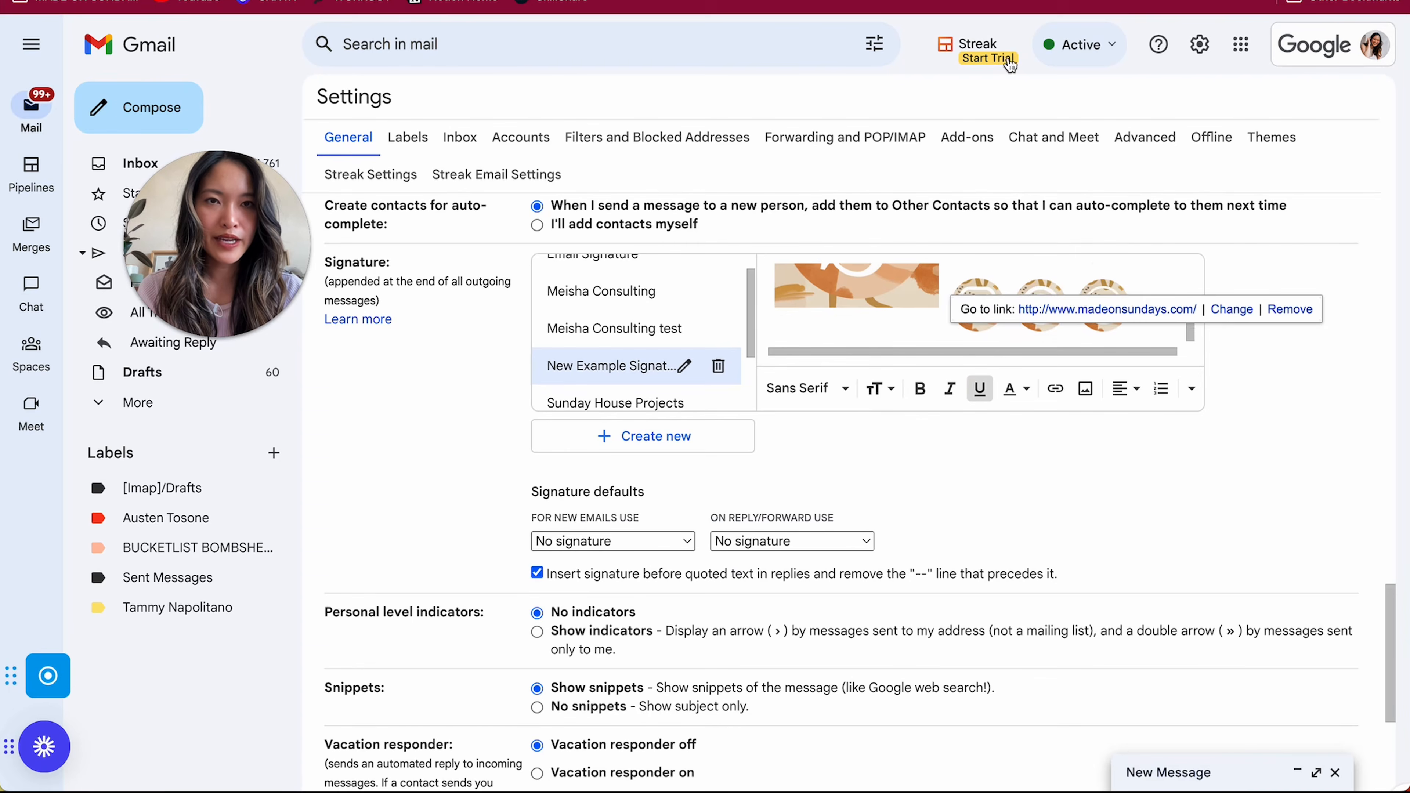
pyautogui.click(993, 298)
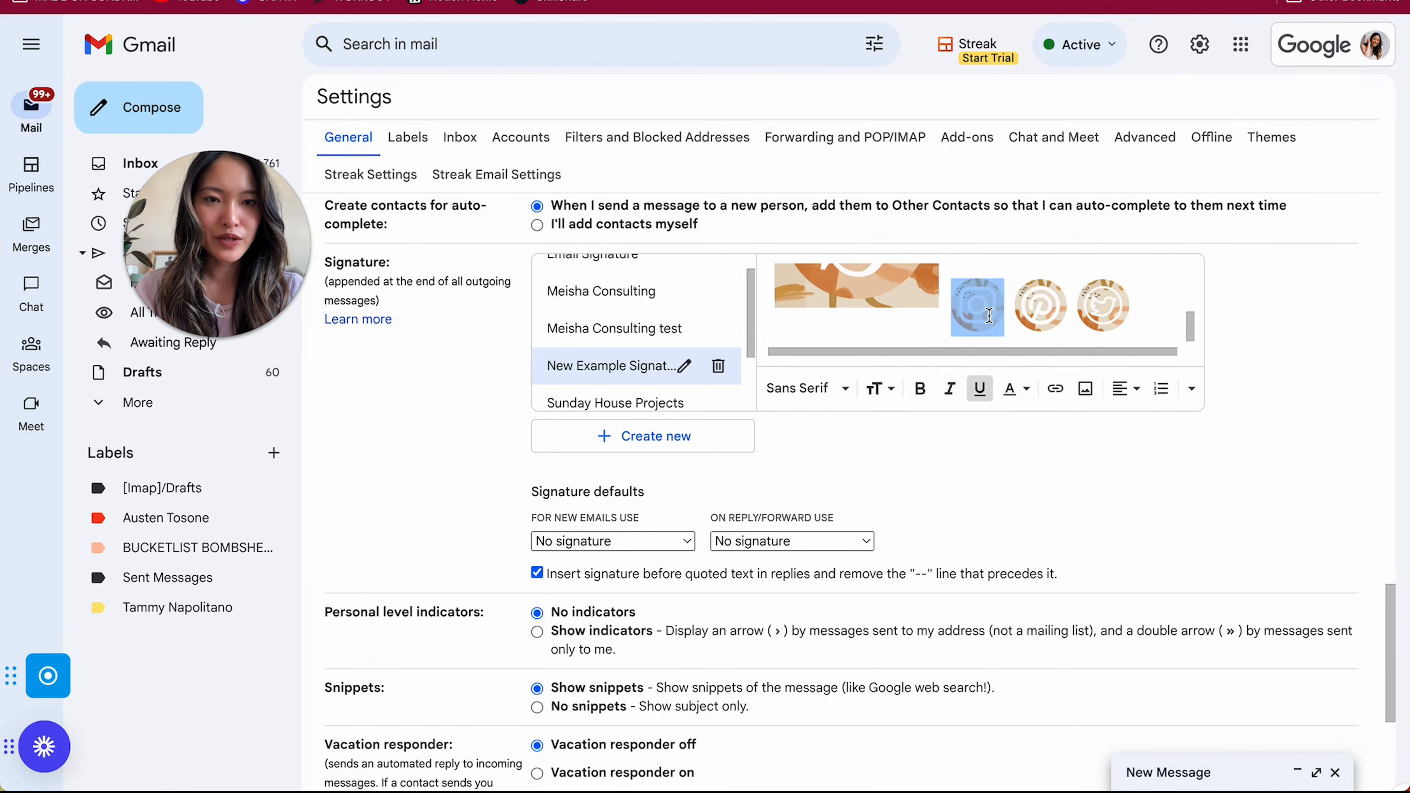
pyautogui.click(1057, 388)
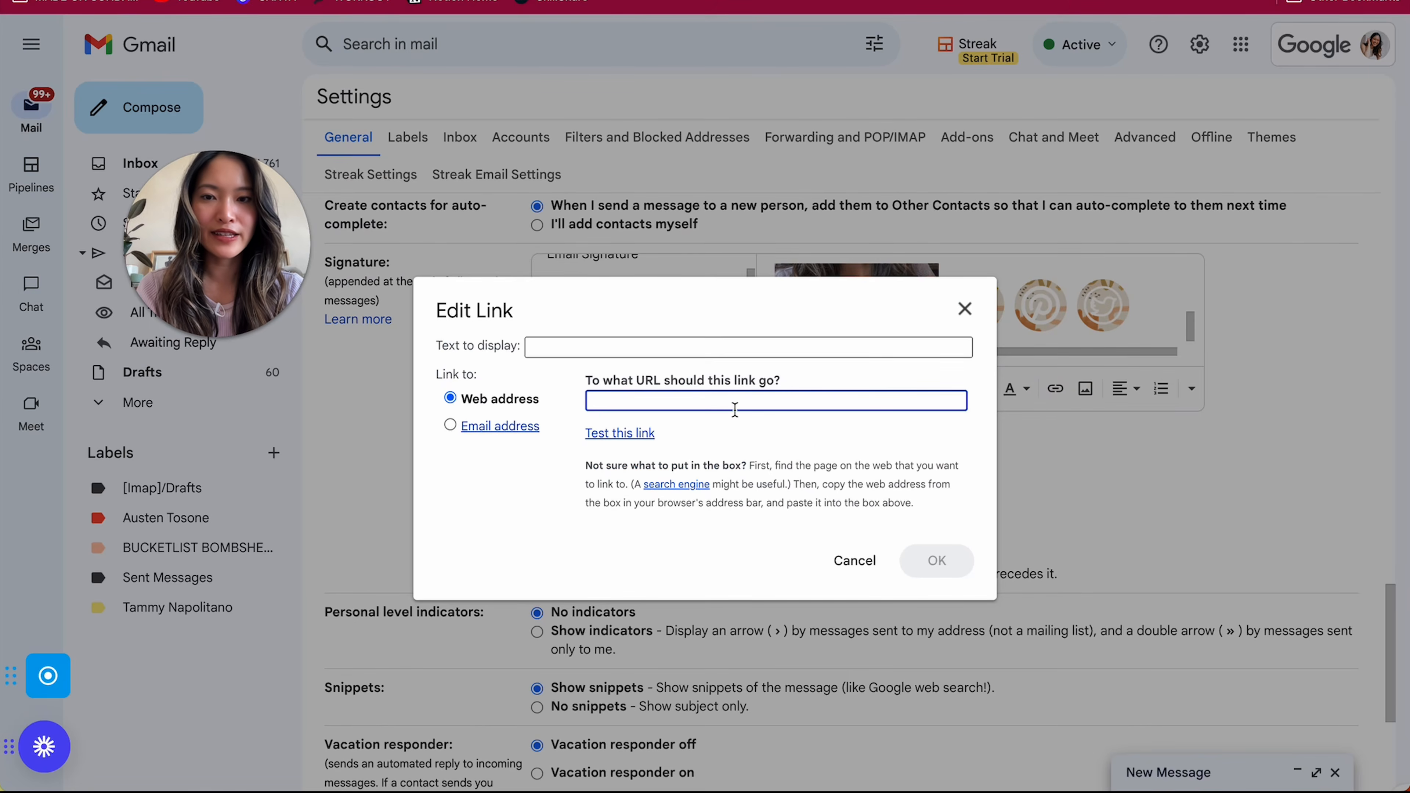
pyautogui.write('https://www.instagram.com/madeonsundaysstudio/')
pyautogui.click(973, 562)
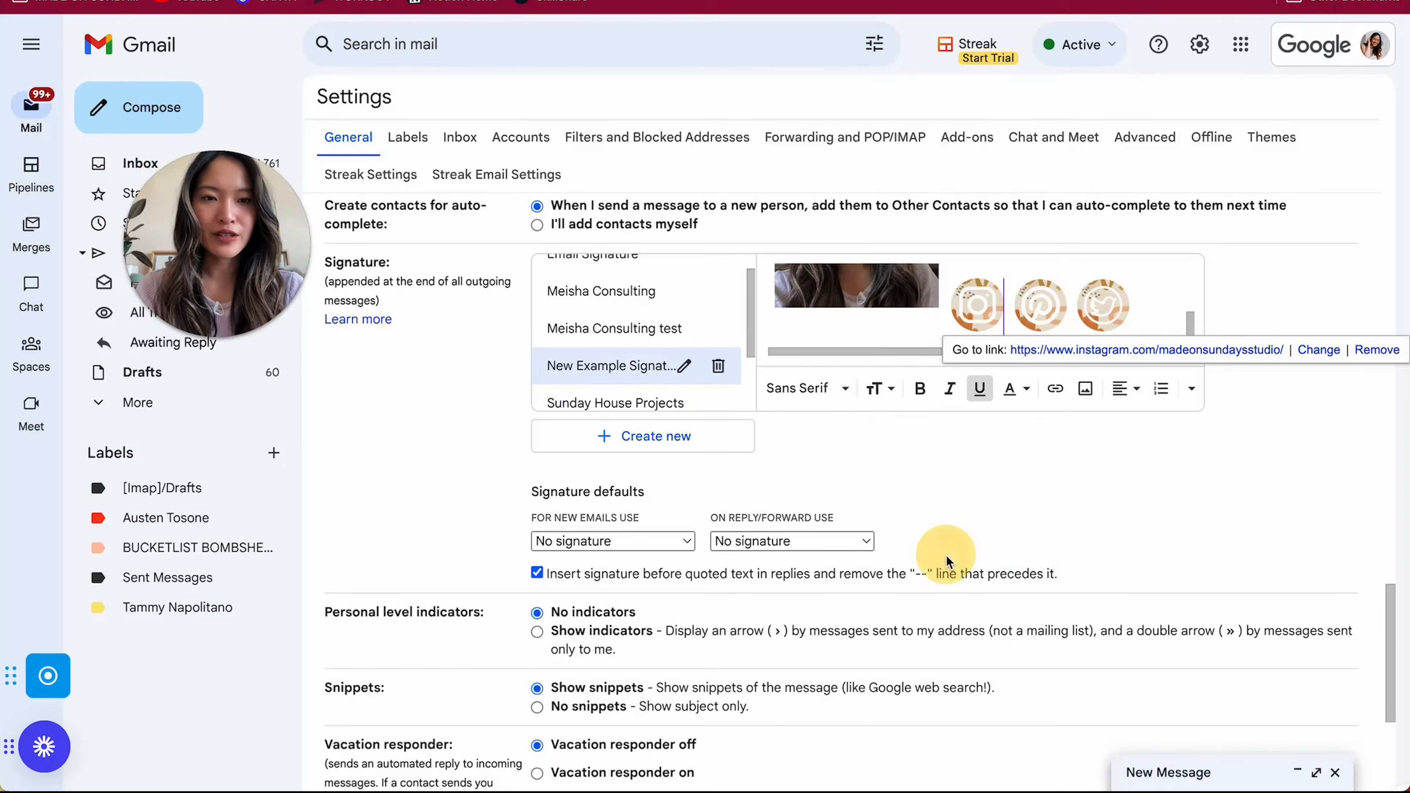
pyautogui.click(1245, 295)
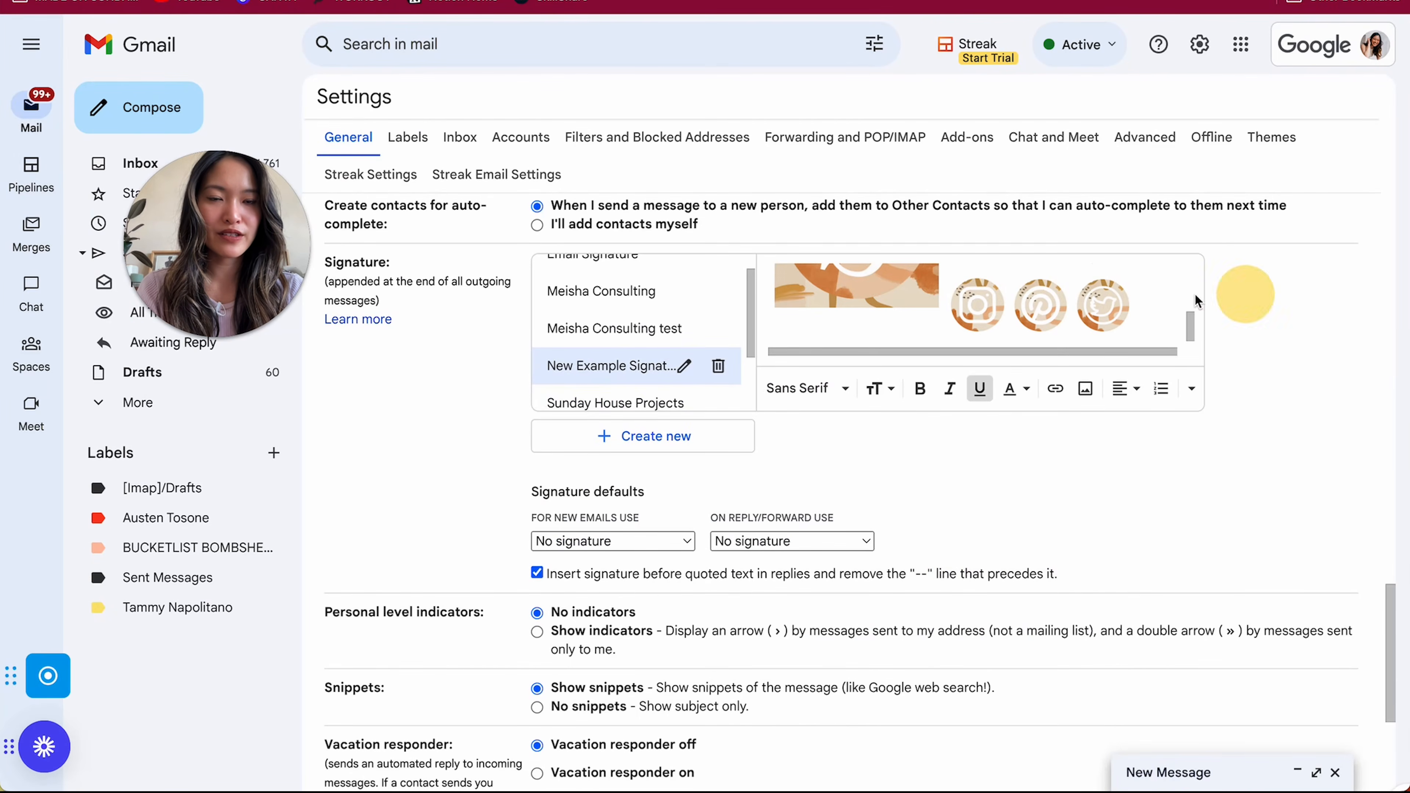
# - Save the Gmail settings with the updated signature
pyautogui.scroll(1, 1152, 305)
pyautogui.scroll(-1, 1152, 305)
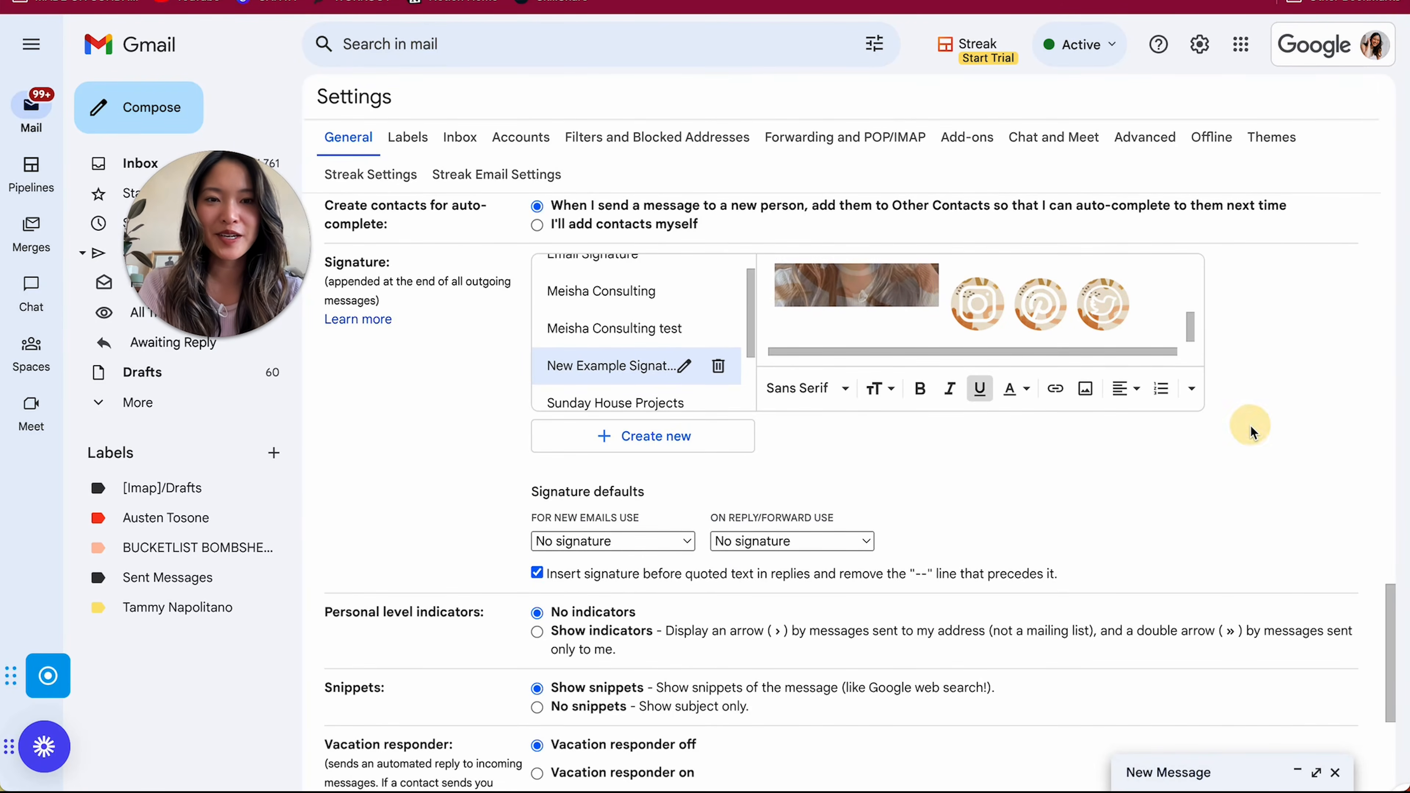
pyautogui.scroll(-1, 1252, 432)
pyautogui.scroll(-6, 1252, 432)
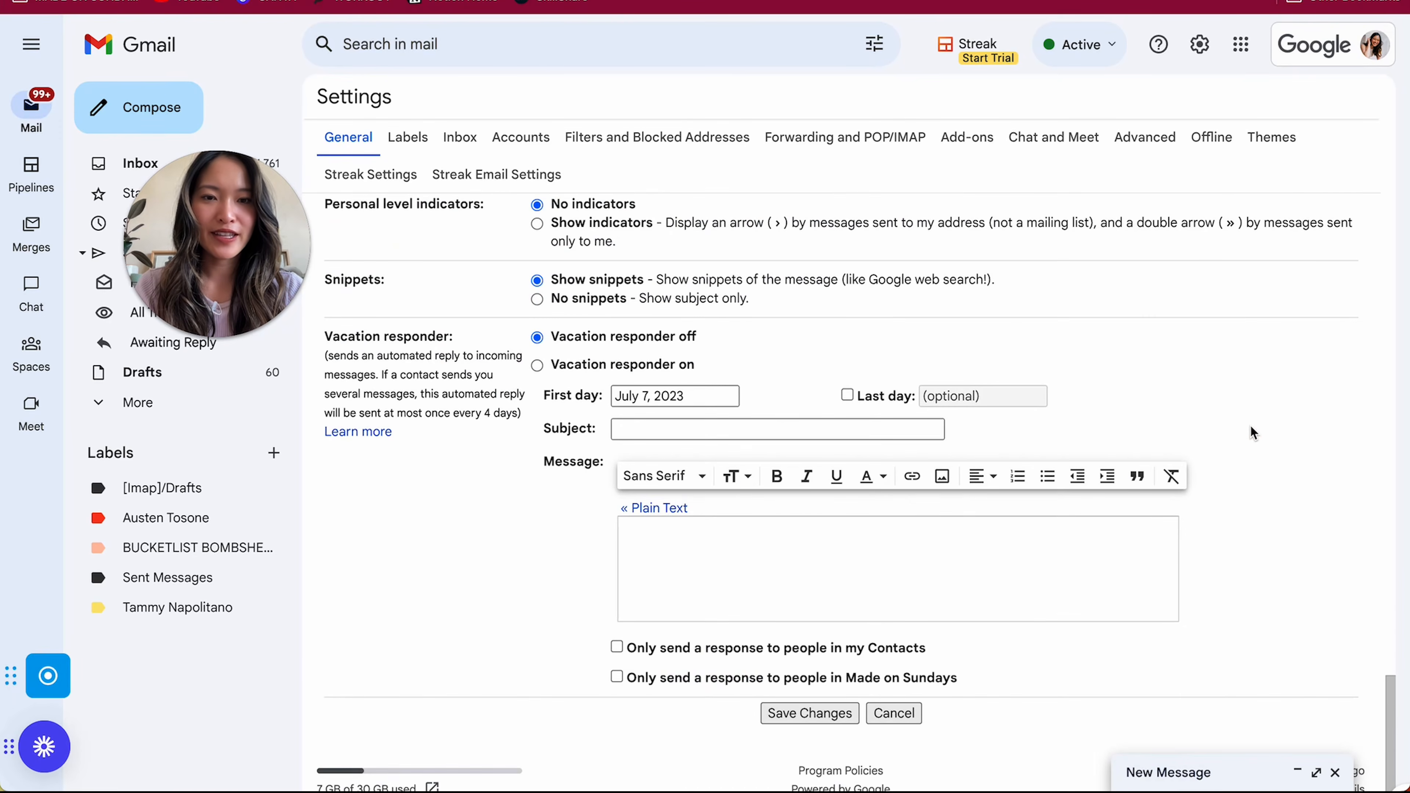
pyautogui.click(793, 712)
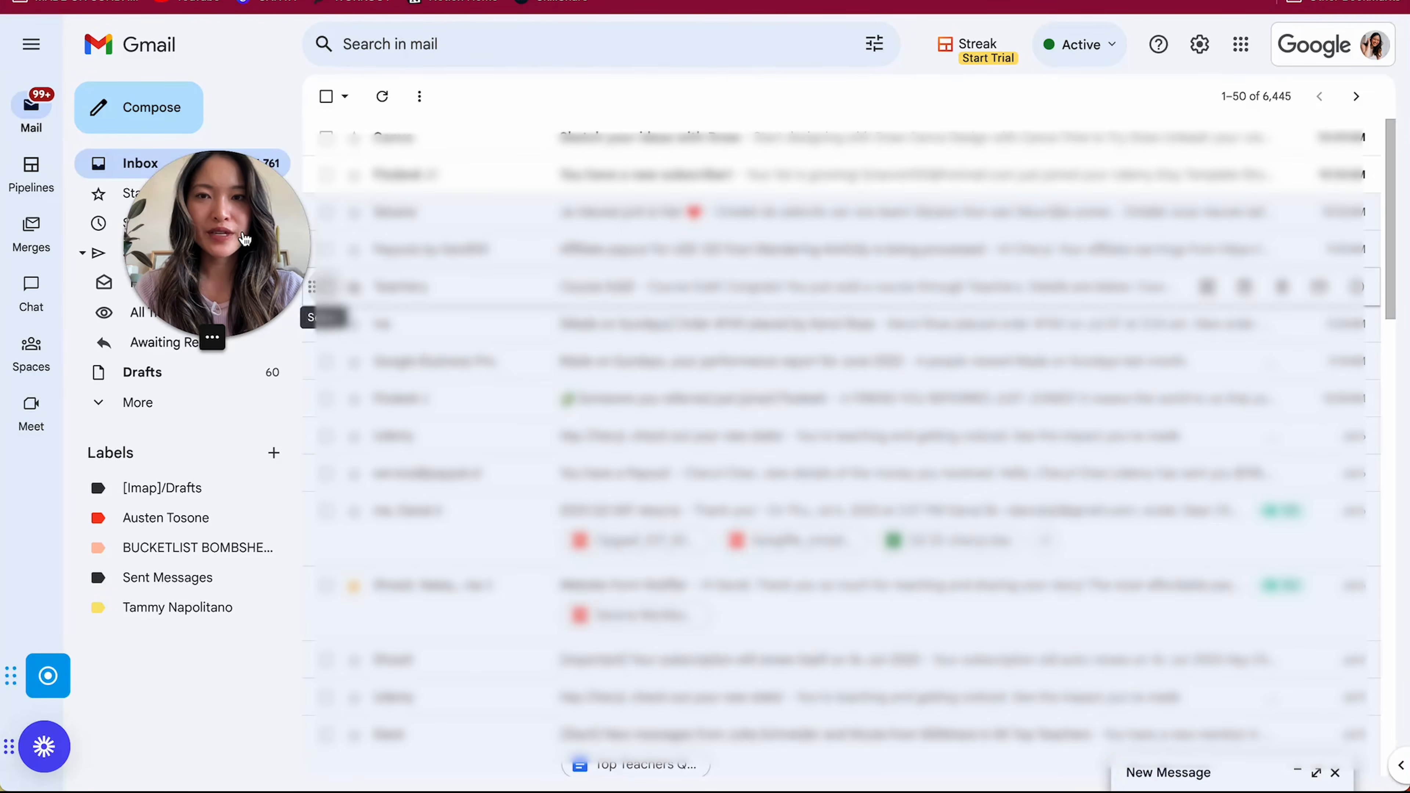
# - Compose another new email, insert "New Example Signature" into it and go to the recipients field
pyautogui.click(145, 108)
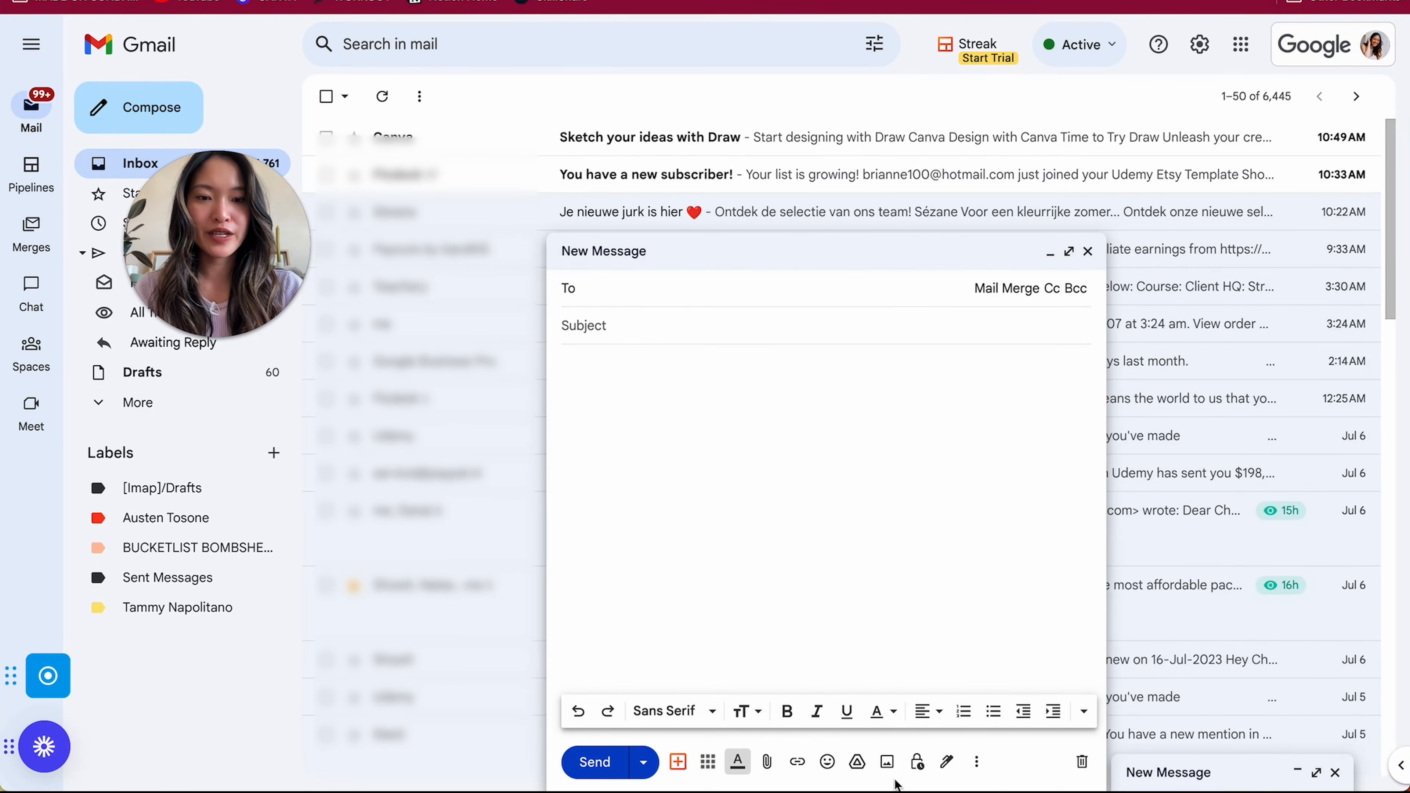
pyautogui.click(946, 762)
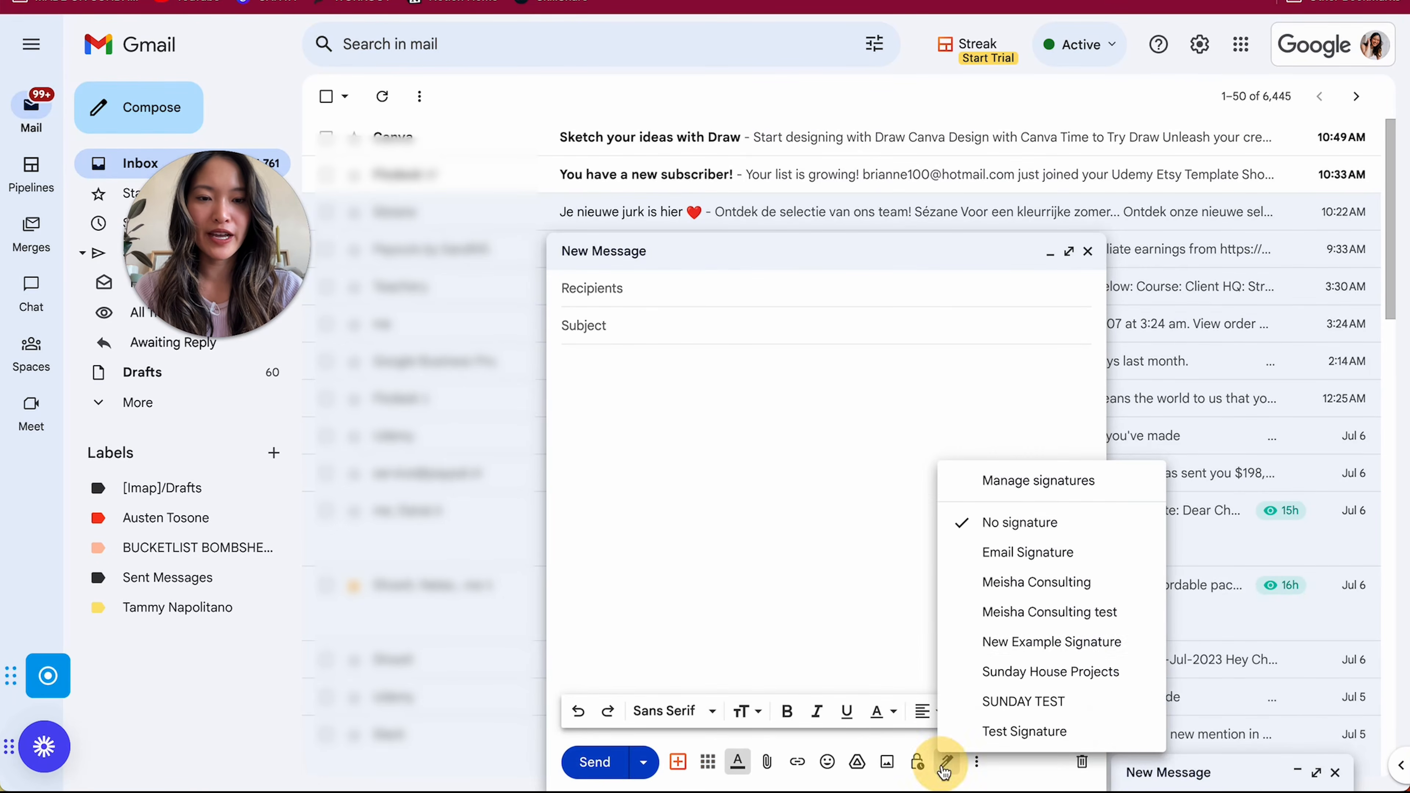
pyautogui.click(1030, 633)
pyautogui.click(746, 289)
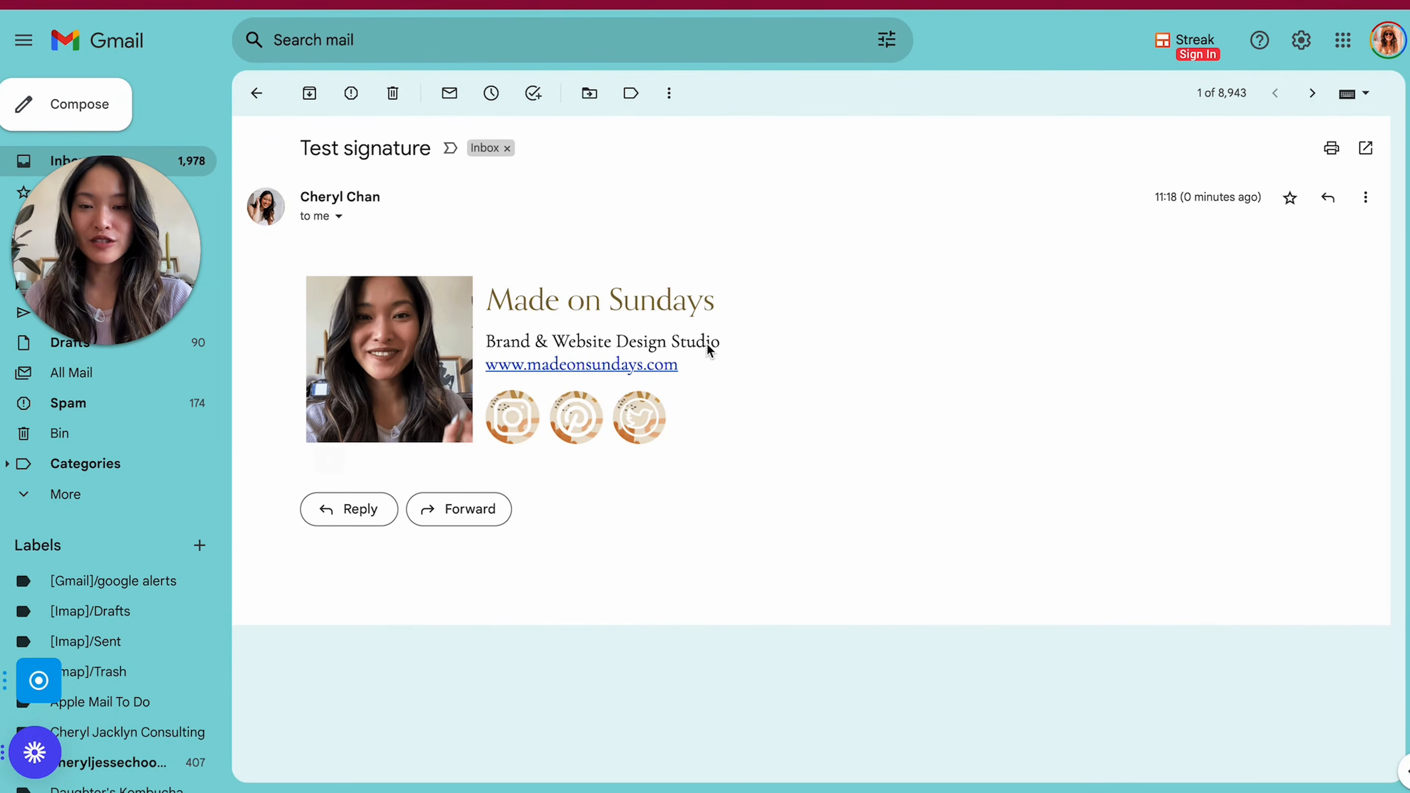
# - Test the website link and the Instagram icon's link in the received "Test signature" email
pyautogui.click(600, 367)
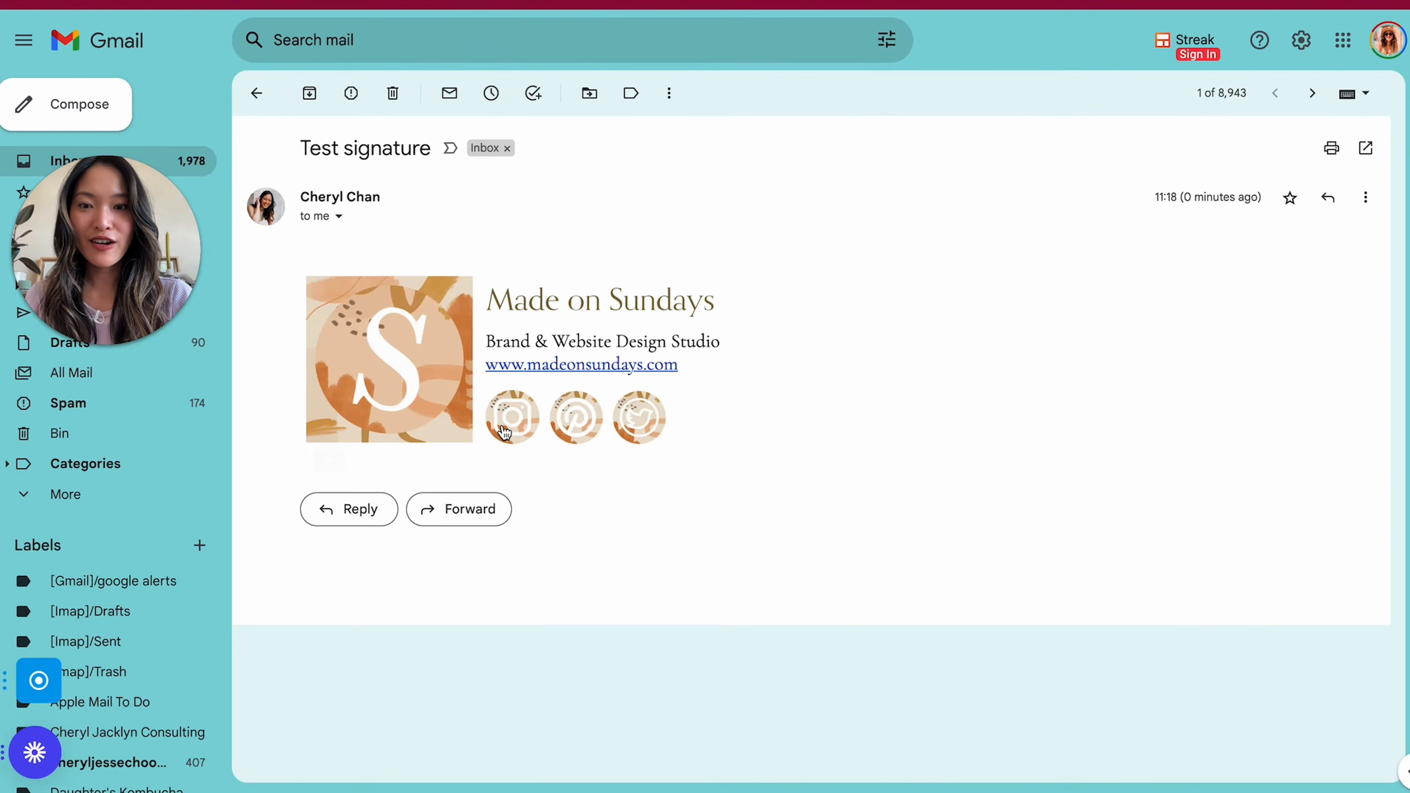
pyautogui.click(507, 426)
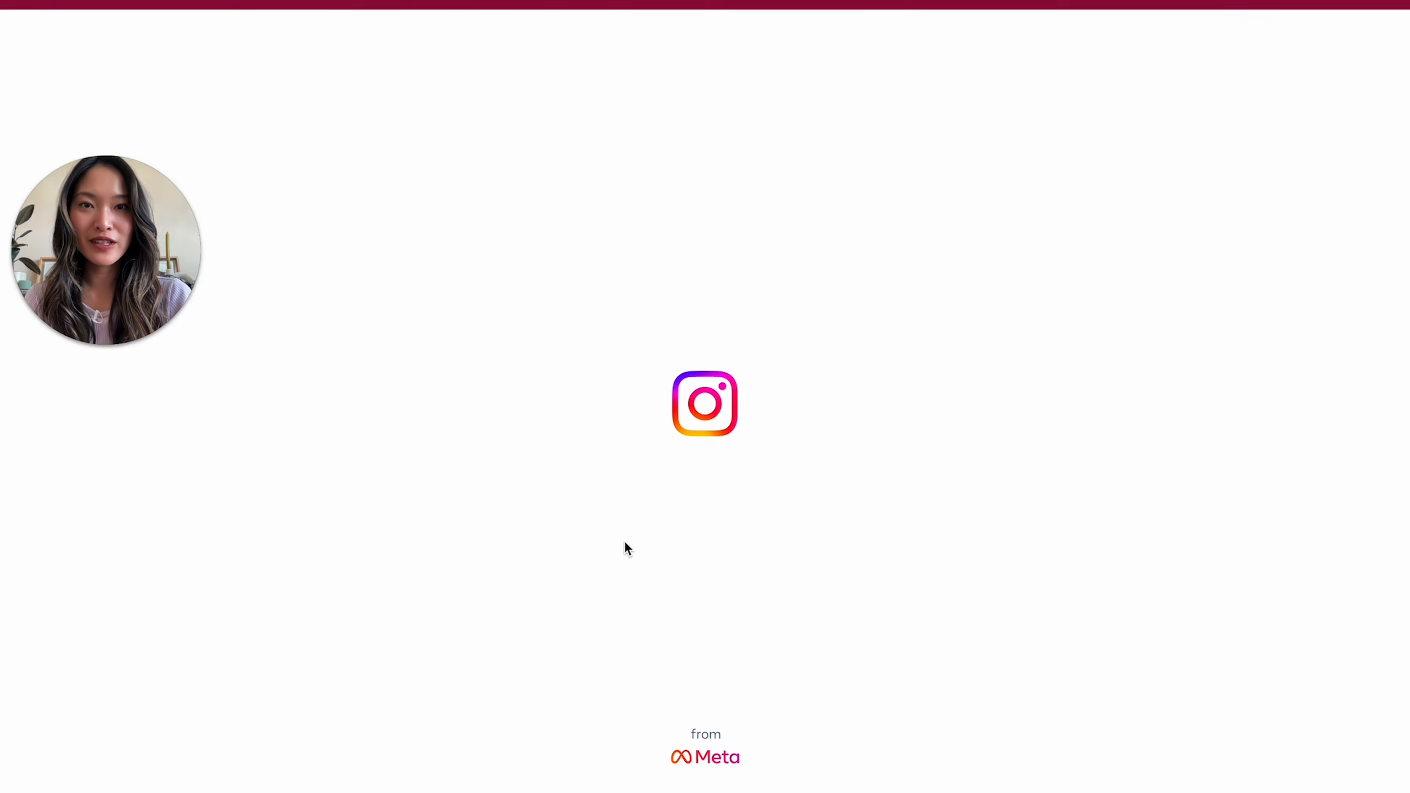